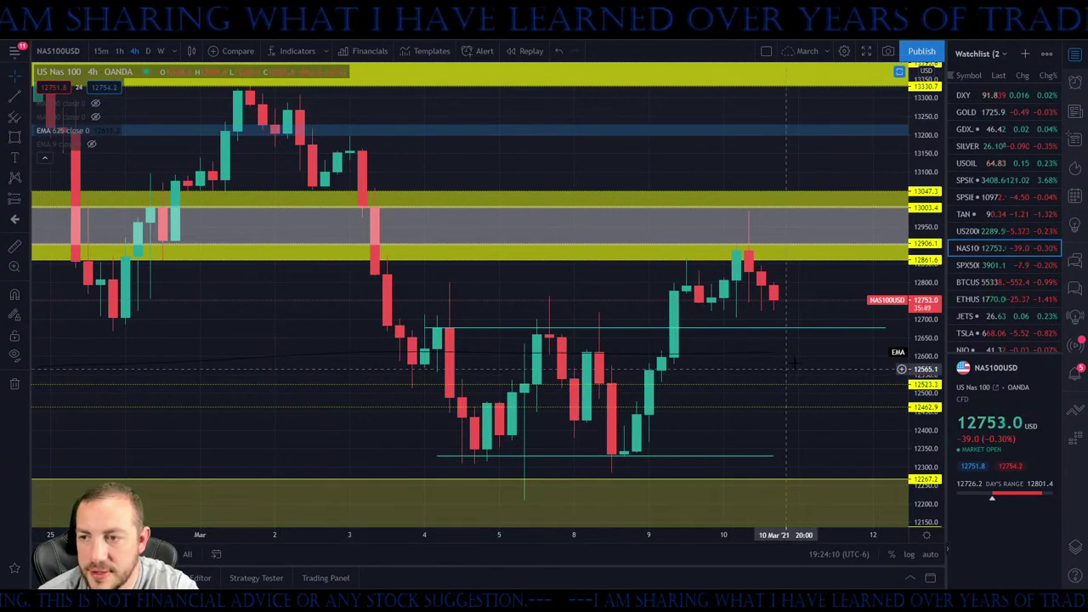
# Draw thick cyan trend lines zigzagging through the March lows and highs up to about 12900, ending with a projected leg down to about 12337
pyautogui.scroll(2, 901, 374)
pyautogui.moveTo(931, 361); pyautogui.dragTo(771, 306)
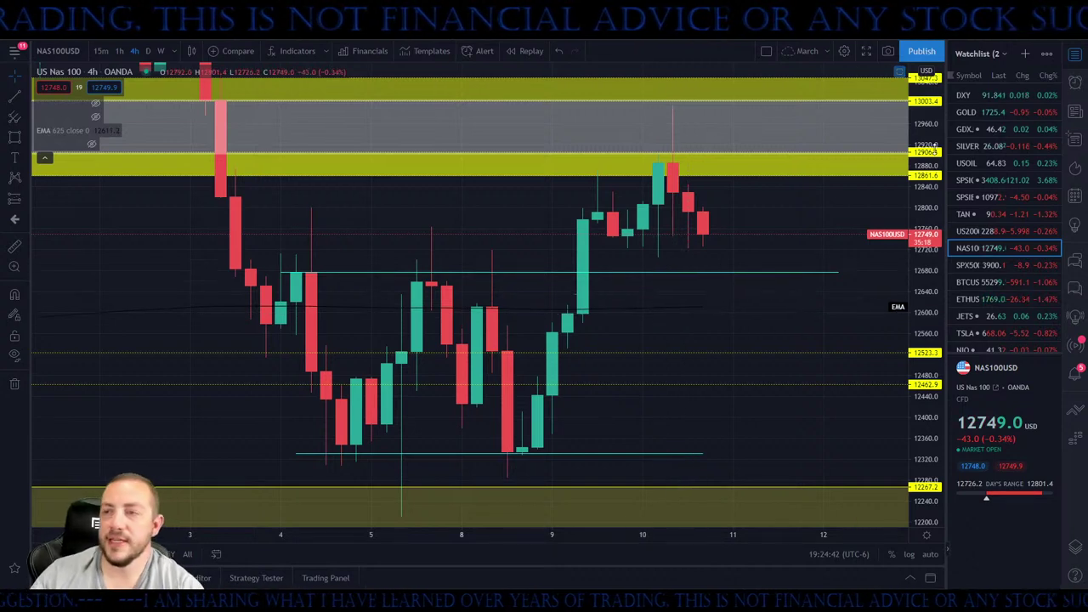
pyautogui.scroll(-3, 932, 175)
pyautogui.scroll(-5, 436, 316)
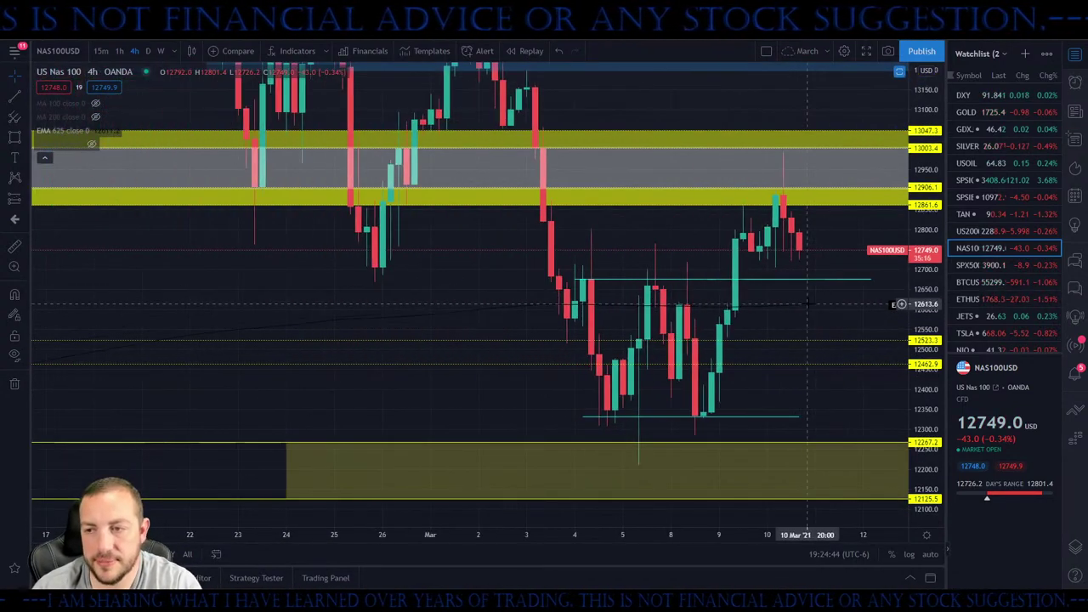
pyautogui.moveTo(250, 416)
pyautogui.mouseDown()
pyautogui.moveTo(297, 293)
pyautogui.moveTo(352, 425)
pyautogui.moveTo(425, 202)
pyautogui.moveTo(537, 435)
pyautogui.moveTo(537, 424)
pyautogui.mouseUp()
pyautogui.click(15, 94)
pyautogui.click(15, 94)
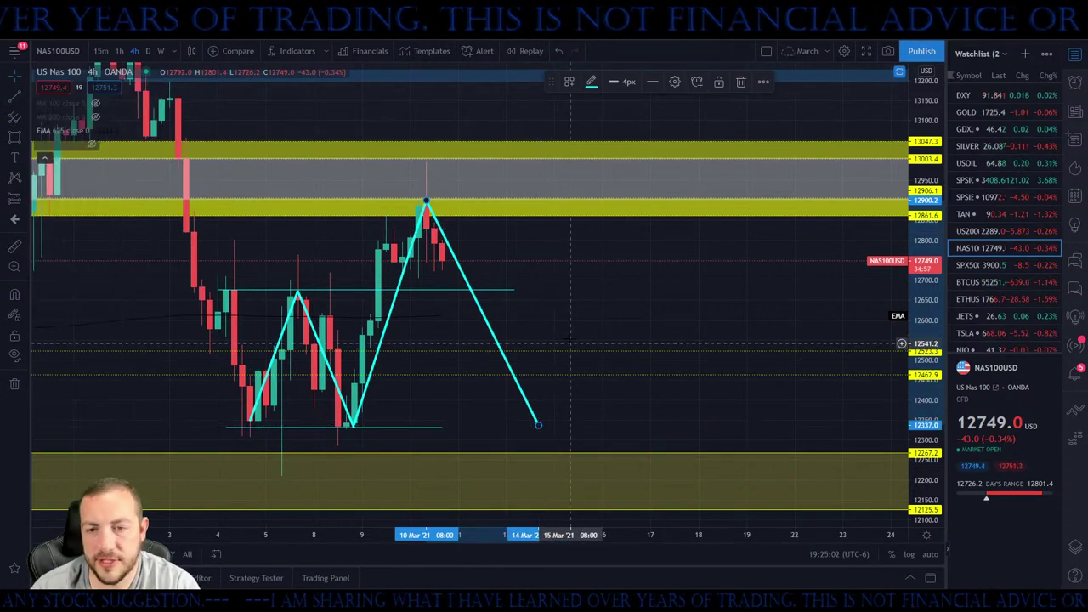
# Extend the projected zigzag with a trend line rising to about 12674 and another falling to about 11810
pyautogui.moveTo(14, 95)
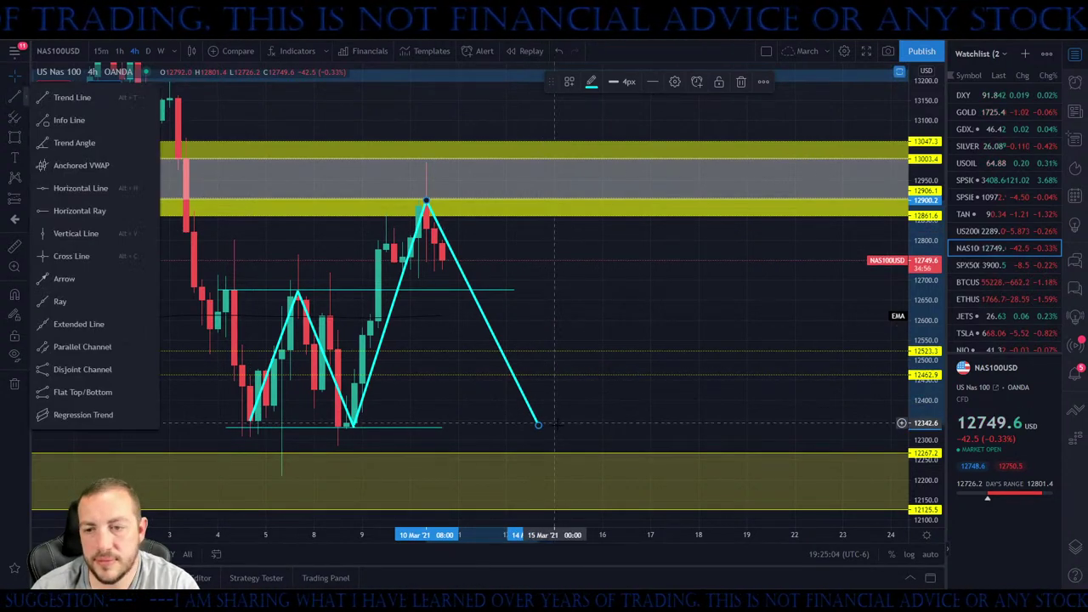
pyautogui.click(75, 96)
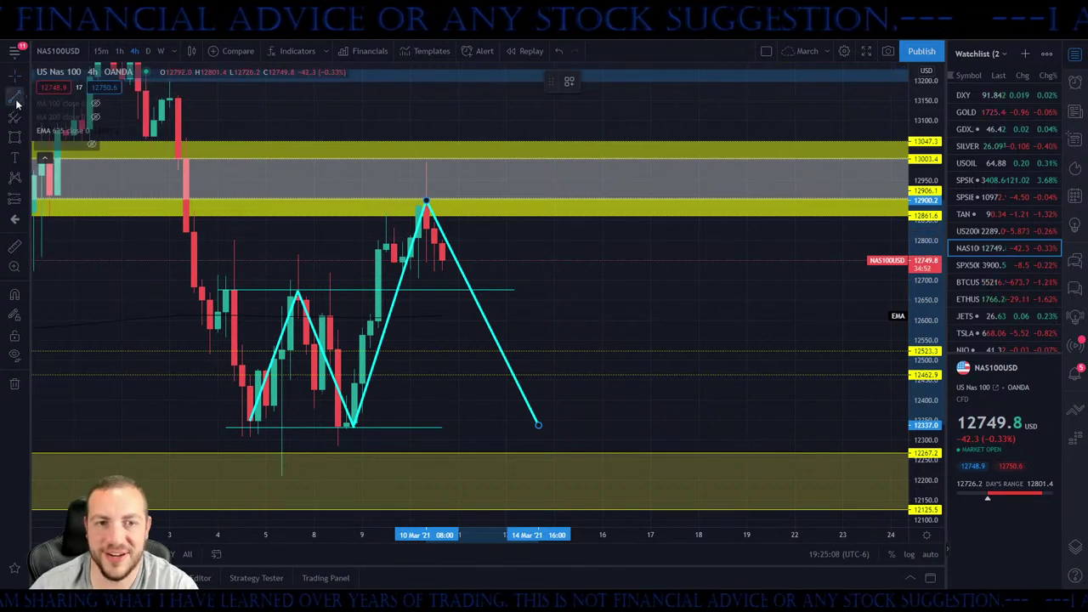
pyautogui.click(539, 423)
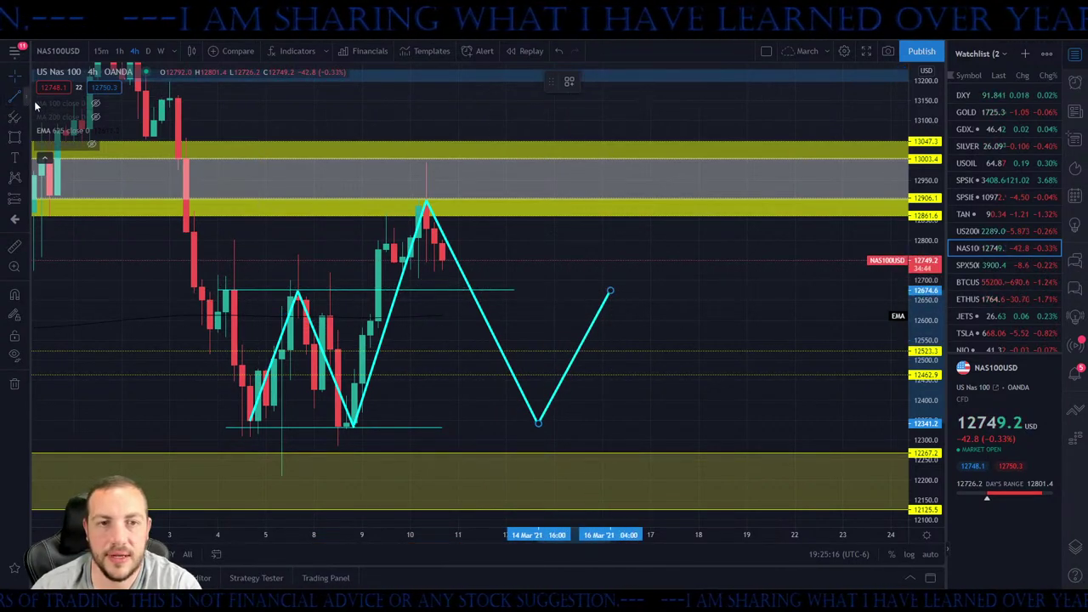
pyautogui.scroll(-4, 838, 395)
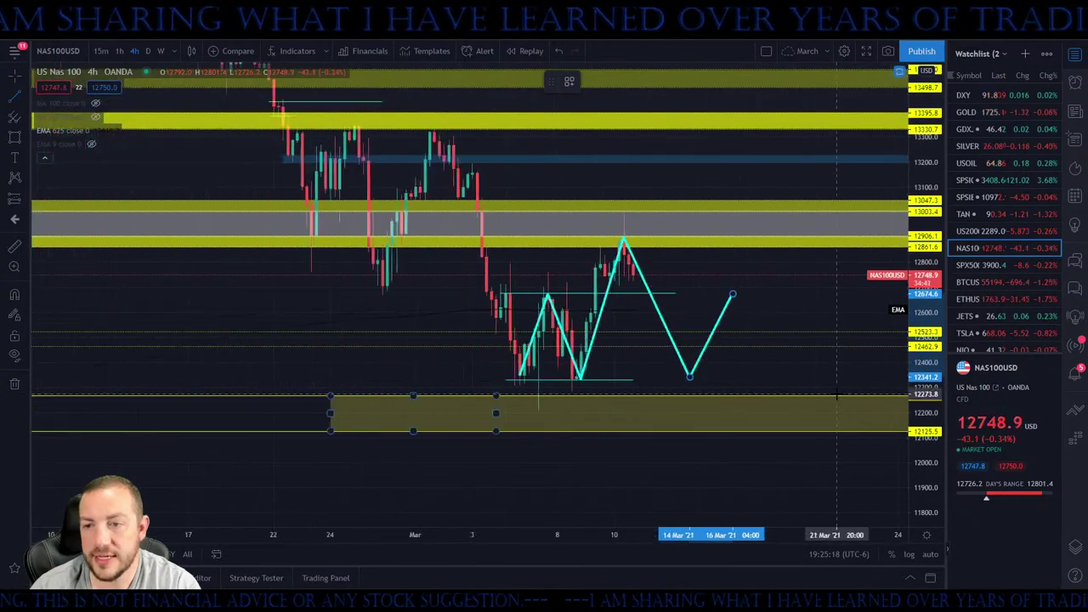
pyautogui.scroll(-2, 837, 395)
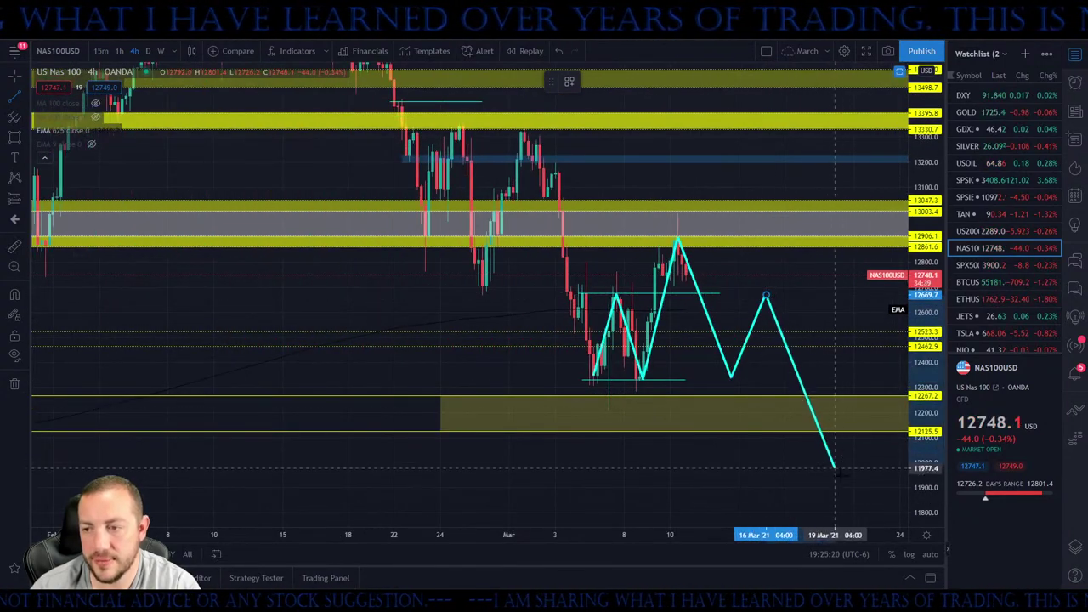
pyautogui.doubleClick(844, 510)
pyautogui.moveTo(740, 484); pyautogui.dragTo(576, 430)
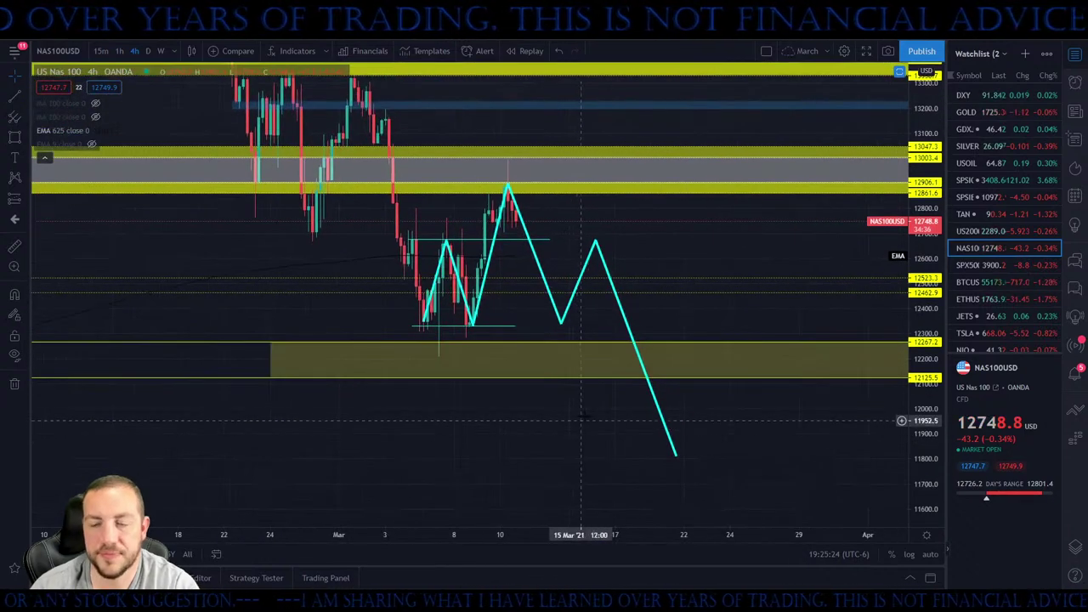
# Extend the lower and upper horizontal cyan range lines forward to about 25 March
pyautogui.click(516, 327)
pyautogui.moveTo(516, 327); pyautogui.dragTo(772, 327)
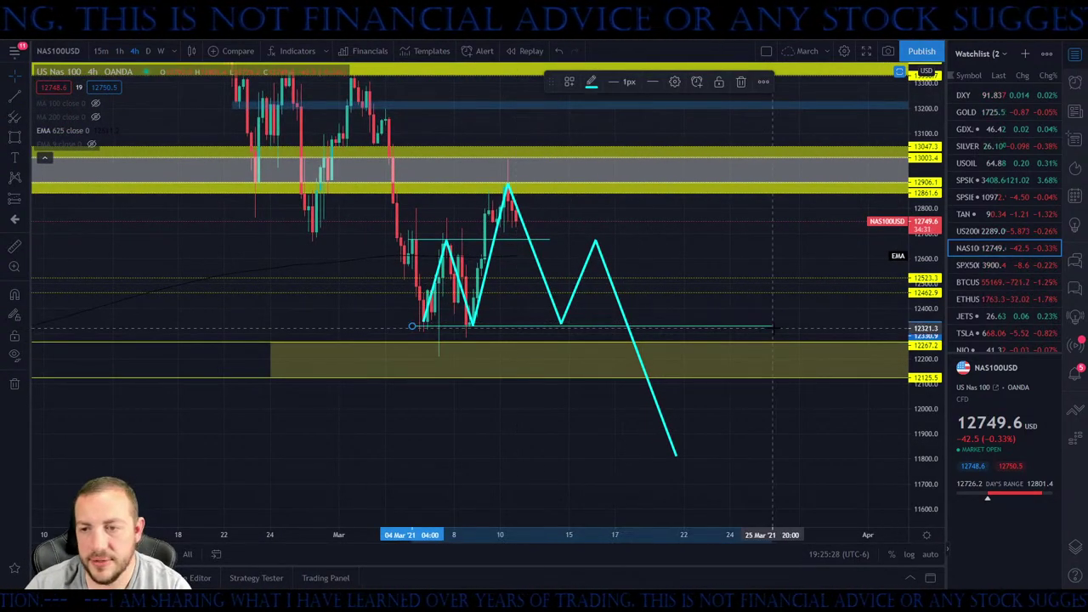
pyautogui.moveTo(551, 242); pyautogui.dragTo(769, 242)
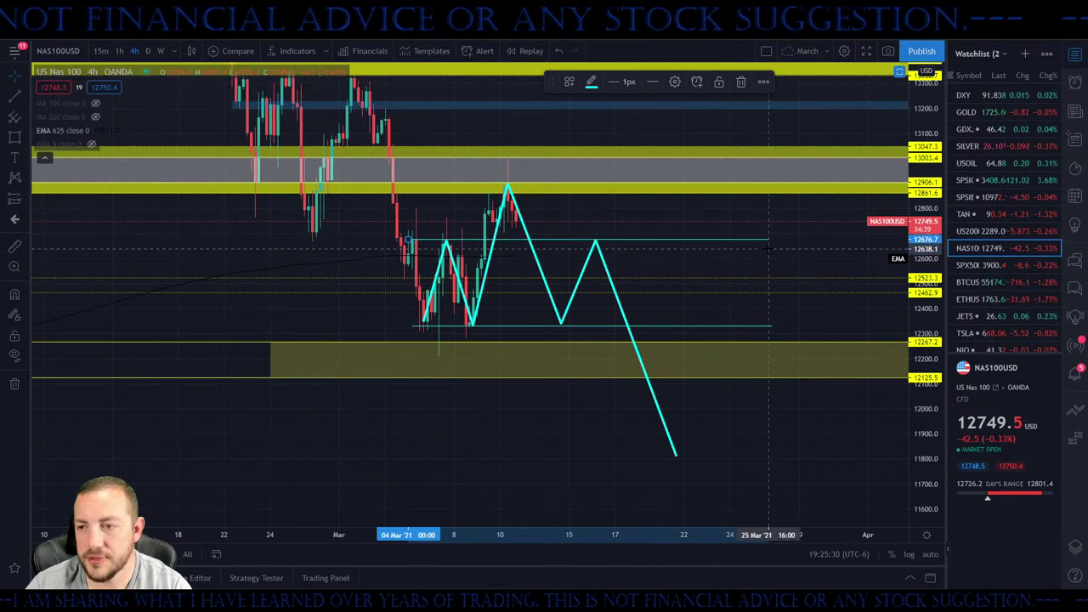
pyautogui.click(680, 252)
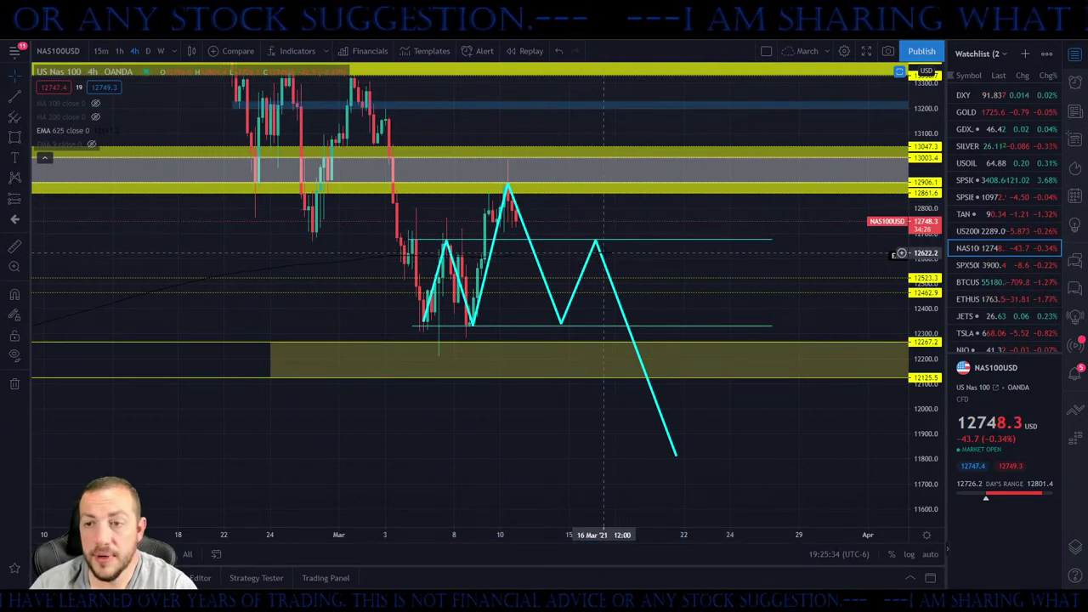
# Delete the three projected zigzag legs and the rising leg to the 12900 high, keeping the first two legs
pyautogui.click(601, 259)
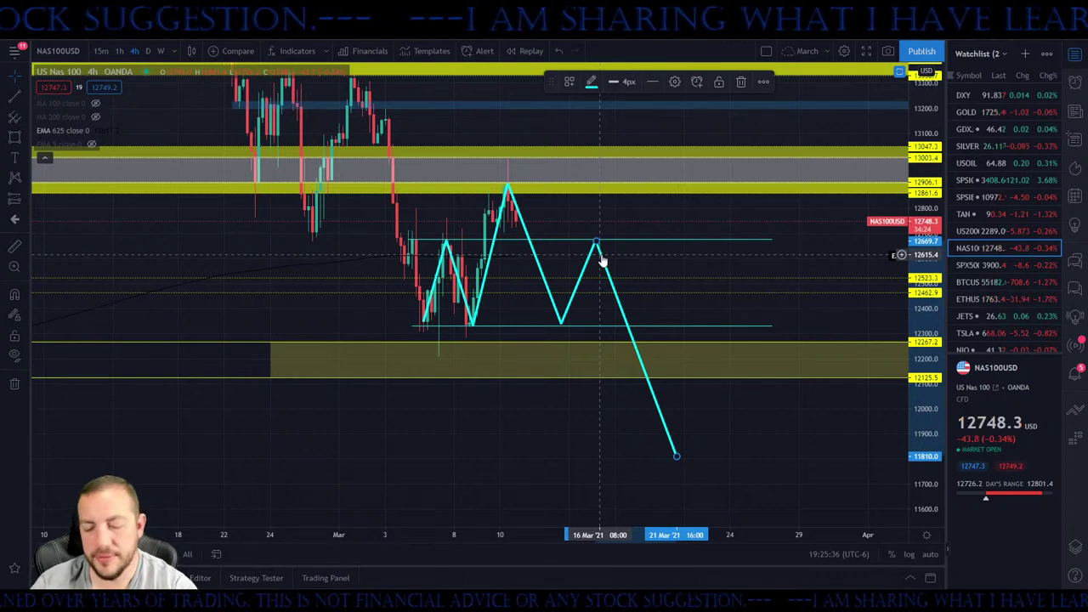
pyautogui.press('Delete')
pyautogui.click(530, 250)
pyautogui.press('Delete')
pyautogui.press('Delete')
pyautogui.click(502, 190)
pyautogui.press('Delete')
# Delete the grey rectangle between the two yellow zones around 12900 and 13000
pyautogui.scroll(2, 538, 262)
pyautogui.moveTo(537, 262); pyautogui.dragTo(412, 328)
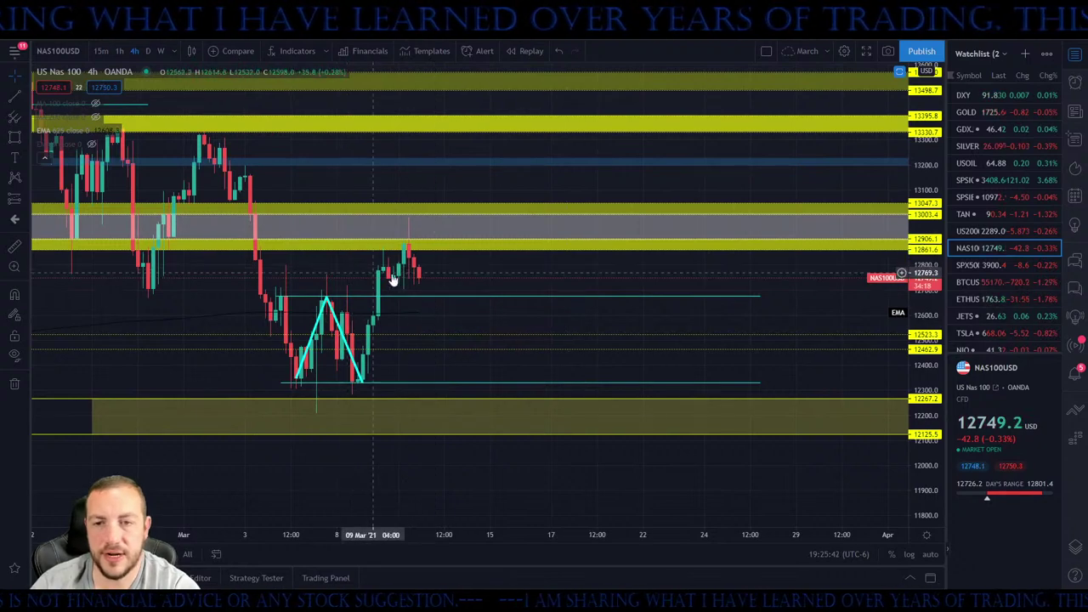
pyautogui.scroll(-2, 174, 219)
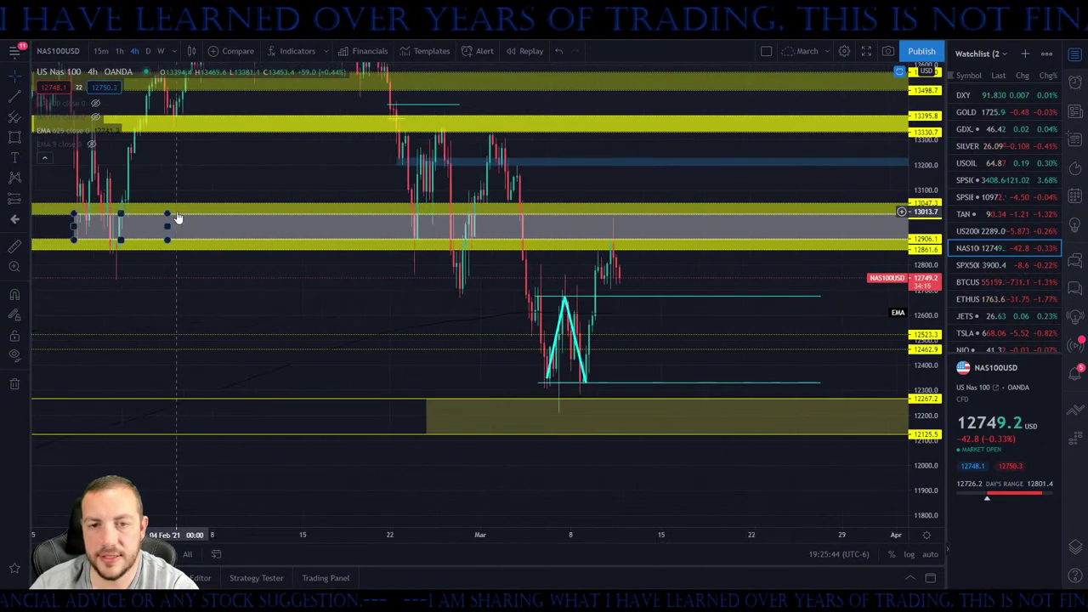
pyautogui.scroll(-2, 177, 218)
pyautogui.click(361, 224)
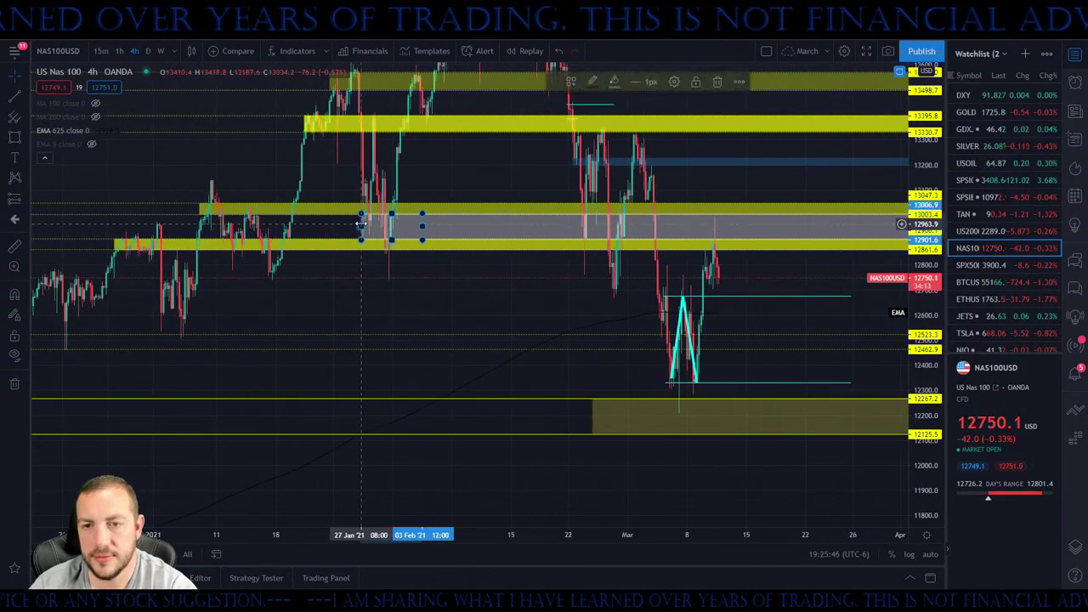
pyautogui.press('Delete')
# Draw a rectangle over the latest candles from about 12738 to 12799 and give it a purple fill
pyautogui.scroll(3, 595, 280)
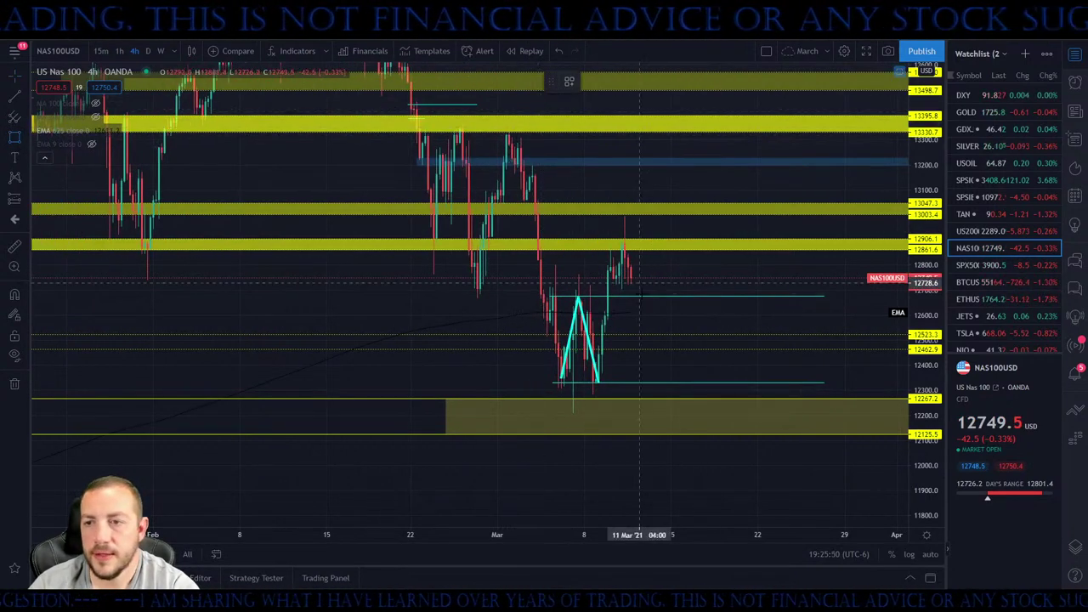
pyautogui.moveTo(590, 281); pyautogui.dragTo(690, 267)
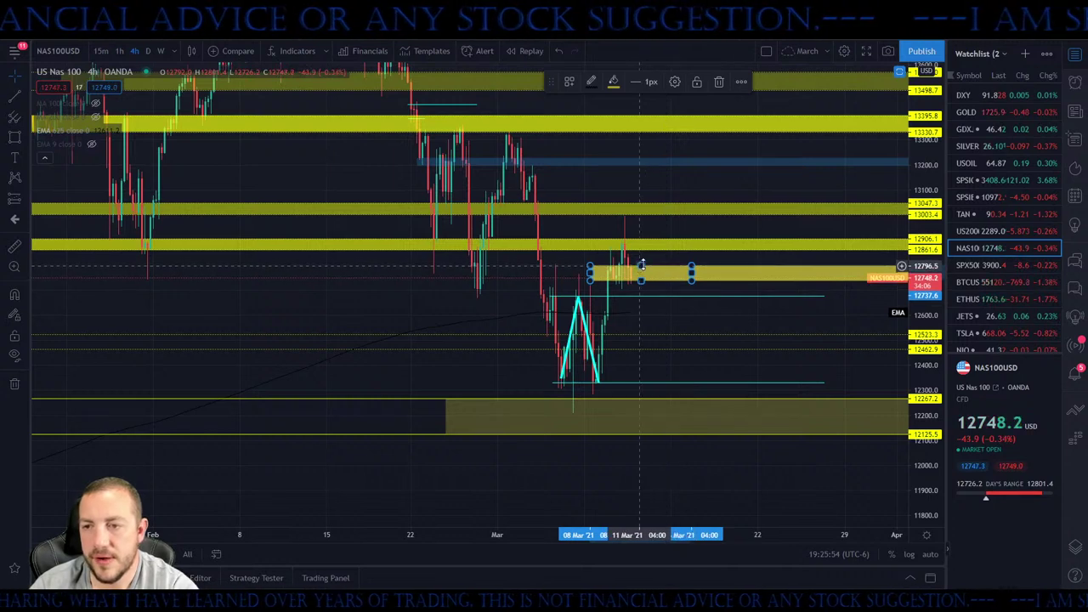
pyautogui.click(612, 84)
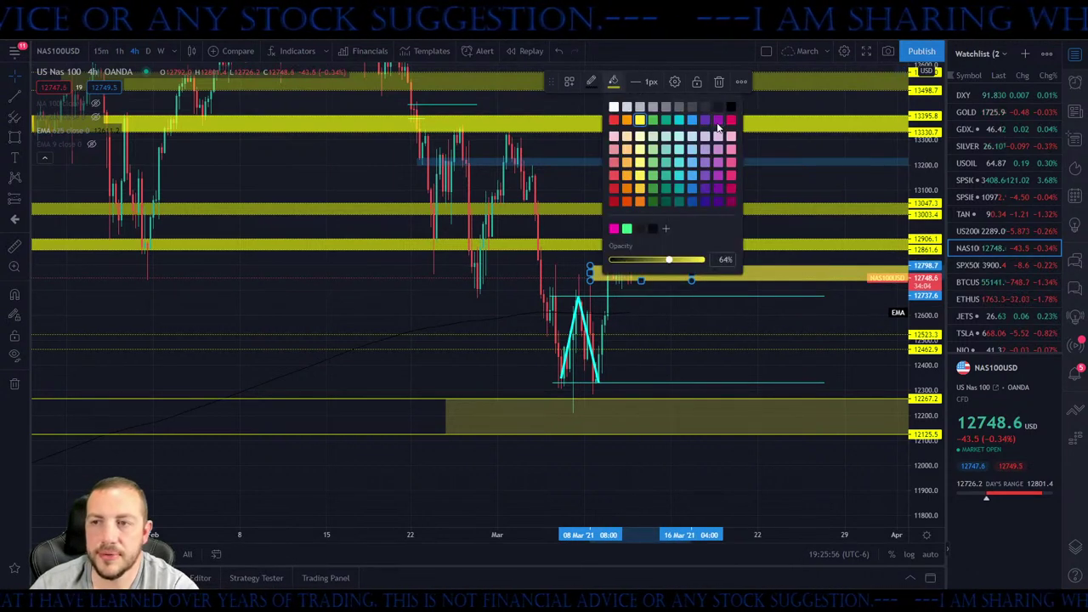
pyautogui.click(718, 123)
# Raise the upper edge of the purple zone to about 12808
pyautogui.scroll(3, 629, 259)
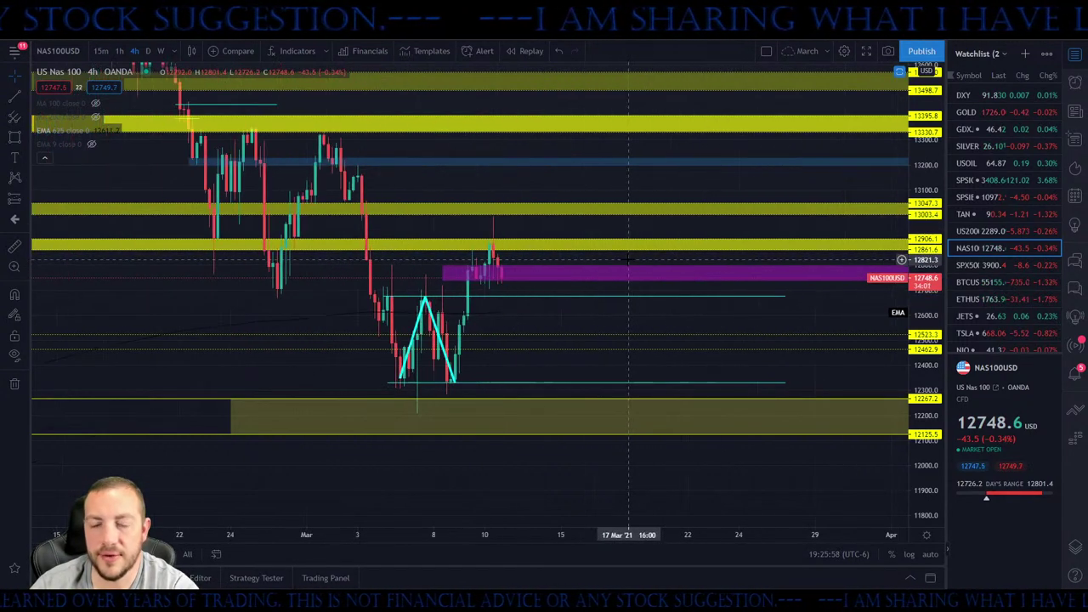
pyautogui.scroll(2, 629, 260)
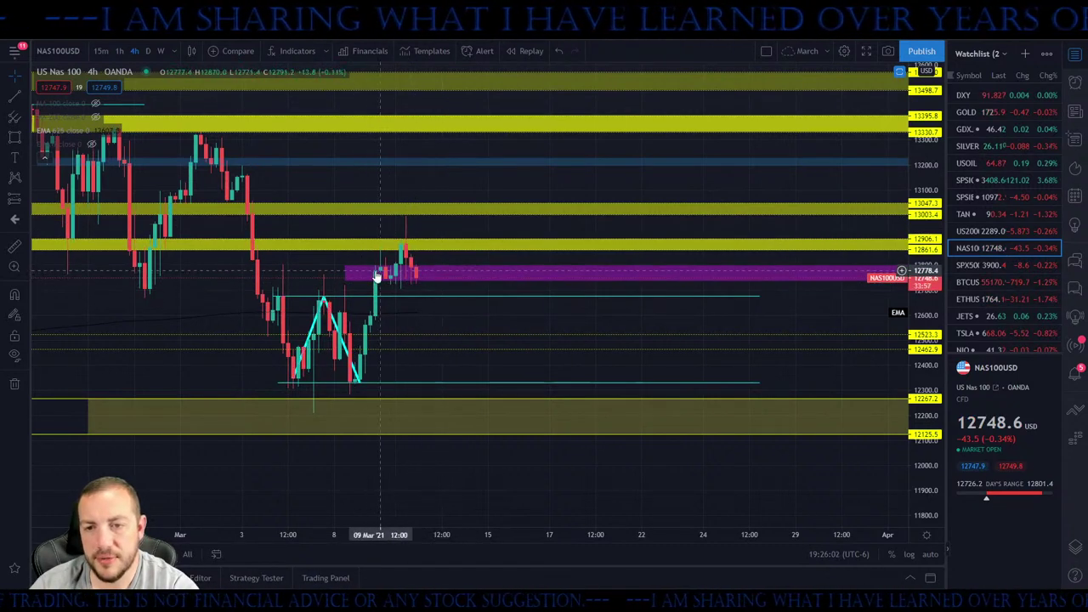
pyautogui.click(344, 268)
pyautogui.moveTo(344, 266); pyautogui.dragTo(344, 264)
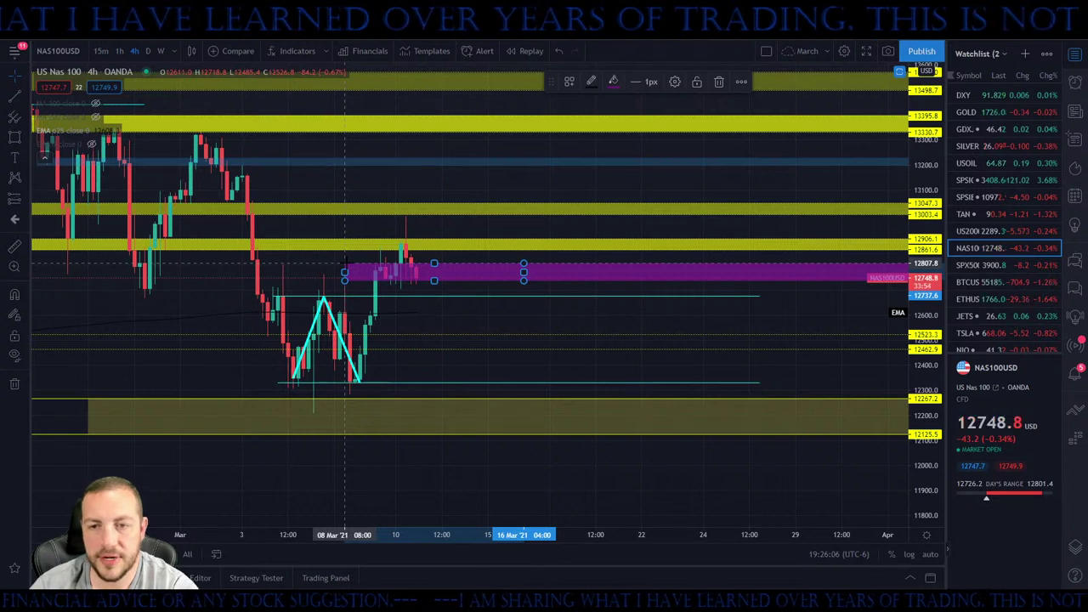
pyautogui.click(324, 257)
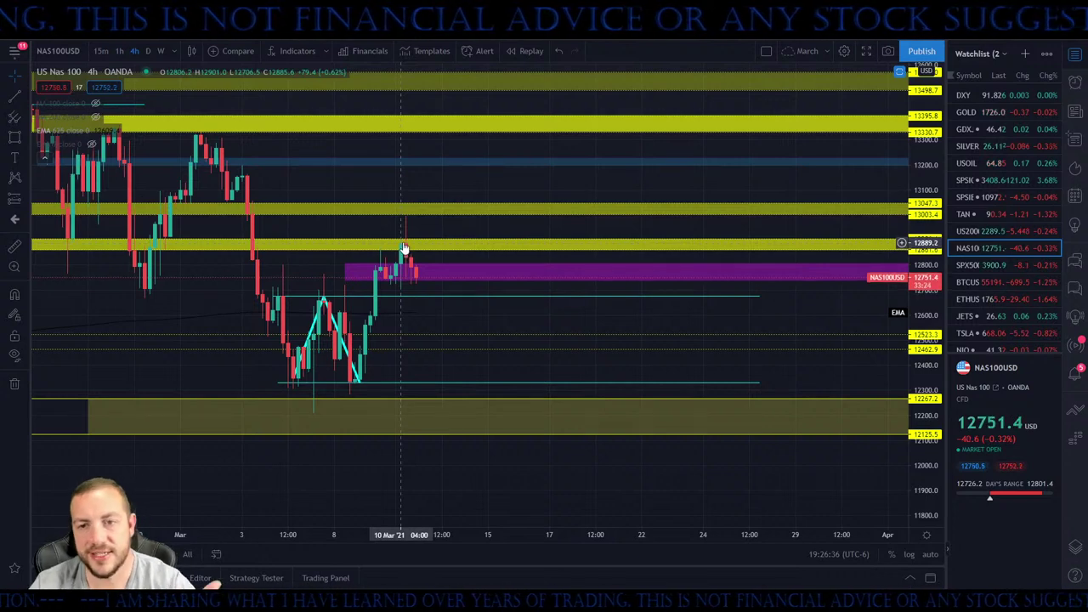
# Examine the latest candles against the purple zone, the yellow zone above it and the cyan range lines below
pyautogui.click(394, 277)
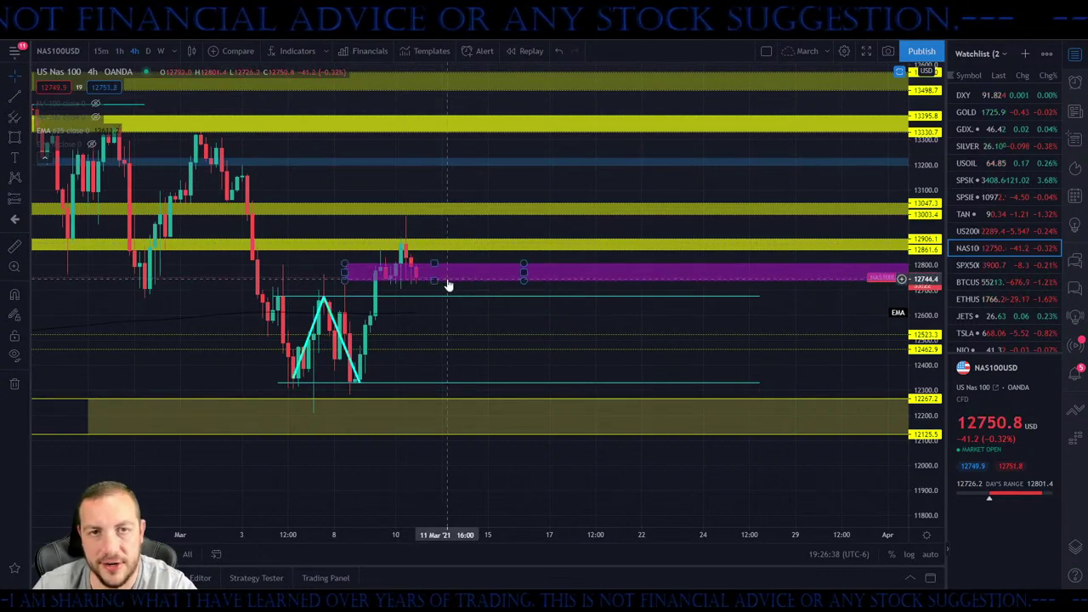
pyautogui.click(429, 314)
pyautogui.moveTo(429, 314); pyautogui.dragTo(508, 328)
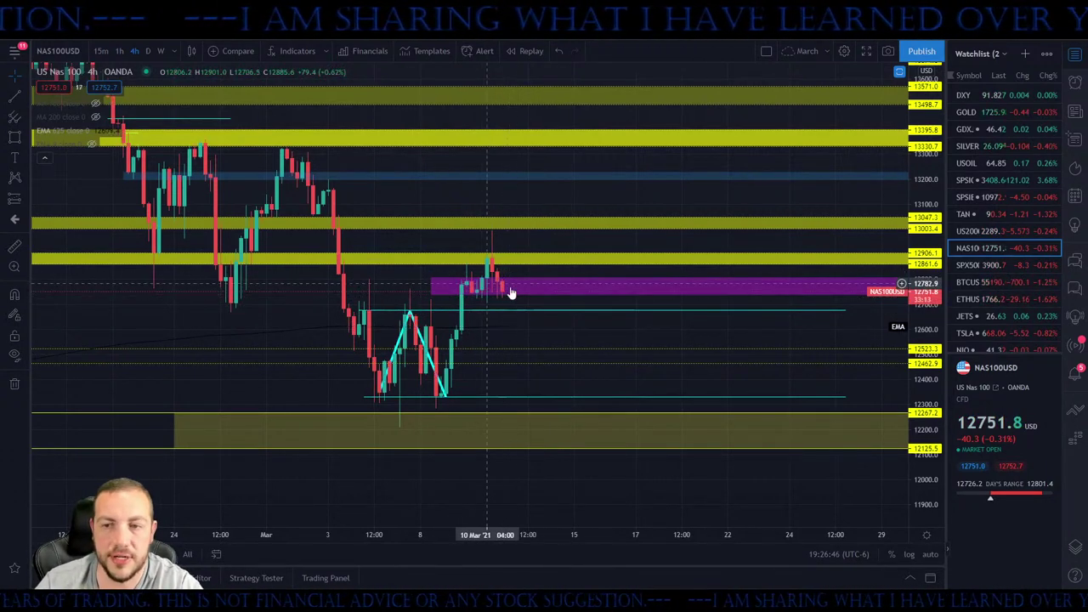
pyautogui.moveTo(497, 314); pyautogui.dragTo(595, 327)
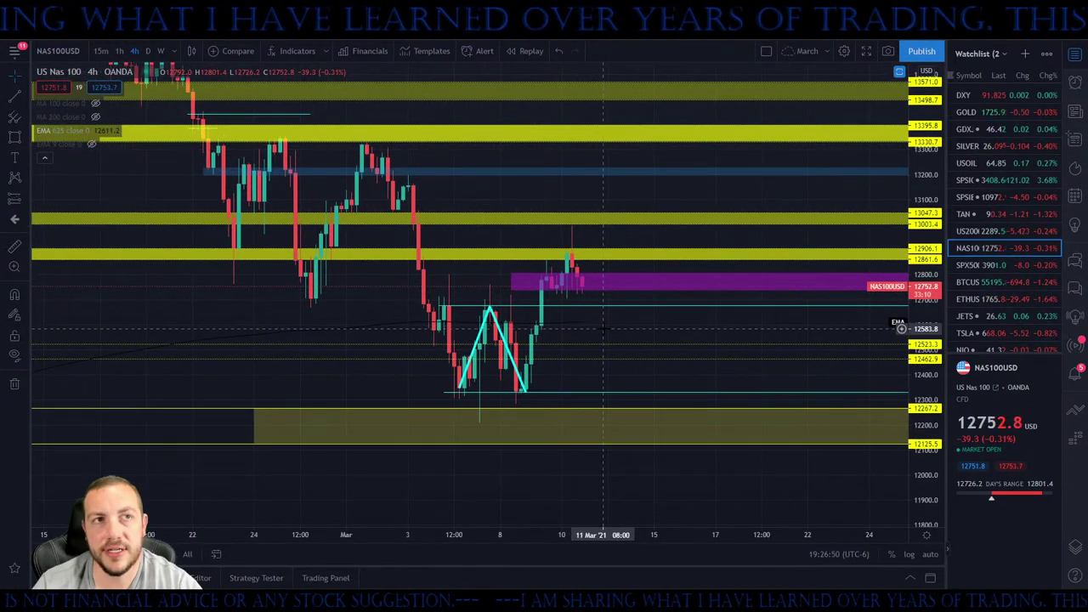
pyautogui.moveTo(666, 313); pyautogui.dragTo(719, 294)
pyautogui.scroll(2, 720, 294)
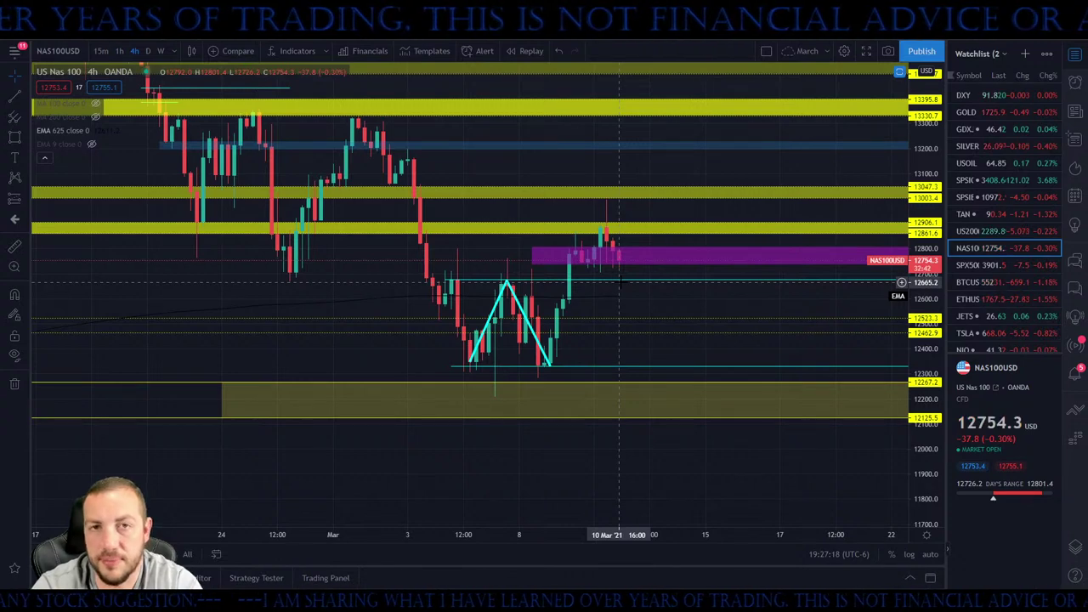
pyautogui.moveTo(619, 293); pyautogui.dragTo(576, 316)
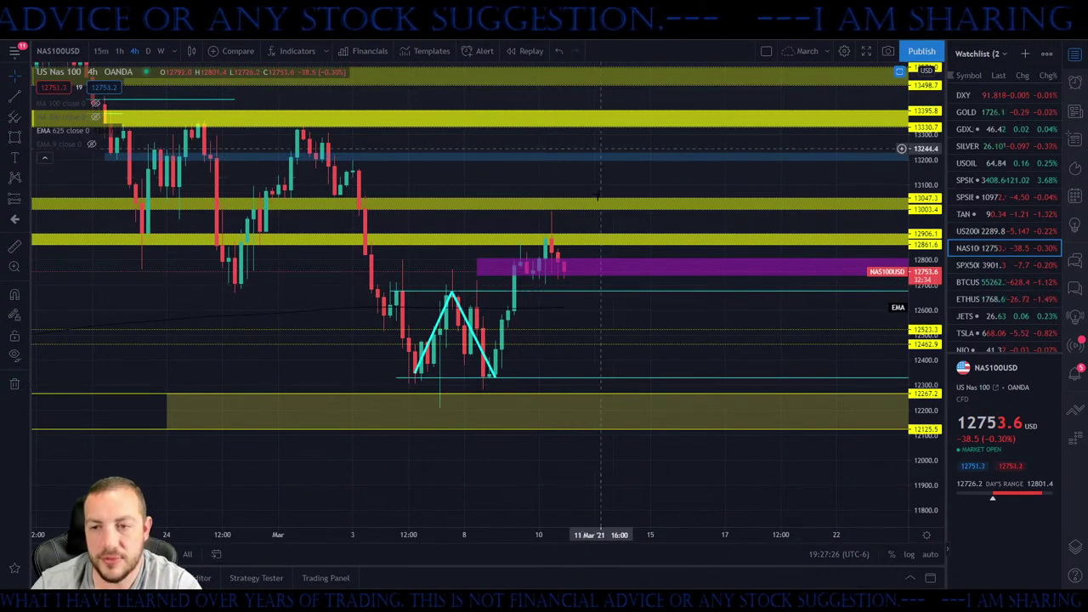
pyautogui.click(552, 258)
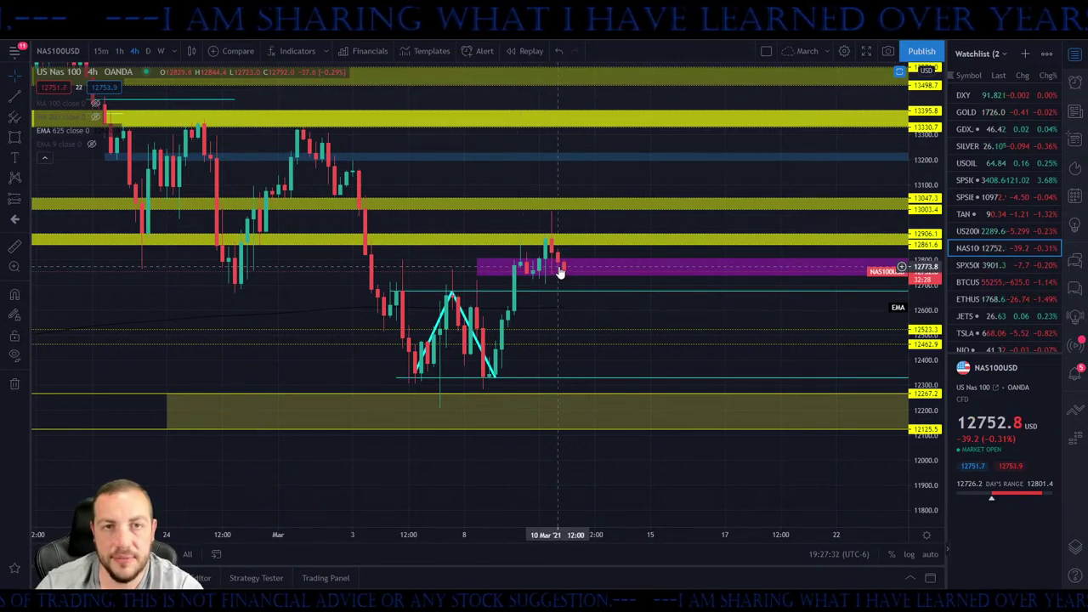
pyautogui.moveTo(604, 306); pyautogui.dragTo(716, 320)
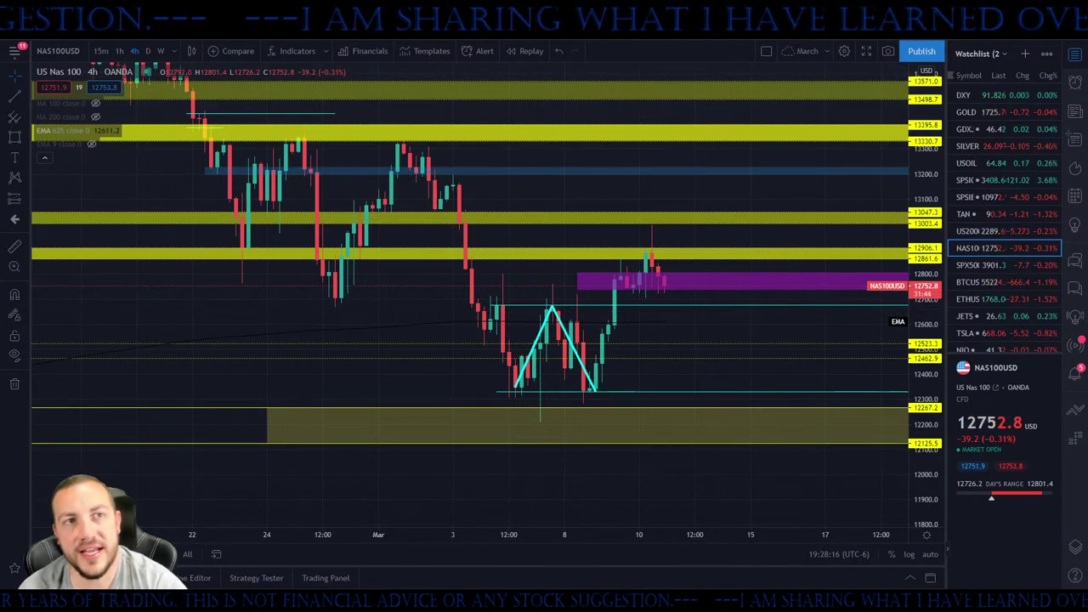
# Delete the two thick cyan diagonal lines that trace the rise and fall between the cyan range lines in early March
pyautogui.scroll(-3, 447, 302)
pyautogui.scroll(4, 446, 302)
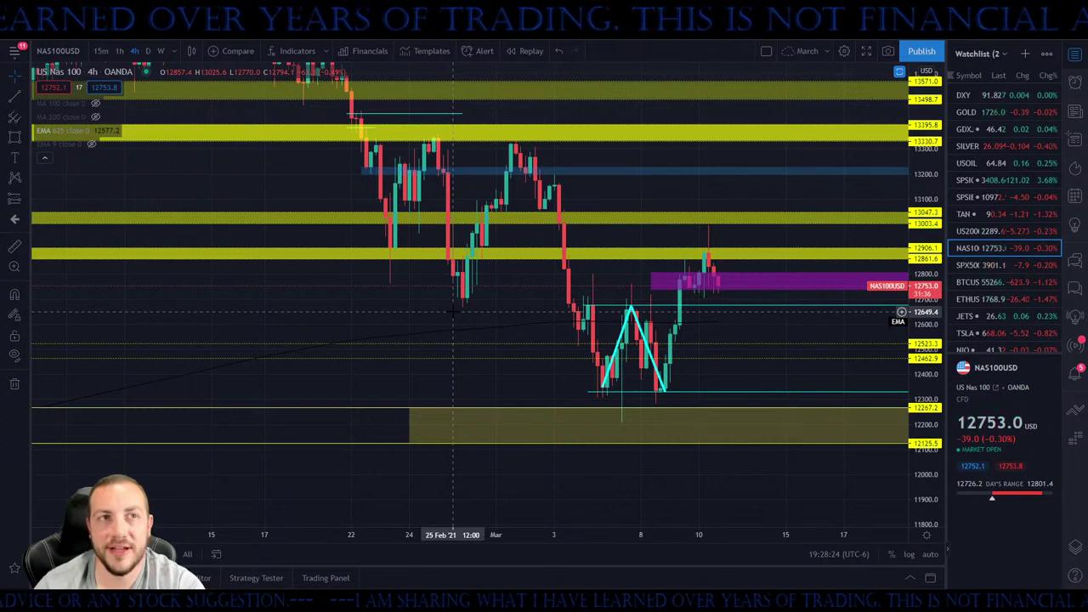
pyautogui.scroll(2, 566, 332)
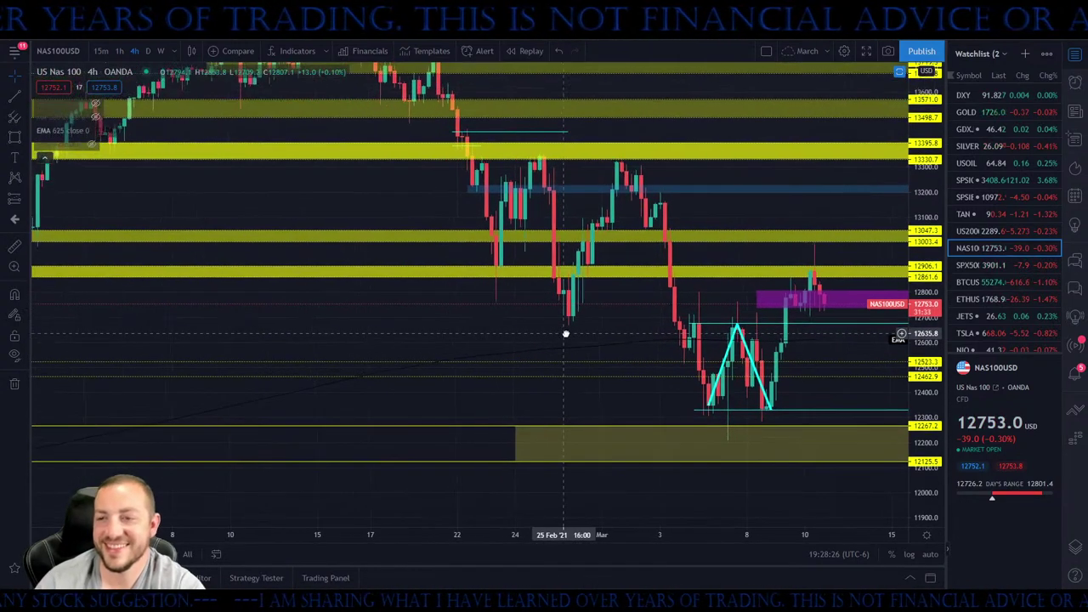
pyautogui.click(582, 341)
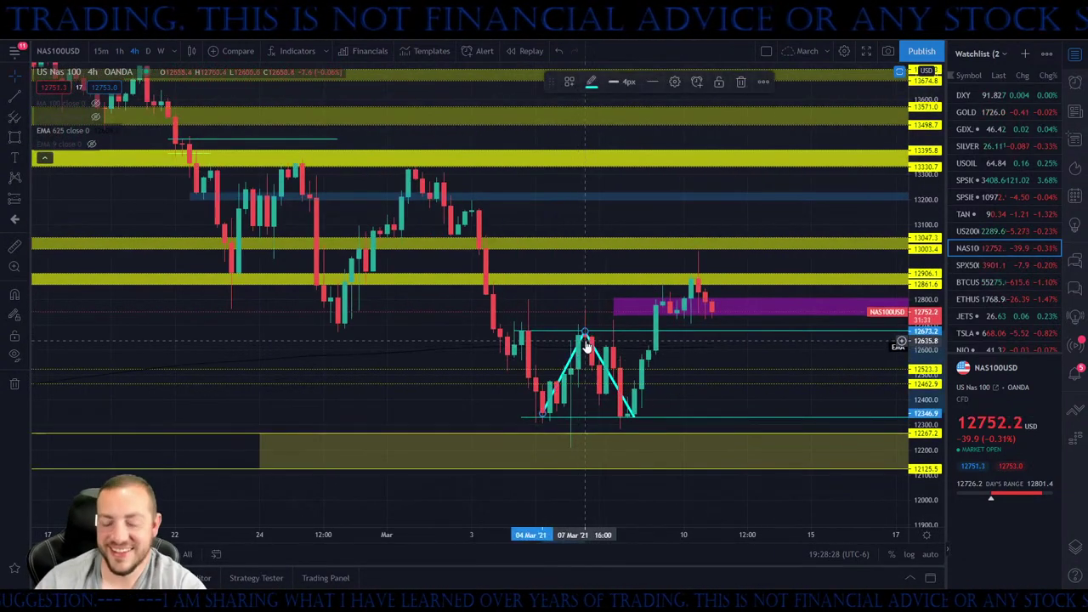
pyautogui.press('Delete')
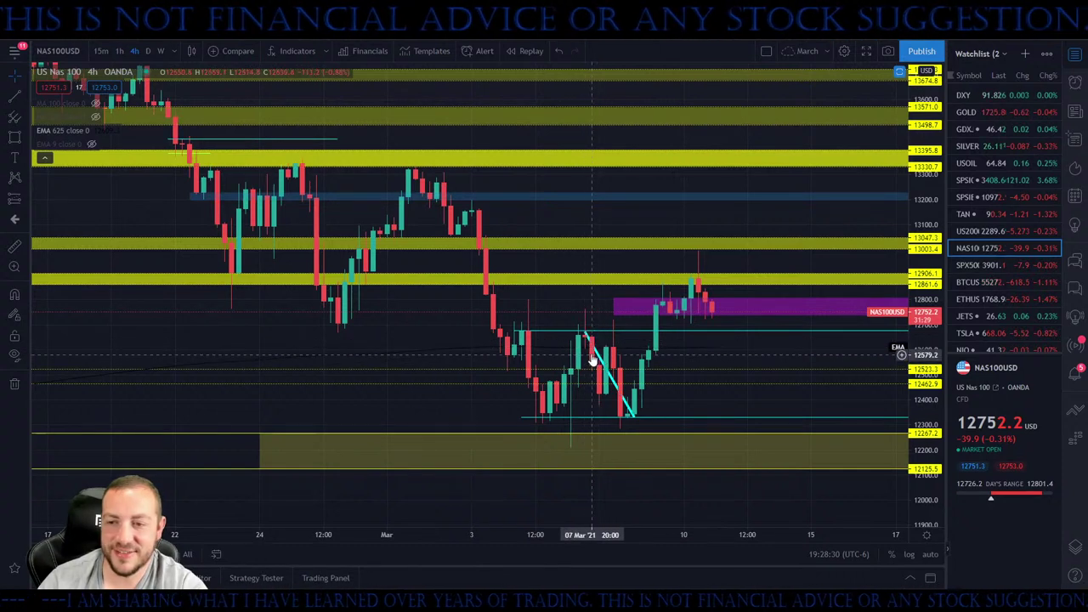
pyautogui.click(595, 361)
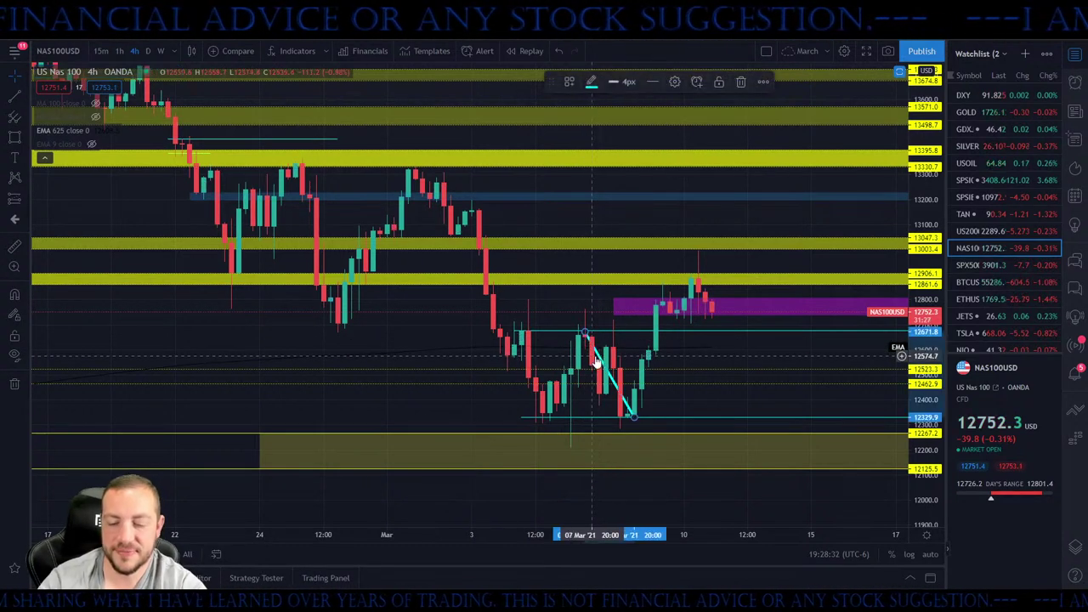
pyautogui.press('Delete')
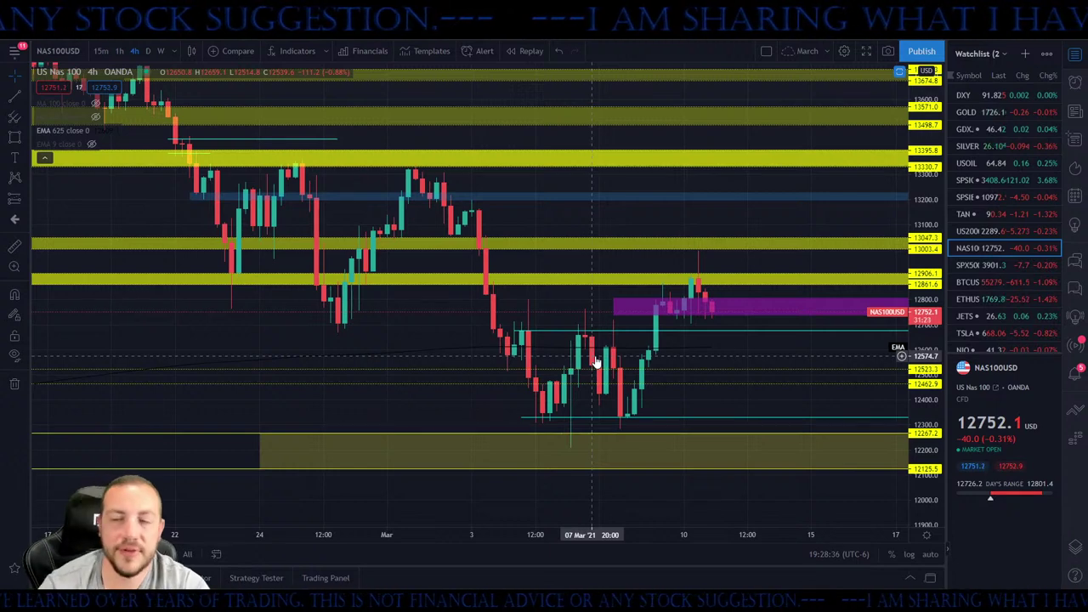
# Draw a descending trend line from the mid-February high at about 13890 to about 12712 on 16 March
pyautogui.scroll(-3, 595, 361)
pyautogui.hscroll(3, 773, 298)
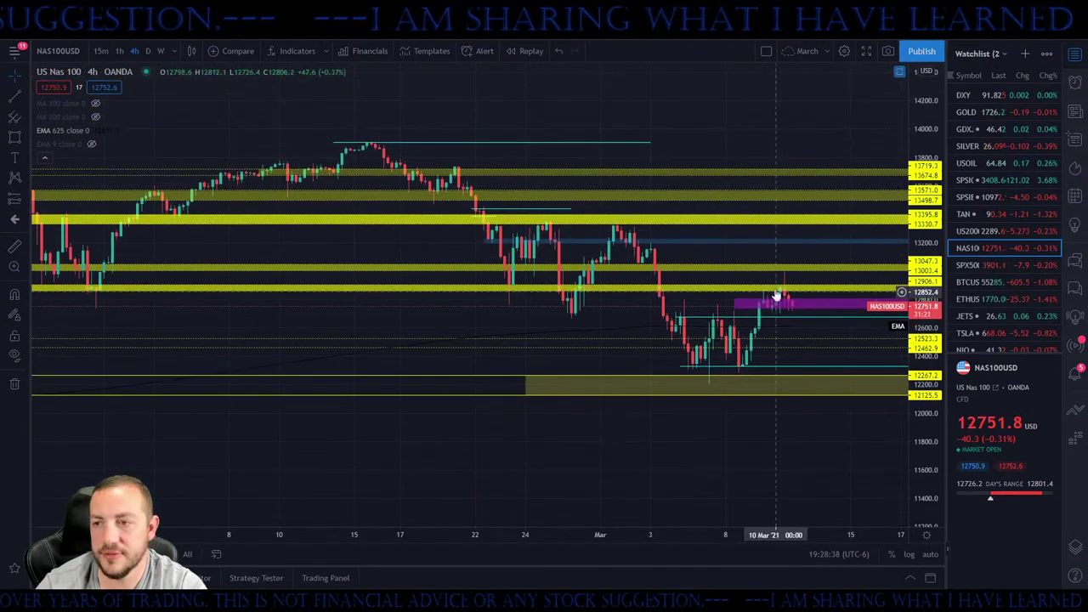
pyautogui.click(14, 95)
pyautogui.click(272, 154)
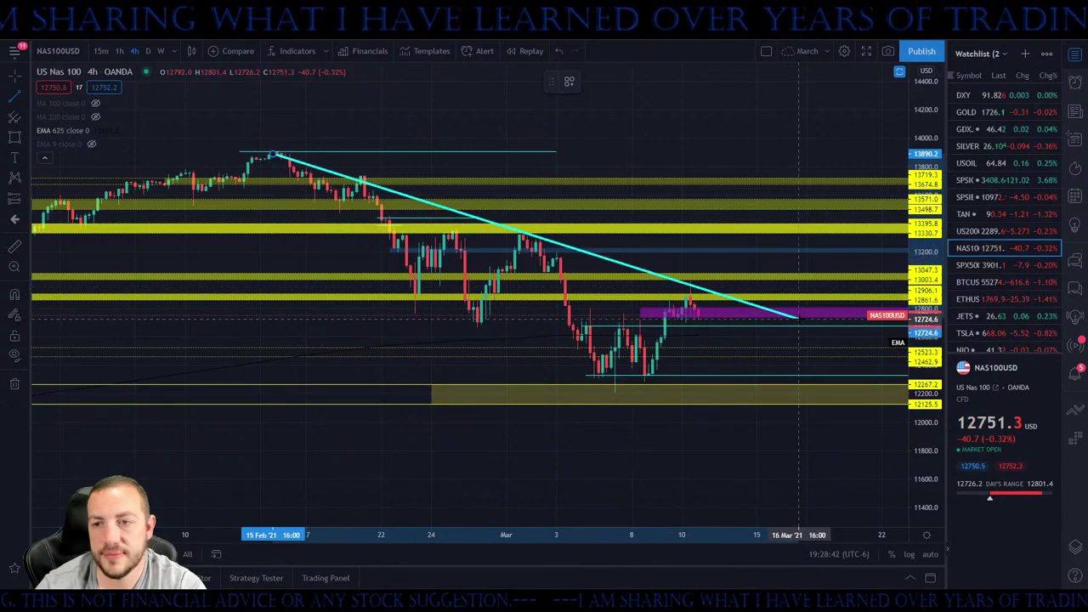
pyautogui.click(797, 320)
# Move the trend line's start to about 13910 on 16 February and lower its end to the upper cyan range line
pyautogui.moveTo(271, 155); pyautogui.dragTo(287, 152)
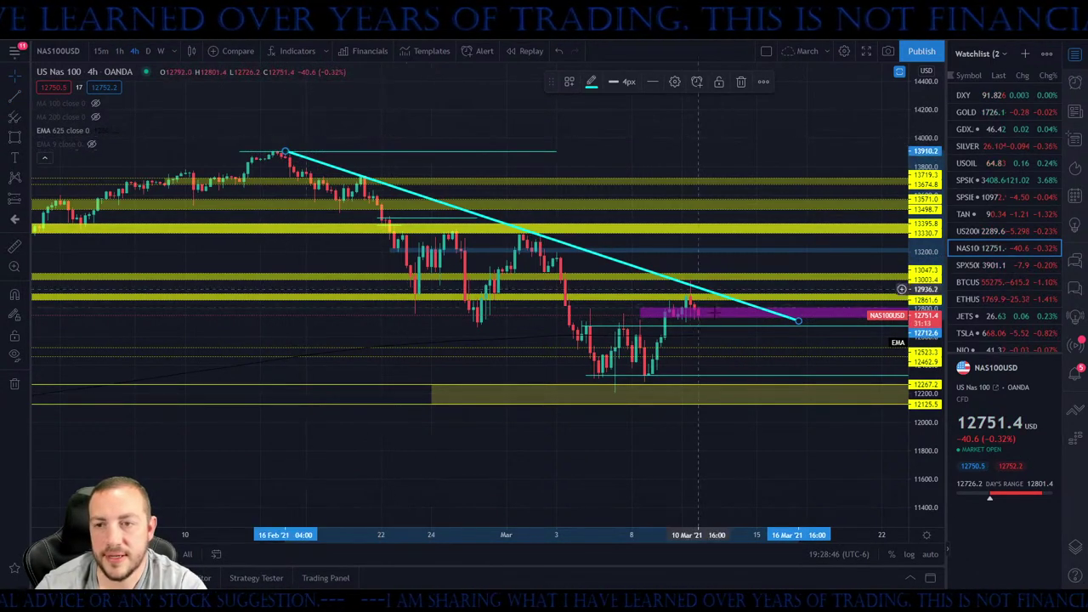
pyautogui.moveTo(801, 320); pyautogui.dragTo(798, 326)
pyautogui.click(748, 337)
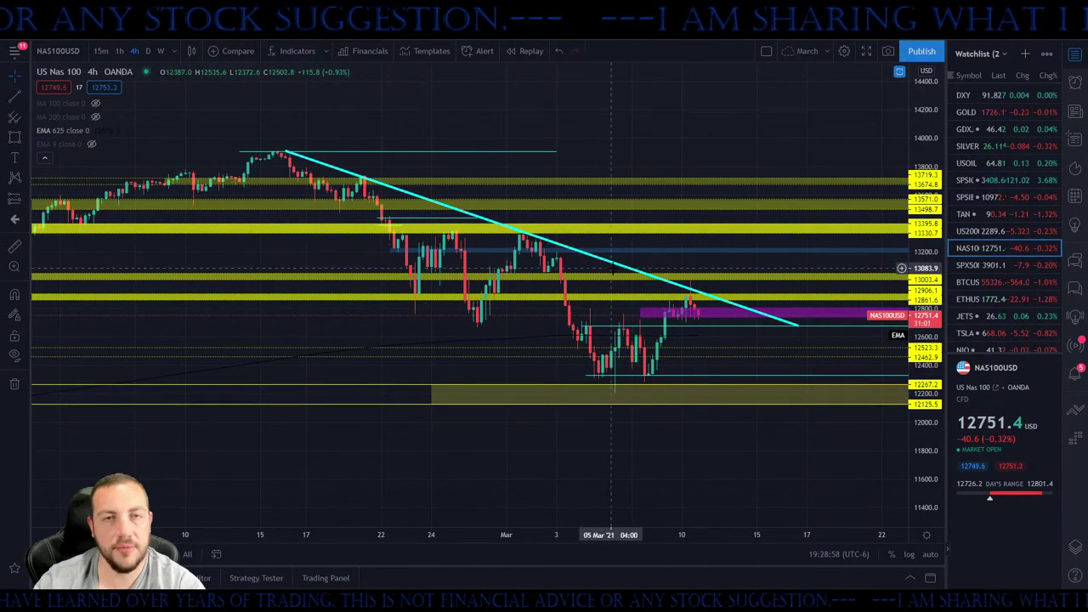
# Examine the latest candles against the descending trend line, the purple zone and the surrounding yellow zones
pyautogui.scroll(3, 927, 395)
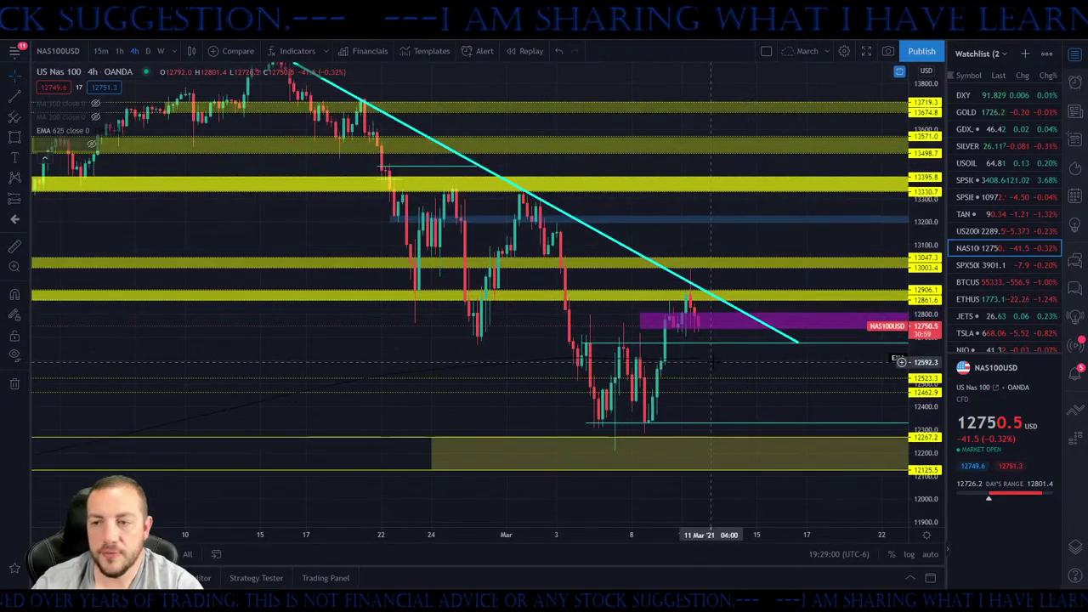
pyautogui.hscroll(-2, 767, 418)
pyautogui.scroll(2, 767, 418)
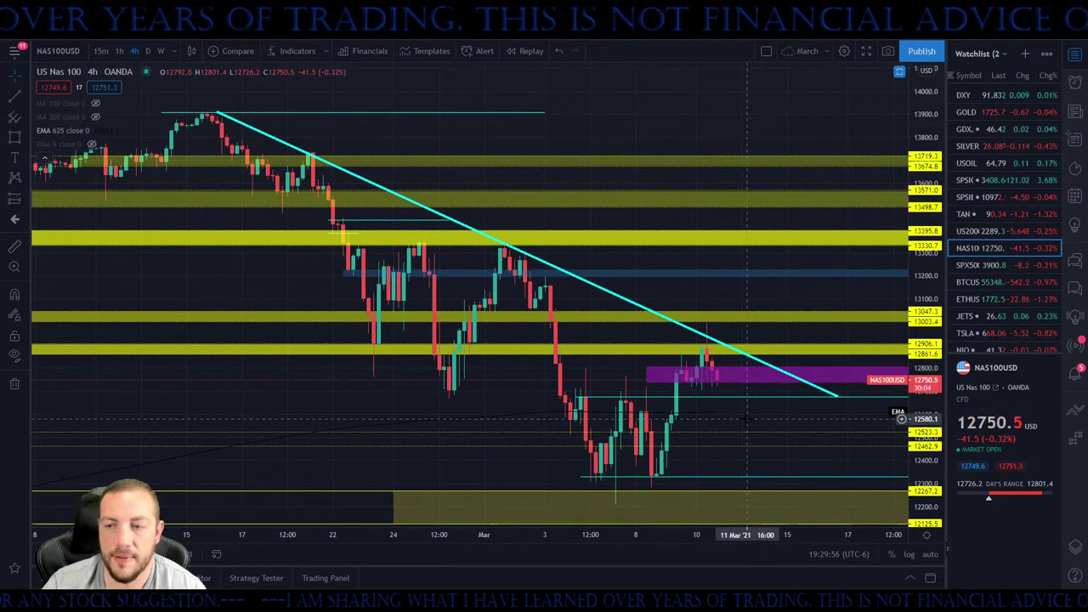
pyautogui.moveTo(739, 416); pyautogui.dragTo(620, 369)
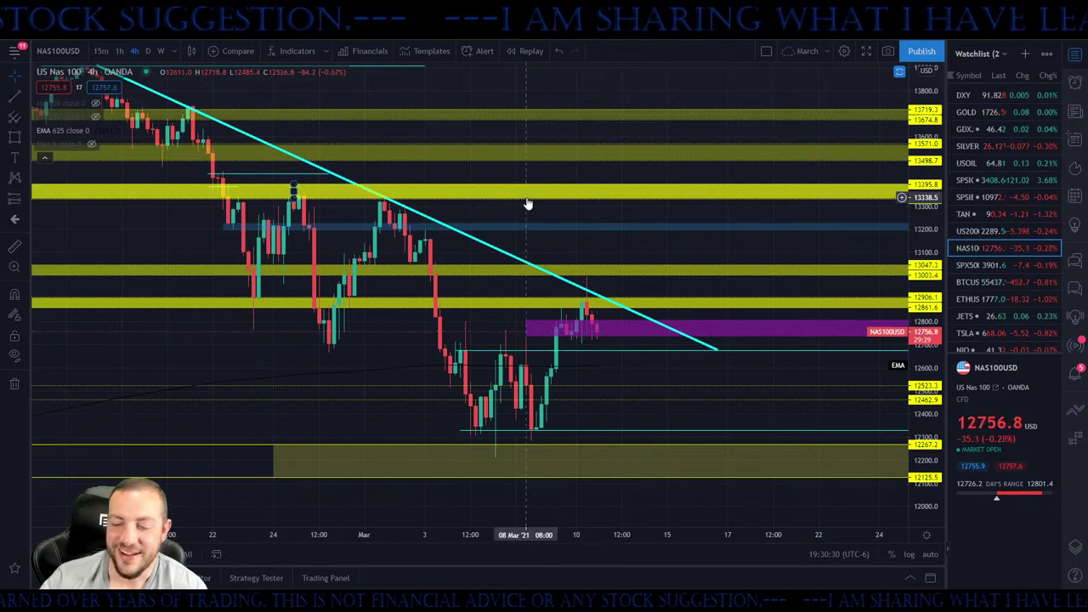
pyautogui.scroll(-2, 612, 238)
pyautogui.moveTo(653, 250); pyautogui.dragTo(731, 294)
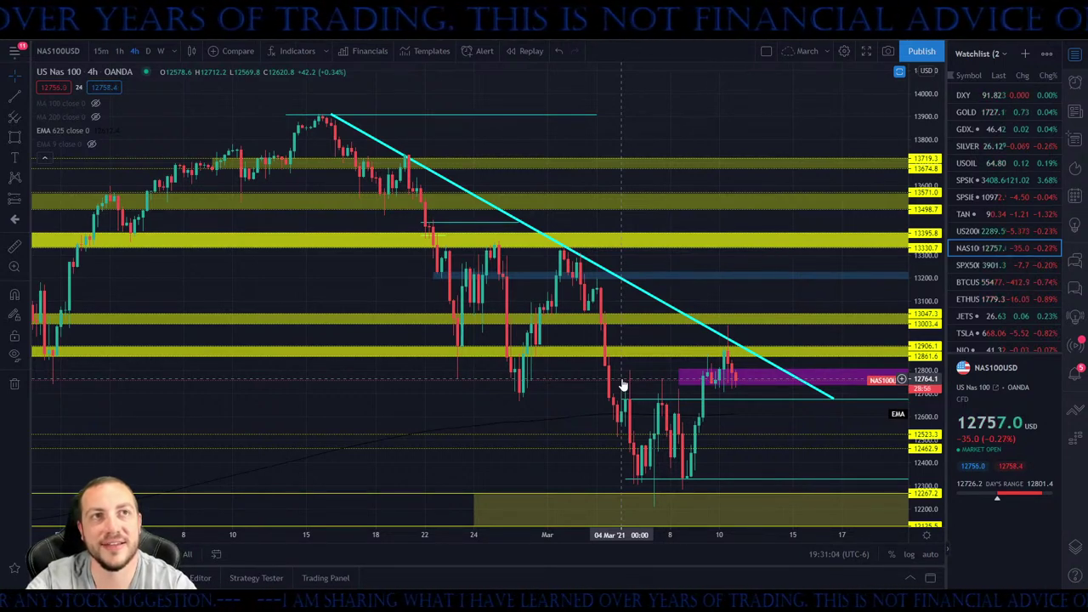
pyautogui.scroll(2, 638, 357)
pyautogui.scroll(-2, 659, 324)
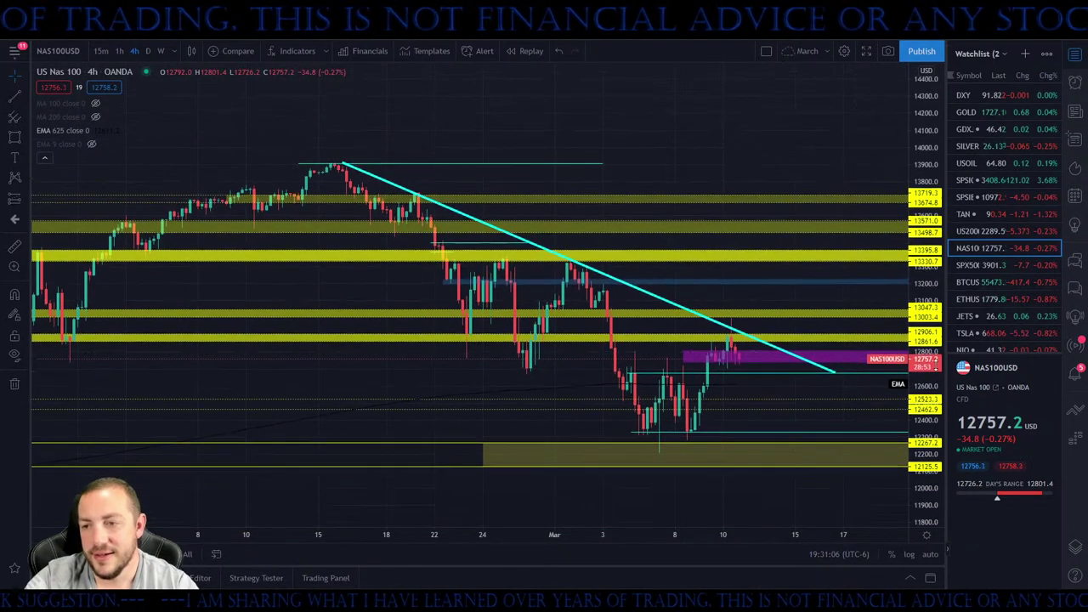
# Load the NYSE chart for Roblox Corporation (RBLX) and bring its first candles into view
pyautogui.write('RBL')
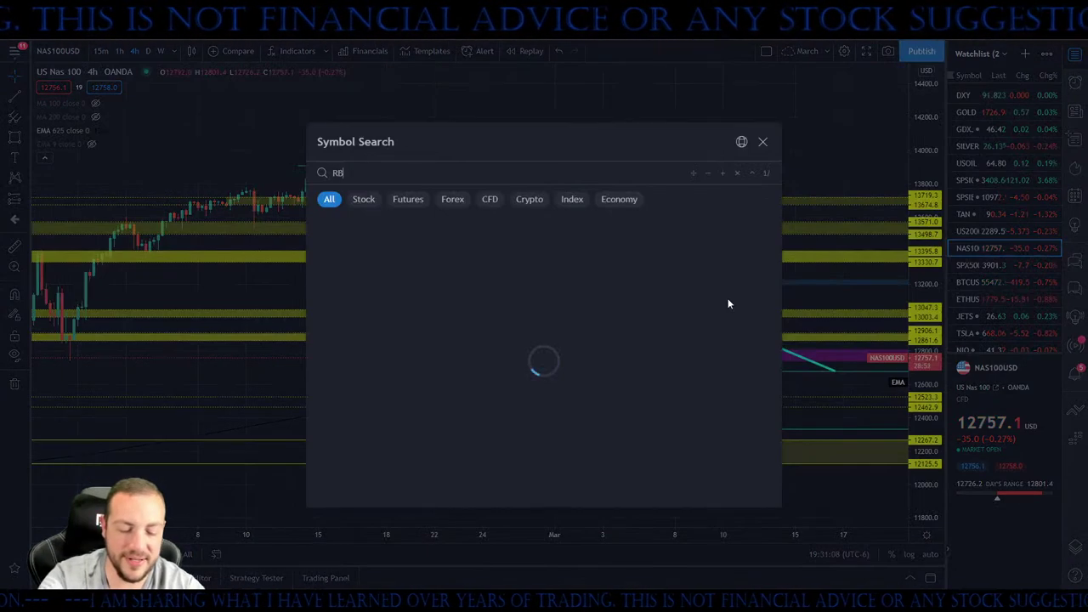
pyautogui.write('X')
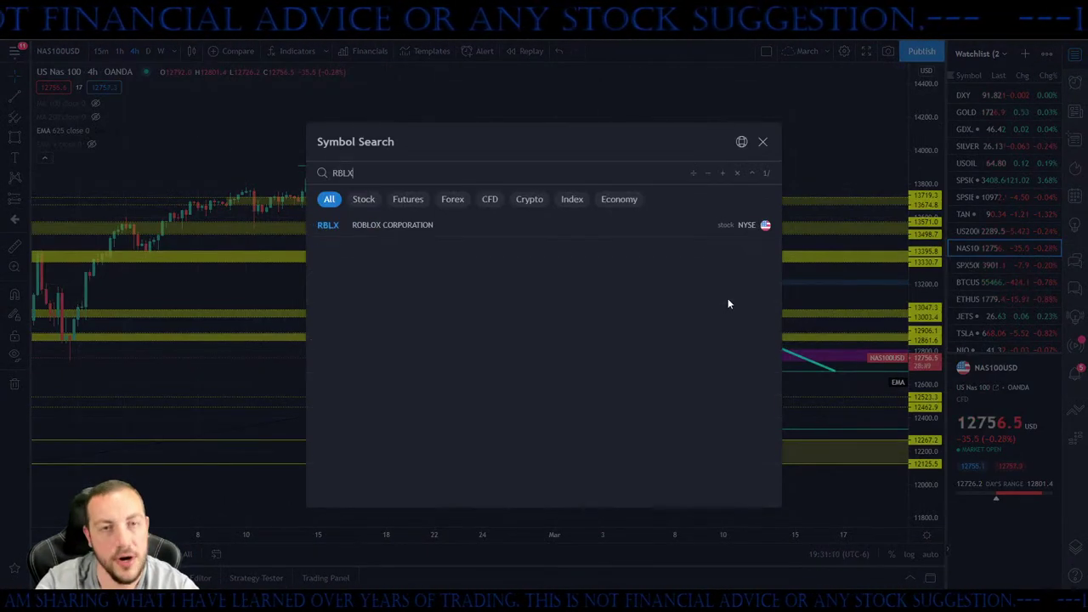
pyautogui.press('Return')
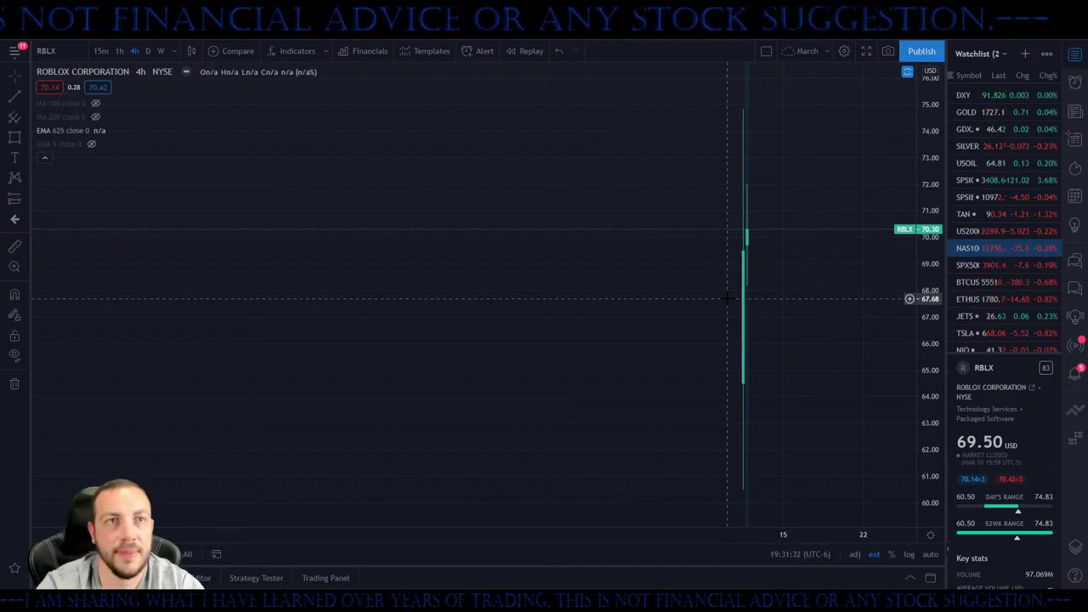
pyautogui.scroll(2, 726, 299)
pyautogui.scroll(3, 727, 299)
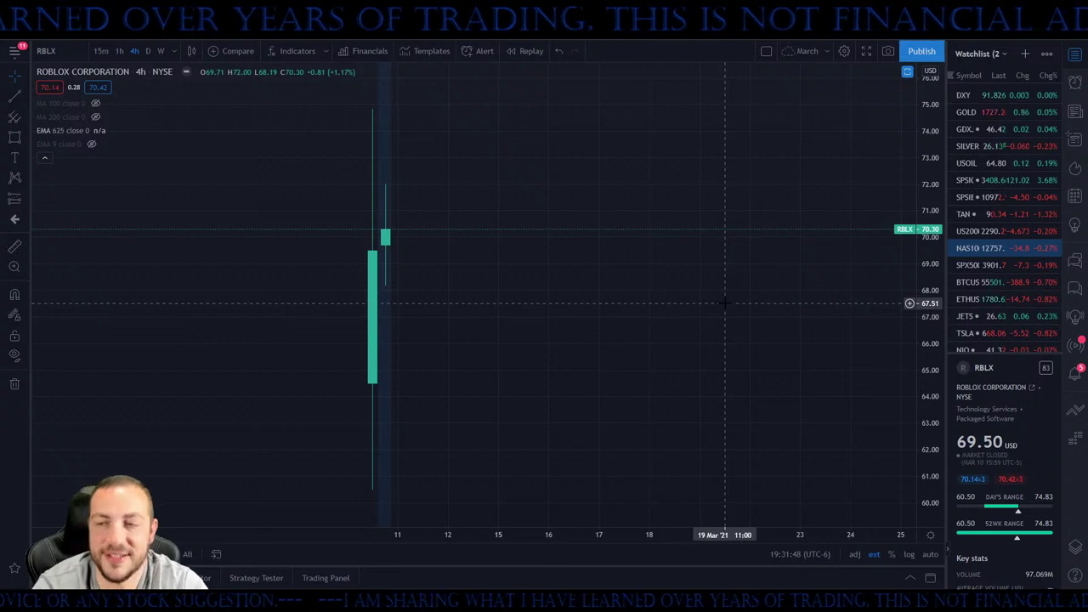
pyautogui.scroll(-4, 774, 293)
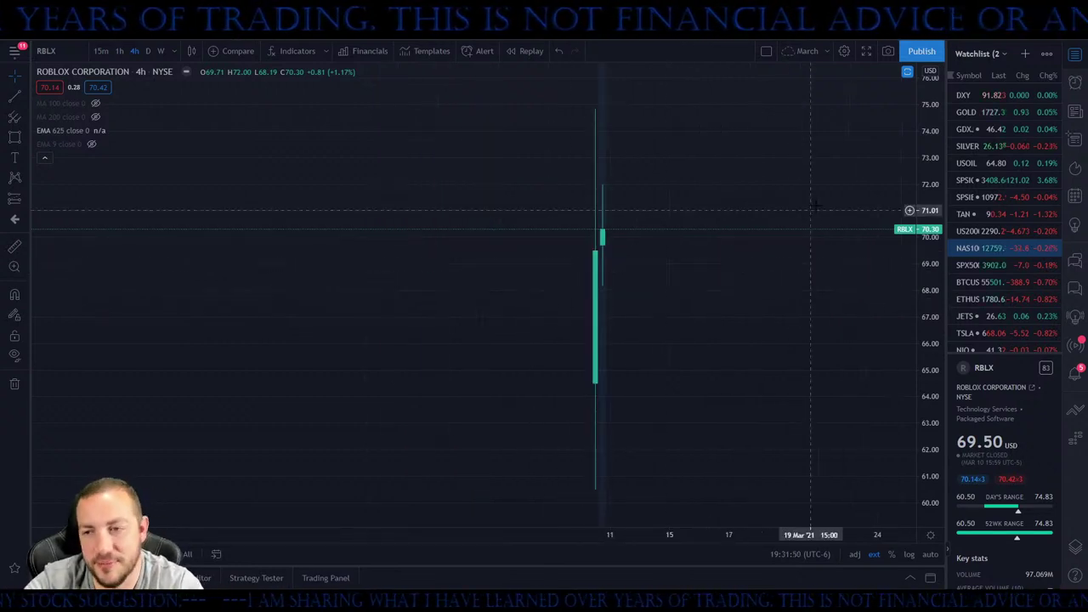
pyautogui.moveTo(757, 274); pyautogui.dragTo(605, 271)
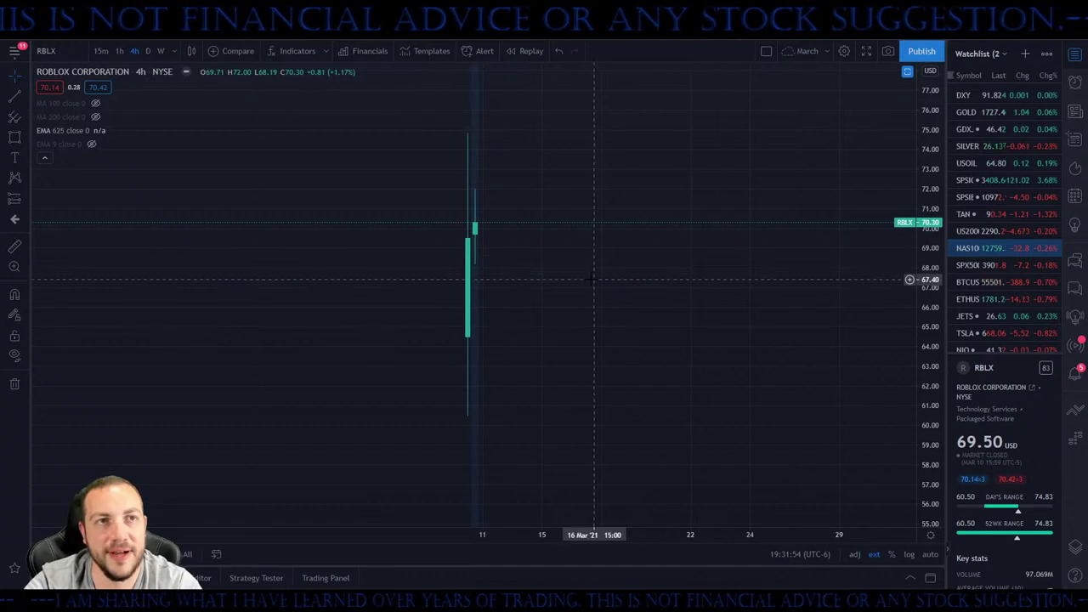
# View the Roblox candles on the 1-hour interval
pyautogui.moveTo(54, 112)
pyautogui.click(117, 49)
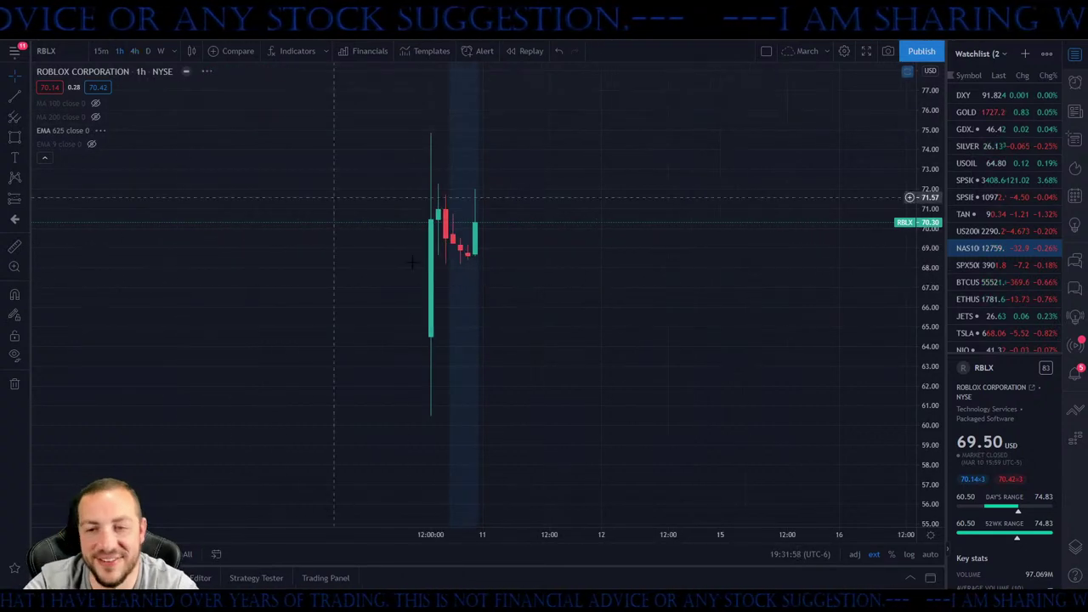
pyautogui.scroll(-3, 579, 357)
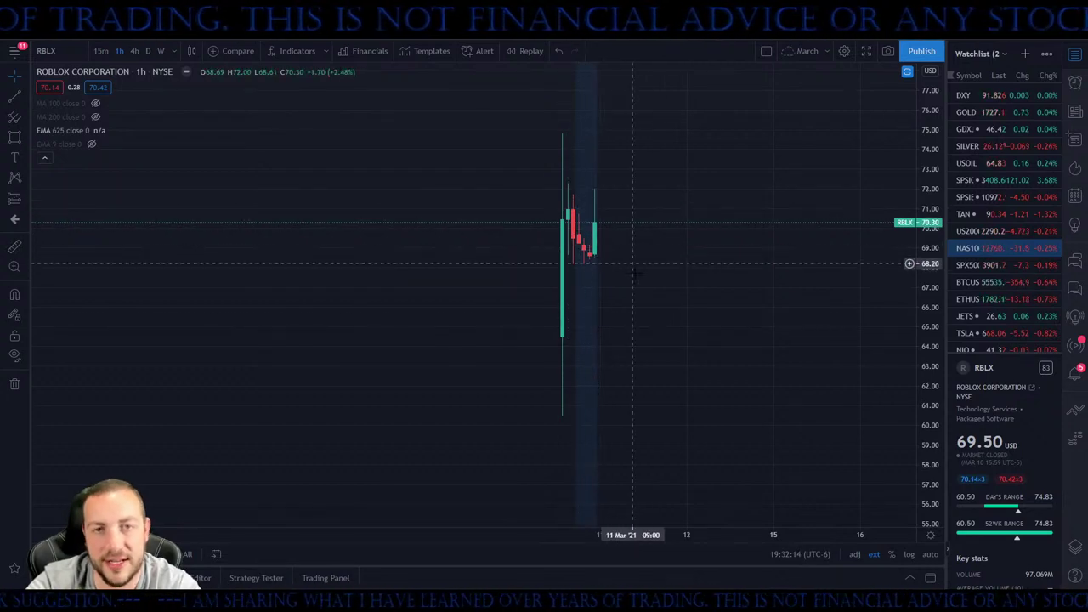
pyautogui.scroll(1, 661, 325)
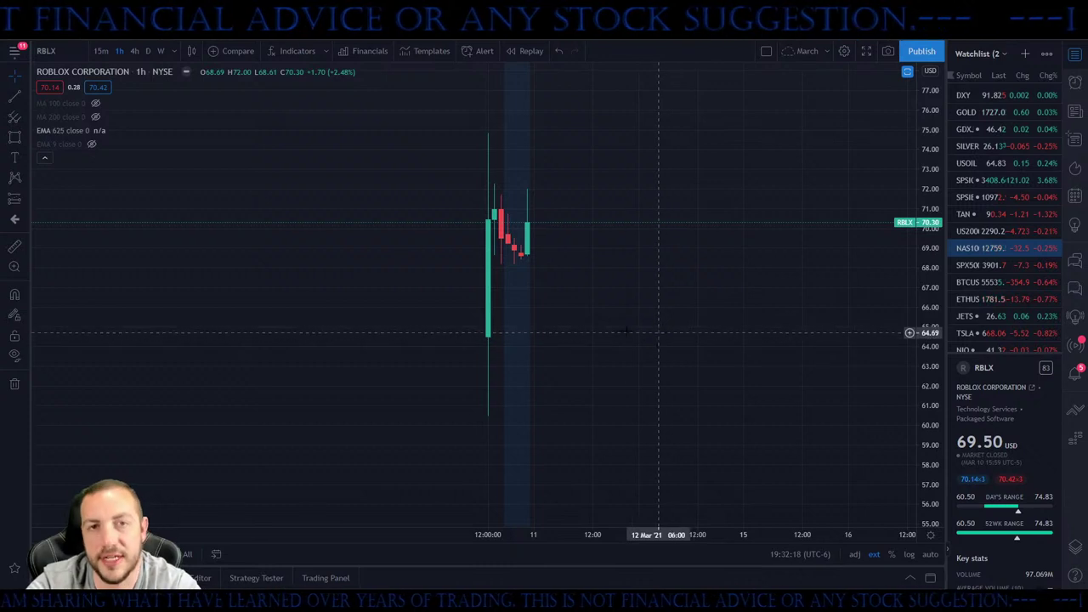
# Switch the Roblox chart to the 15-minute interval and examine the first day's candles
pyautogui.click(101, 51)
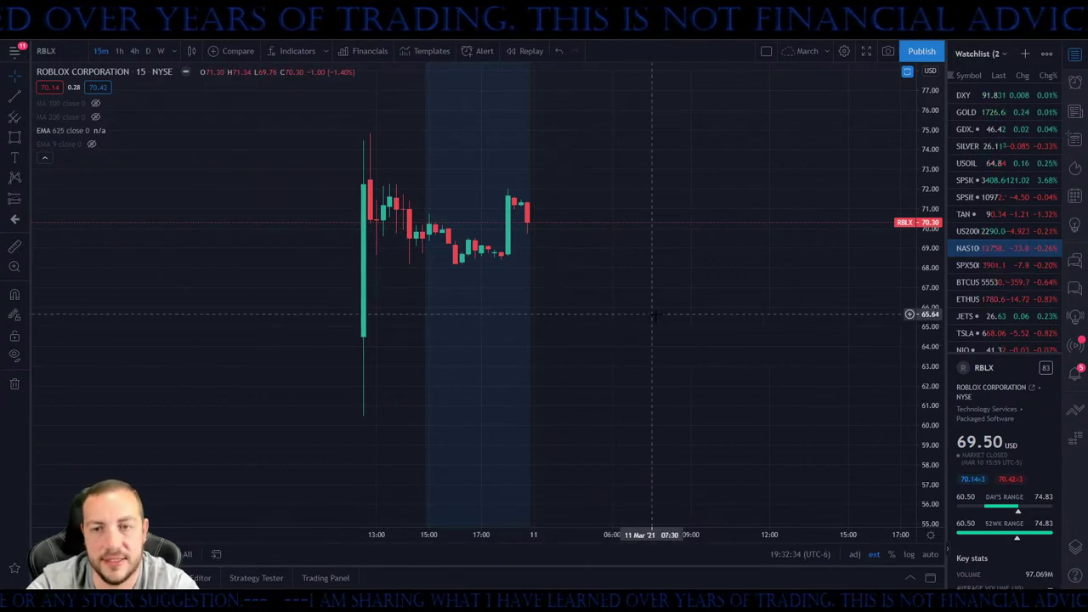
pyautogui.moveTo(930, 280); pyautogui.dragTo(930, 323)
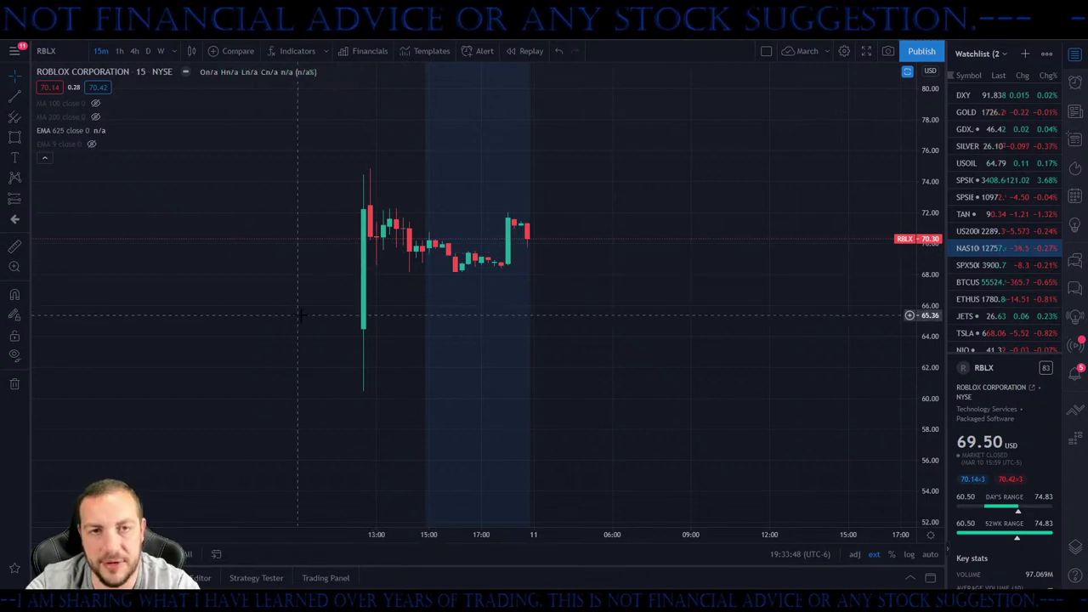
pyautogui.scroll(-3, 303, 315)
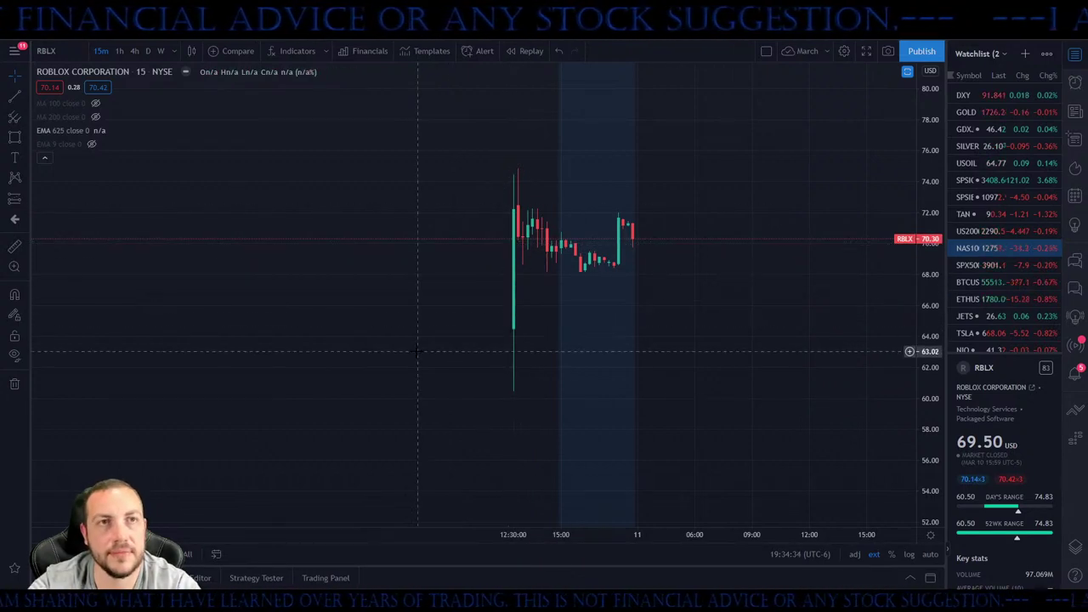
pyautogui.scroll(-1, 416, 350)
pyautogui.scroll(2, 419, 348)
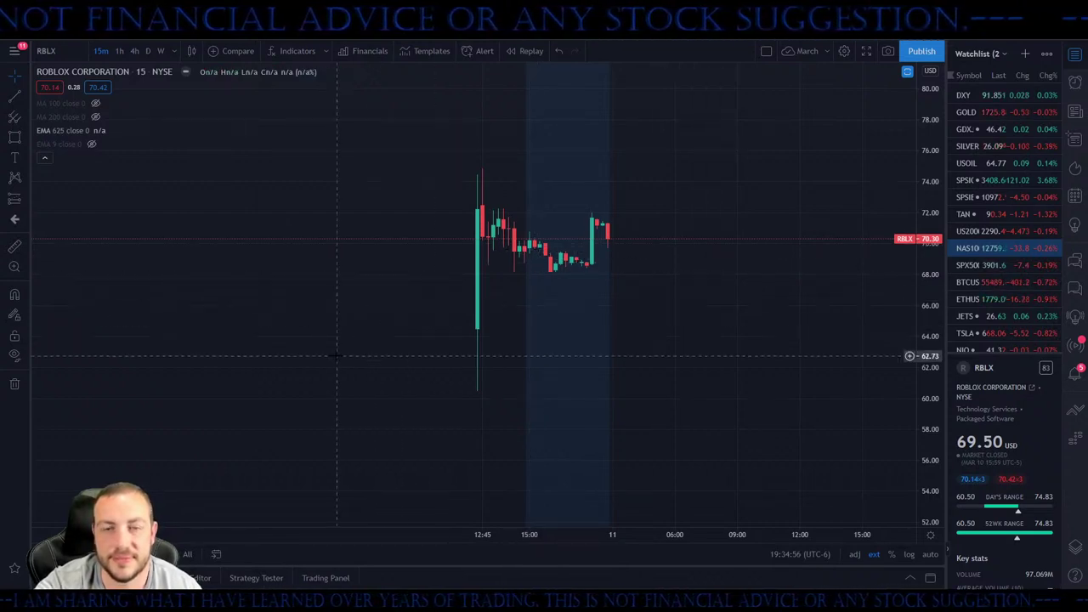
pyautogui.scroll(-2, 337, 356)
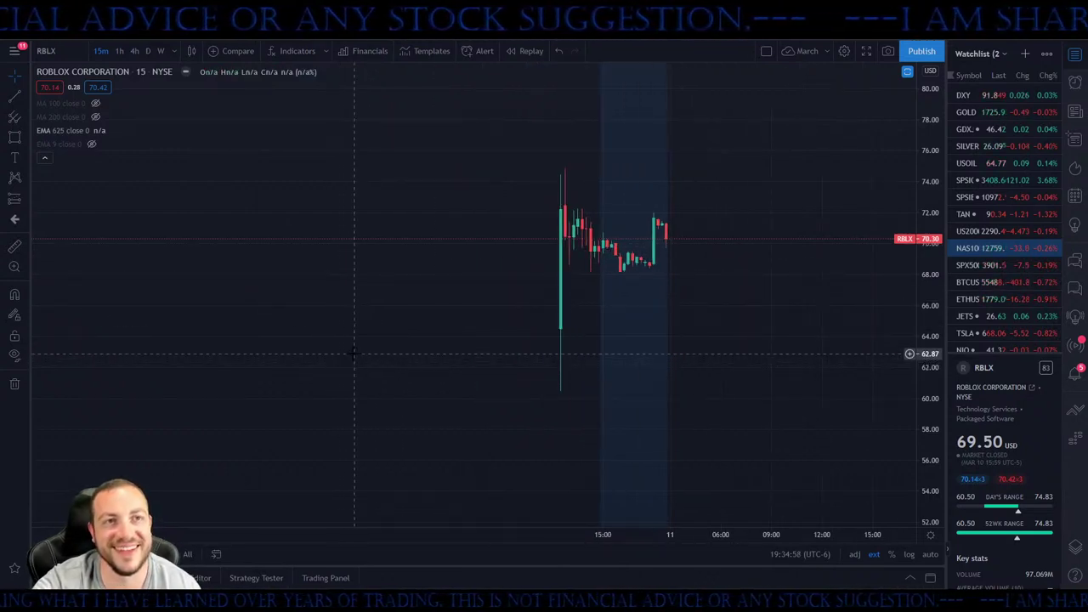
pyautogui.scroll(-1, 418, 326)
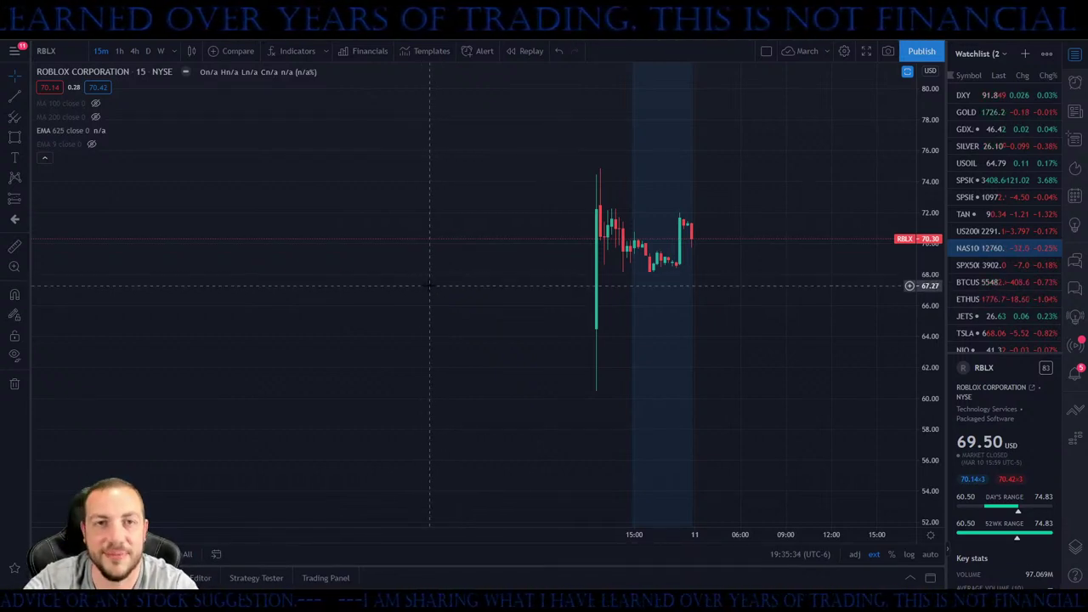
# Draw a horizontal trend line at about 72.28 from just before the first candle to 11 March 15:00
pyautogui.moveTo(923, 255); pyautogui.dragTo(922, 289)
pyautogui.moveTo(774, 302); pyautogui.dragTo(688, 303)
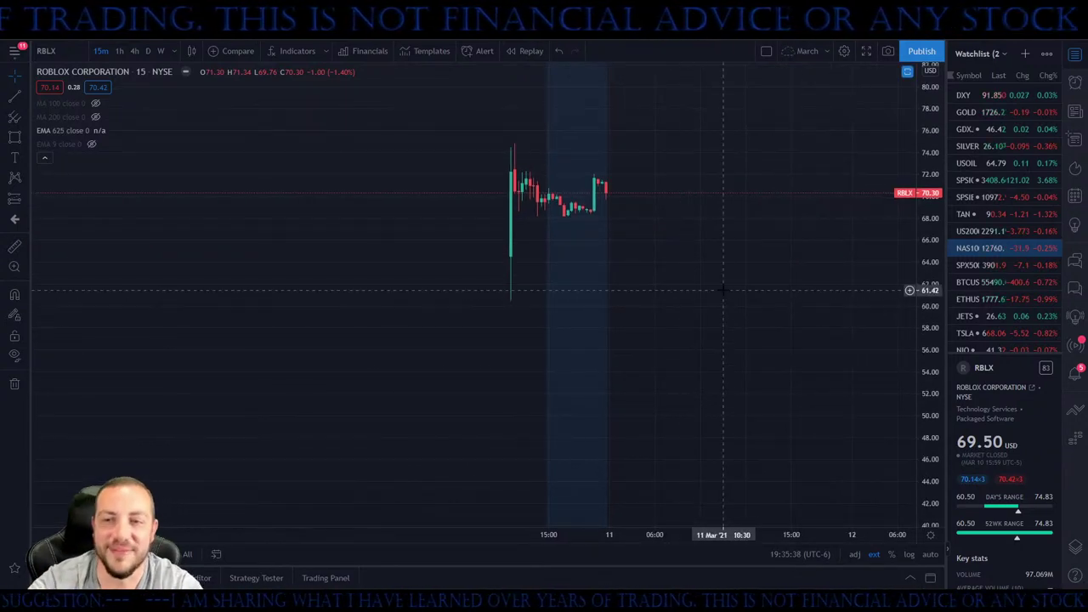
pyautogui.moveTo(661, 252); pyautogui.dragTo(646, 275)
pyautogui.click(15, 96)
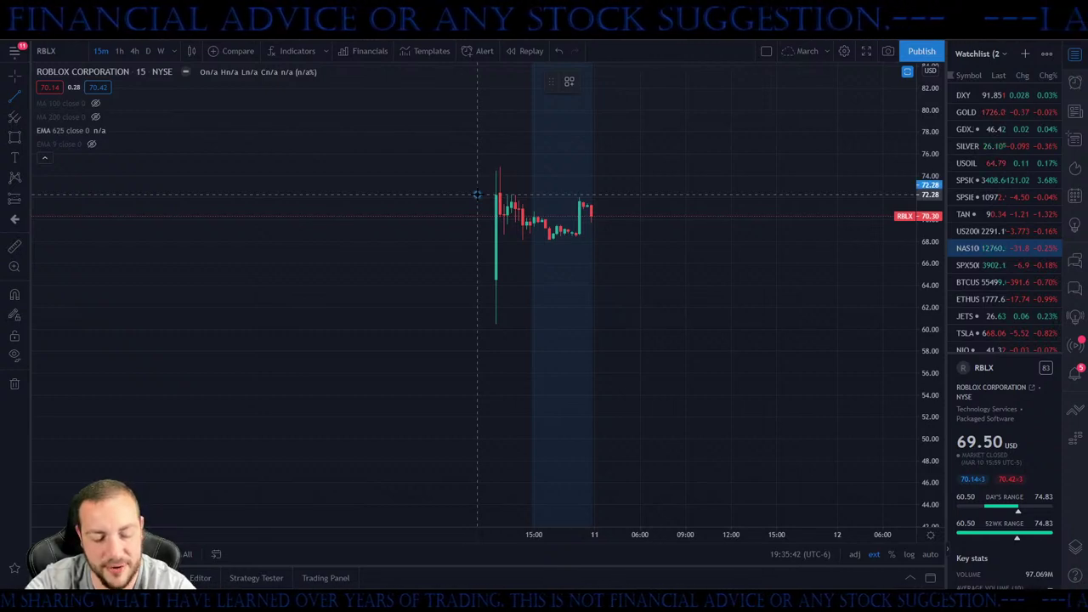
pyautogui.moveTo(477, 195); pyautogui.dragTo(775, 195)
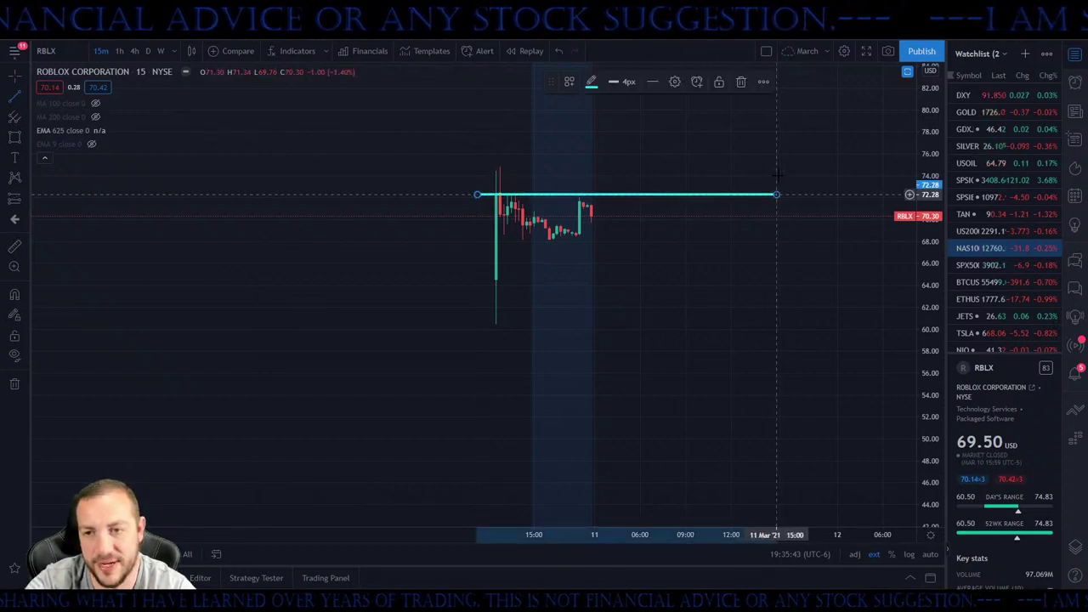
# Draw a second horizontal trend line of equal length at about 64.5, at the bottom of the first candle's body
pyautogui.click(477, 279)
pyautogui.moveTo(477, 279); pyautogui.dragTo(775, 279)
pyautogui.click(690, 335)
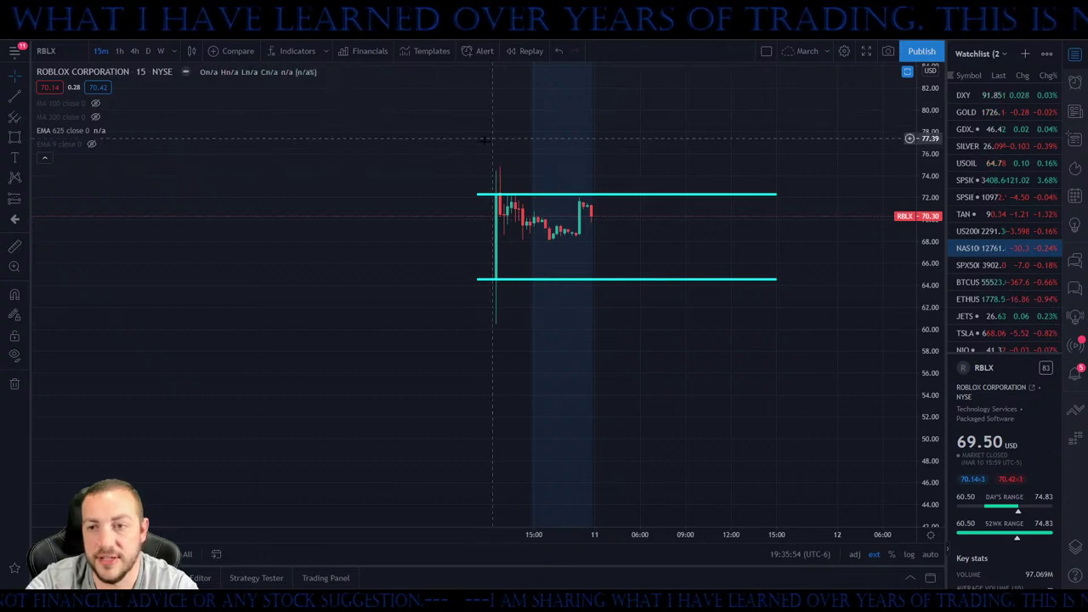
pyautogui.click(493, 280)
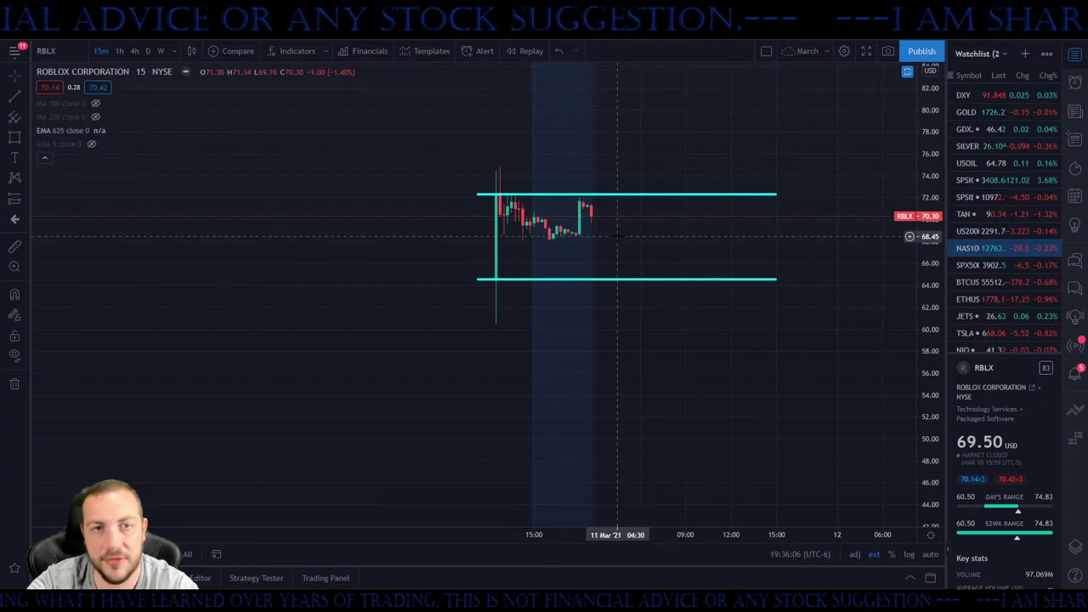
# Examine the U.S. Dollar Index (DXY) chart on the 15-minute interval and switch it to the 4-hour interval
pyautogui.moveTo(702, 362); pyautogui.dragTo(602, 375)
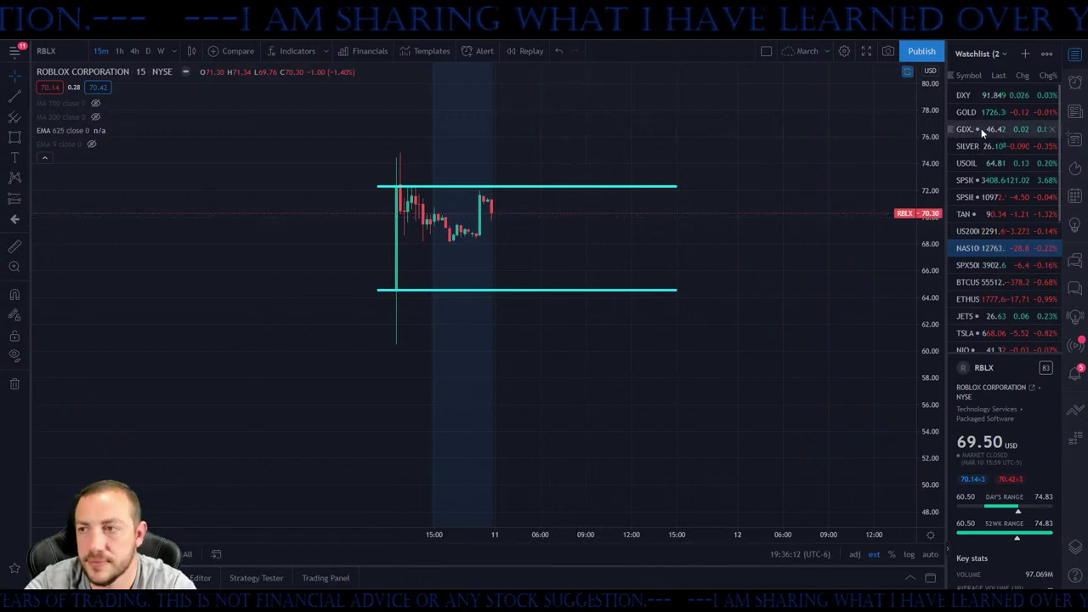
pyautogui.click(995, 96)
pyautogui.moveTo(224, 311); pyautogui.dragTo(449, 345)
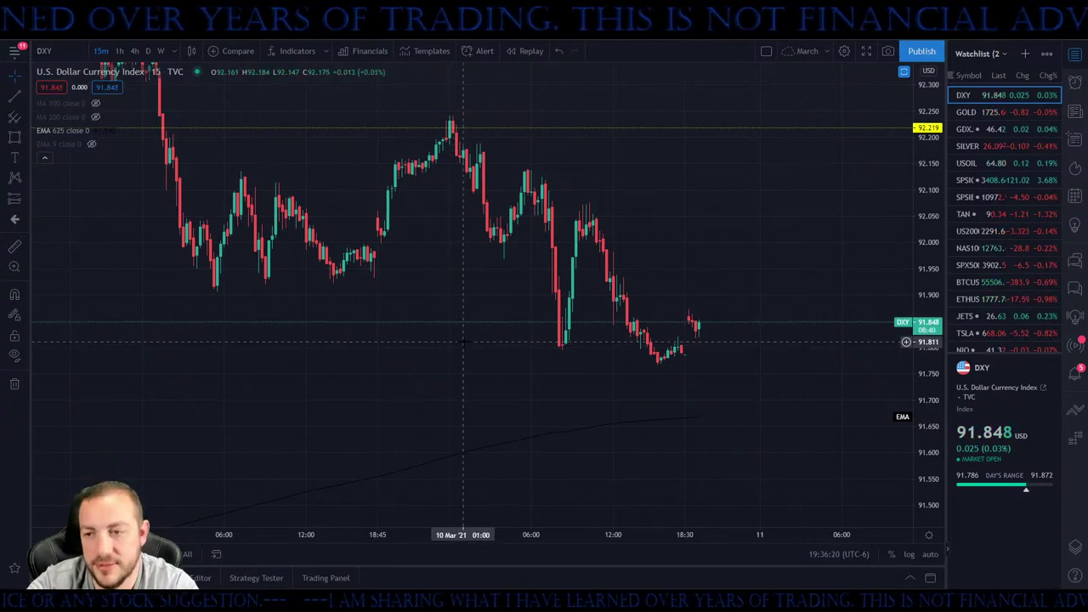
pyautogui.scroll(-2, 465, 341)
pyautogui.scroll(-3, 465, 341)
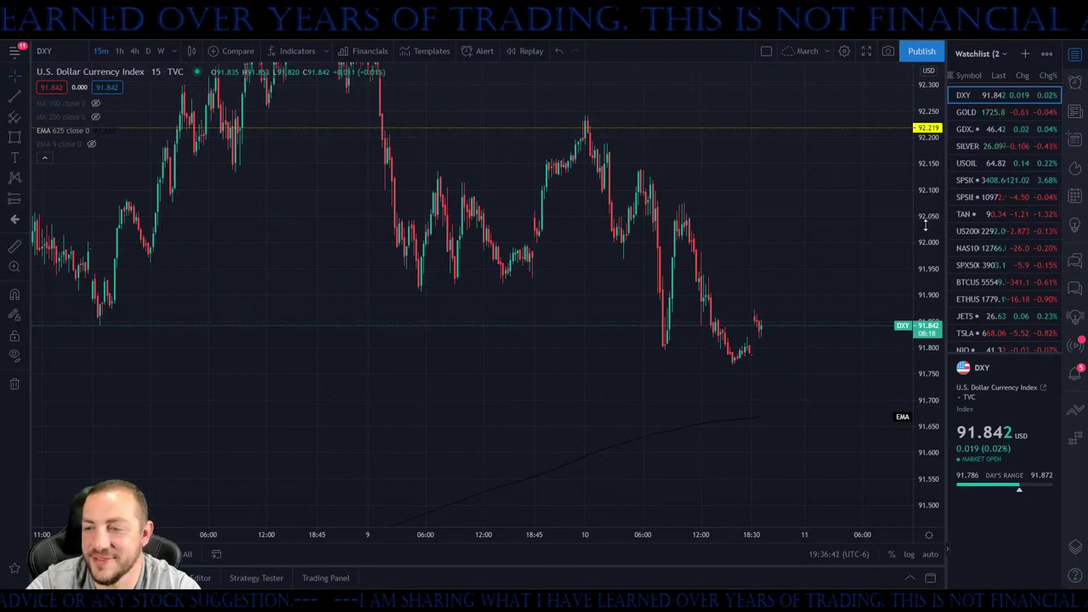
pyautogui.scroll(-5, 629, 254)
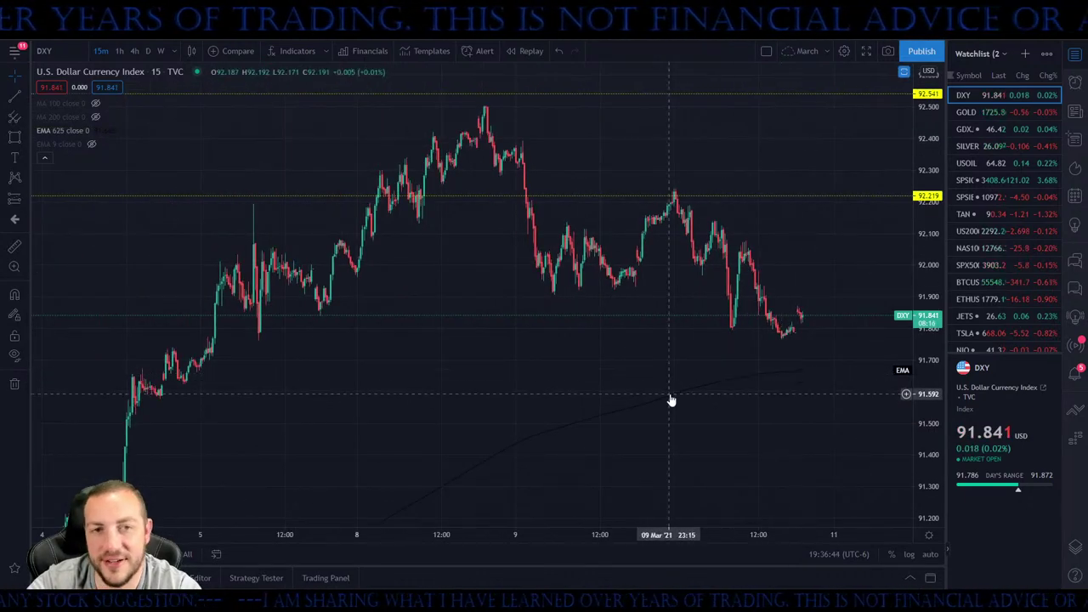
pyautogui.click(134, 51)
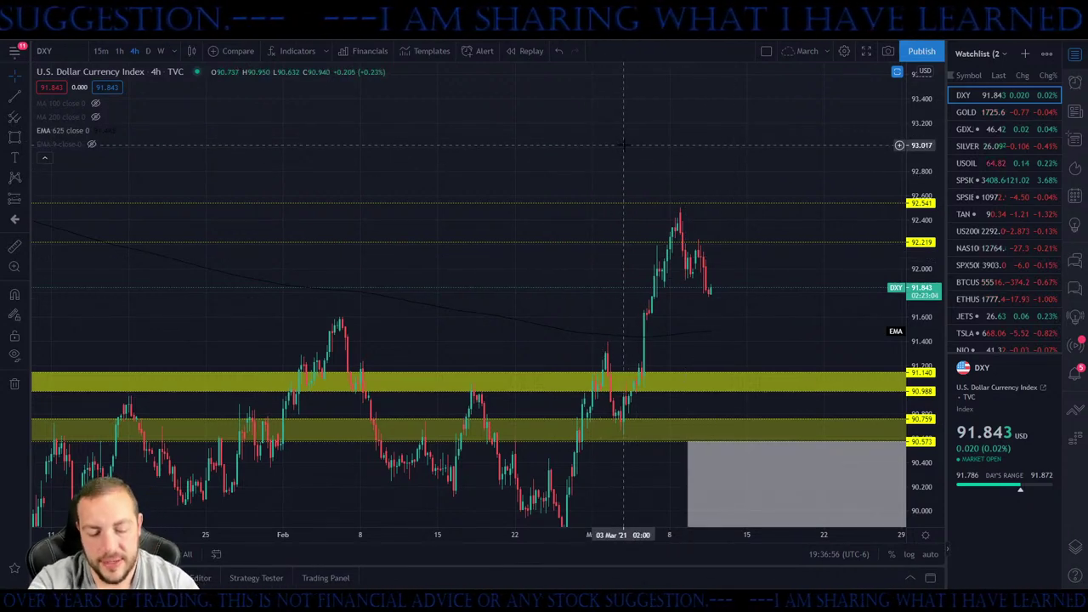
# Load the GBPUSD 4-hour chart and examine the price action from December to March around the yellow levels
pyautogui.write('GBPUSD')
pyautogui.press('Return')
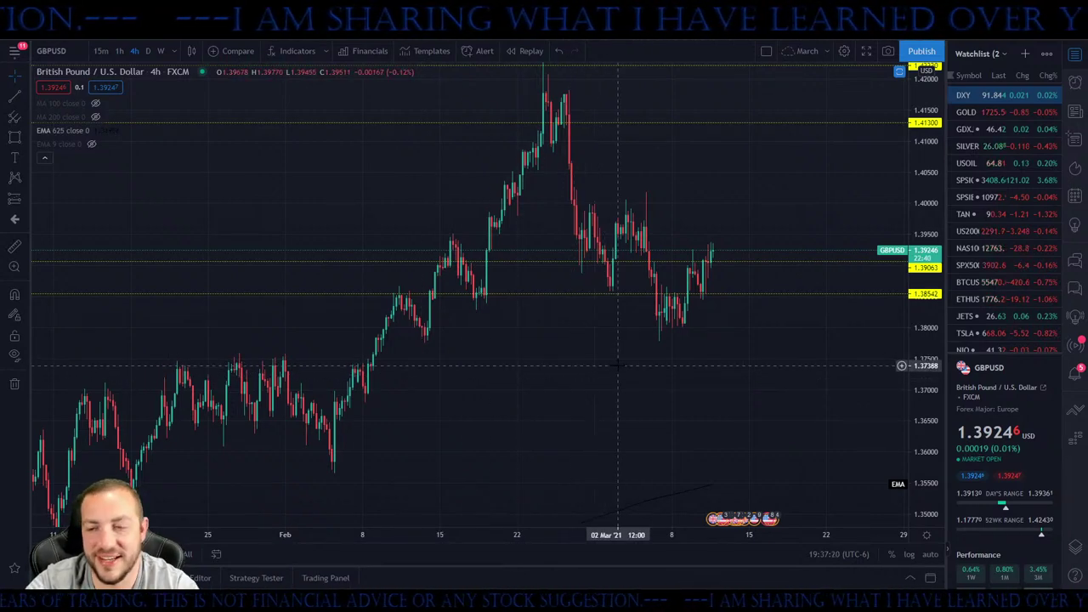
pyautogui.scroll(-3, 607, 364)
pyautogui.moveTo(922, 176); pyautogui.dragTo(945, 415)
pyautogui.scroll(-5, 665, 405)
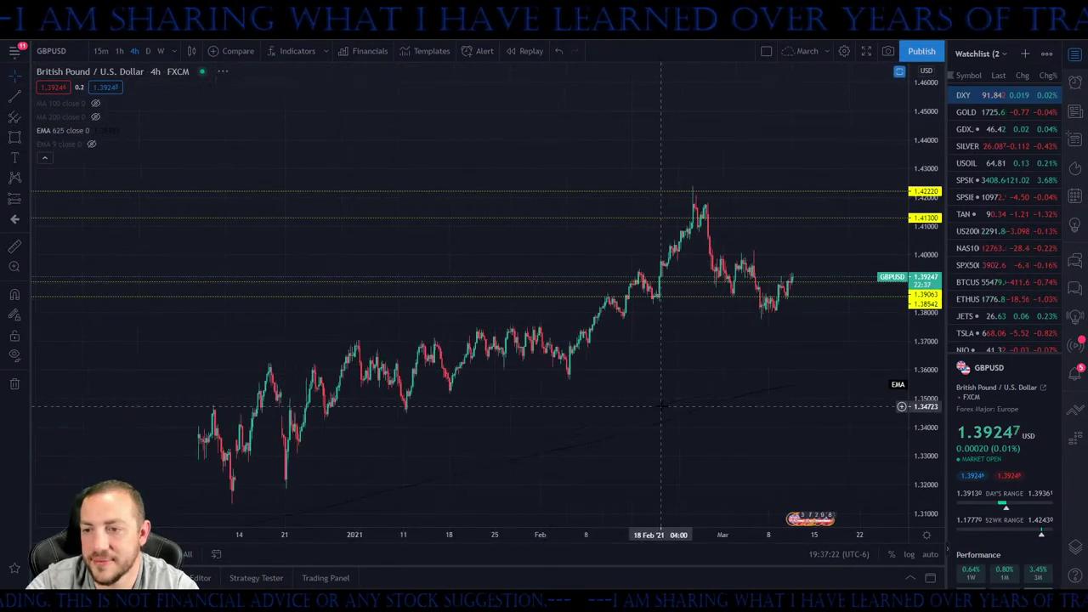
pyautogui.scroll(3, 665, 406)
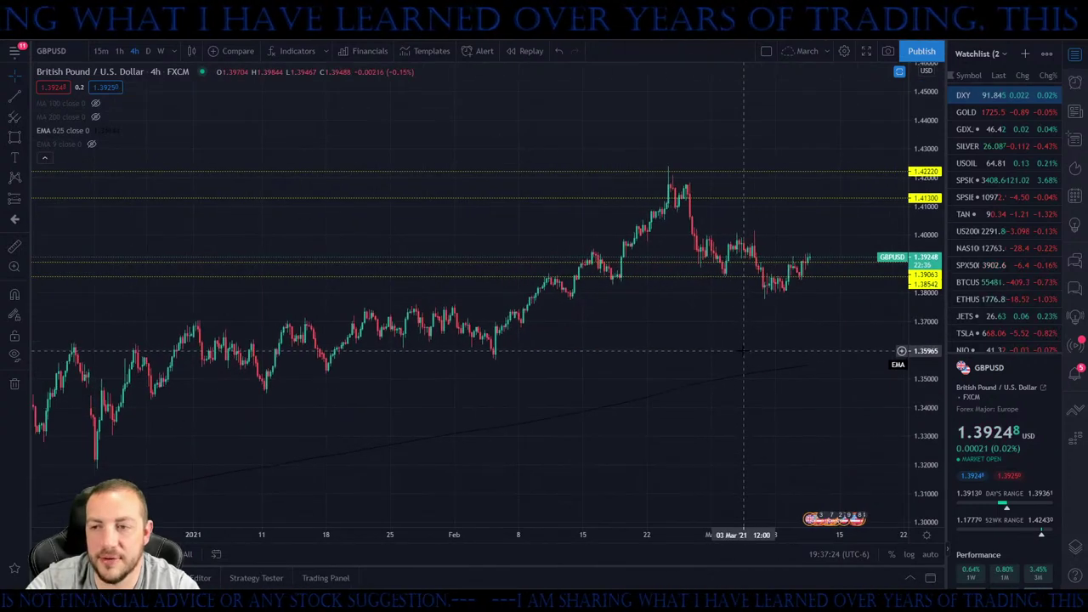
pyautogui.moveTo(780, 338); pyautogui.dragTo(798, 374)
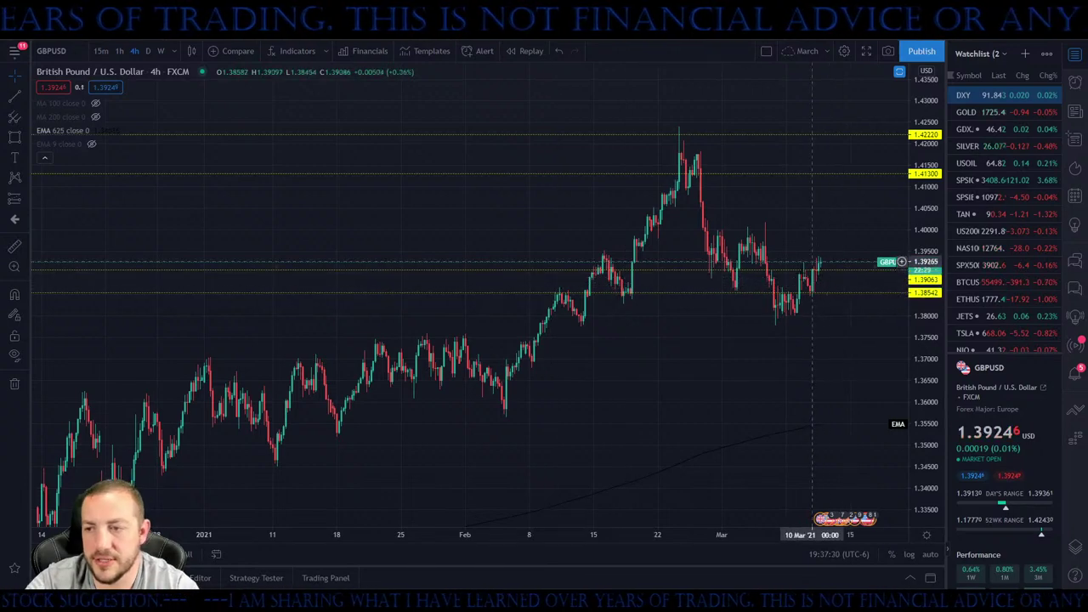
pyautogui.moveTo(816, 213); pyautogui.dragTo(784, 207)
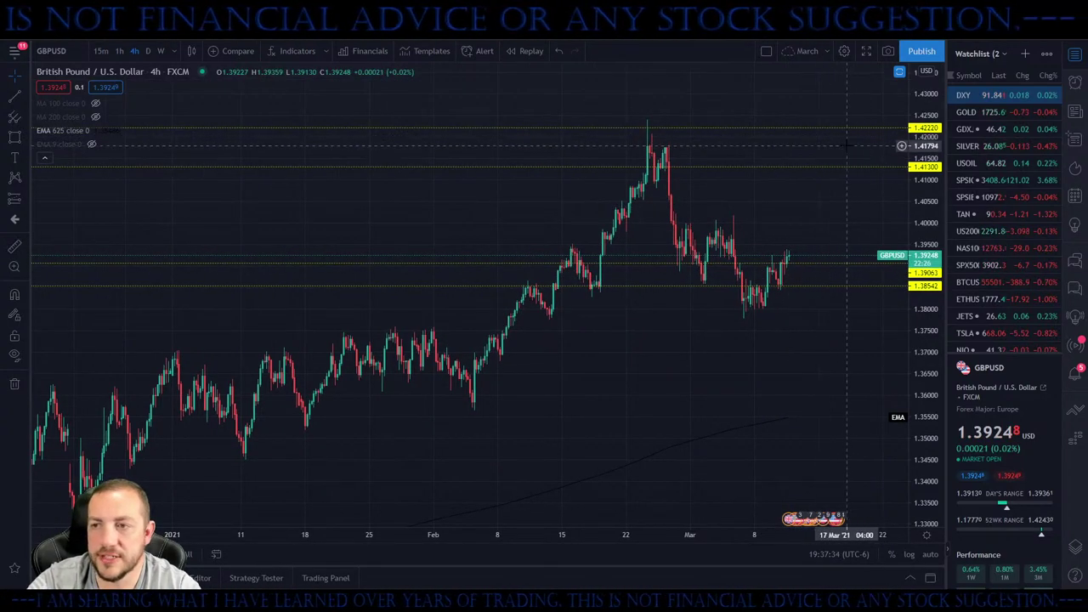
pyautogui.moveTo(790, 213); pyautogui.dragTo(784, 231)
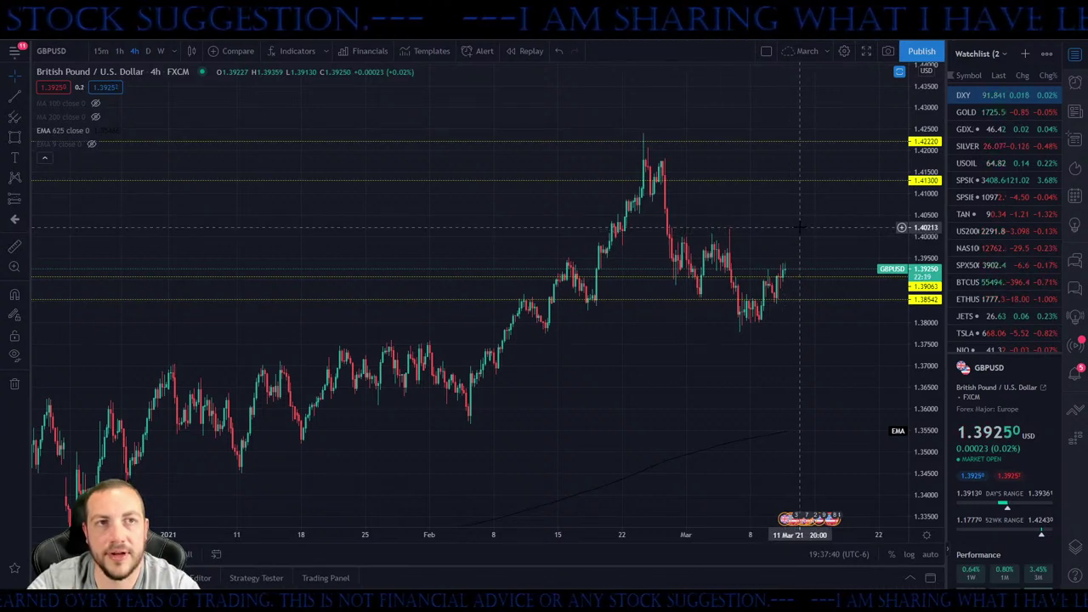
pyautogui.moveTo(799, 227); pyautogui.dragTo(786, 363)
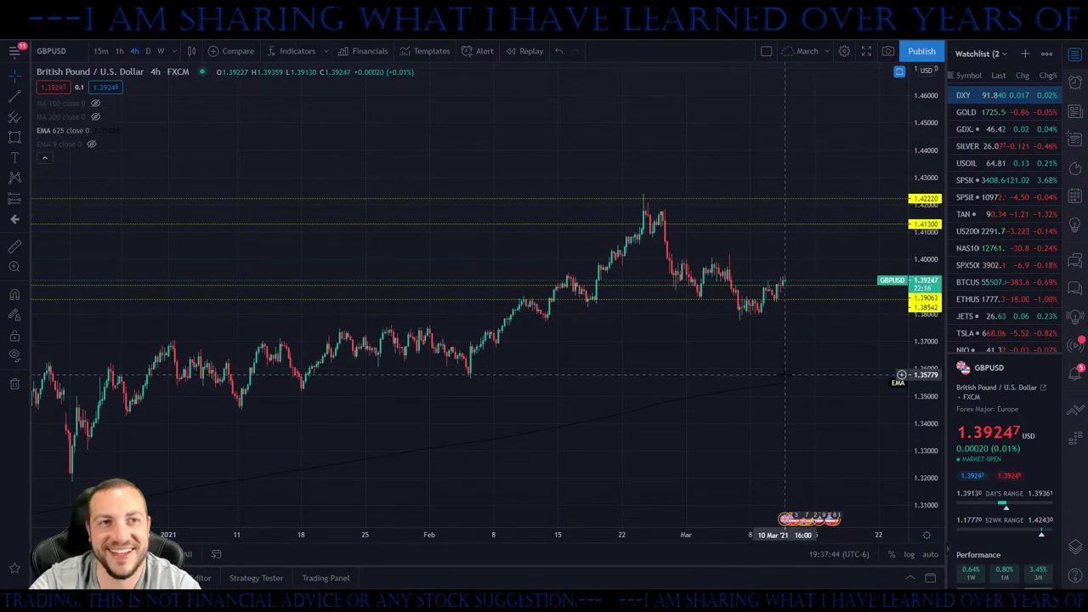
pyautogui.scroll(-4, 784, 374)
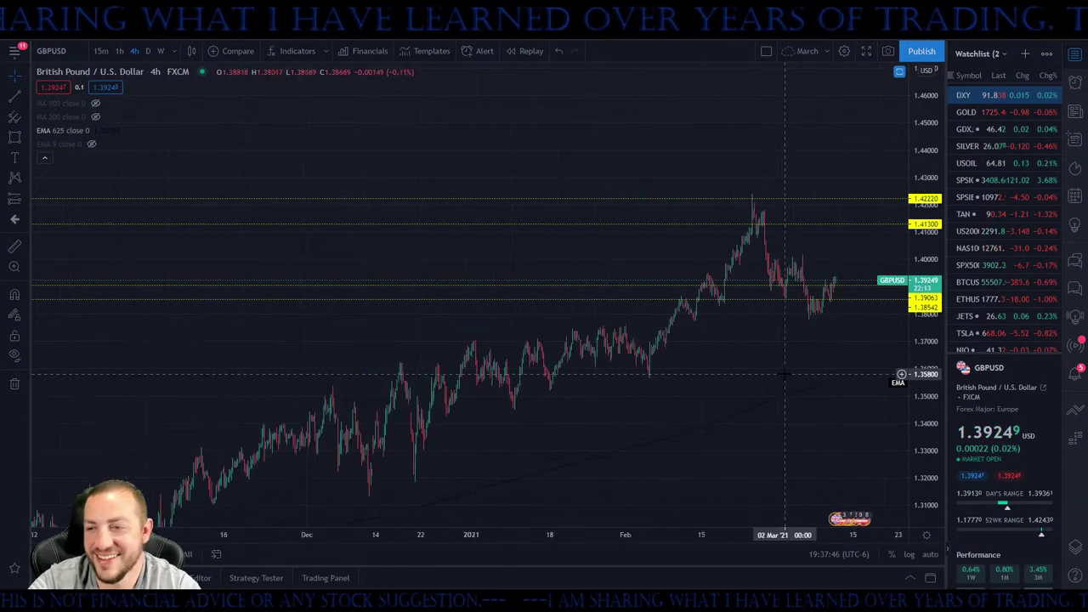
pyautogui.scroll(2, 784, 374)
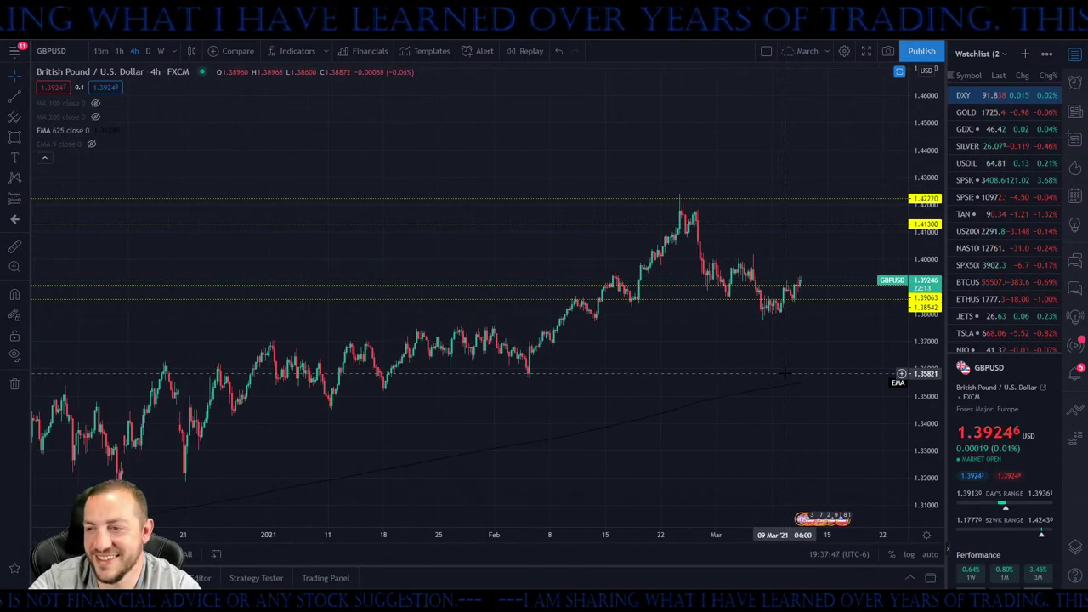
# Return to the DXY 4-hour chart and examine the March candles relative to the EMA and the yellow zones
pyautogui.click(965, 97)
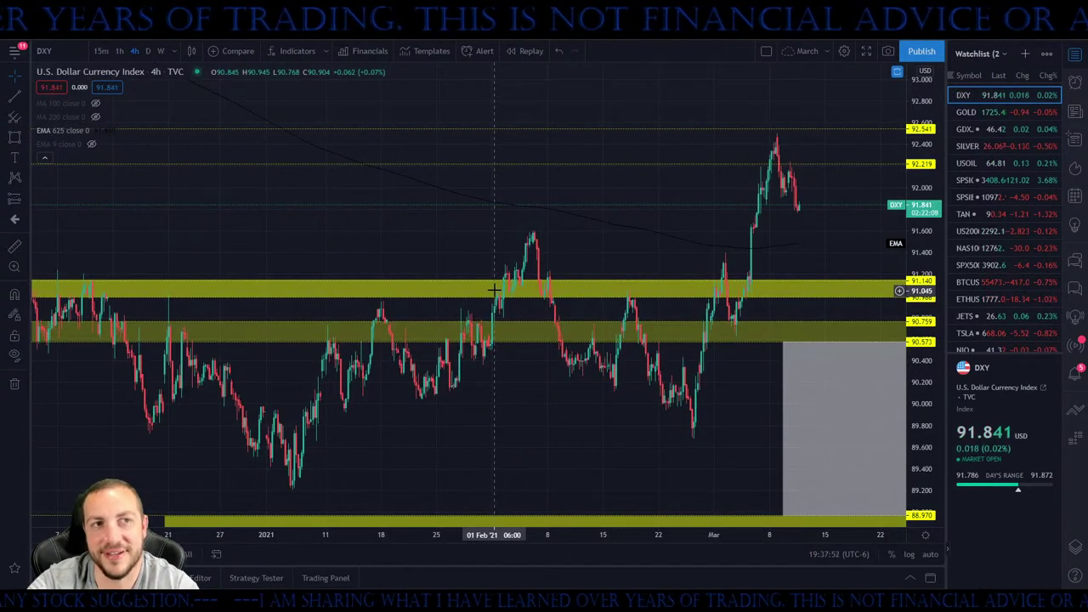
pyautogui.moveTo(729, 232); pyautogui.dragTo(750, 243)
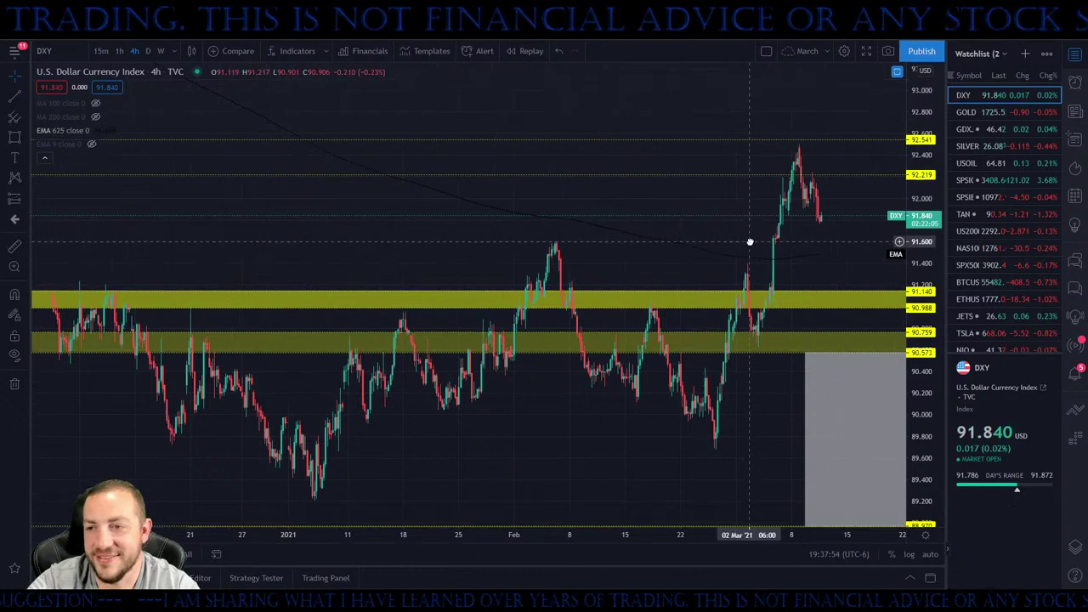
pyautogui.scroll(2, 750, 242)
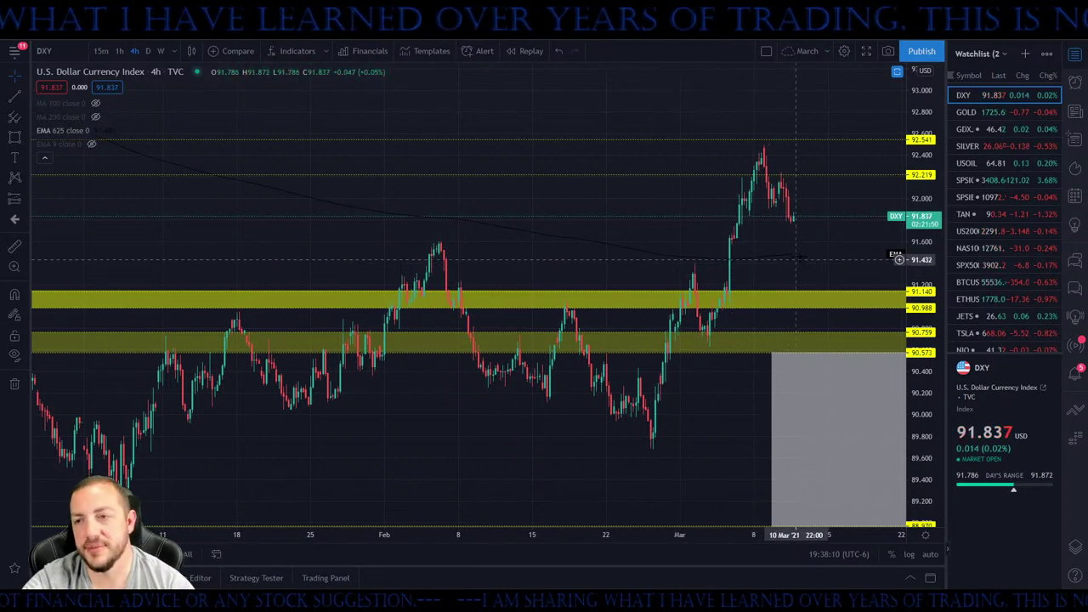
pyautogui.moveTo(816, 251); pyautogui.dragTo(772, 275)
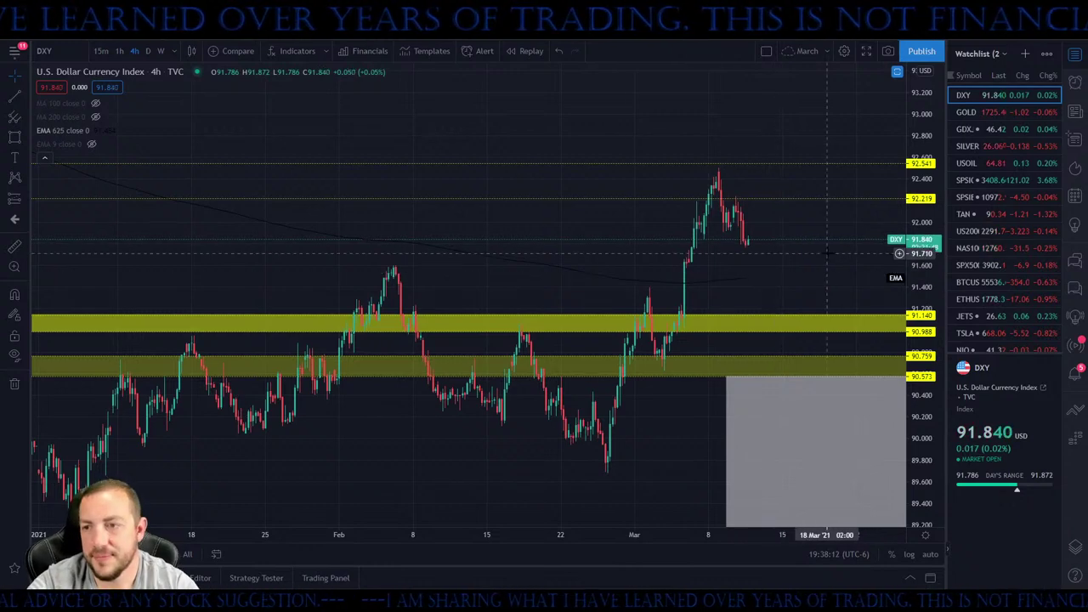
pyautogui.scroll(-3, 808, 302)
pyautogui.scroll(3, 811, 311)
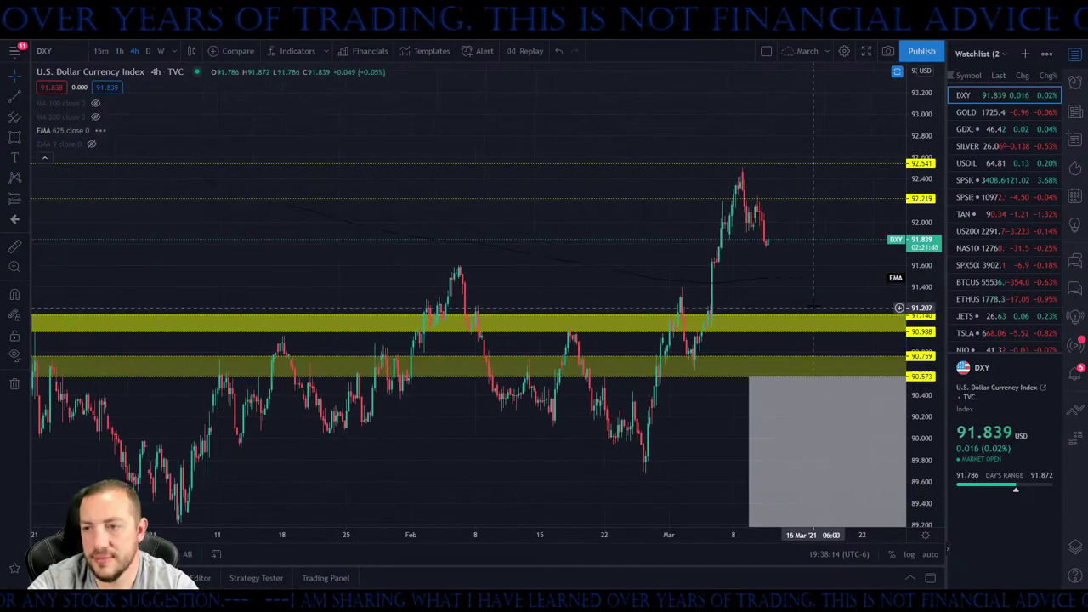
# Draw a rectangular price zone from 3 March 14:00 between about 91.605 and 91.684, and set its fill to blue
pyautogui.moveTo(655, 253); pyautogui.dragTo(345, 288)
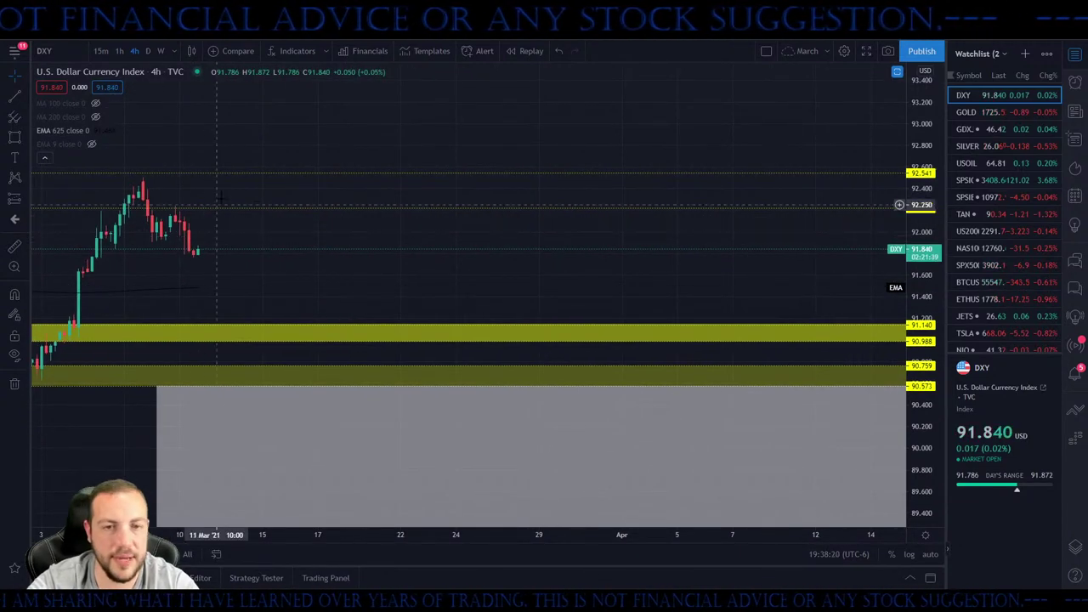
pyautogui.hscroll(-5, 315, 348)
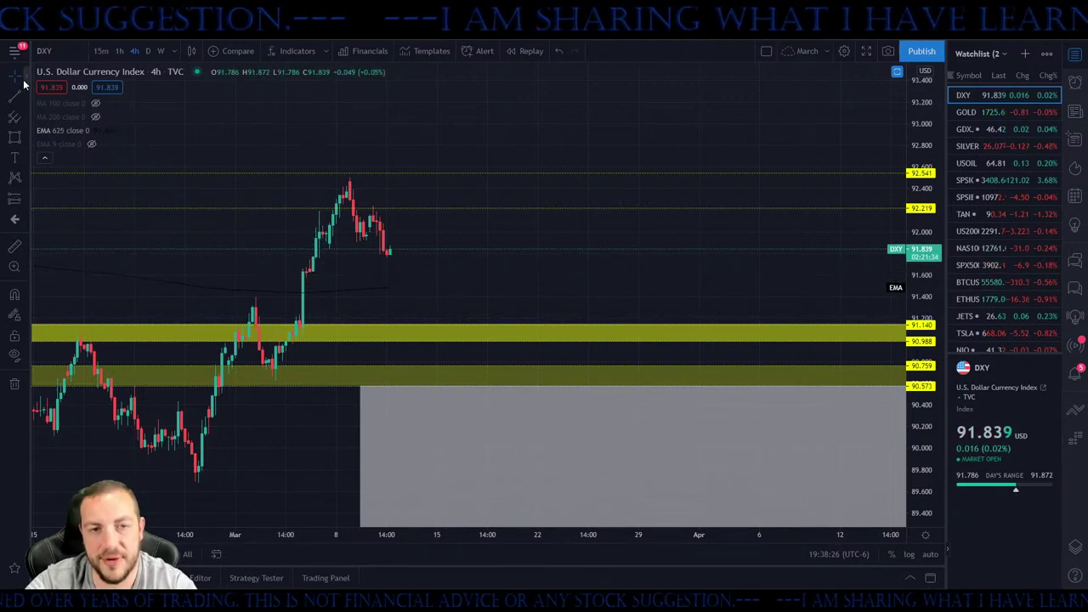
pyautogui.click(13, 136)
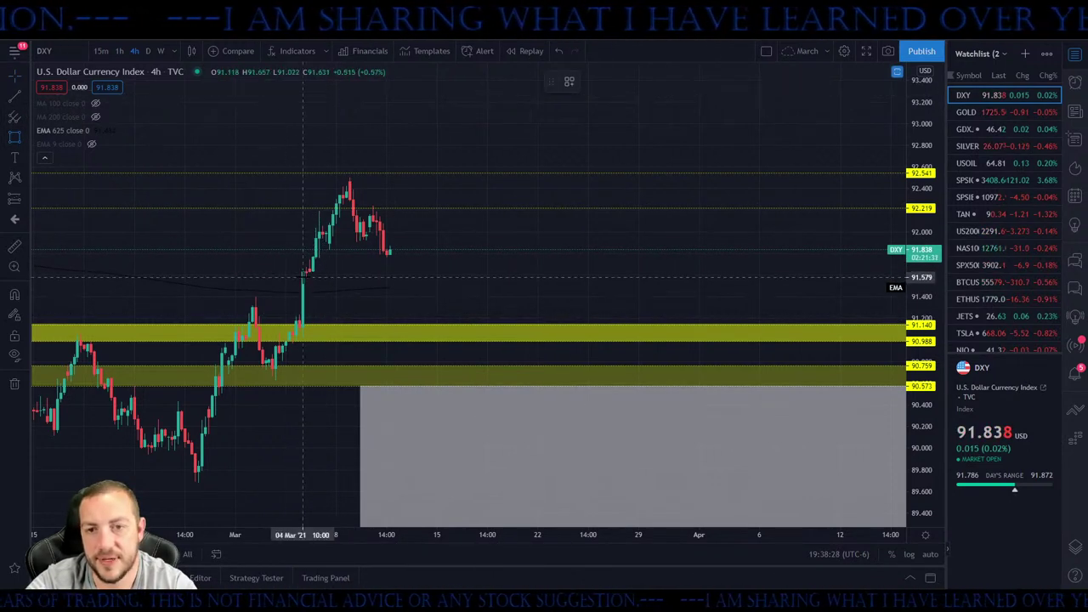
pyautogui.moveTo(285, 274); pyautogui.dragTo(396, 267)
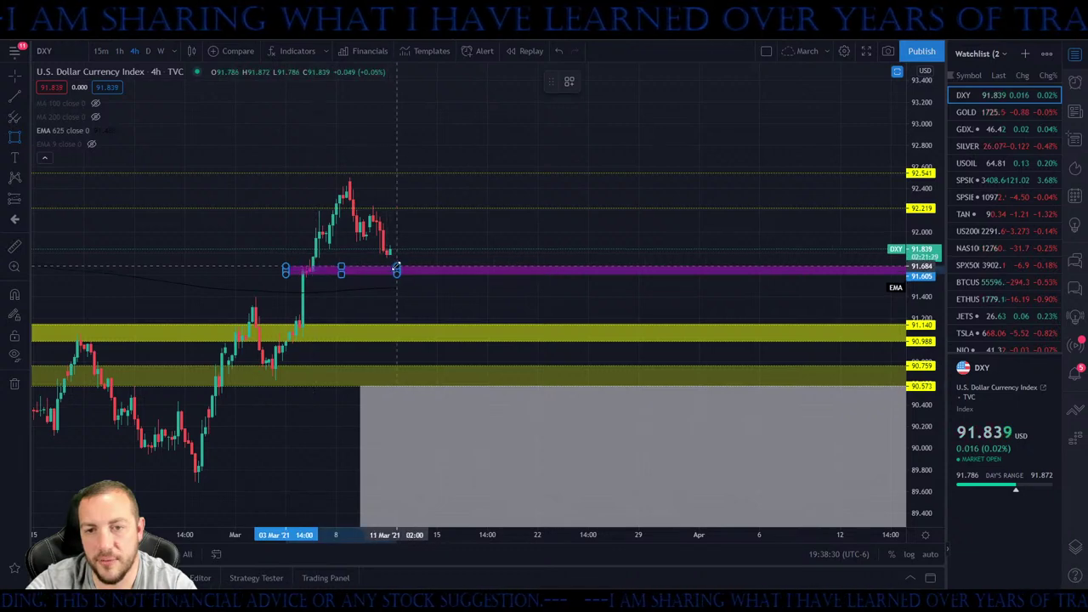
pyautogui.click(611, 82)
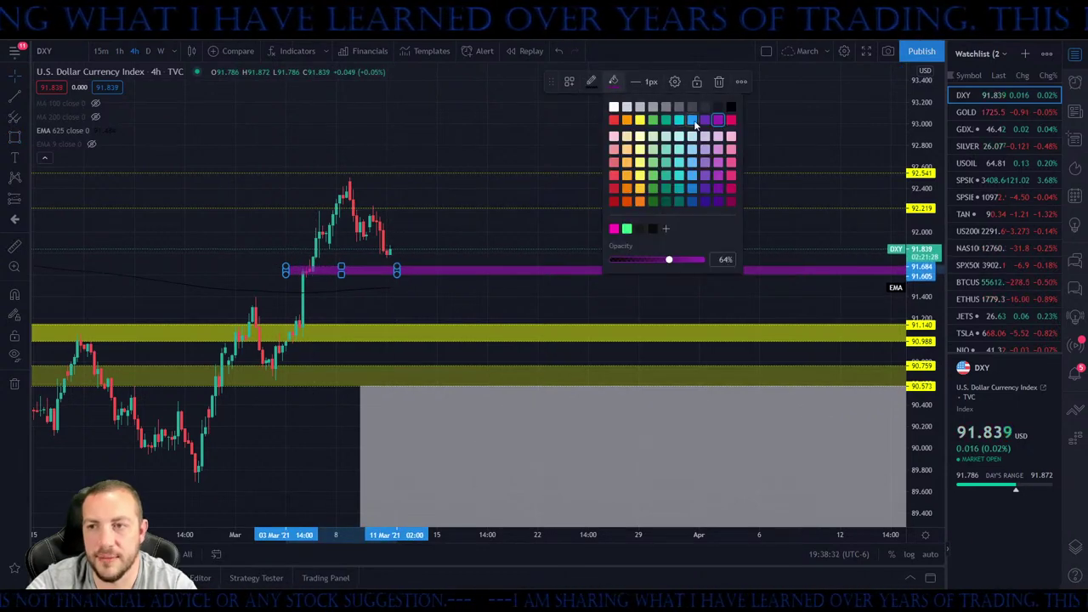
pyautogui.click(692, 120)
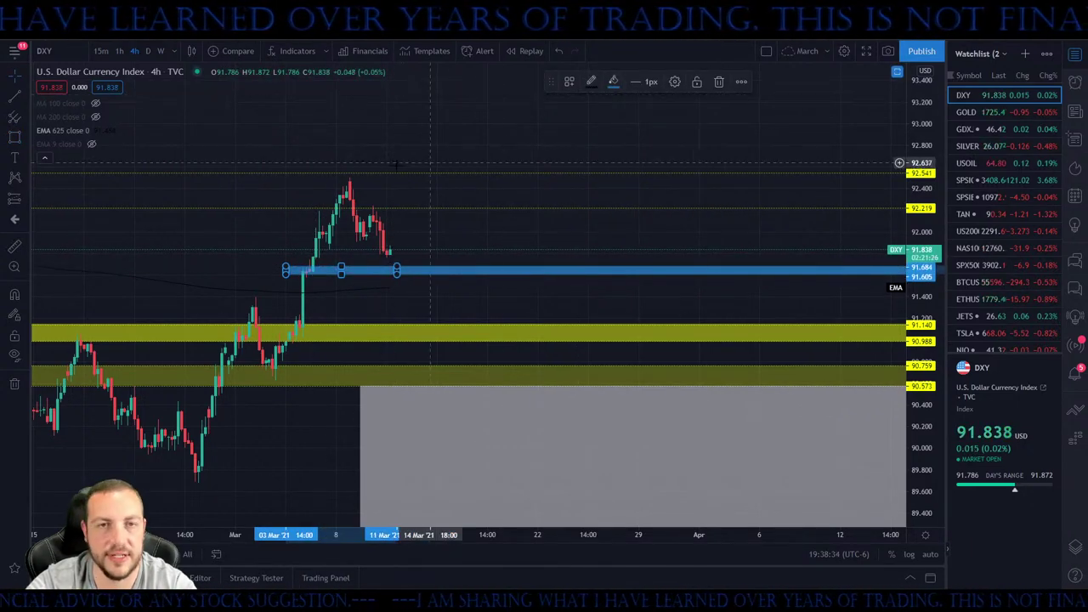
pyautogui.moveTo(459, 152); pyautogui.dragTo(642, 114)
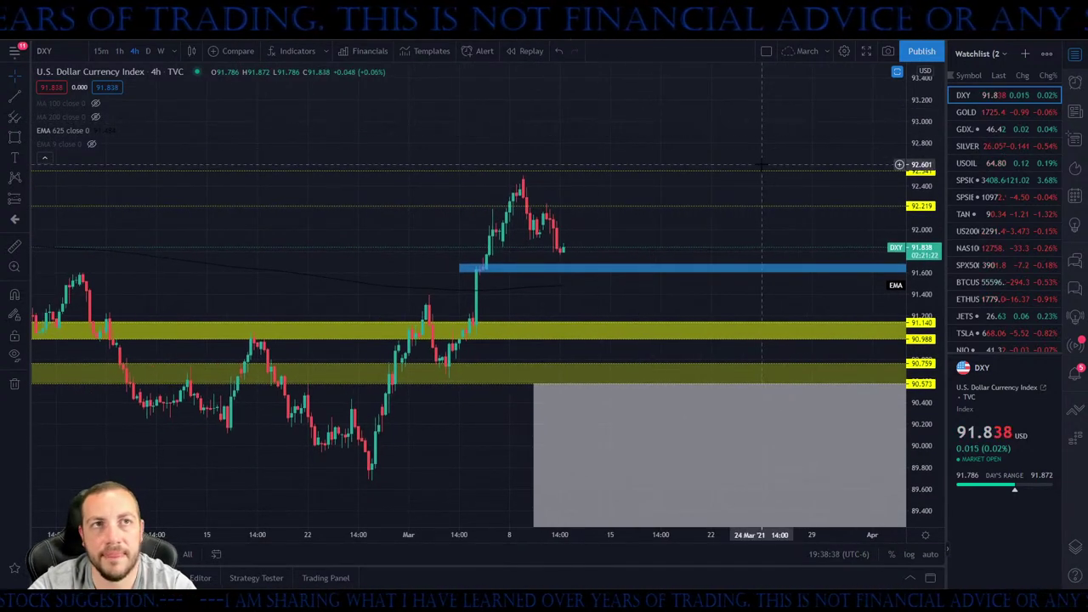
# Open the Gold 4-hour chart and examine the candles since November against the descending channel and marked price zones
pyautogui.click(964, 113)
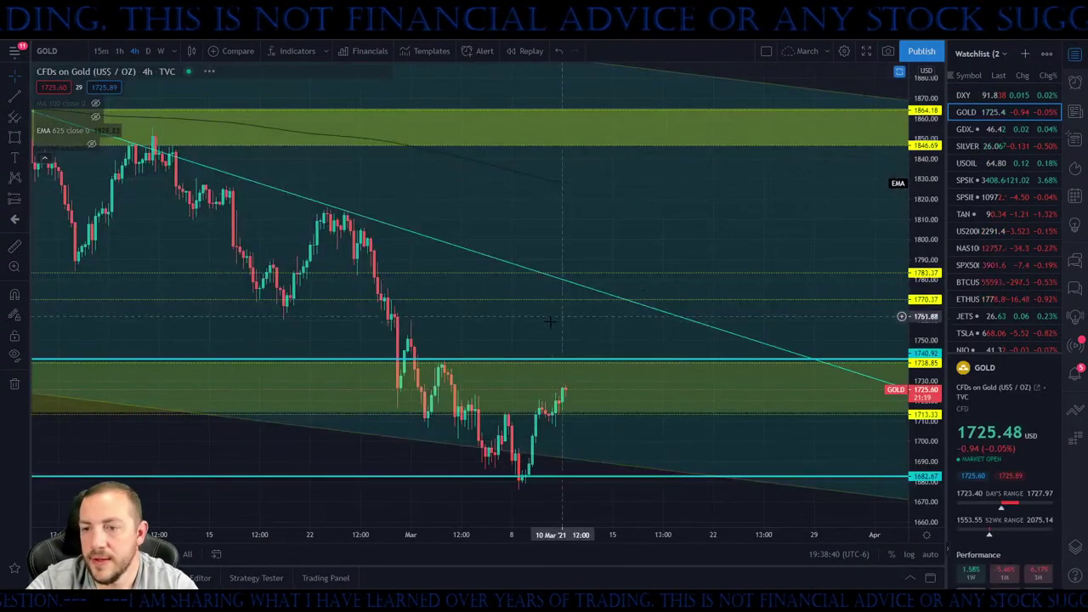
pyautogui.scroll(-4, 550, 322)
pyautogui.moveTo(920, 289); pyautogui.dragTo(922, 400)
pyautogui.scroll(-2, 534, 392)
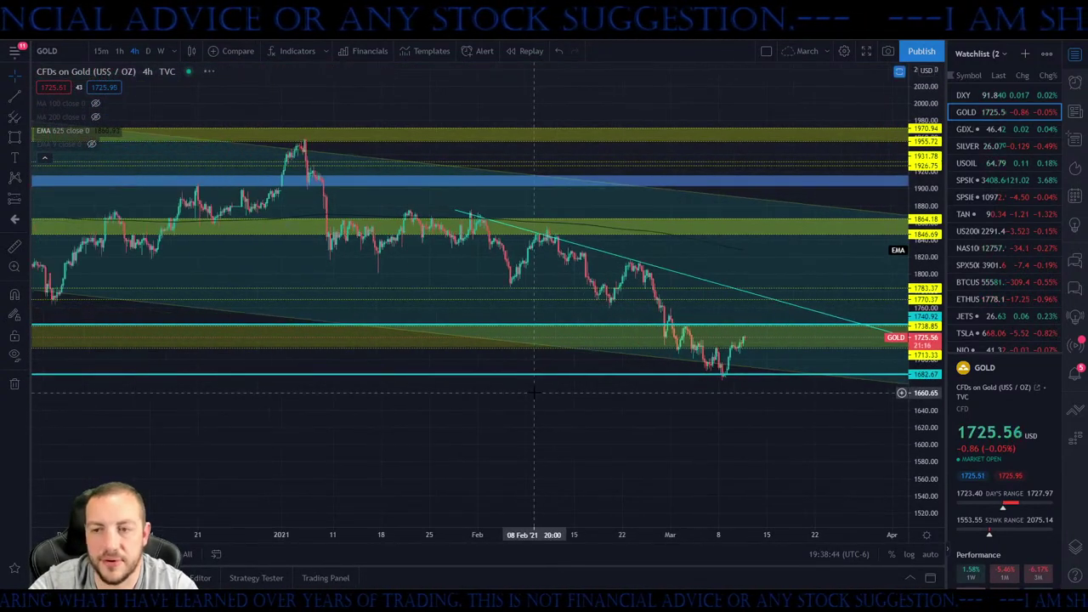
pyautogui.scroll(-3, 533, 392)
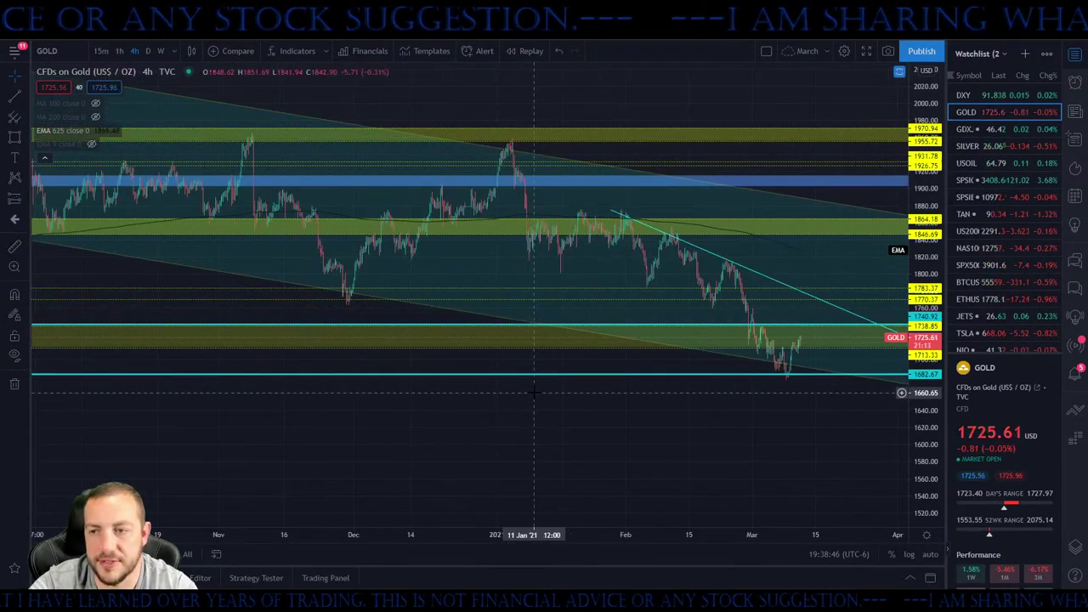
pyautogui.scroll(2, 534, 392)
pyautogui.moveTo(522, 392); pyautogui.dragTo(663, 435)
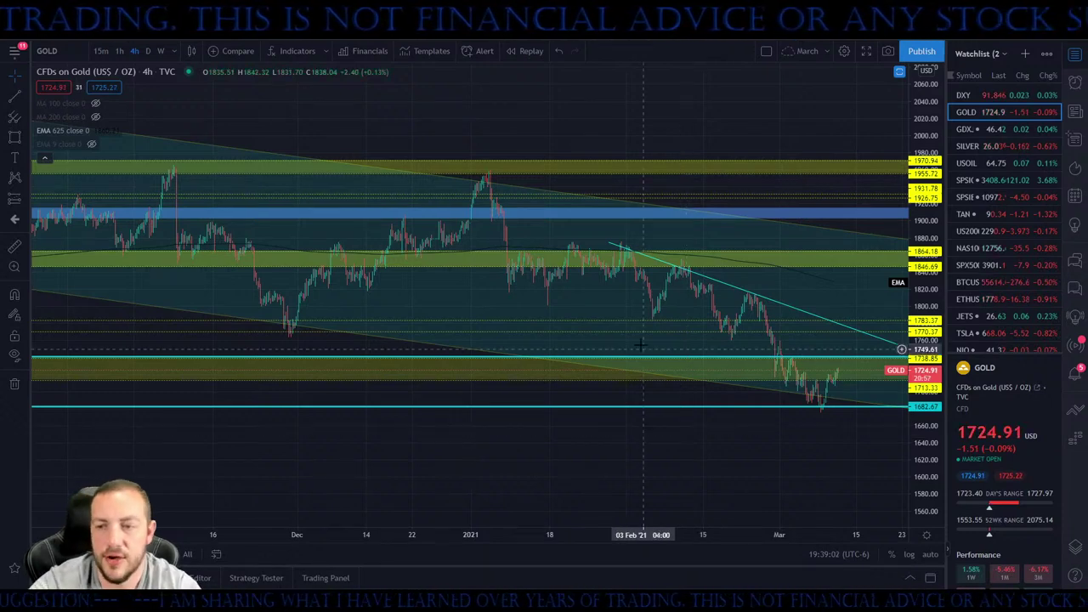
# Examine Gold's longer history back to early 2020 and the full extent of the descending channel
pyautogui.scroll(-5, 554, 382)
pyautogui.scroll(-1, 548, 386)
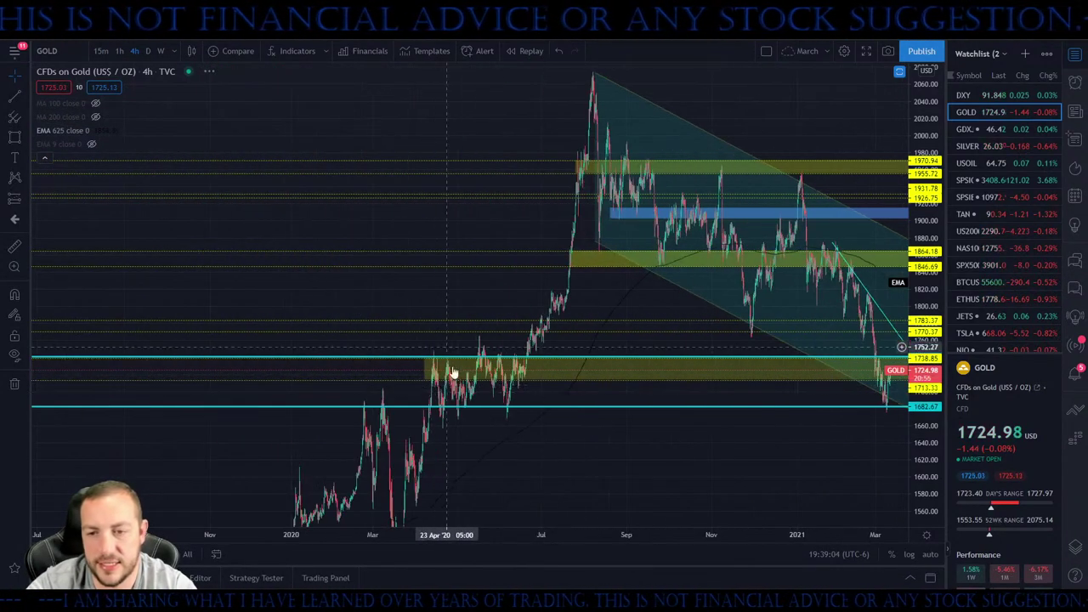
pyautogui.moveTo(629, 425); pyautogui.dragTo(484, 449)
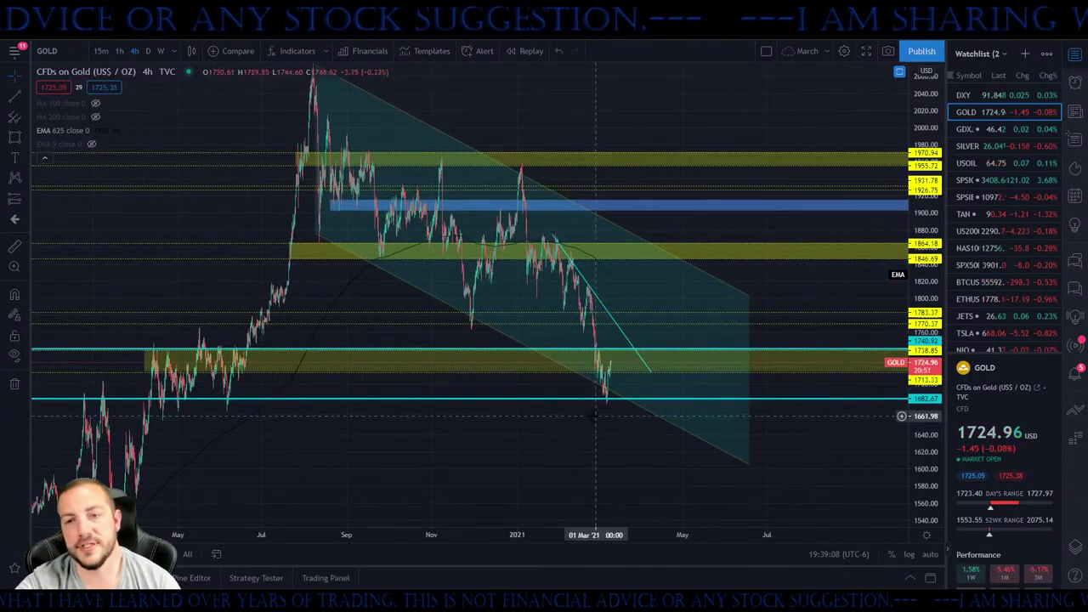
pyautogui.scroll(4, 646, 432)
pyautogui.scroll(3, 712, 439)
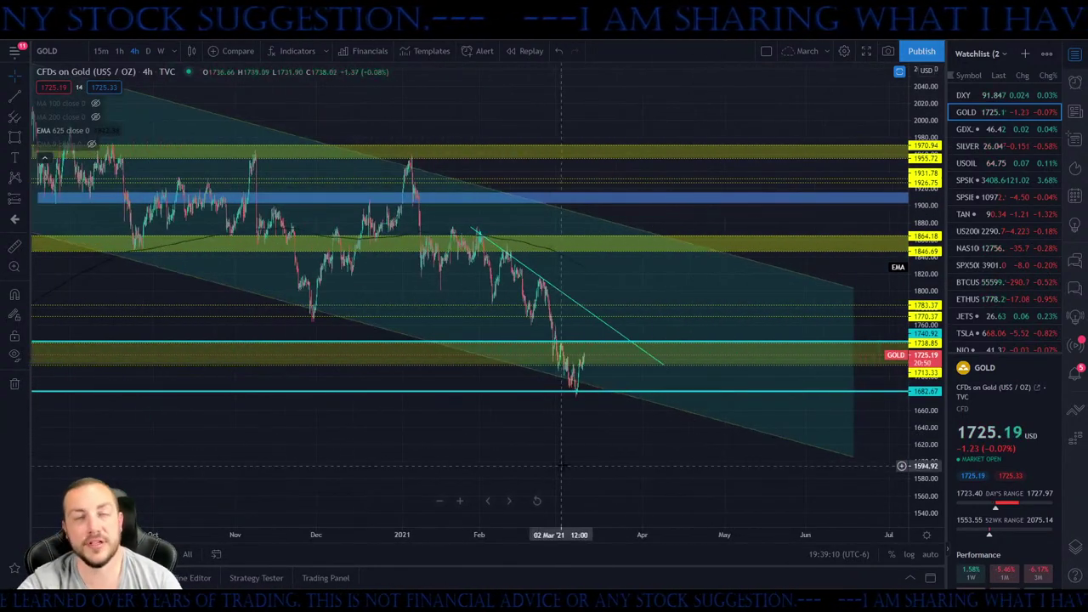
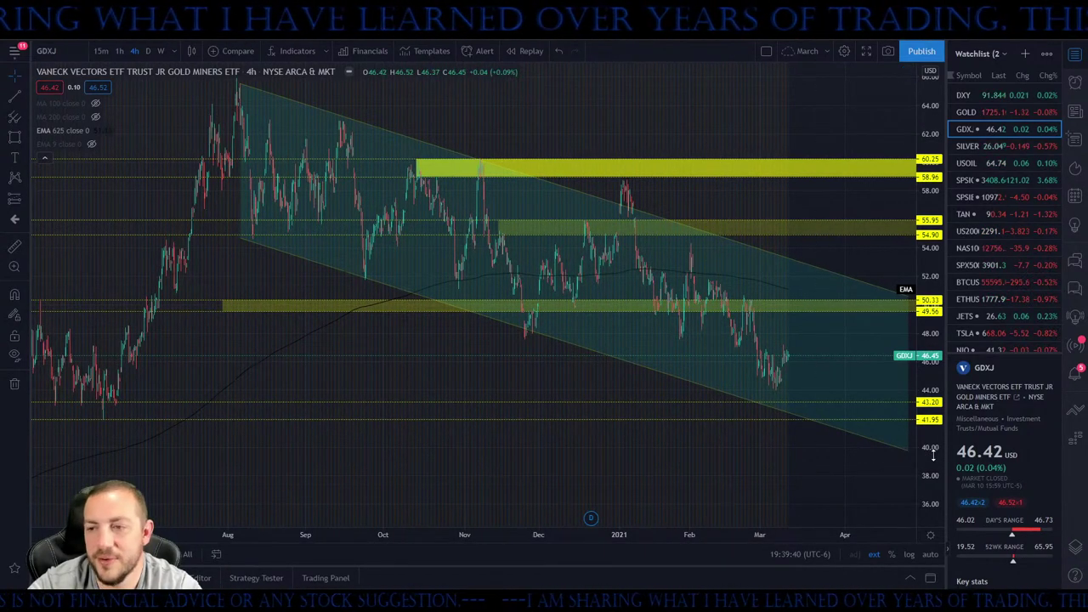
# Examine GDXJ's 4-hour candles from January to March against the descending channel, the EMA and the yellow price zones
pyautogui.moveTo(932, 457); pyautogui.dragTo(933, 416)
pyautogui.scroll(3, 588, 422)
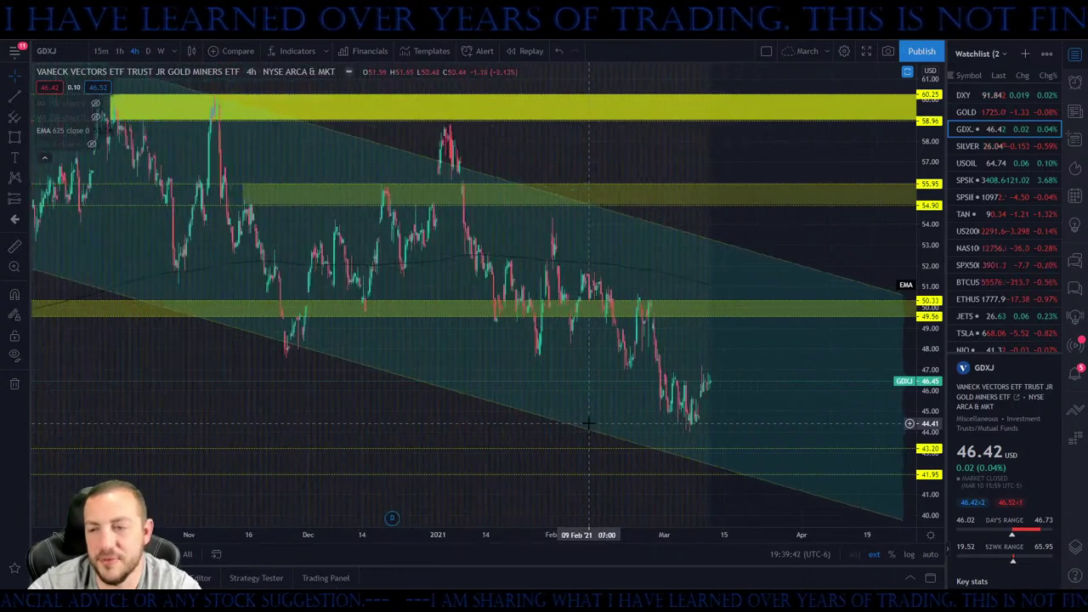
pyautogui.scroll(1, 589, 422)
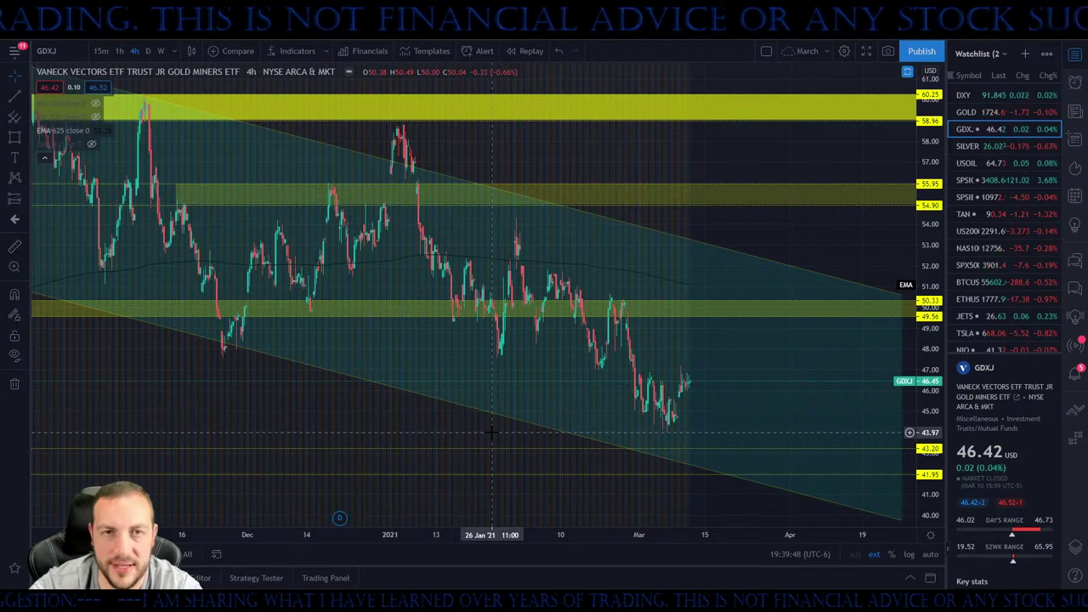
pyautogui.moveTo(492, 434); pyautogui.dragTo(610, 434)
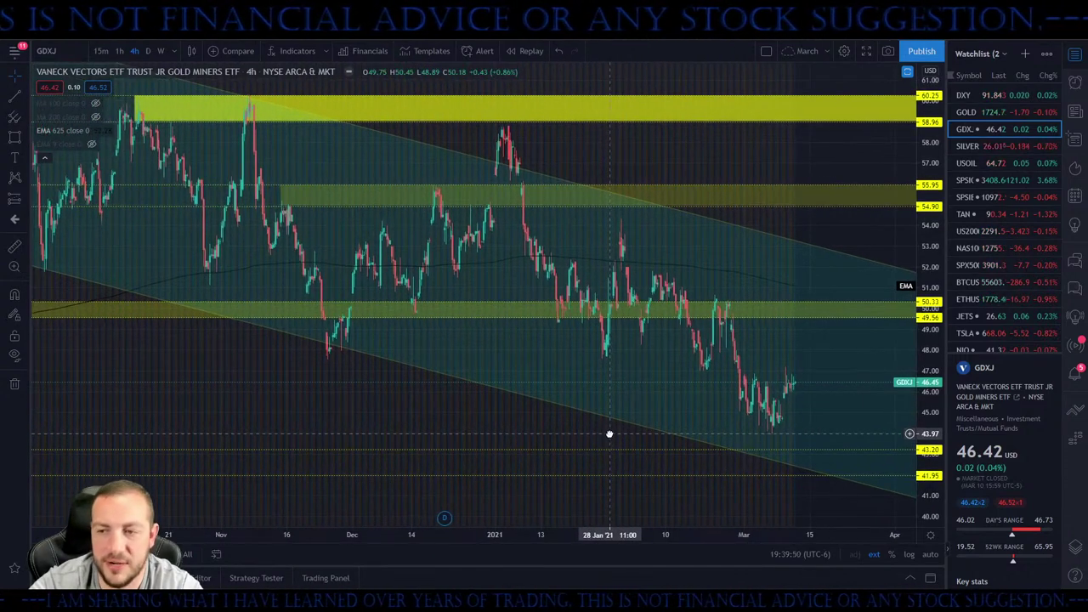
pyautogui.scroll(3, 610, 434)
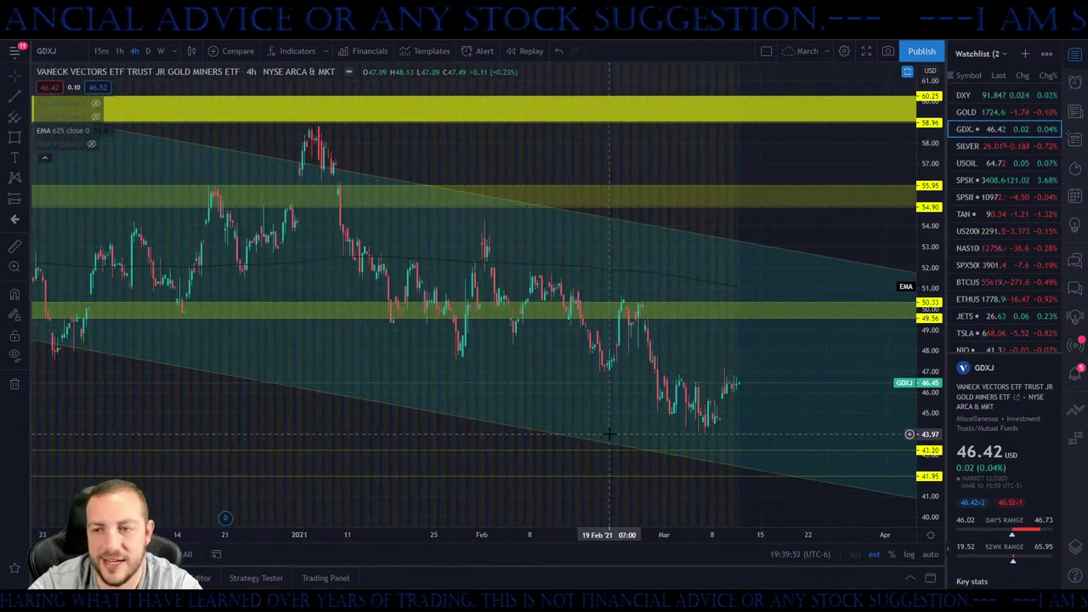
pyautogui.scroll(2, 900, 255)
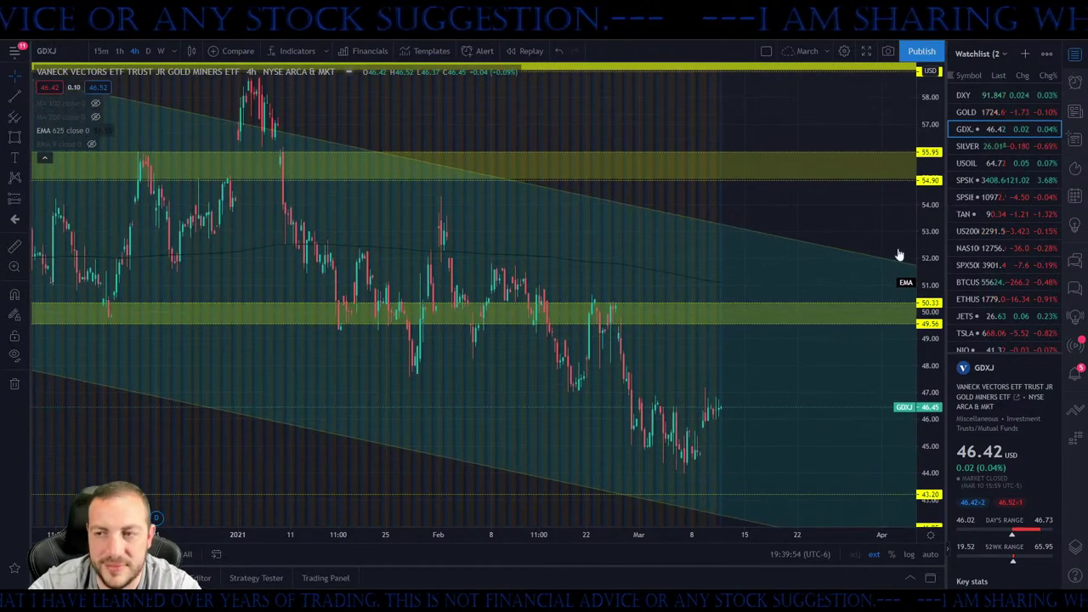
pyautogui.moveTo(847, 214); pyautogui.dragTo(854, 167)
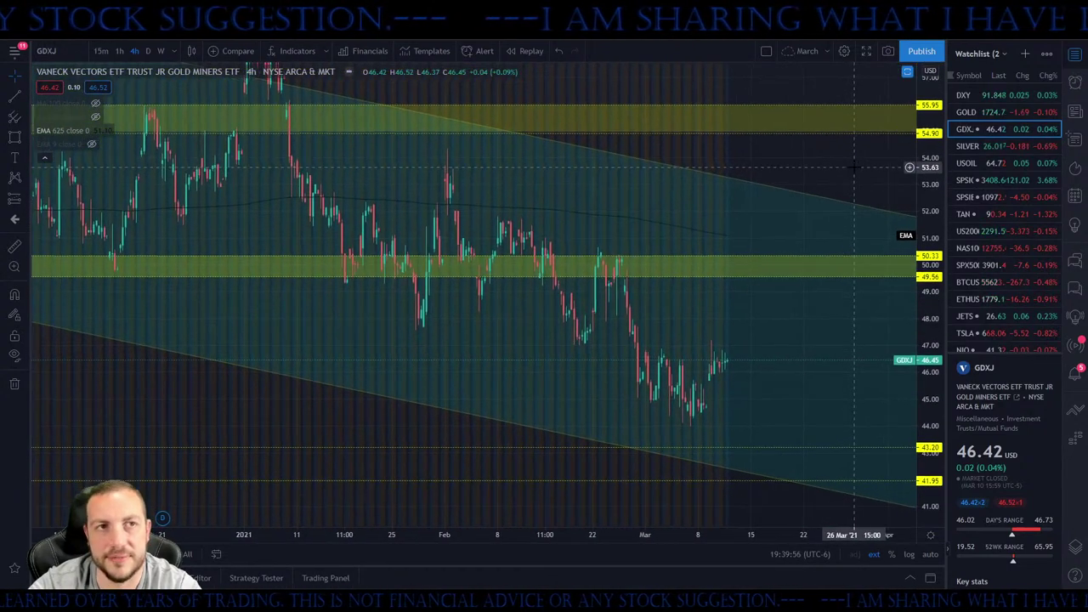
pyautogui.scroll(2, 854, 167)
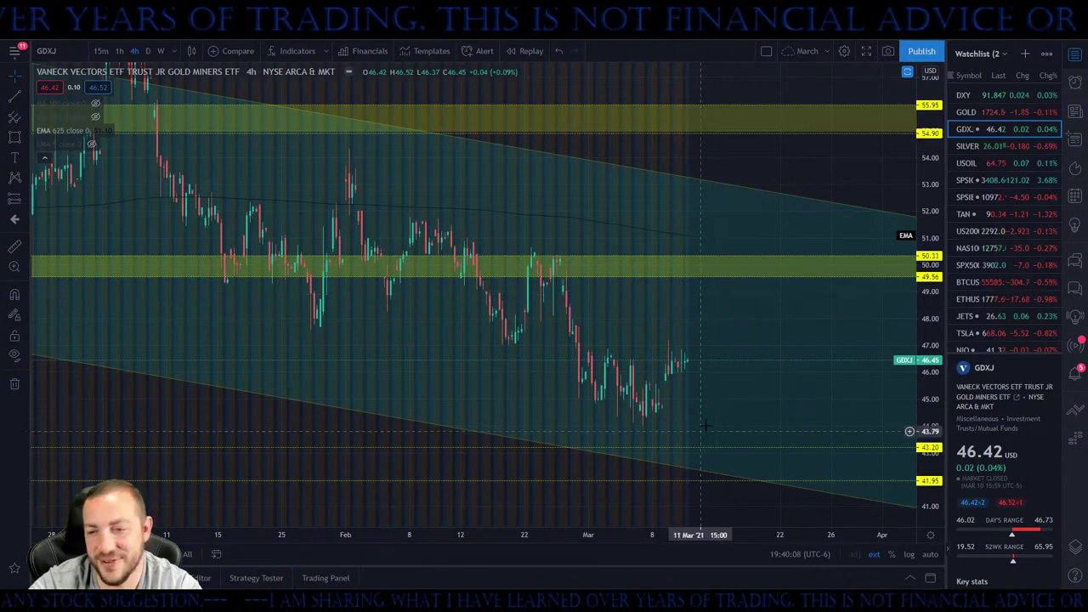
pyautogui.moveTo(926, 379); pyautogui.dragTo(926, 308)
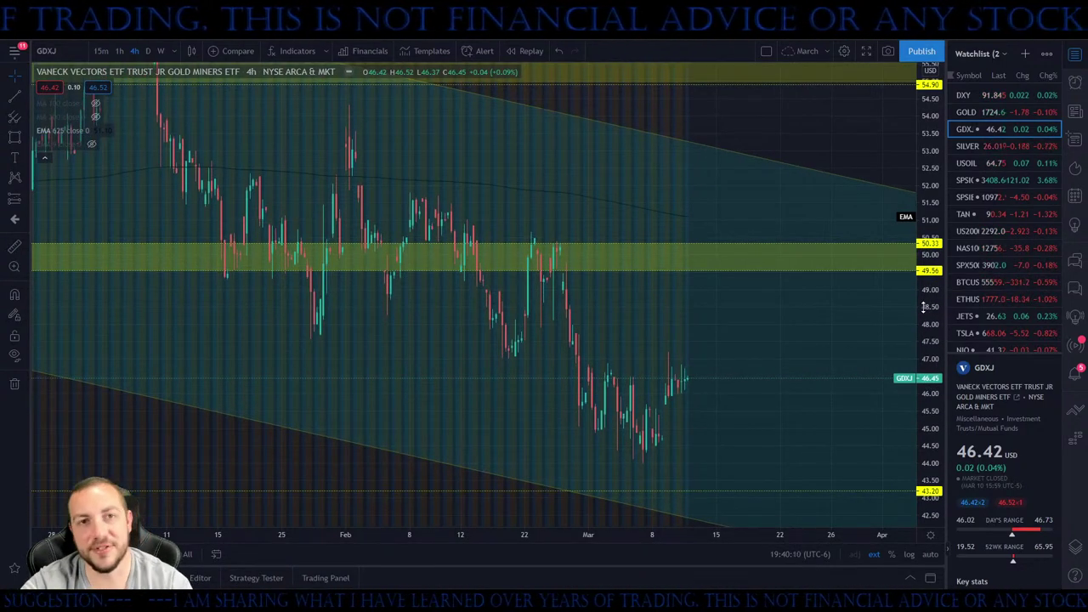
pyautogui.moveTo(786, 129); pyautogui.dragTo(740, 108)
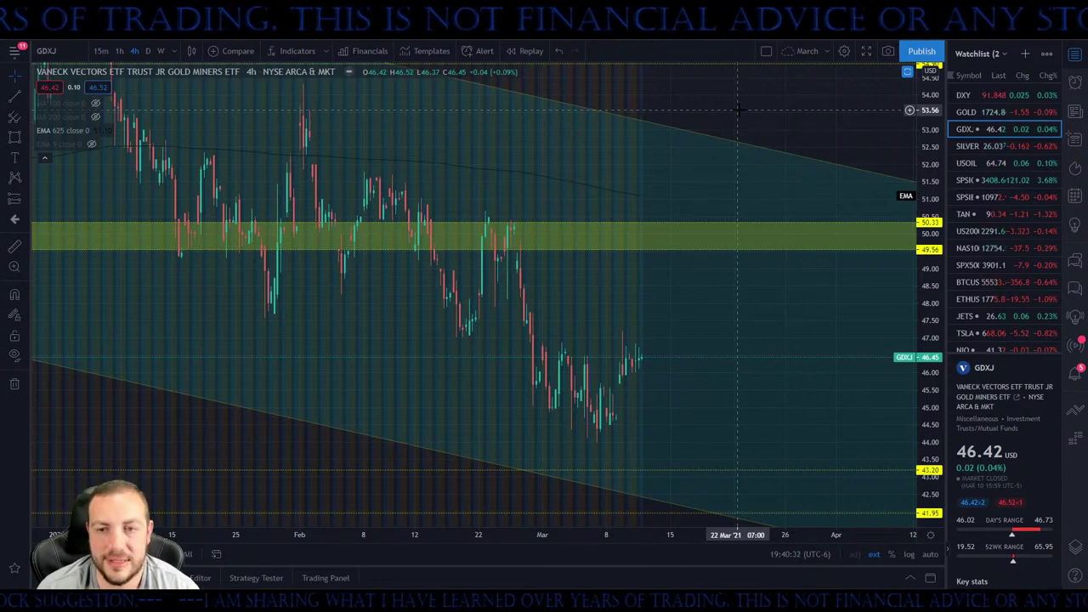
# Examine GDXJ's longer history back to spring 2020 and the full extent of its descending channel
pyautogui.scroll(-3, 738, 109)
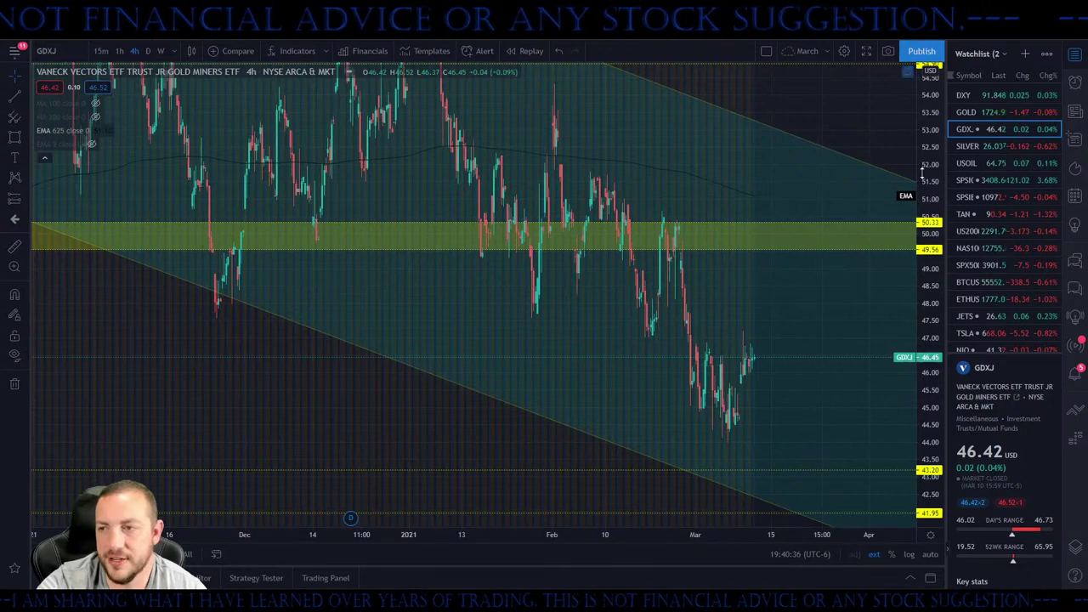
pyautogui.scroll(-5, 849, 260)
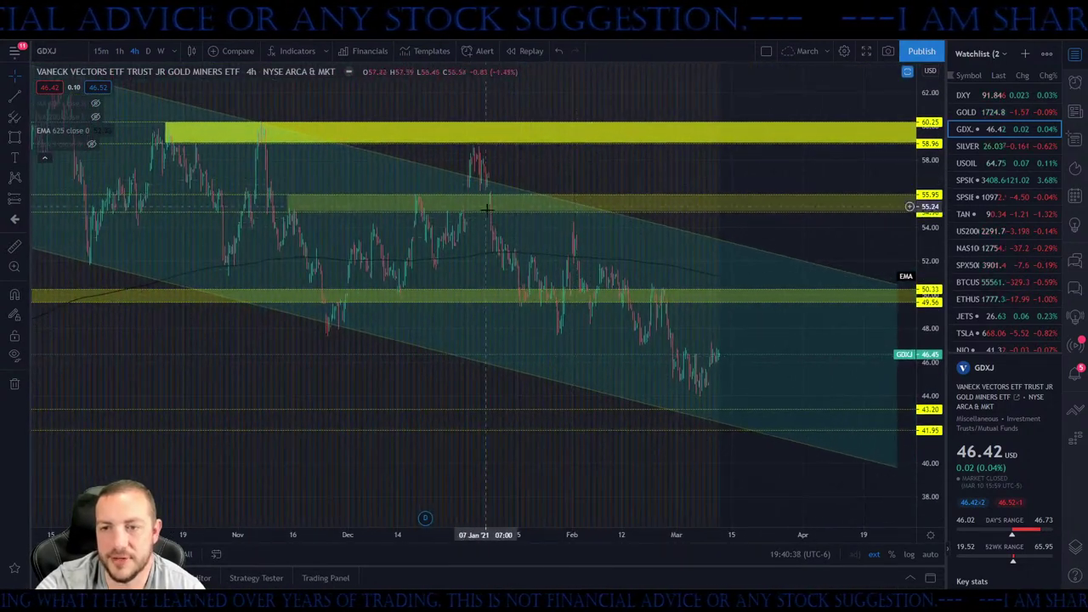
pyautogui.scroll(-3, 731, 425)
pyautogui.scroll(-2, 757, 437)
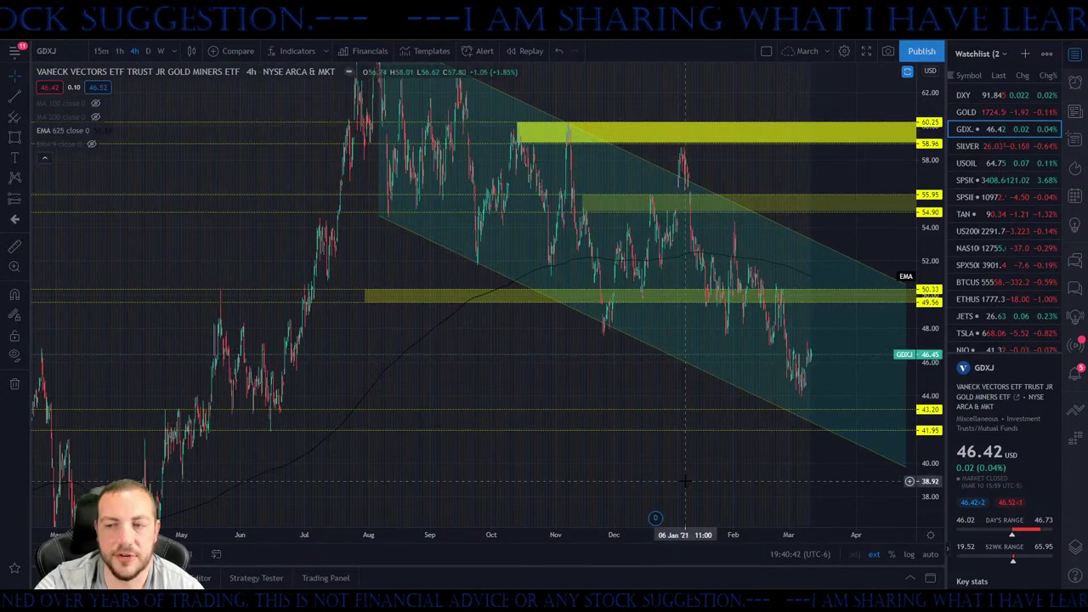
pyautogui.moveTo(777, 363); pyautogui.dragTo(723, 369)
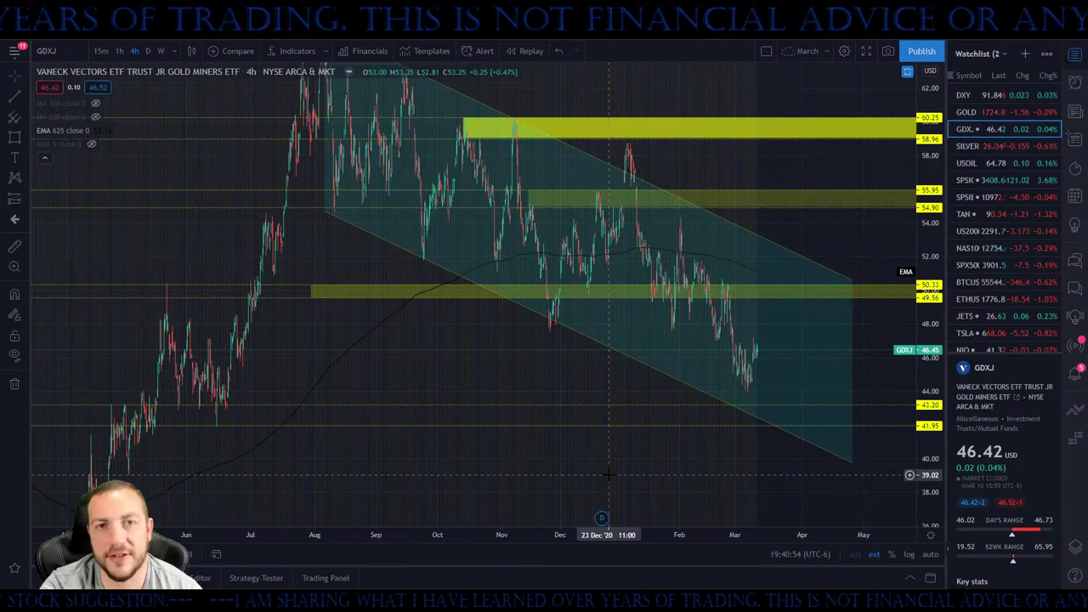
# Open the Silver 4-hour chart and examine the February and March candles against the rising trend line, EMA and price zones
pyautogui.press('Down')
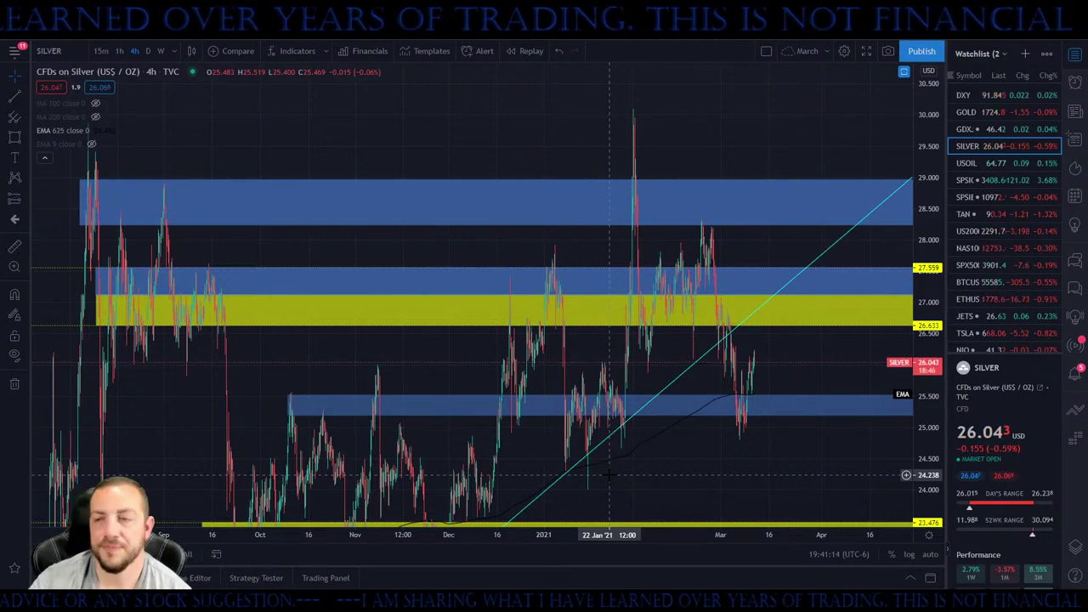
pyautogui.scroll(5, 608, 474)
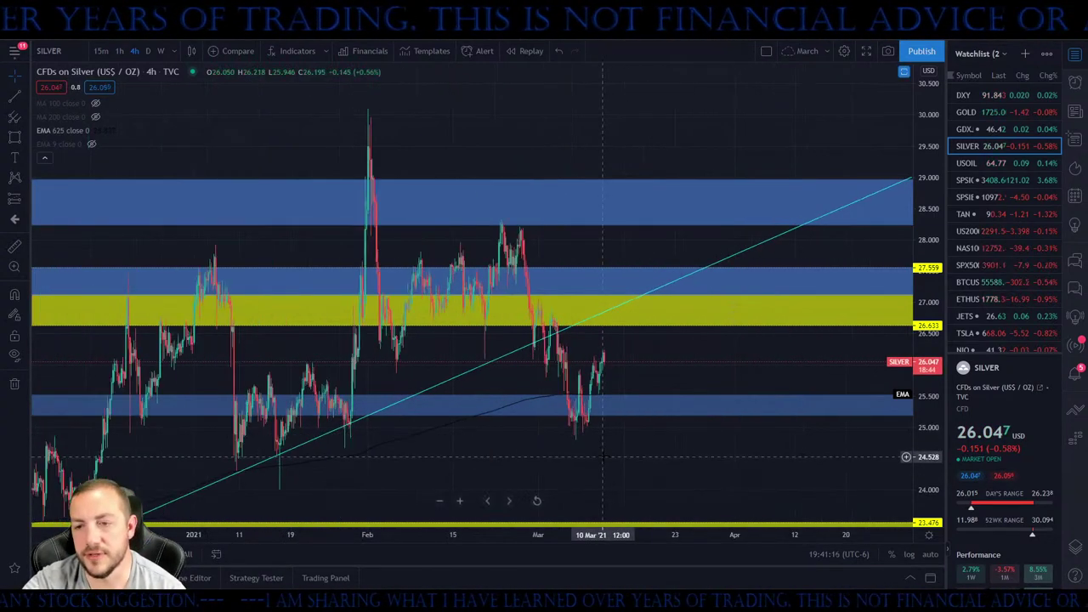
pyautogui.scroll(4, 821, 382)
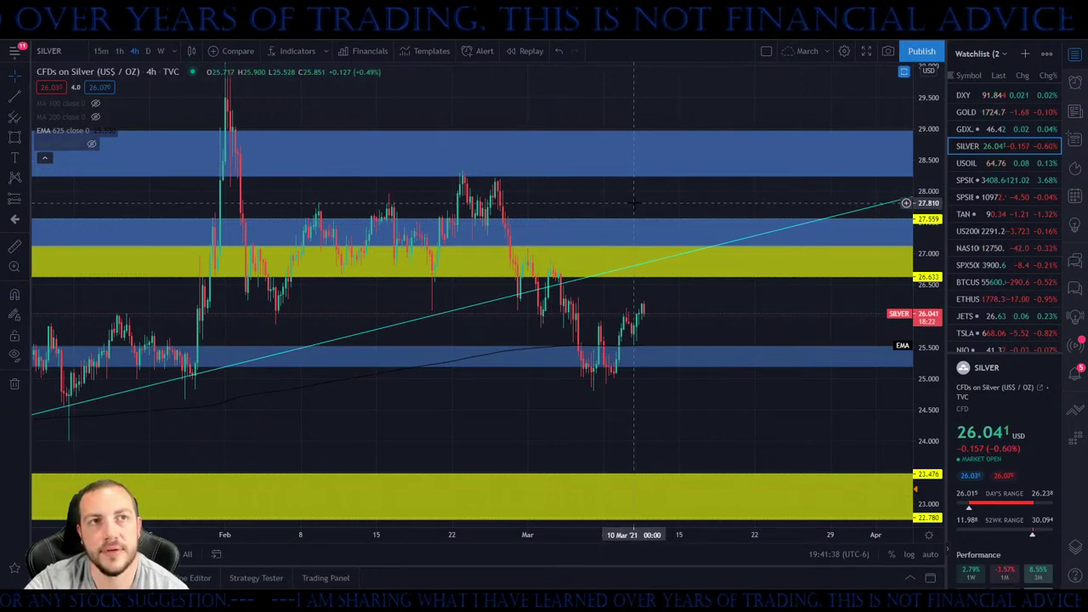
pyautogui.moveTo(673, 207); pyautogui.dragTo(829, 247)
pyautogui.scroll(3, 829, 247)
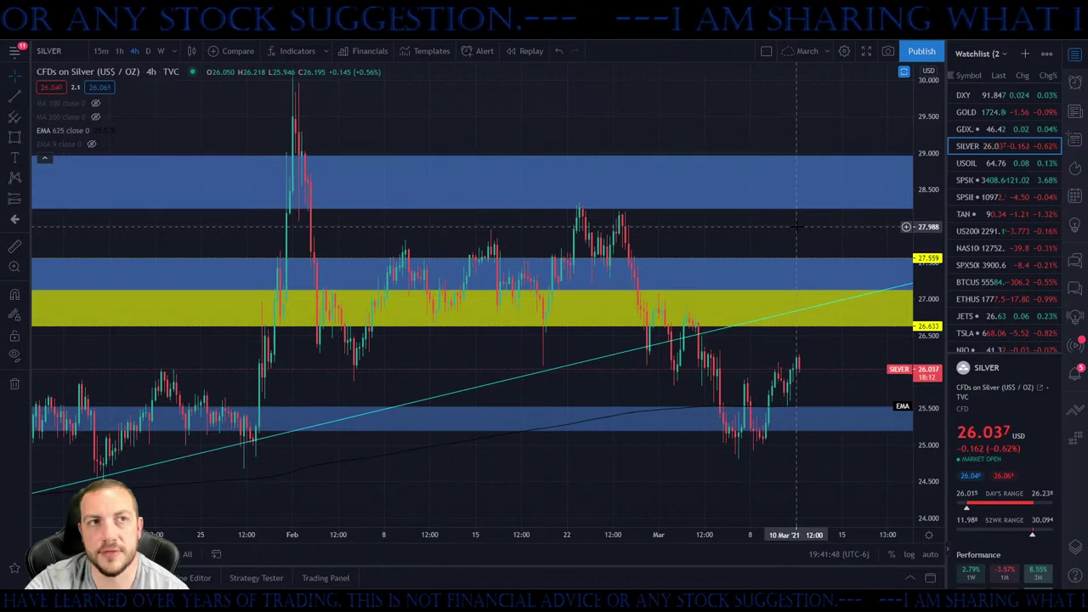
pyautogui.moveTo(796, 226); pyautogui.dragTo(817, 238)
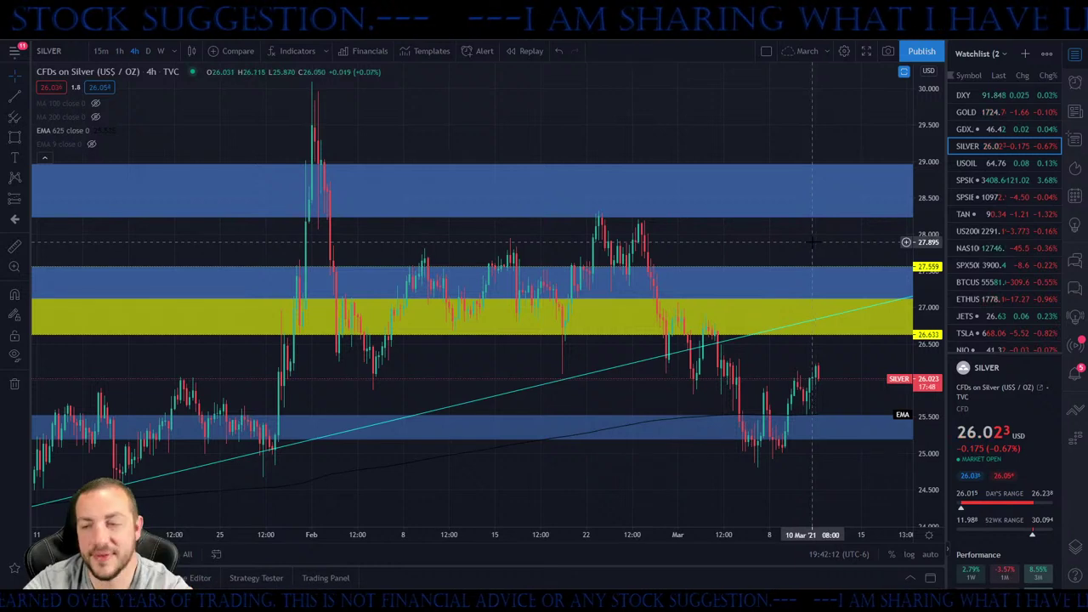
# Examine Silver's candles since December around the rising trend line, the EMA and the yellow zone between 22.780 and 23.476
pyautogui.scroll(-2, 663, 395)
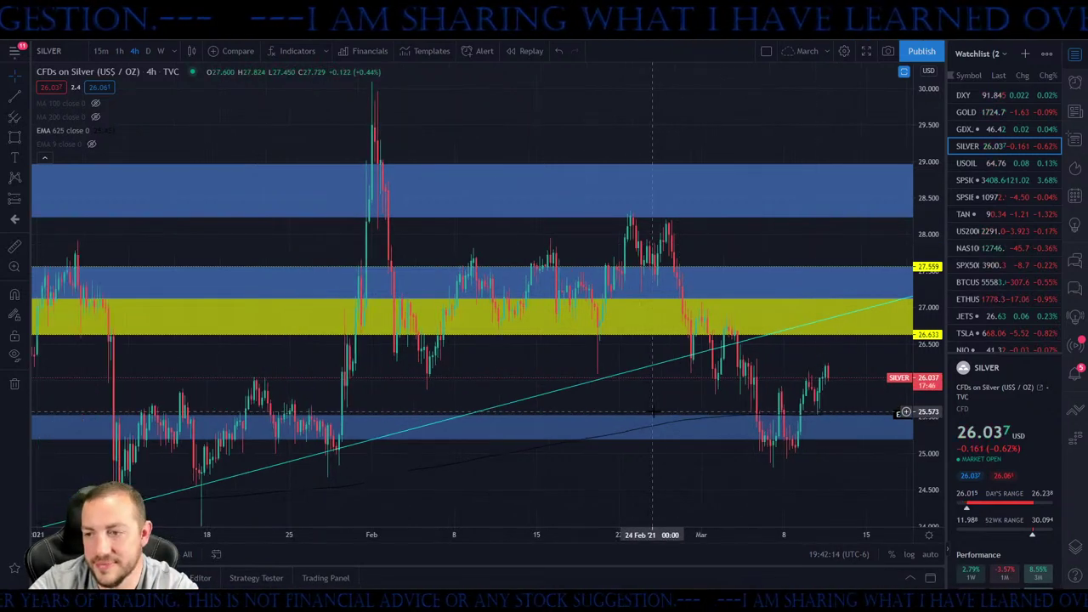
pyautogui.moveTo(680, 396); pyautogui.dragTo(673, 367)
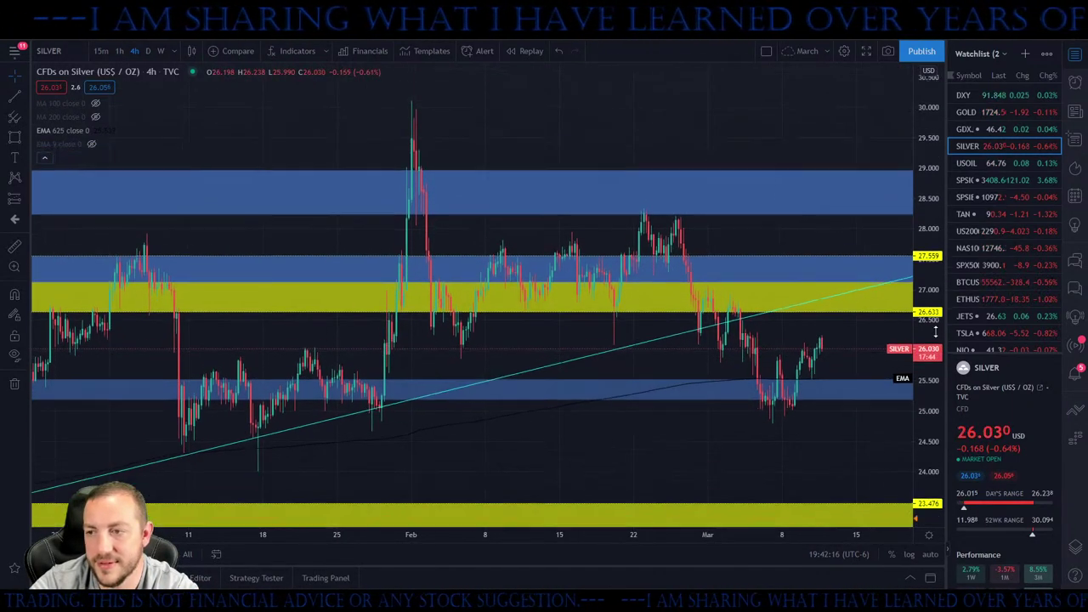
pyautogui.scroll(-3, 771, 404)
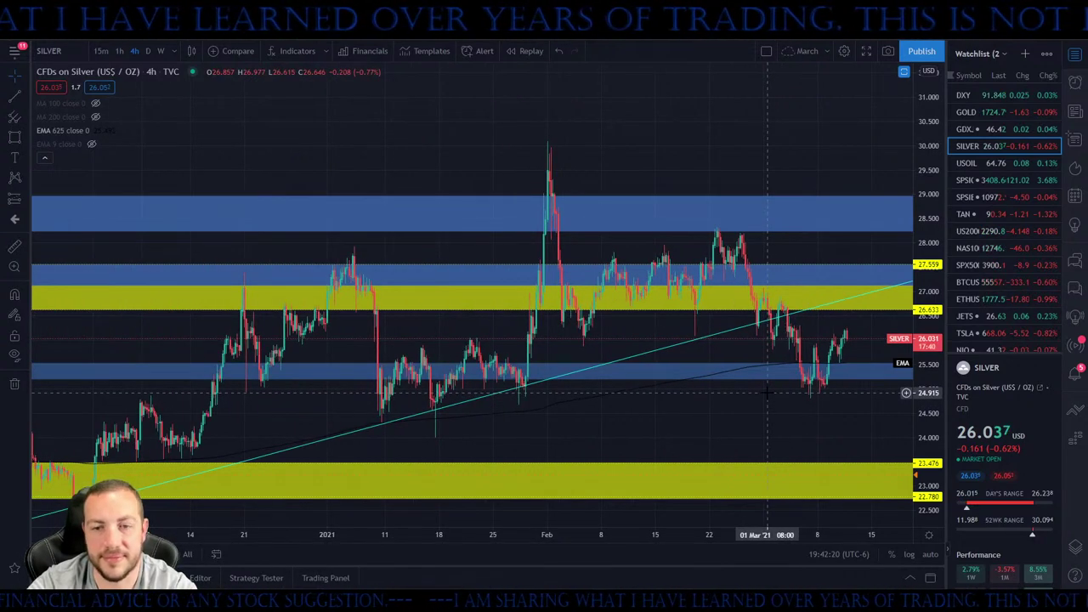
pyautogui.scroll(1, 765, 389)
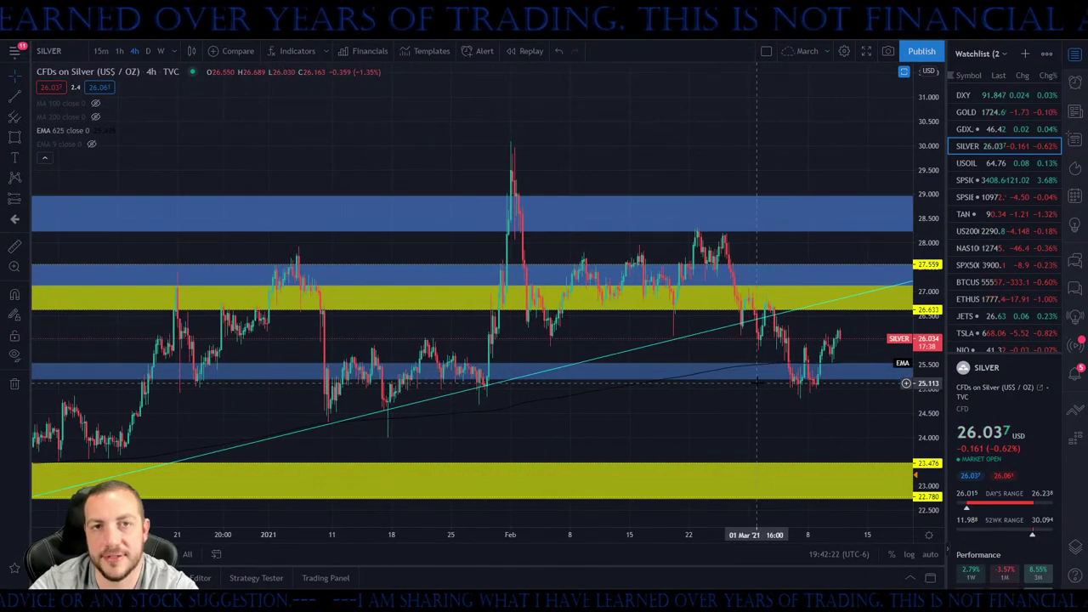
pyautogui.scroll(1, 756, 384)
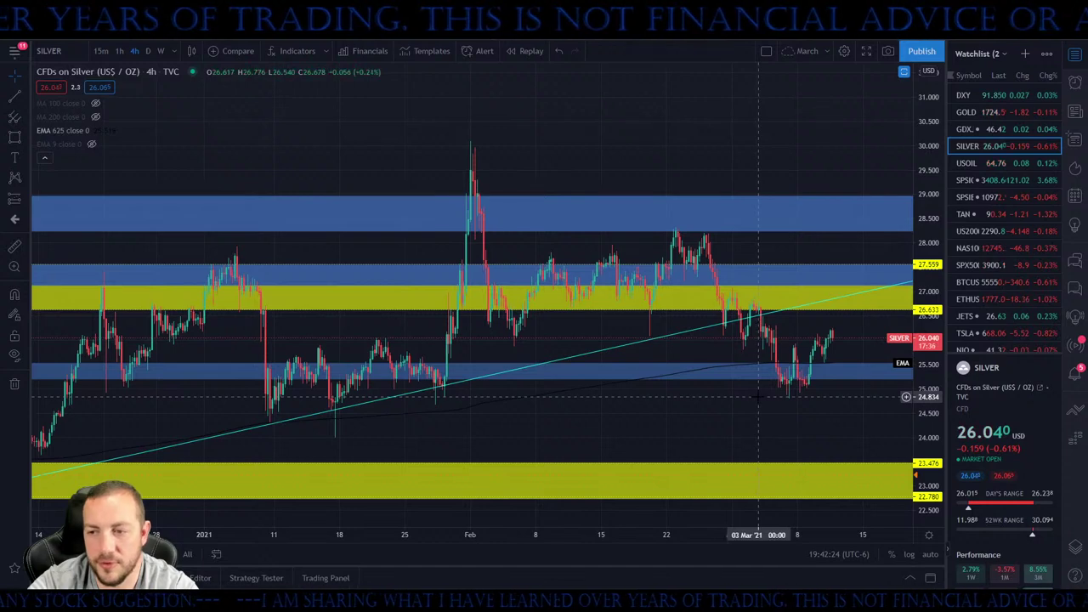
pyautogui.moveTo(757, 397); pyautogui.dragTo(803, 402)
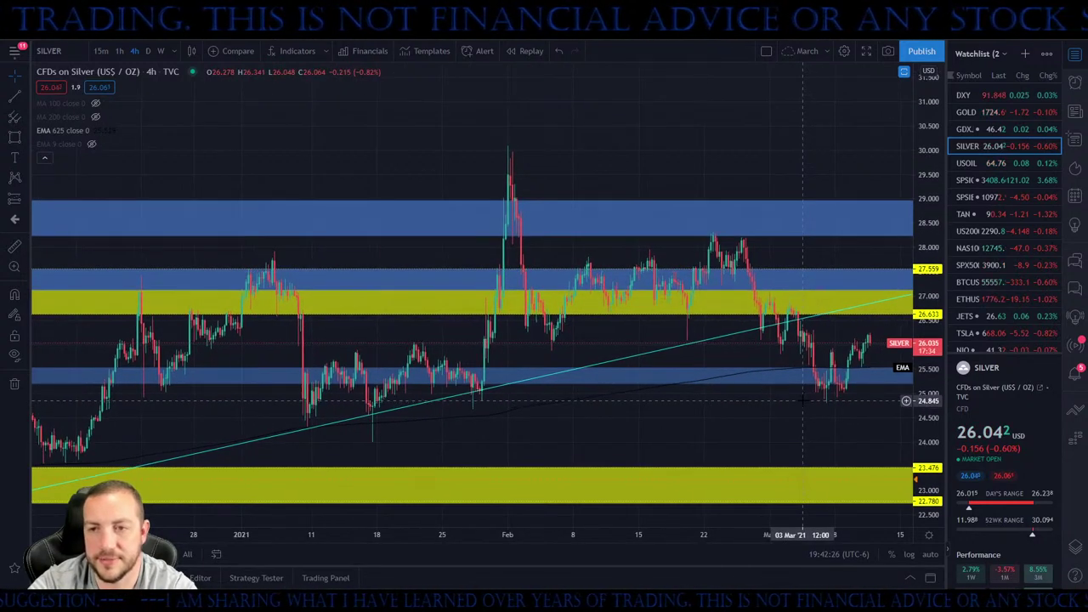
pyautogui.scroll(1, 803, 401)
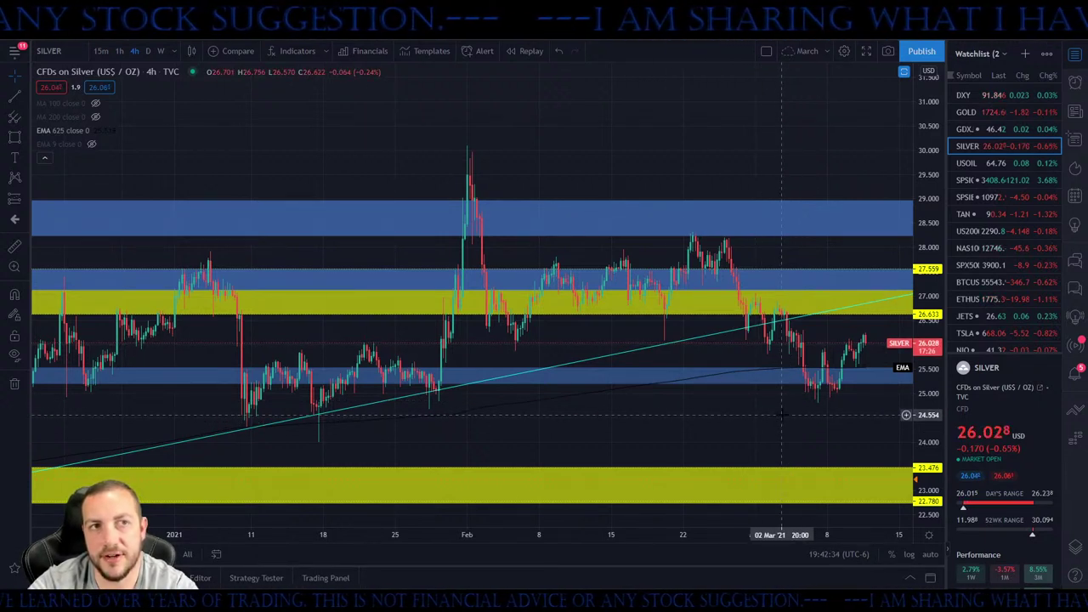
pyautogui.scroll(2, 782, 414)
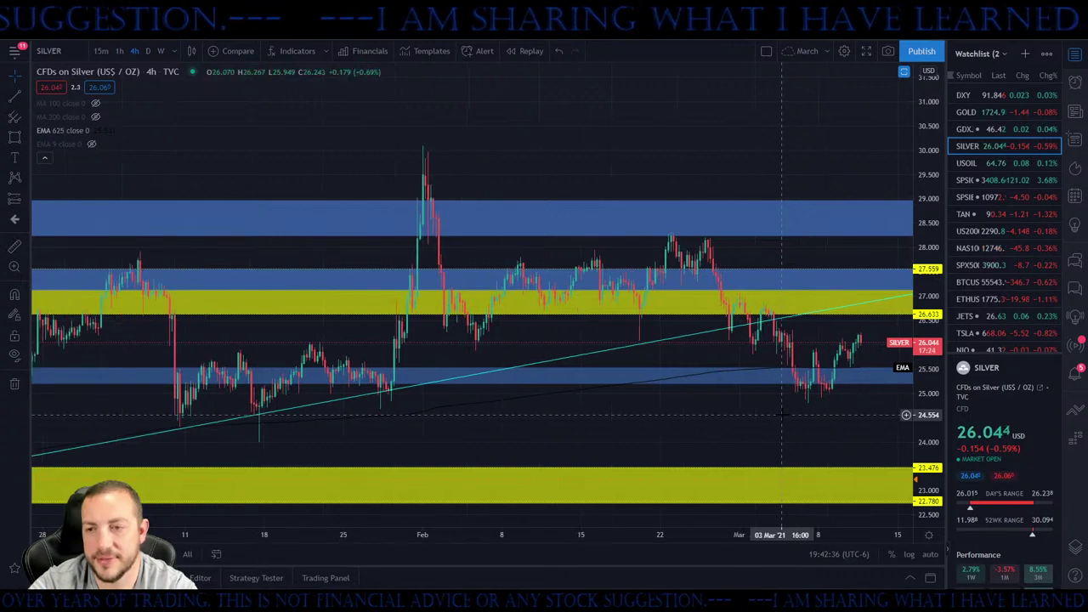
pyautogui.moveTo(918, 412); pyautogui.dragTo(918, 384)
pyautogui.moveTo(846, 425); pyautogui.dragTo(786, 430)
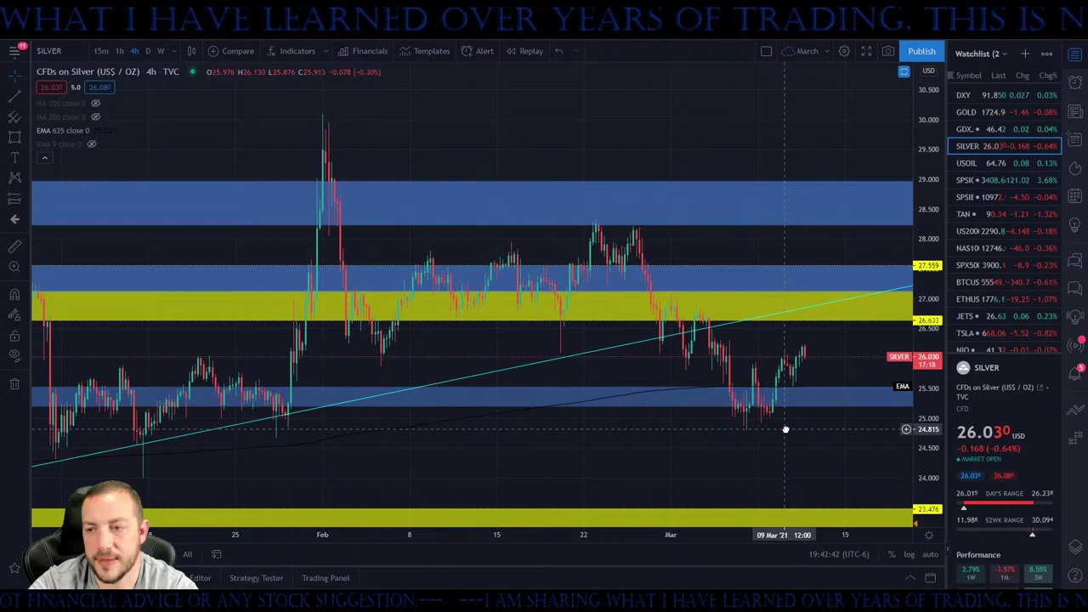
pyautogui.scroll(-2, 804, 412)
pyautogui.moveTo(804, 412); pyautogui.dragTo(712, 397)
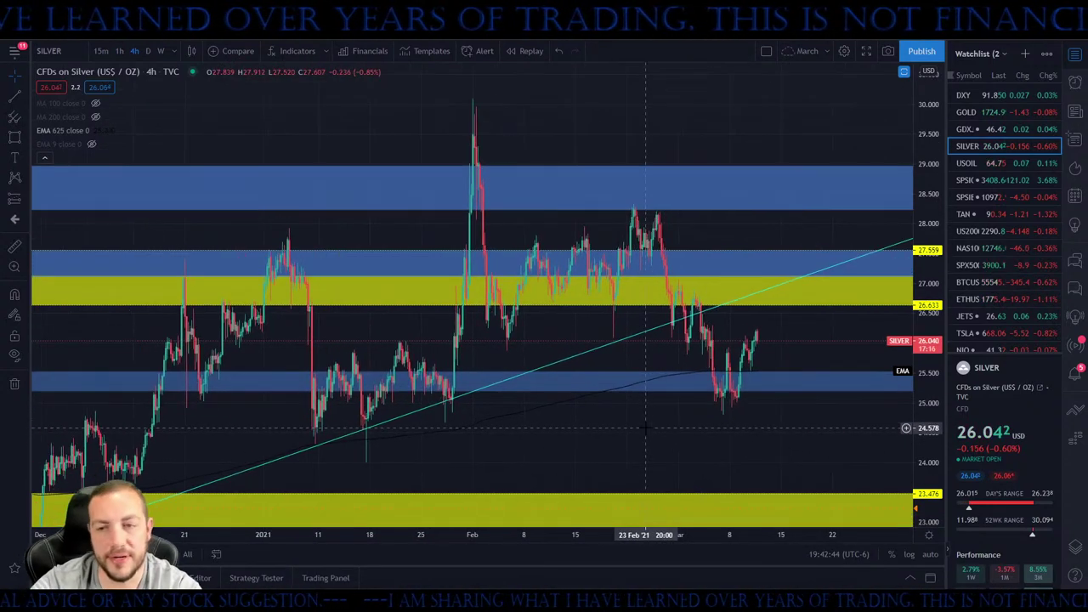
# Examine Silver's longer history back to May 2020 with the full rising trend line and all marked price zones
pyautogui.scroll(-4, 524, 323)
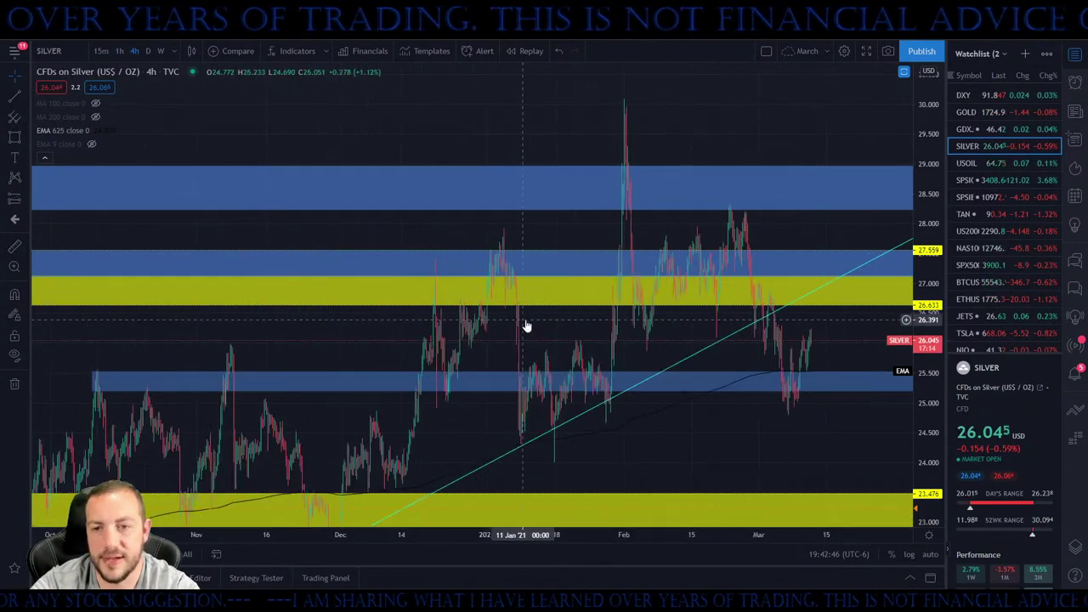
pyautogui.moveTo(928, 194); pyautogui.dragTo(929, 263)
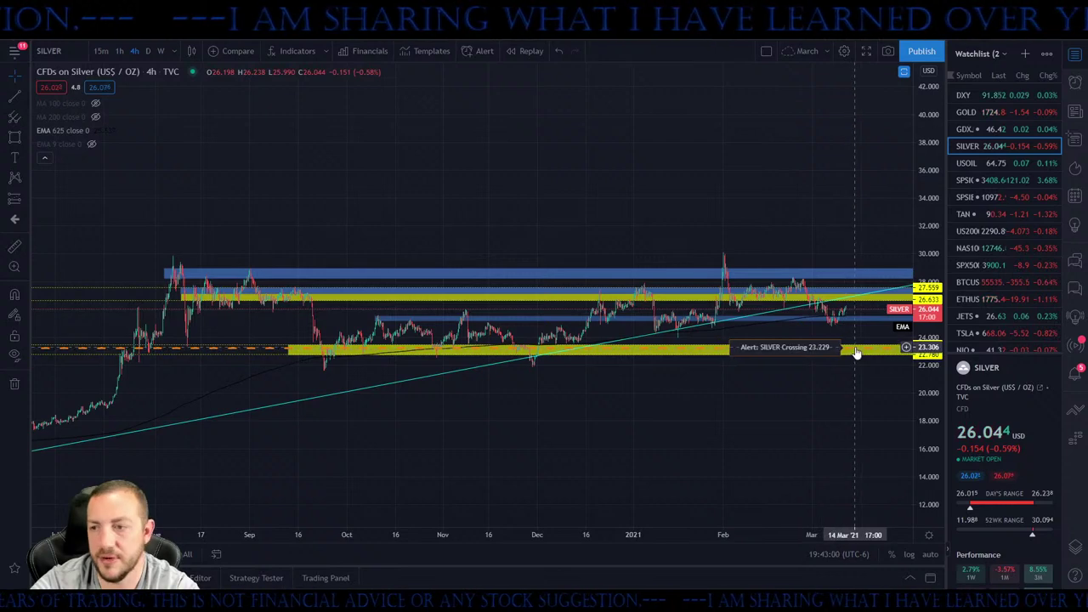
pyautogui.scroll(-3, 747, 396)
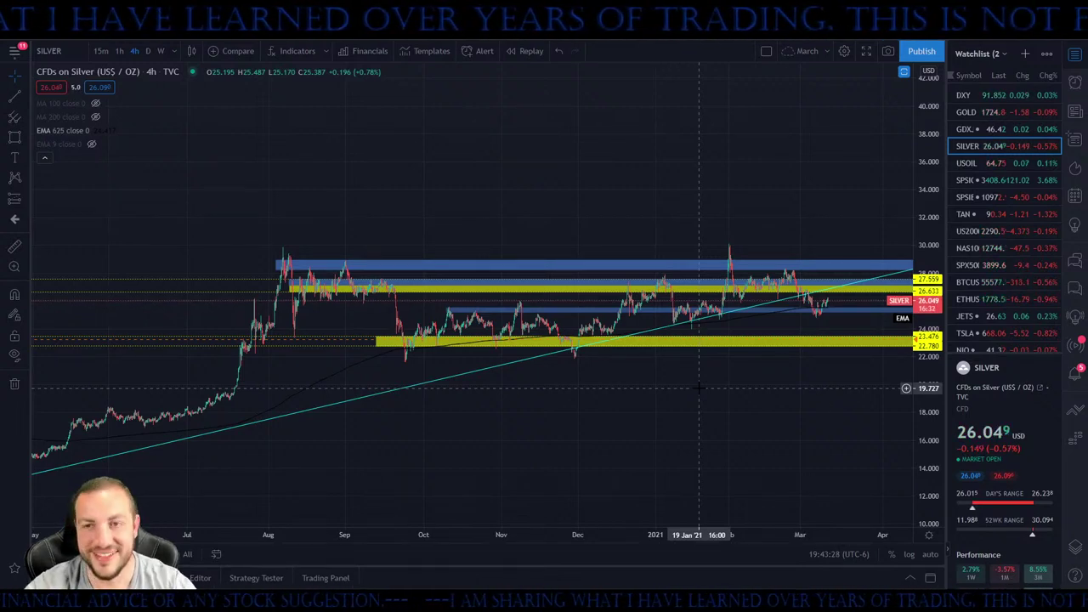
pyautogui.moveTo(744, 181); pyautogui.dragTo(783, 146)
pyautogui.scroll(3, 734, 180)
# Open the WTI Crude Oil 4-hour chart and examine the February and March candles against the yellow and blue price zones
pyautogui.press('Down')
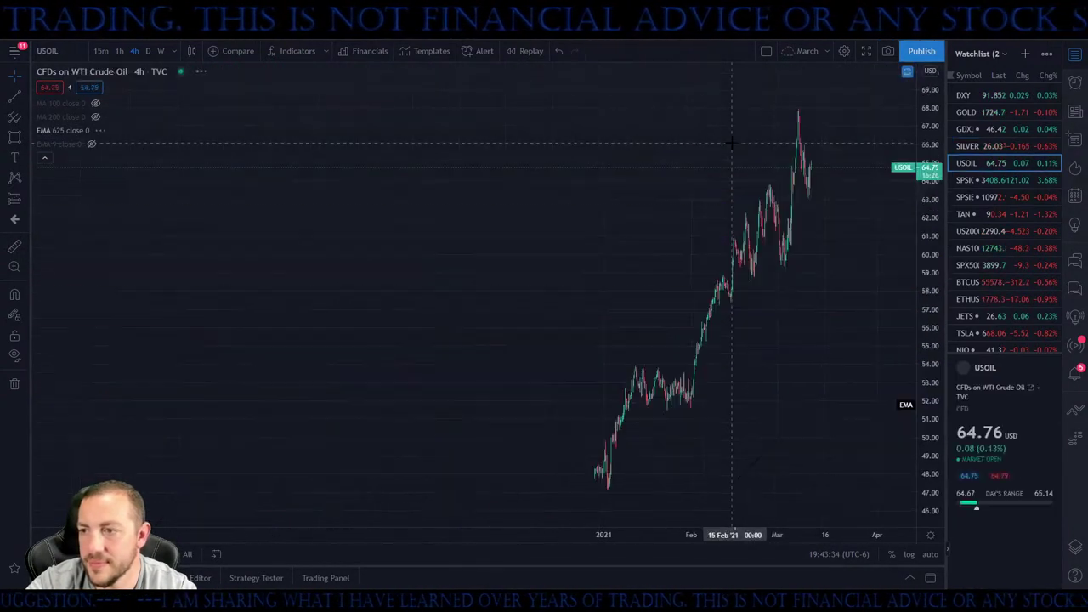
pyautogui.scroll(3, 823, 313)
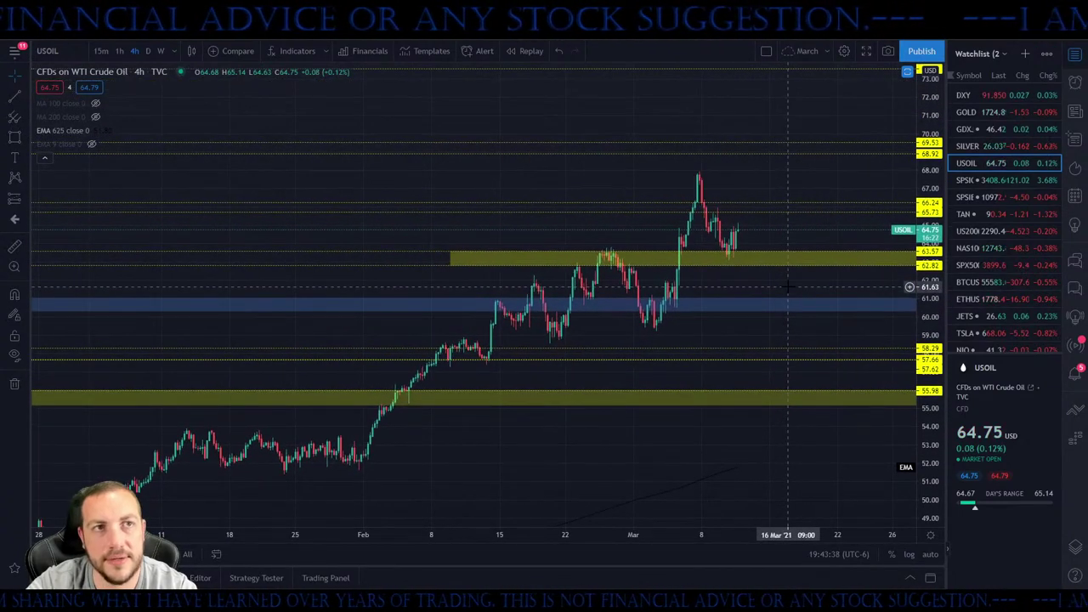
pyautogui.scroll(1, 788, 286)
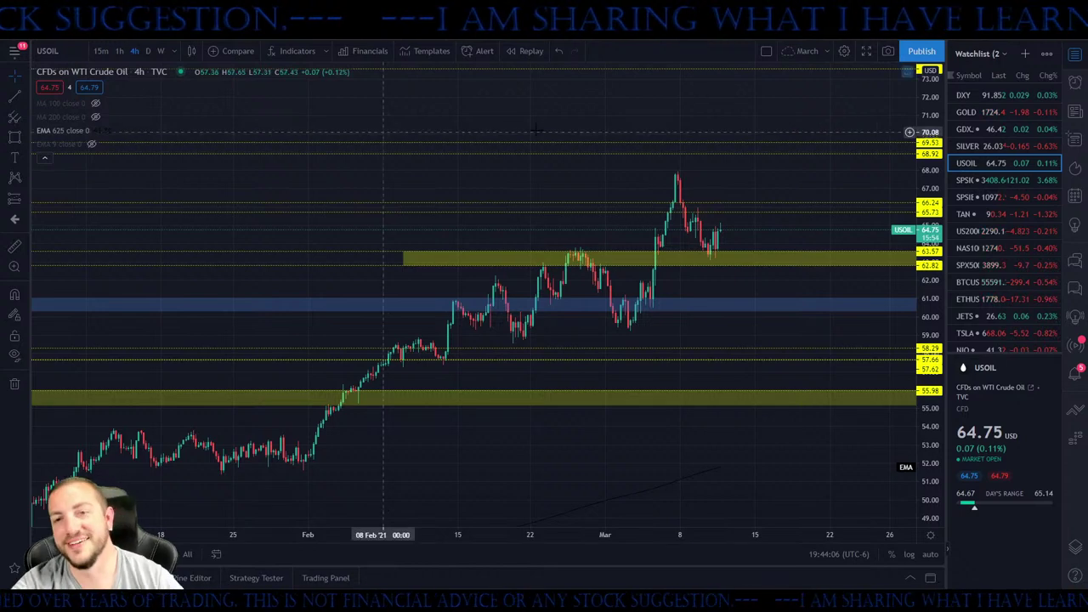
pyautogui.moveTo(658, 183); pyautogui.dragTo(750, 175)
pyautogui.scroll(4, 751, 175)
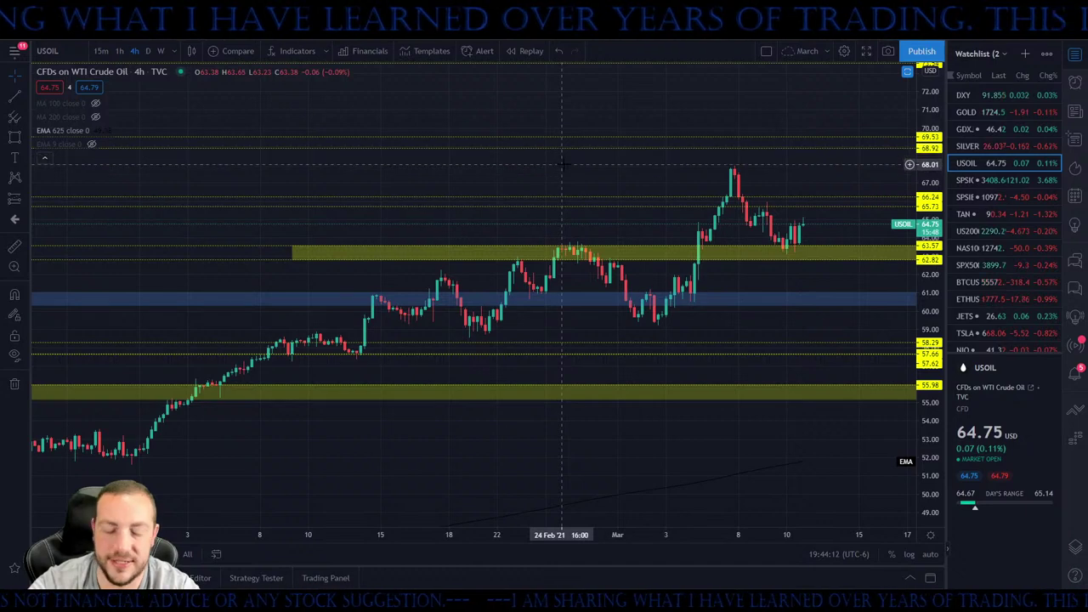
# Open the GUSH 4-hour chart and examine the February and March candles above the horizontal price levels
pyautogui.write('GUSH')
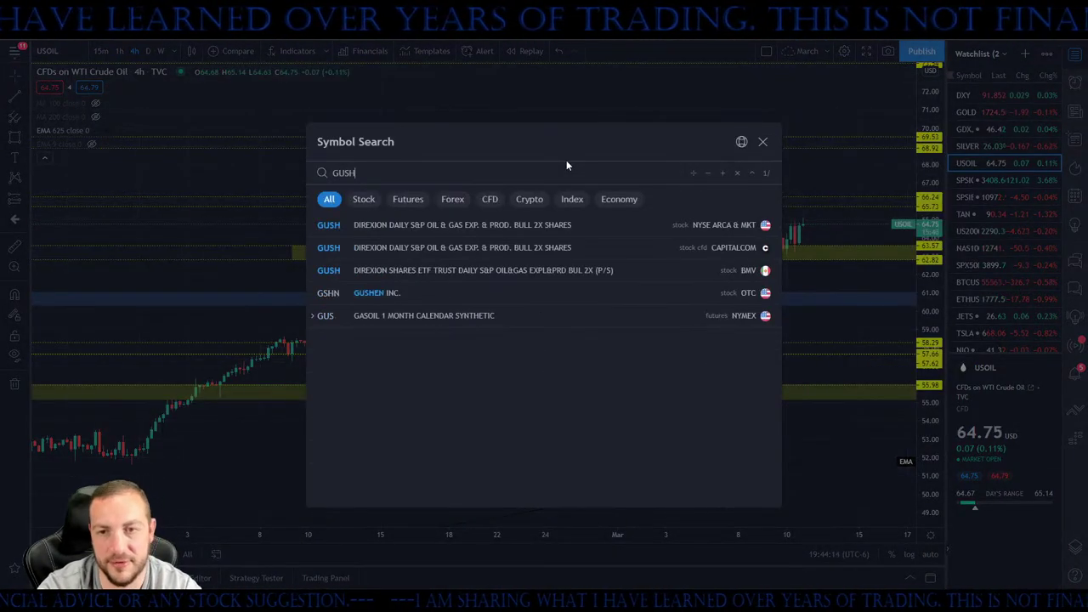
pyautogui.press('Return')
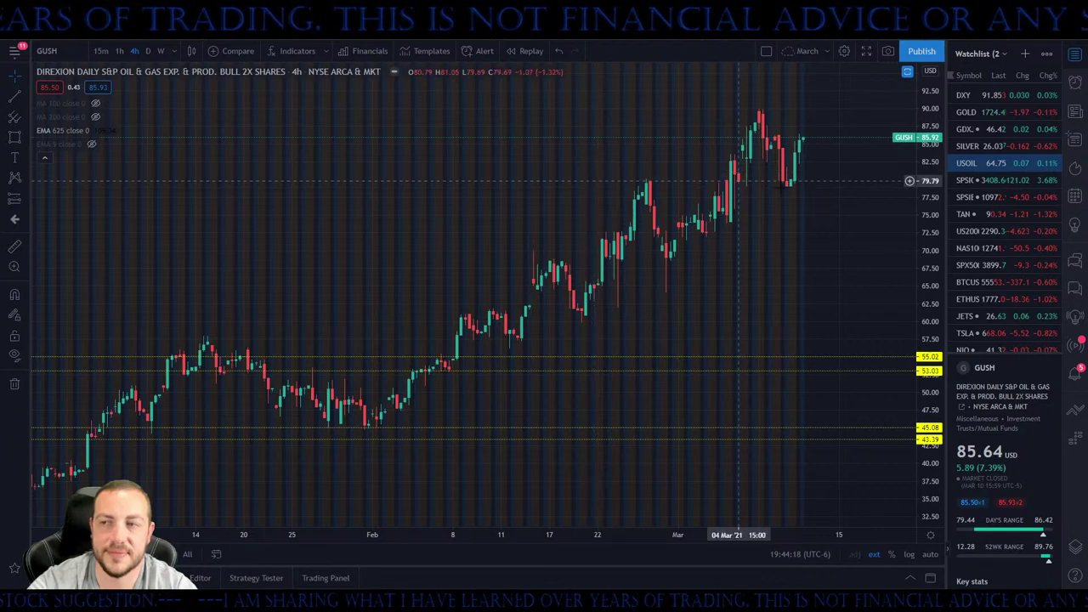
pyautogui.scroll(3, 806, 184)
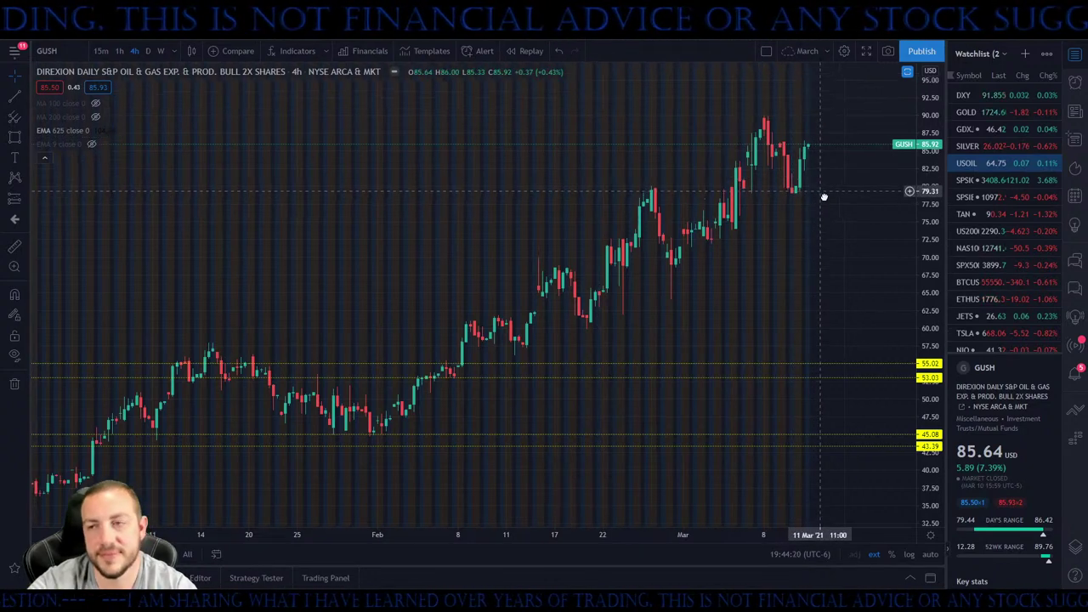
pyautogui.moveTo(919, 200); pyautogui.dragTo(920, 214)
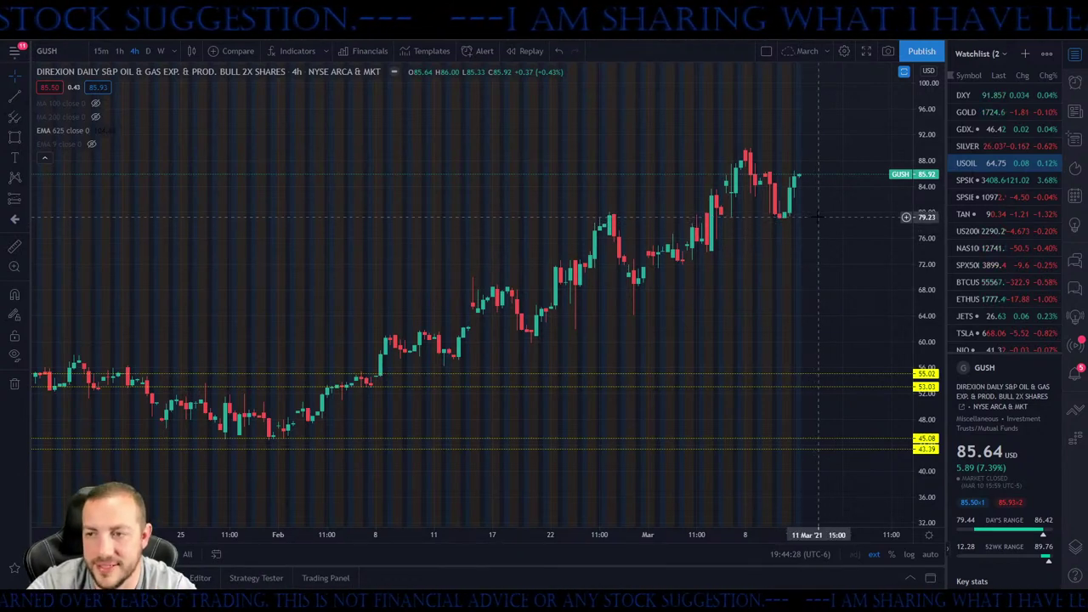
pyautogui.scroll(3, 813, 223)
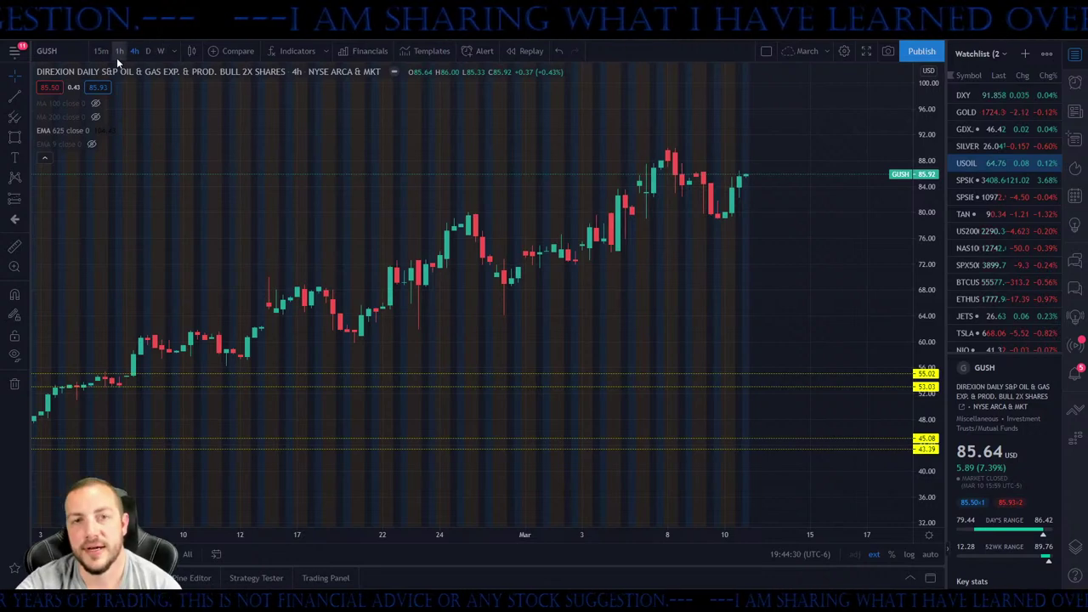
# Revisit the WTI Crude Oil chart and open the SPSIOP 4-hour chart to examine its candles against the yellow and blue zones
pyautogui.click(973, 165)
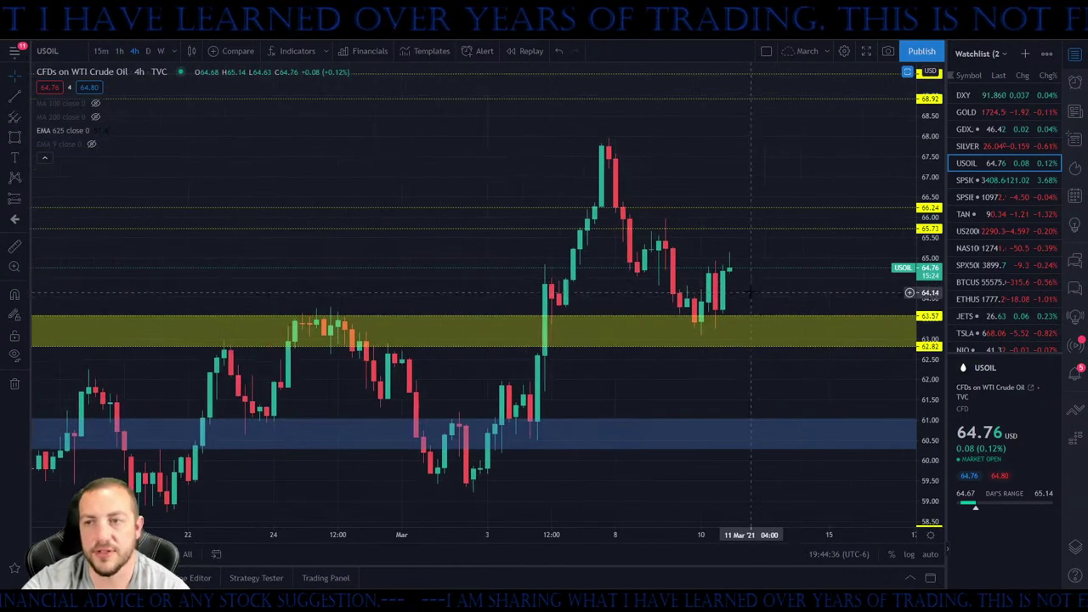
pyautogui.click(966, 185)
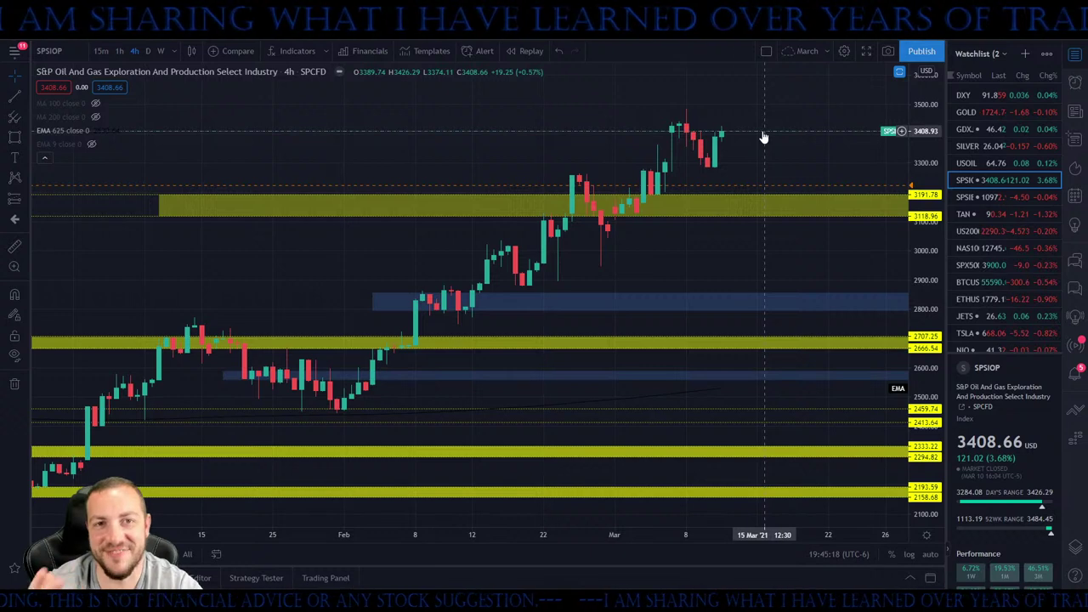
pyautogui.moveTo(772, 160); pyautogui.dragTo(875, 170)
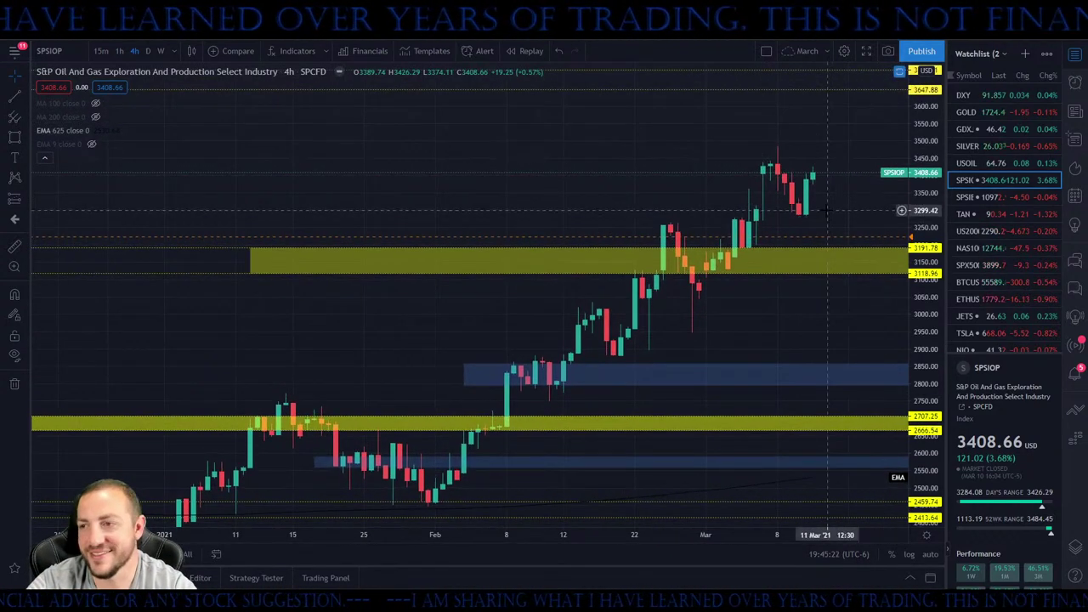
# Open the S&P Biotechnology Select Industry 4-hour chart and examine the February and March candles around the blue and yellow price zones
pyautogui.press('Down')
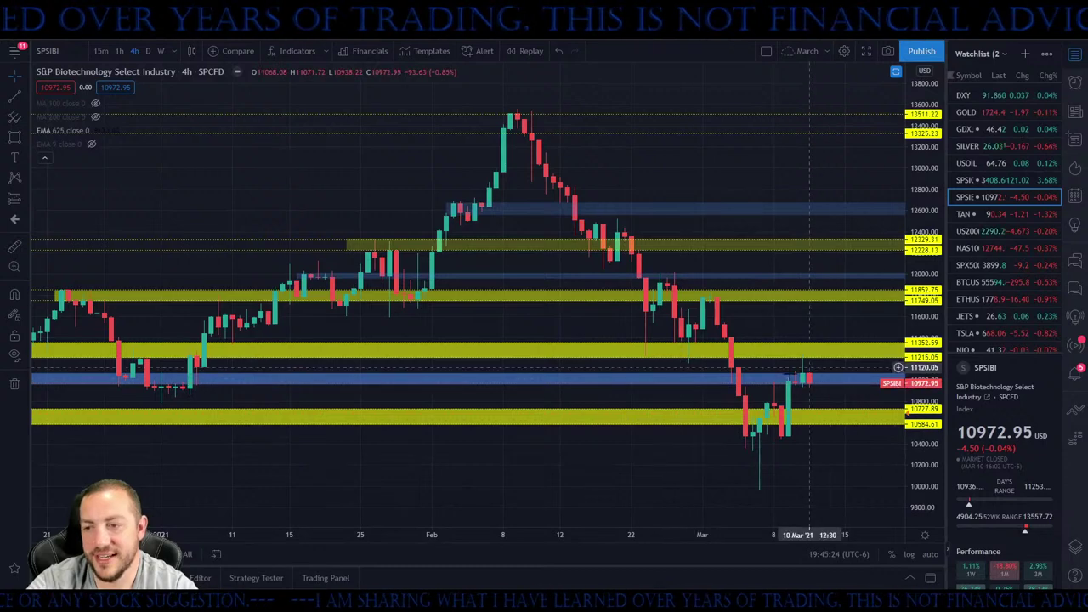
pyautogui.moveTo(816, 446); pyautogui.dragTo(766, 385)
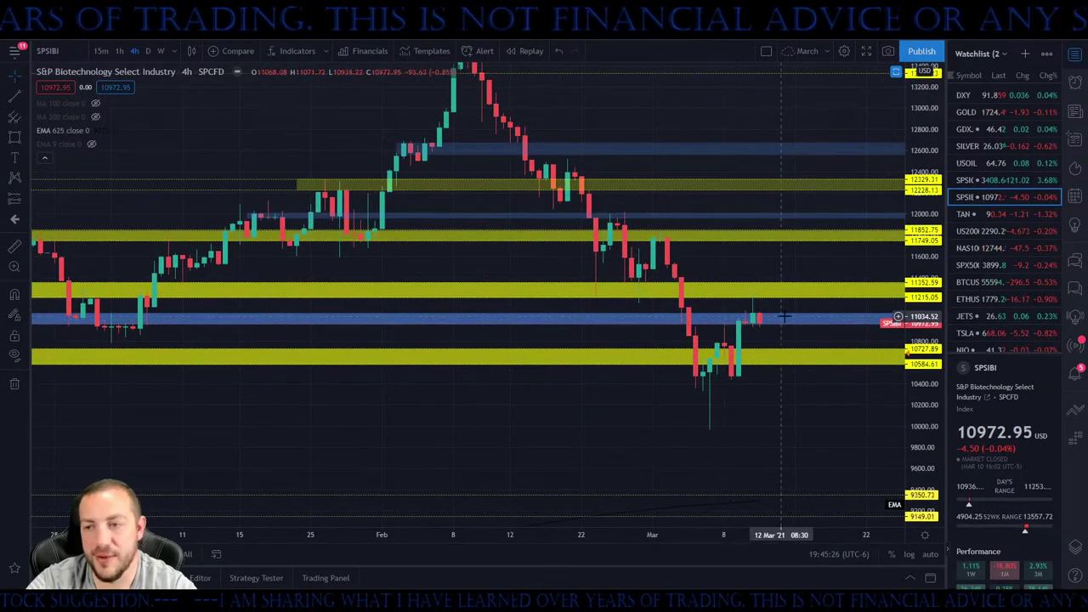
pyautogui.scroll(5, 850, 345)
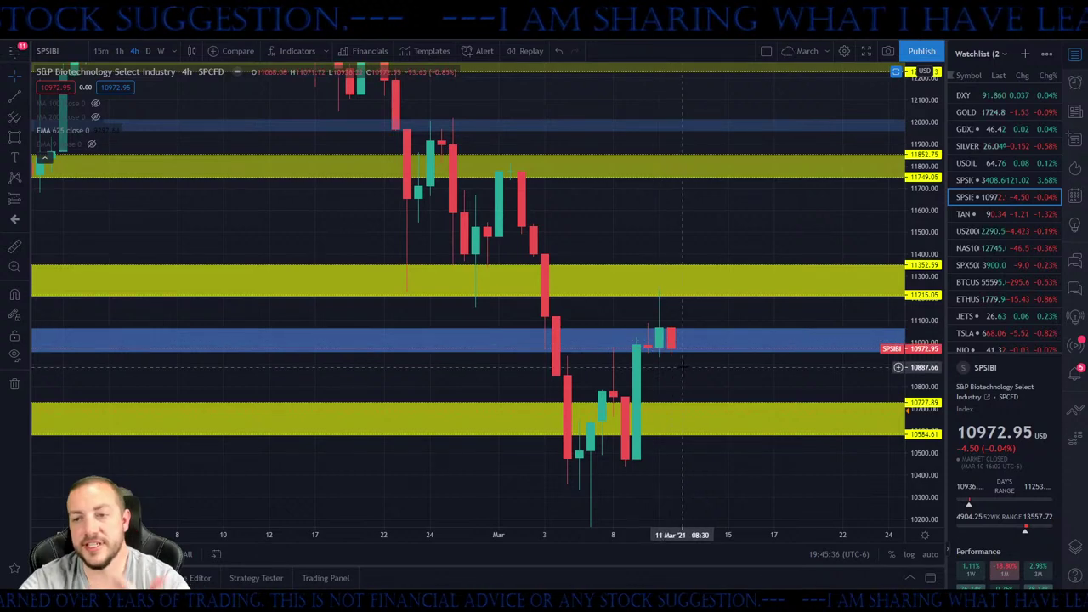
pyautogui.moveTo(685, 366); pyautogui.dragTo(744, 368)
pyautogui.scroll(2, 743, 367)
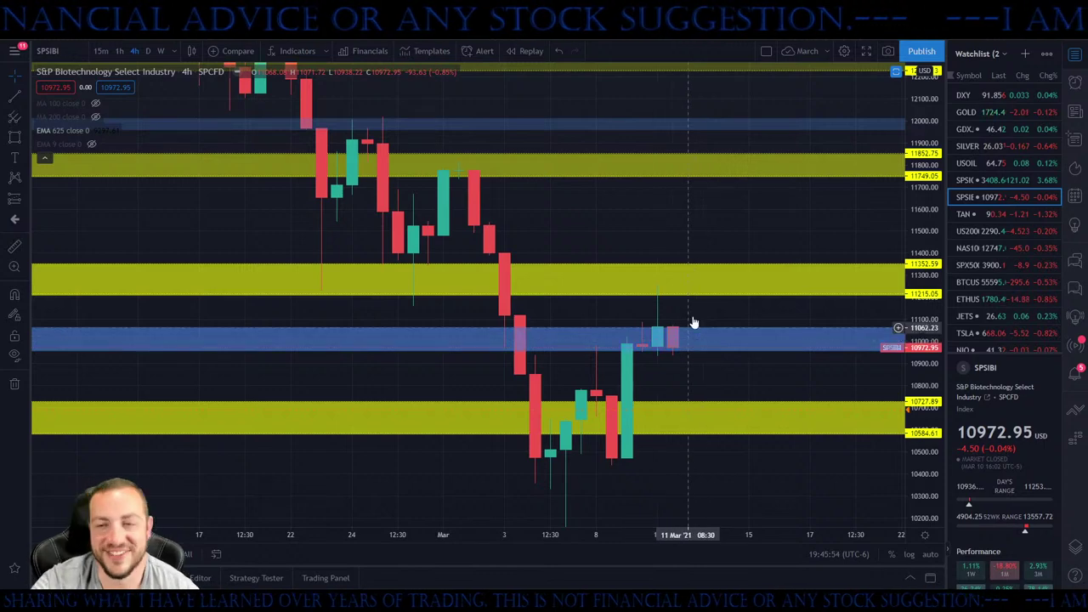
pyautogui.moveTo(710, 317); pyautogui.dragTo(740, 280)
pyautogui.scroll(-3, 733, 255)
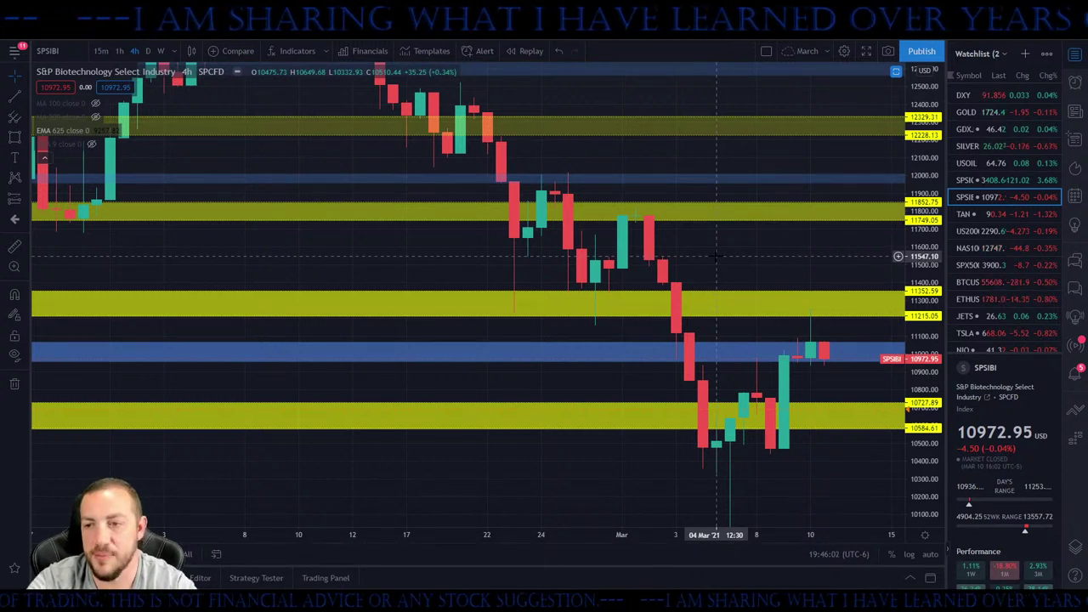
pyautogui.scroll(2, 715, 254)
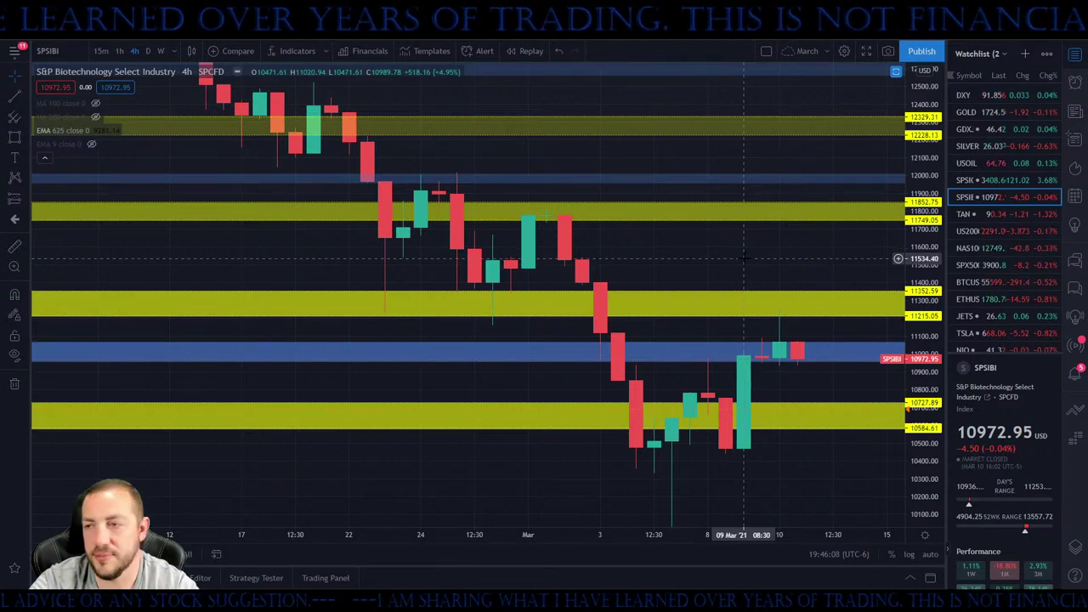
# Open the TAN 4-hour chart and examine the February and March candles below the falling trend line
pyautogui.press('Down')
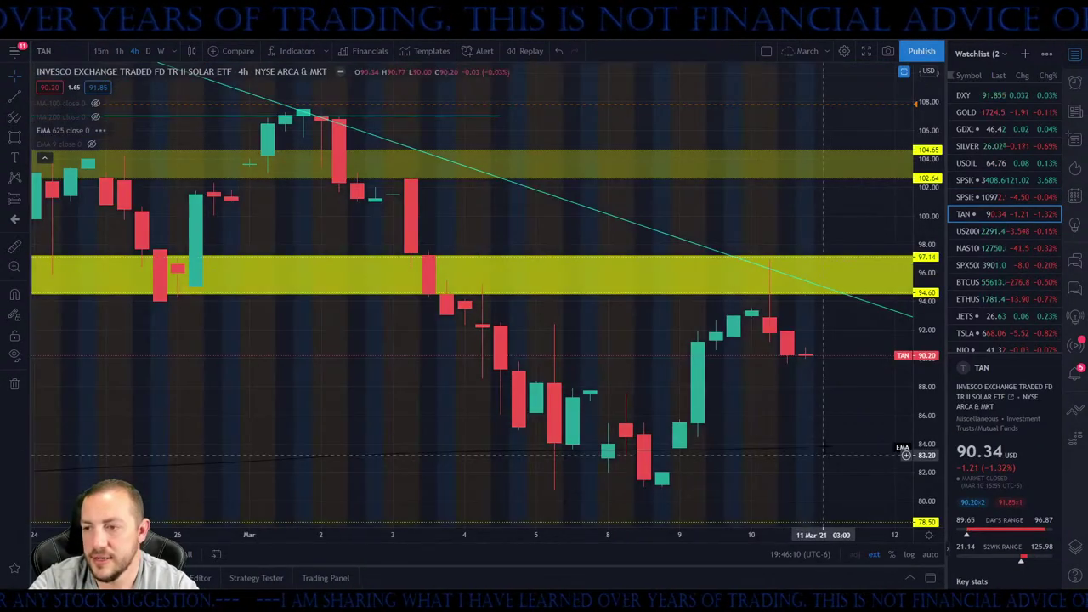
pyautogui.scroll(-3, 797, 429)
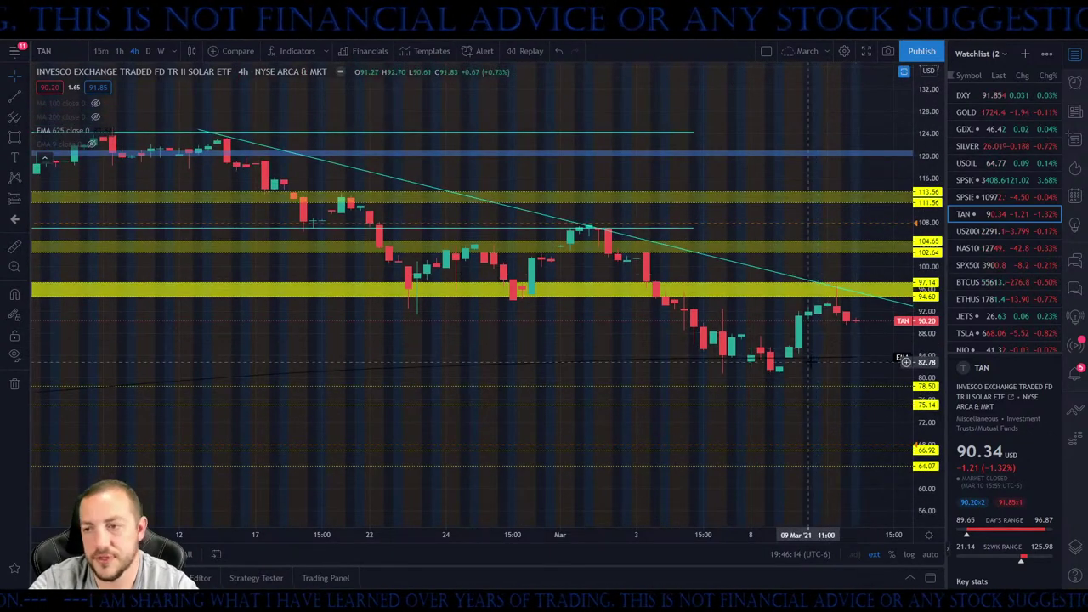
pyautogui.scroll(-2, 588, 341)
# Look up the symbol ENPH and examine TAN's candles around the falling trend line, the EMA and the yellow zone between 94.60 and 97.14
pyautogui.write('NPH')
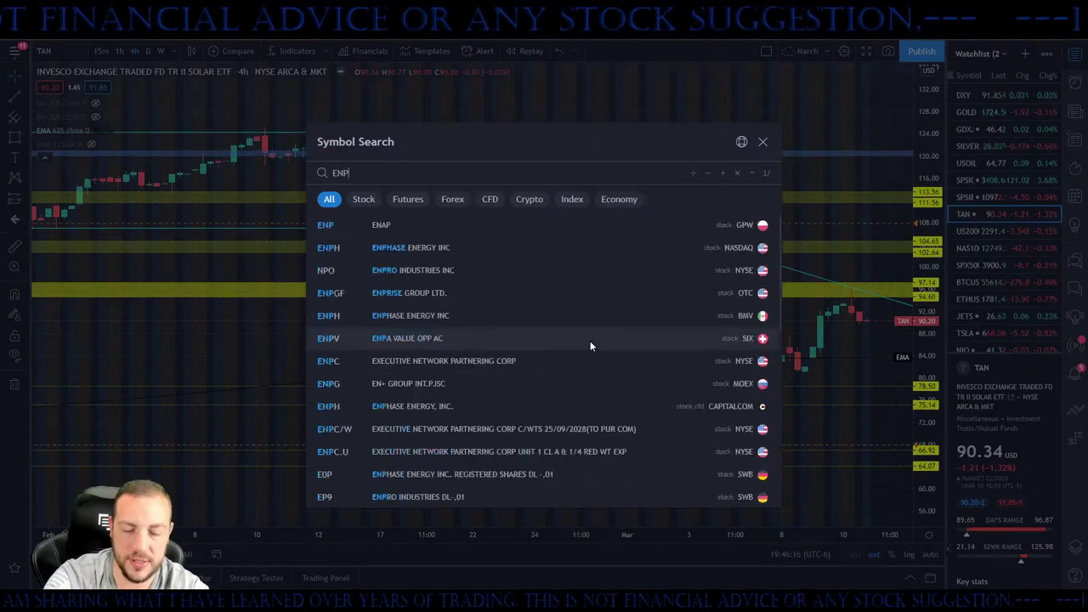
pyautogui.press('Return')
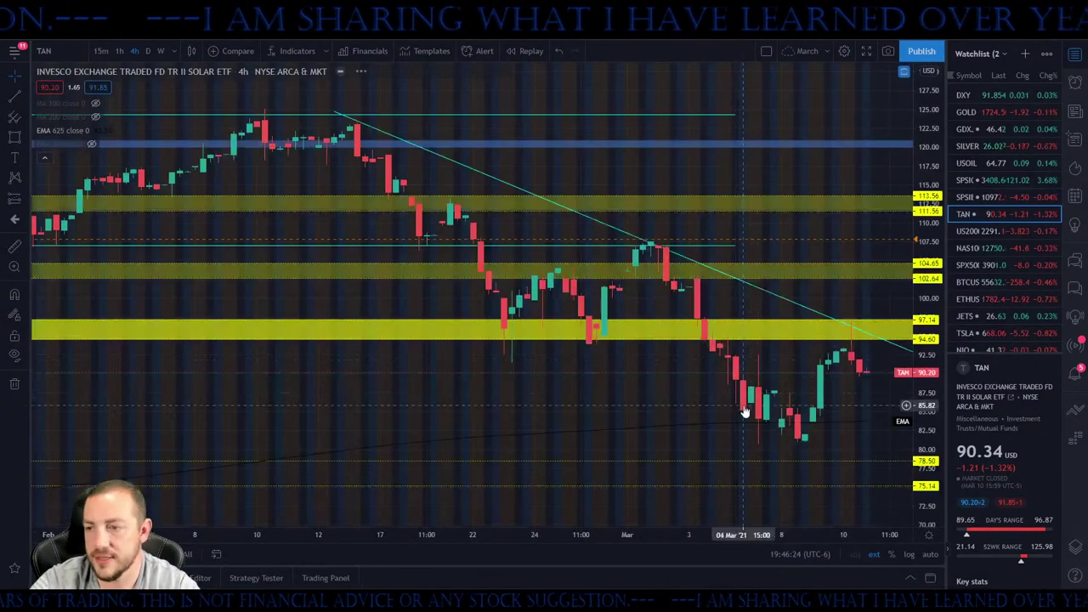
pyautogui.hscroll(5, 711, 383)
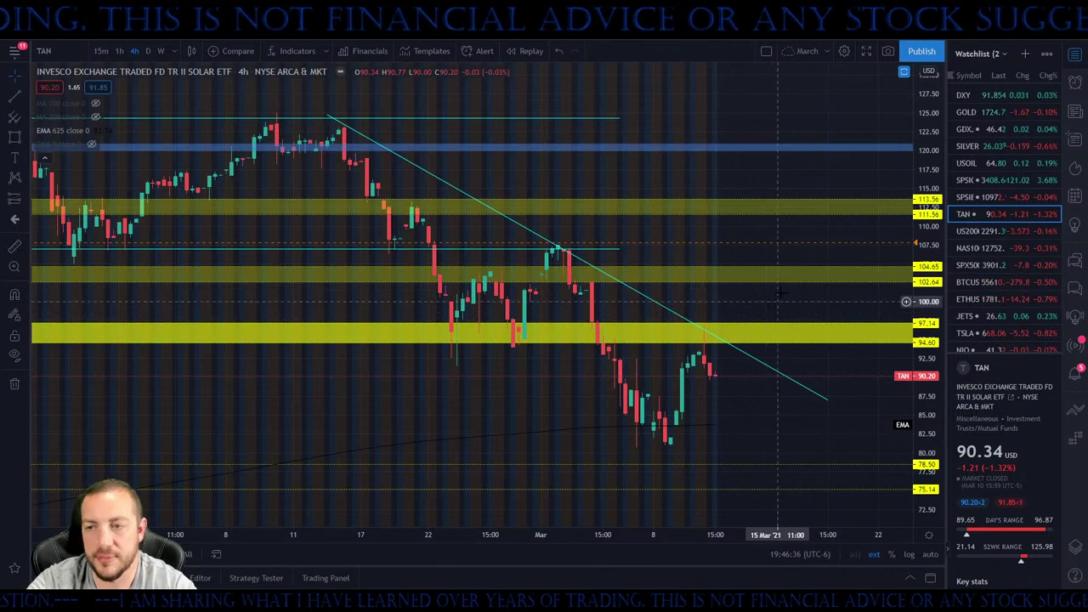
pyautogui.moveTo(769, 314); pyautogui.dragTo(811, 302)
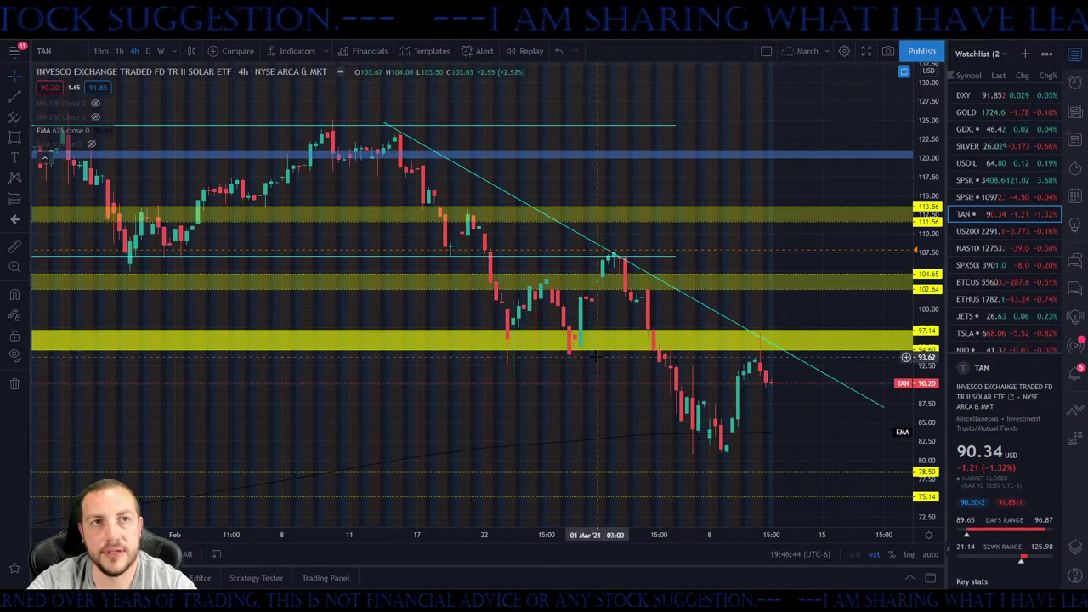
pyautogui.moveTo(589, 404); pyautogui.dragTo(634, 437)
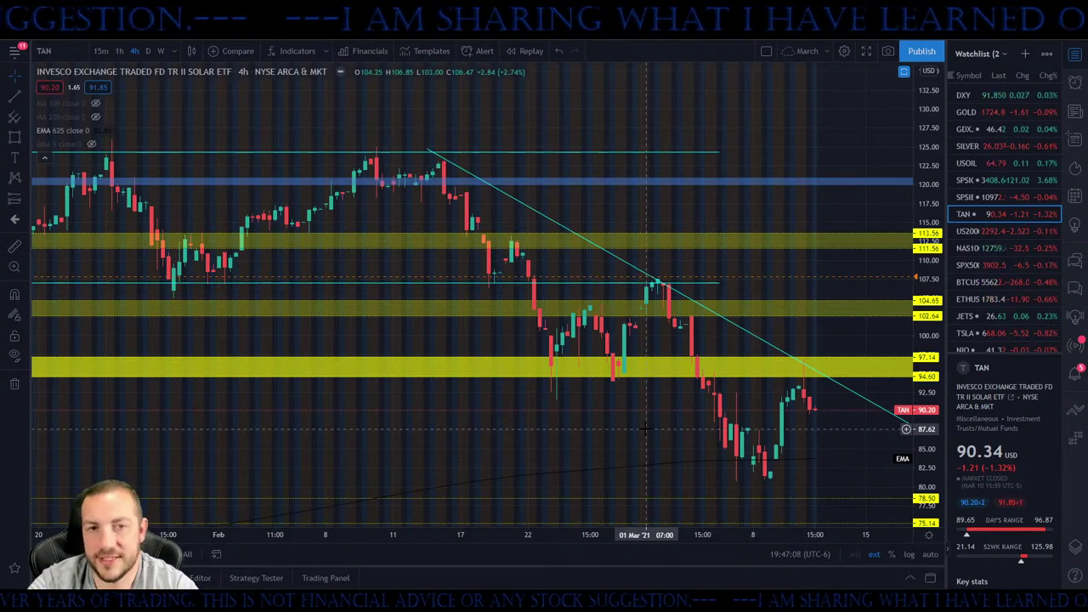
# Open the US Russ 2000 4-hour chart and extend the thin horizontal line along the February highs to about 16 March
pyautogui.press('Down')
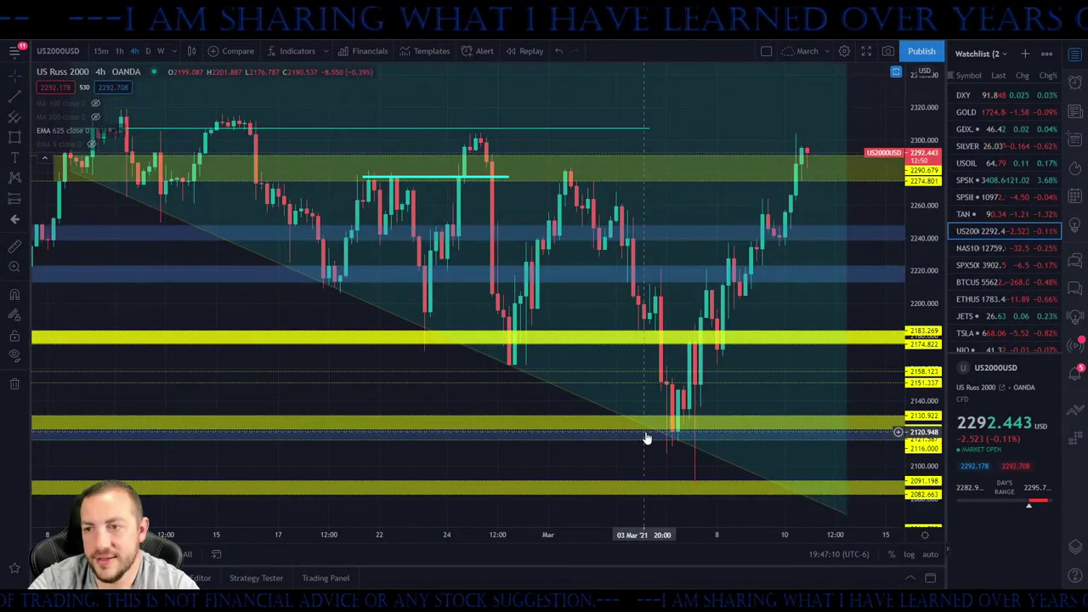
pyautogui.scroll(-5, 646, 438)
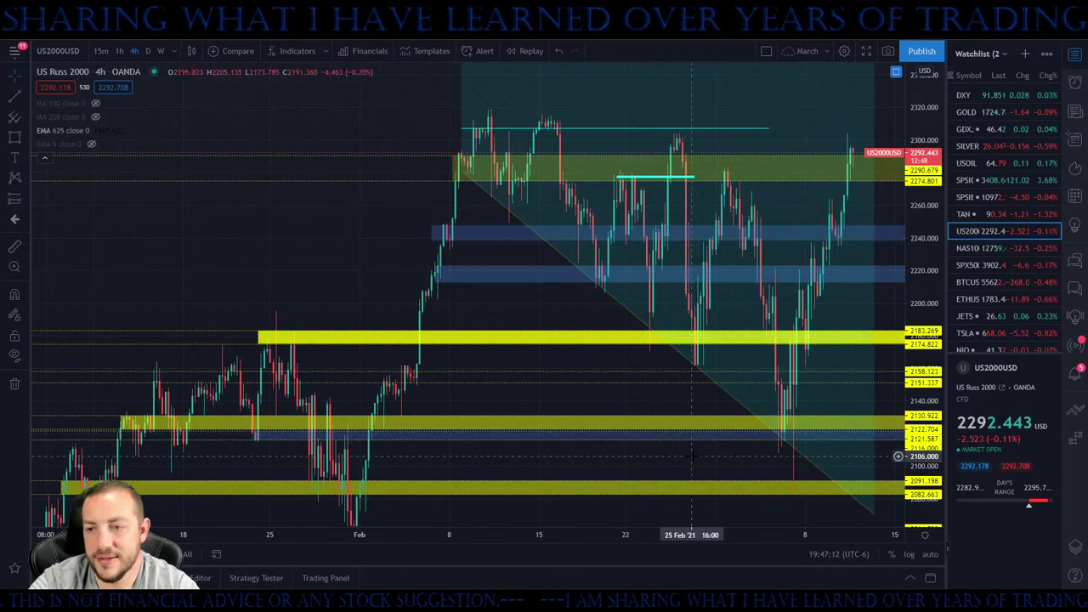
pyautogui.moveTo(663, 454); pyautogui.dragTo(578, 454)
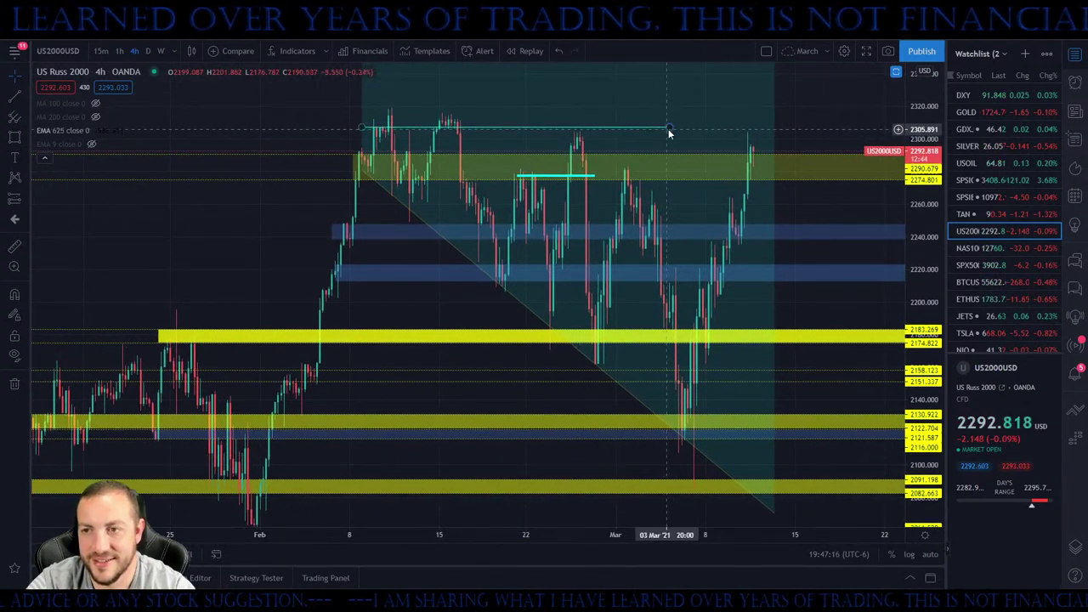
pyautogui.moveTo(669, 130)
pyautogui.mouseDown()
pyautogui.moveTo(829, 132)
pyautogui.moveTo(821, 116)
pyautogui.moveTo(818, 158)
pyautogui.mouseUp()
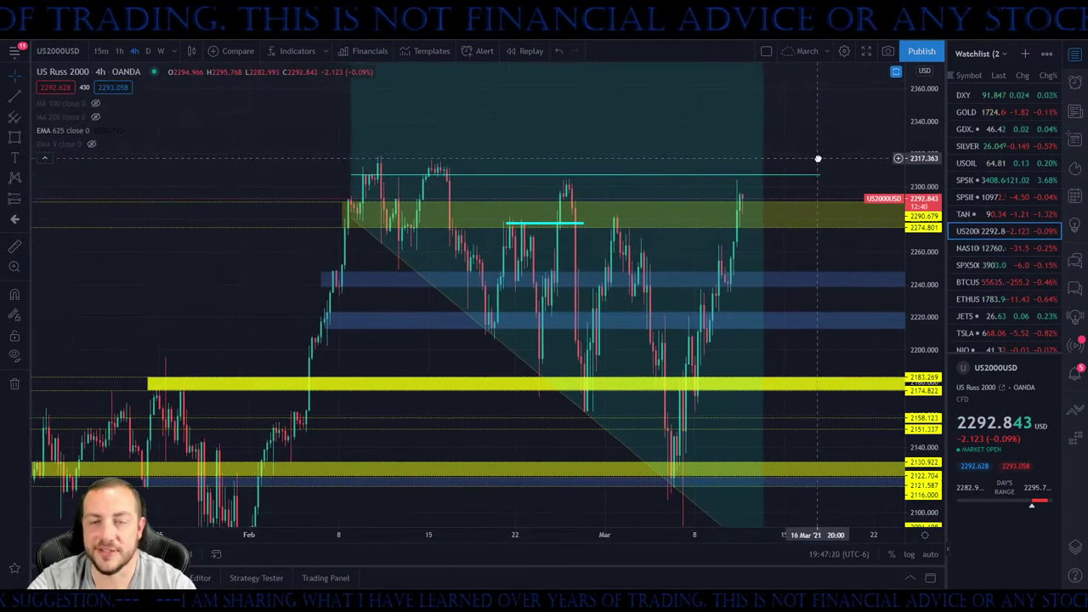
# Examine US Russ 2000's candles since early February between the extended resistance line and the falling lower edge of the shaded channel
pyautogui.scroll(3, 817, 159)
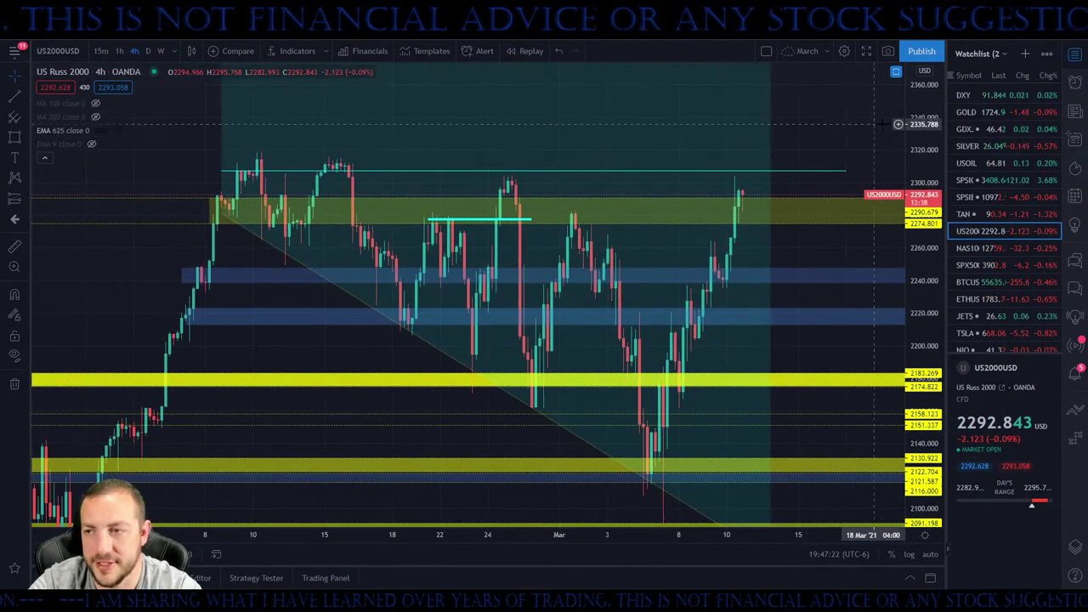
pyautogui.moveTo(907, 130); pyautogui.dragTo(906, 146)
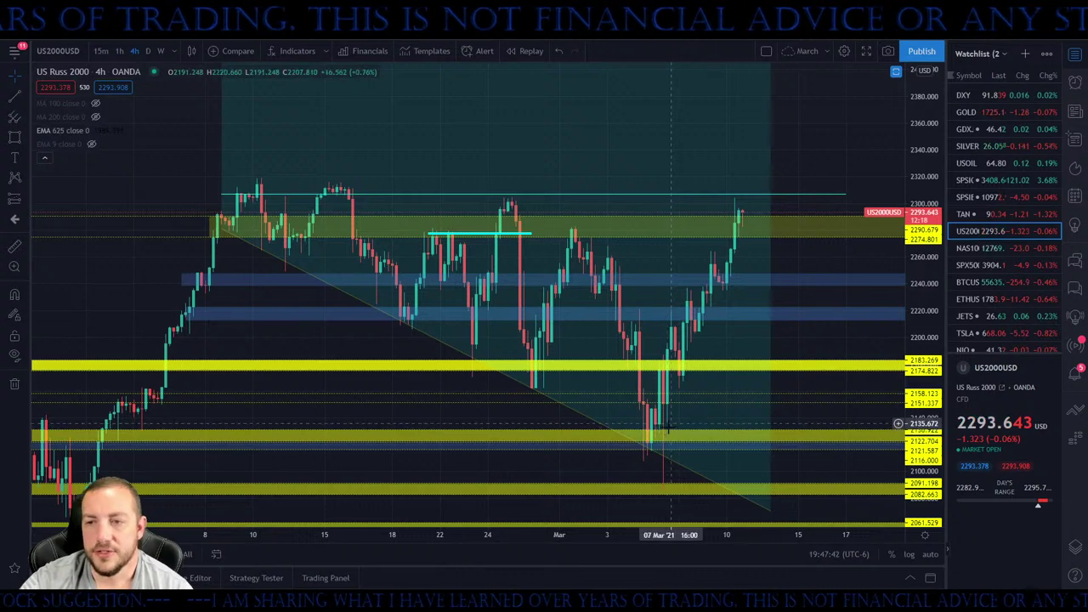
pyautogui.click(575, 235)
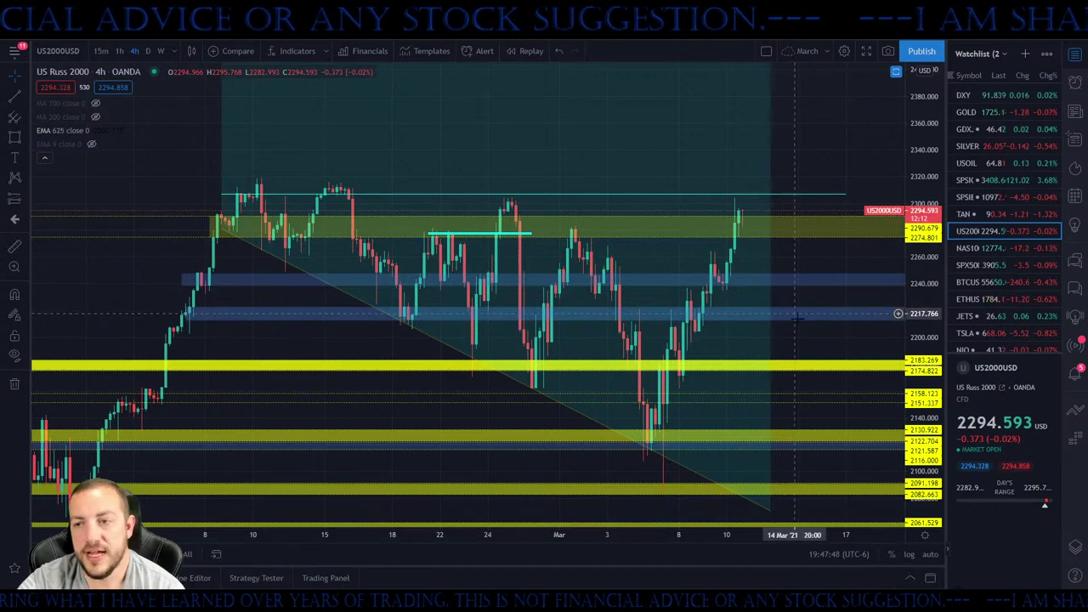
pyautogui.moveTo(824, 340); pyautogui.dragTo(852, 326)
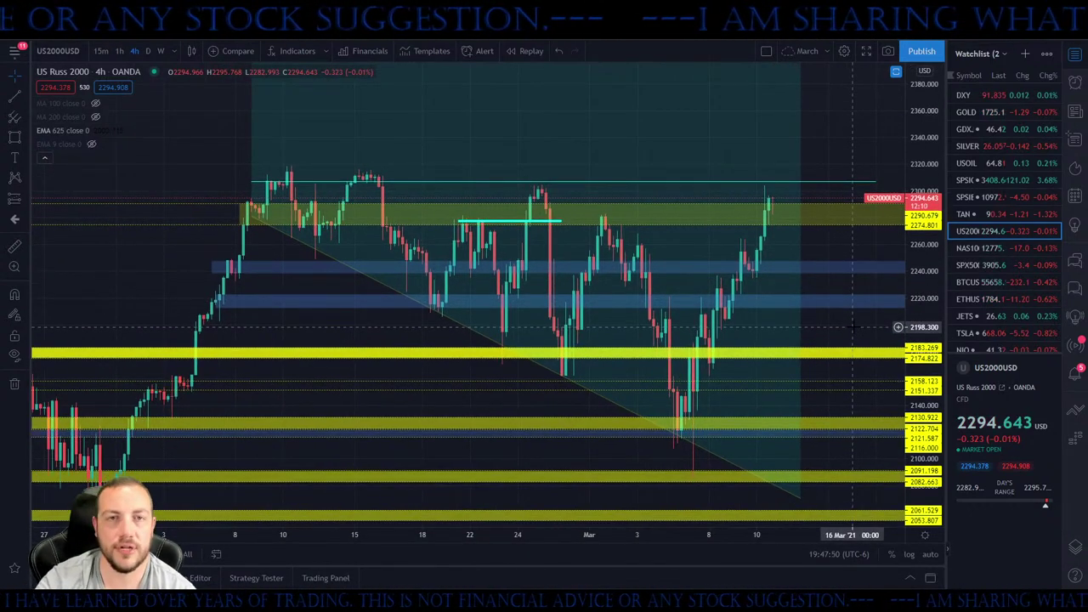
# Delete the shaded falling parallel channel from the US Russ 2000 chart
pyautogui.moveTo(925, 399)
pyautogui.mouseDown()
pyautogui.moveTo(925, 473)
pyautogui.moveTo(925, 446)
pyautogui.mouseUp()
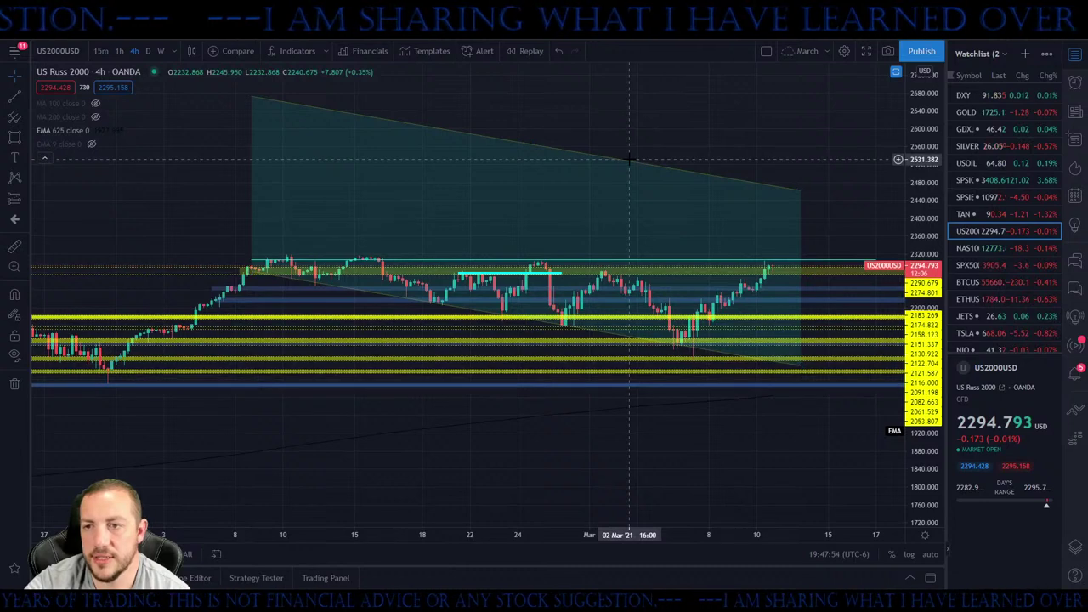
pyautogui.click(630, 166)
pyautogui.press('Delete')
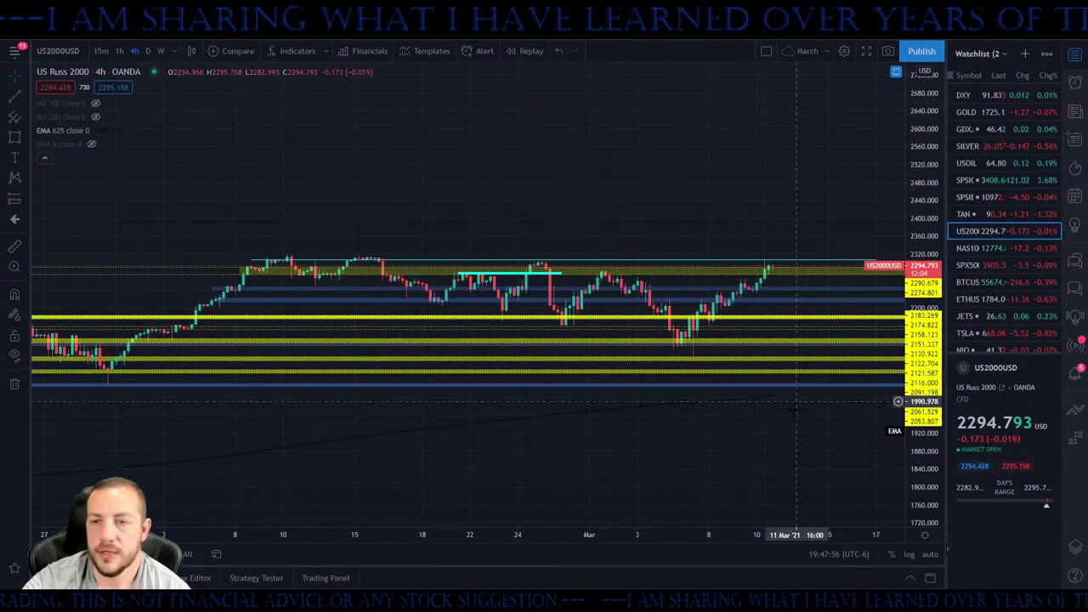
pyautogui.moveTo(925, 444)
pyautogui.mouseDown()
pyautogui.moveTo(939, 114)
pyautogui.moveTo(935, 127)
pyautogui.mouseUp()
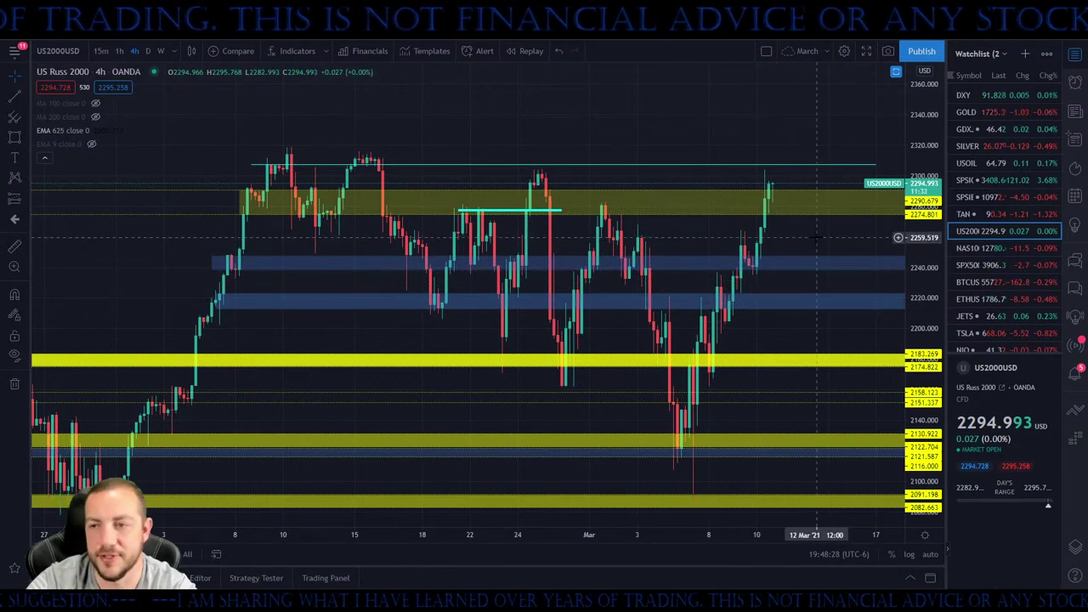
# Examine US Russ 2000's latest March candles against the horizontal resistance line and the yellow and blue price zones
pyautogui.scroll(3, 816, 238)
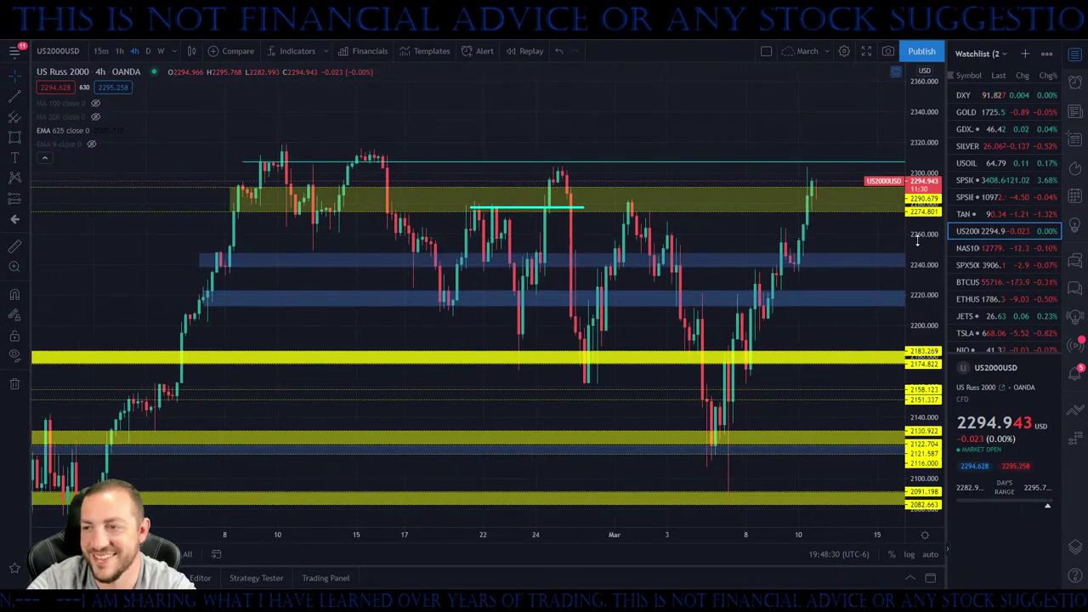
pyautogui.moveTo(839, 240); pyautogui.dragTo(854, 221)
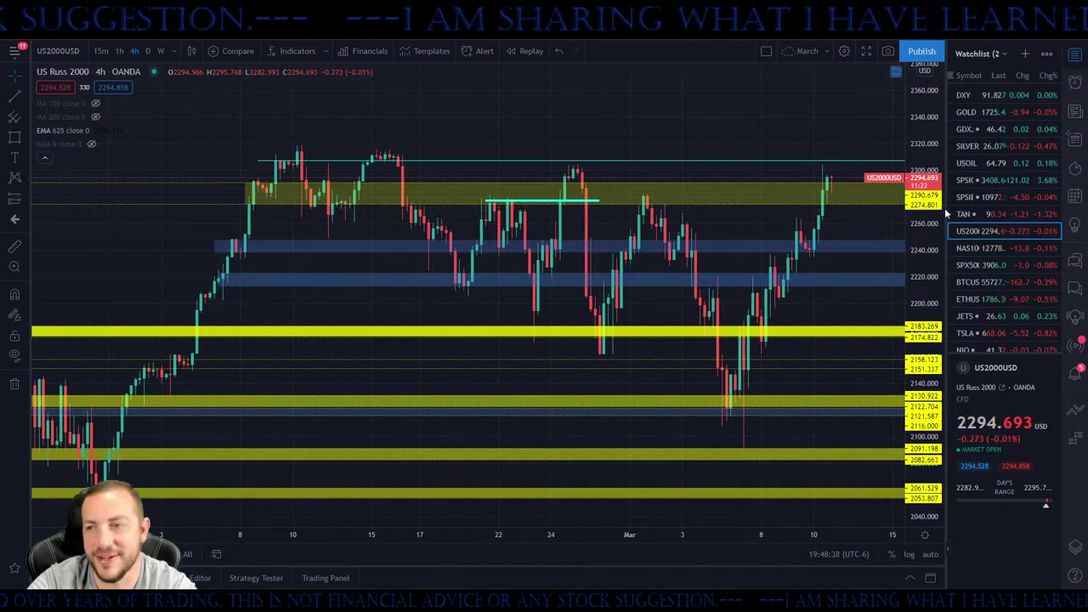
pyautogui.scroll(-2, 914, 226)
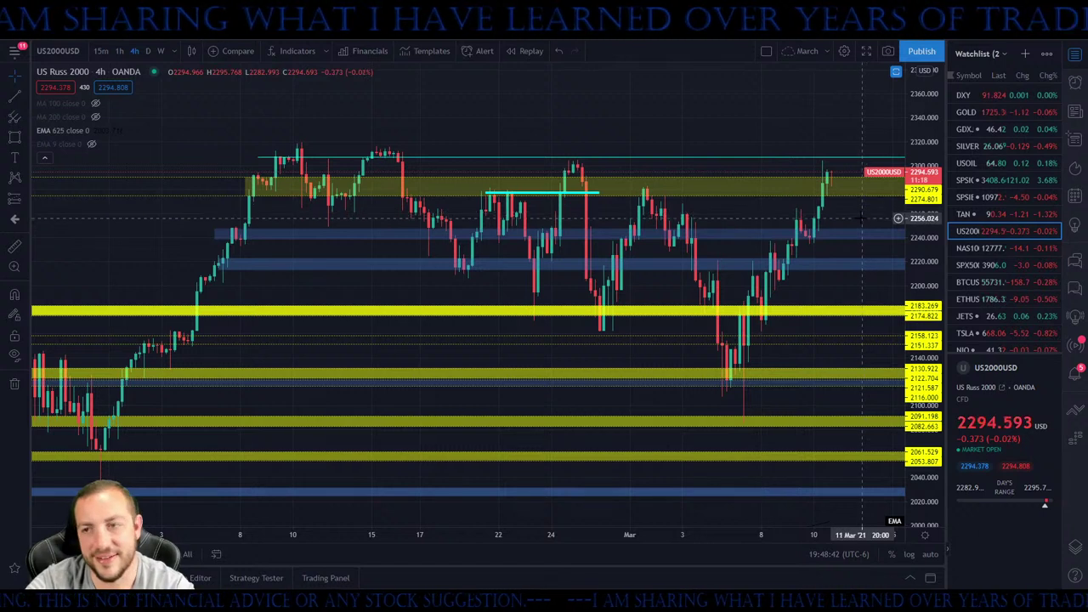
# Examine US Russ 2000's price history back to January against the horizontal resistance line, the price zones and the rising EMA
pyautogui.moveTo(863, 212); pyautogui.dragTo(838, 212)
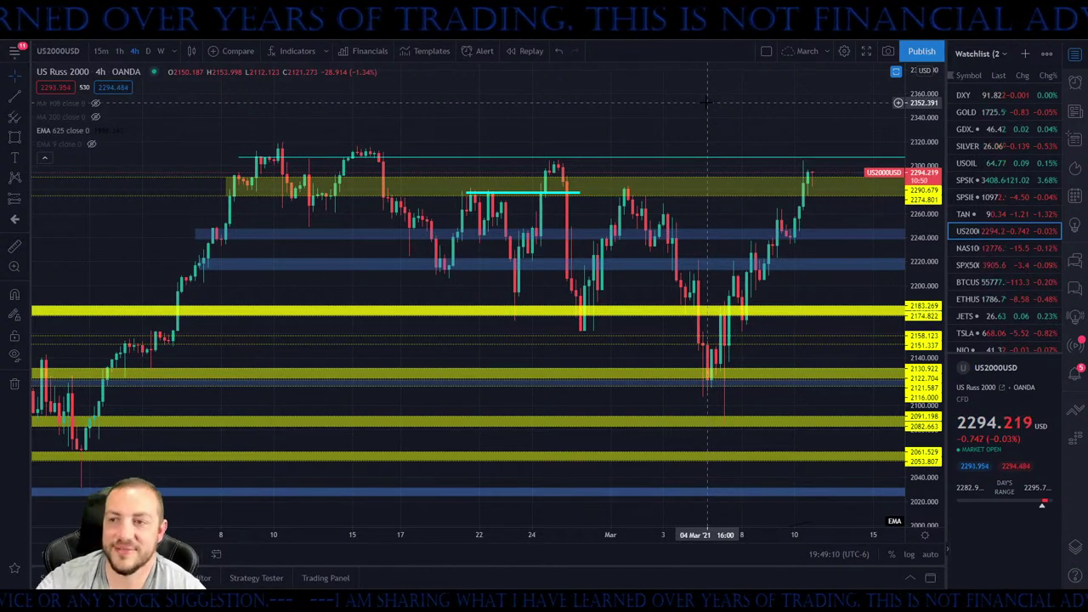
pyautogui.scroll(-5, 646, 108)
pyautogui.moveTo(923, 113); pyautogui.dragTo(922, 255)
pyautogui.moveTo(607, 413); pyautogui.dragTo(493, 378)
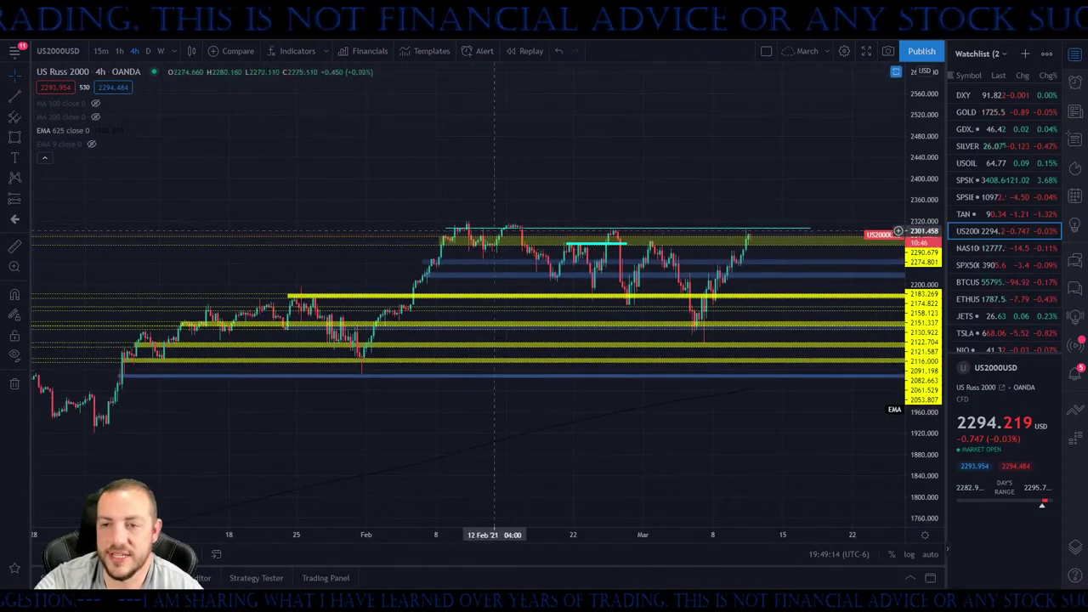
pyautogui.hscroll(-3, 790, 176)
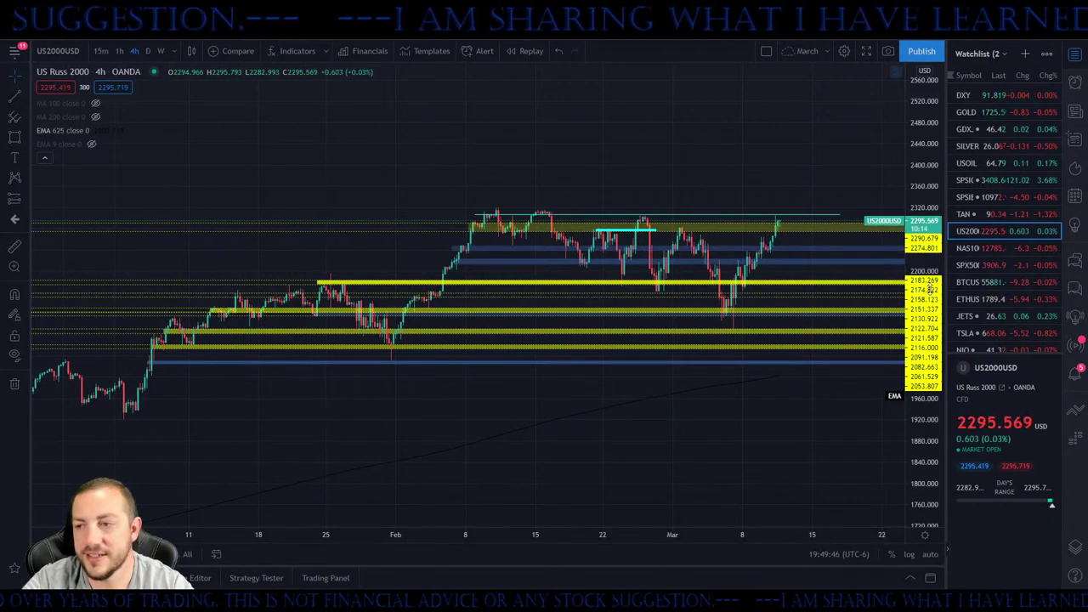
pyautogui.moveTo(923, 298); pyautogui.dragTo(920, 255)
pyautogui.moveTo(843, 183); pyautogui.dragTo(777, 169)
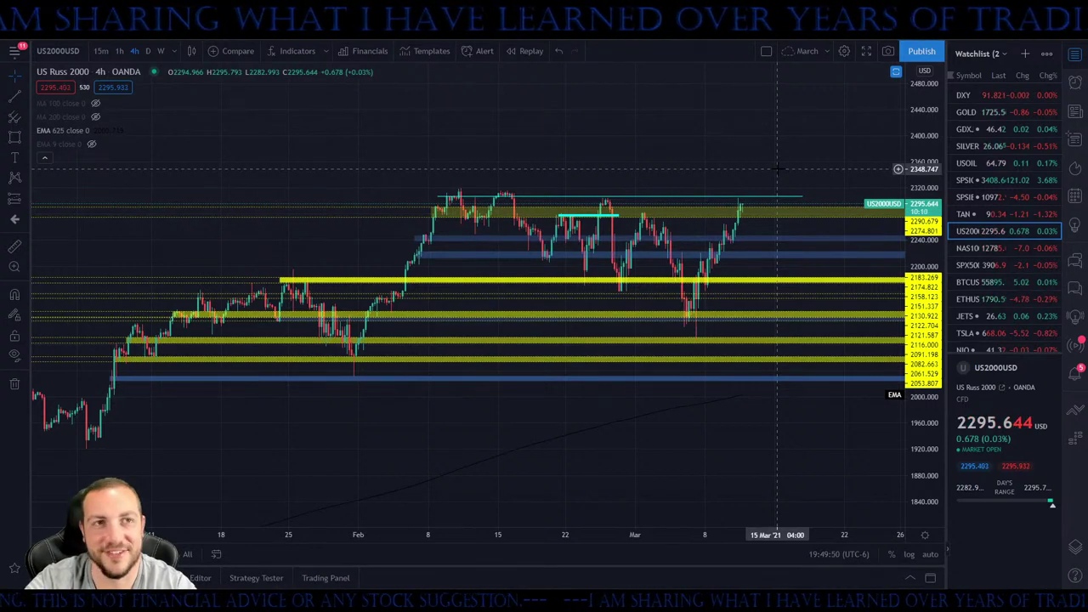
# Open the US Nas 100 4-hour chart and set the horizontal line along the March lows to 4px thickness
pyautogui.press('Down')
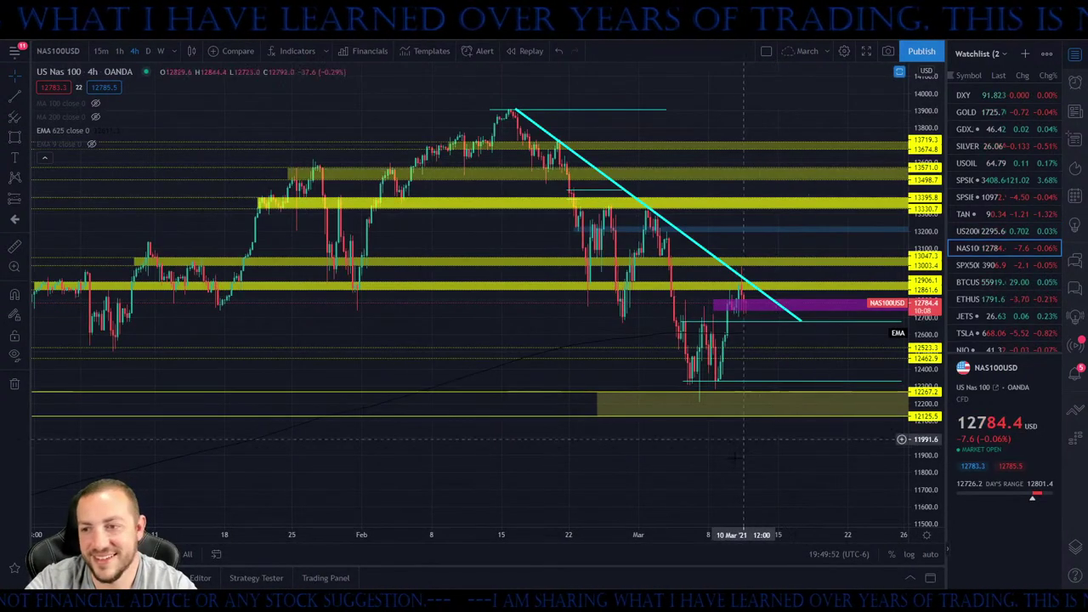
pyautogui.scroll(2, 778, 450)
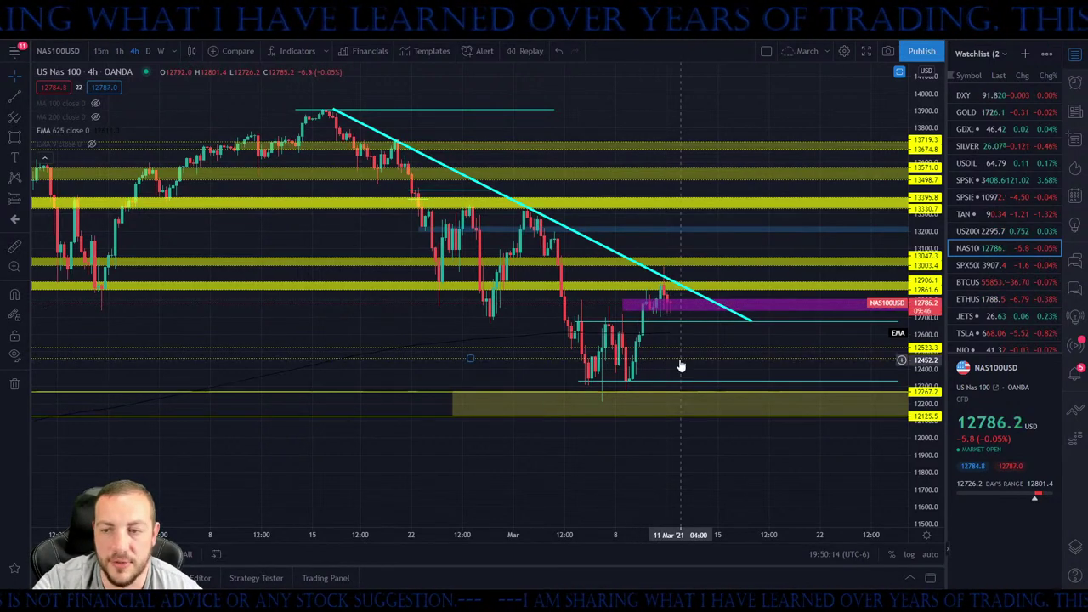
pyautogui.click(593, 381)
pyautogui.click(629, 82)
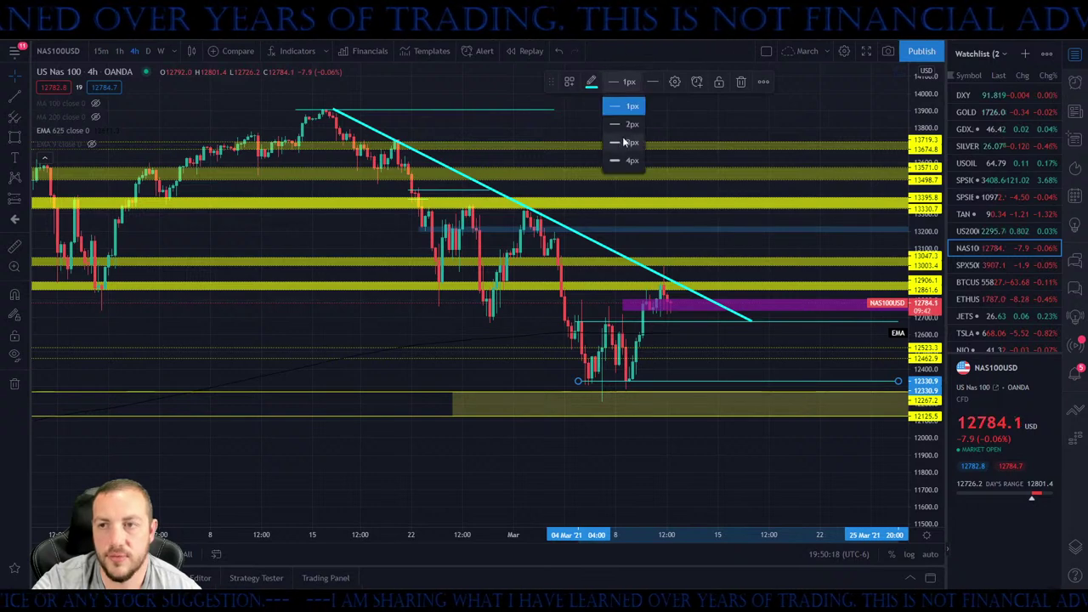
pyautogui.click(625, 161)
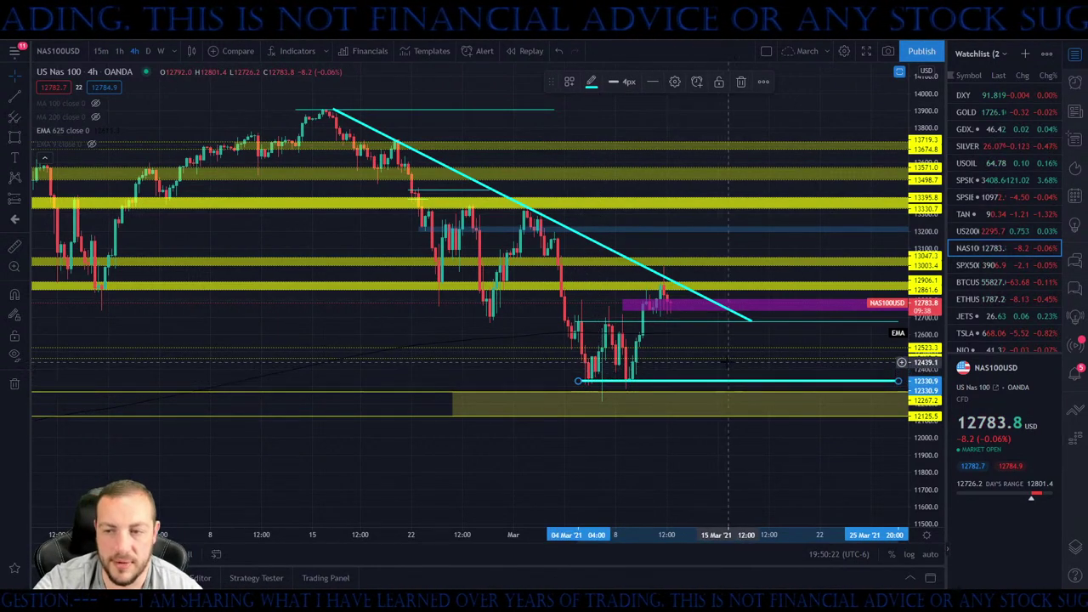
# Examine US Nas 100's March candles between the falling trend line, the purple zone and the thick support line along the lows
pyautogui.moveTo(715, 366); pyautogui.dragTo(627, 366)
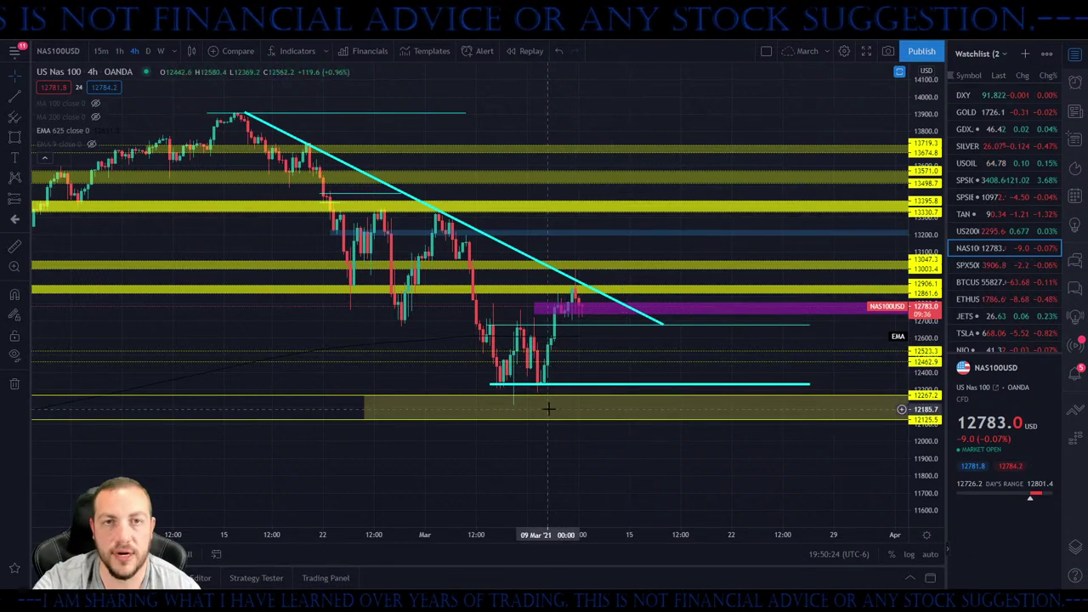
pyautogui.click(592, 303)
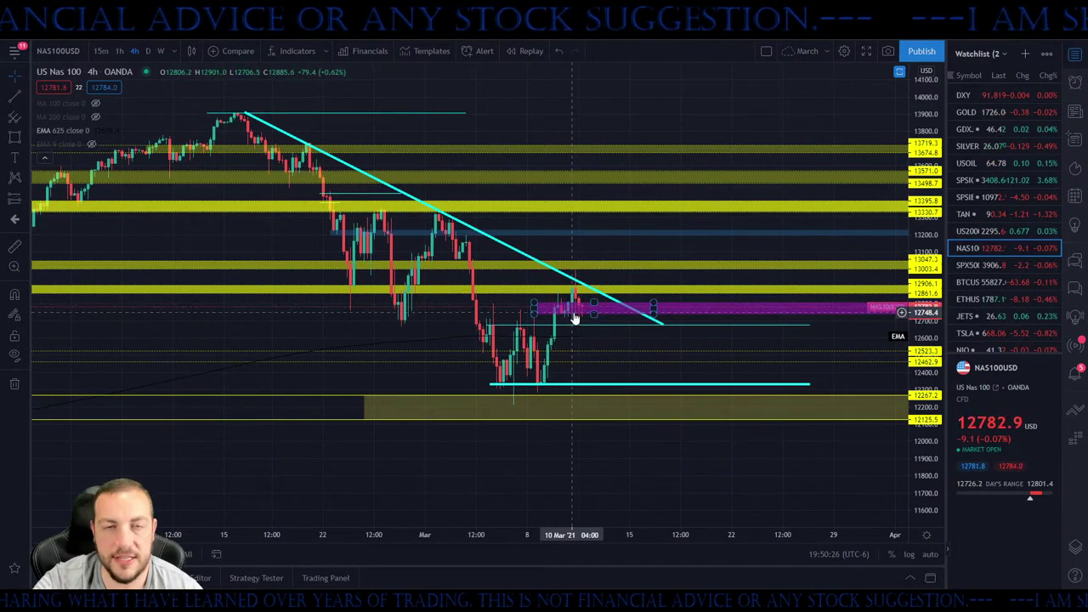
pyautogui.click(590, 387)
pyautogui.moveTo(590, 387); pyautogui.dragTo(543, 389)
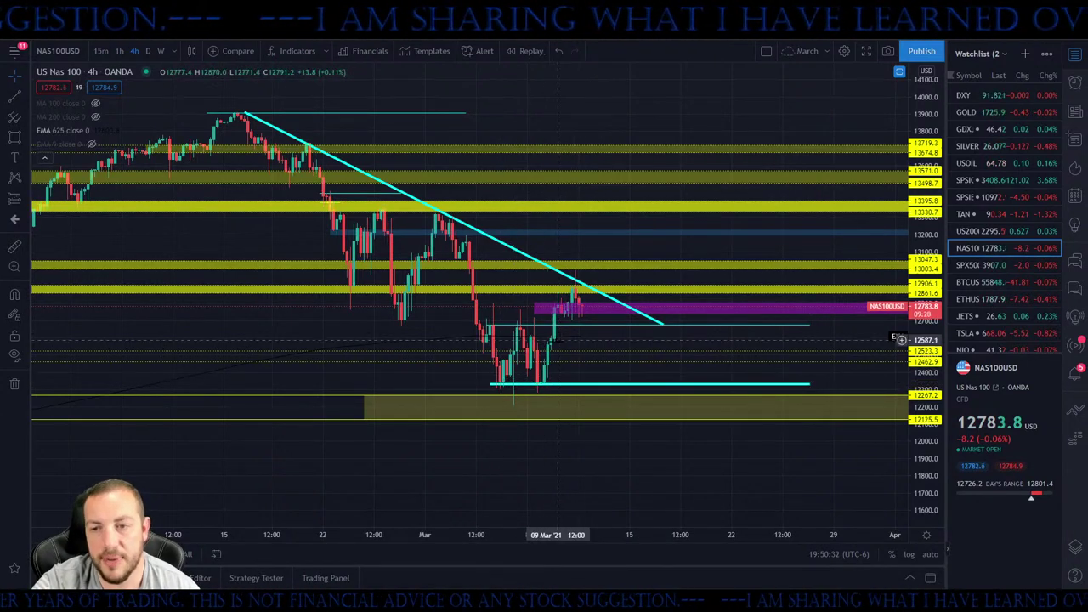
pyautogui.click(549, 368)
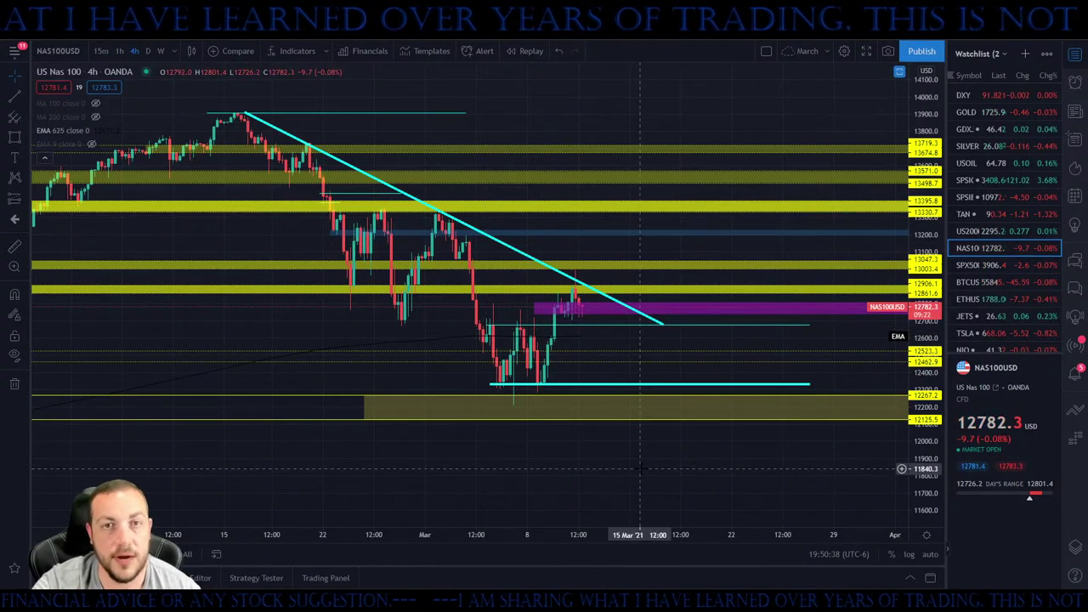
pyautogui.scroll(-2, 640, 468)
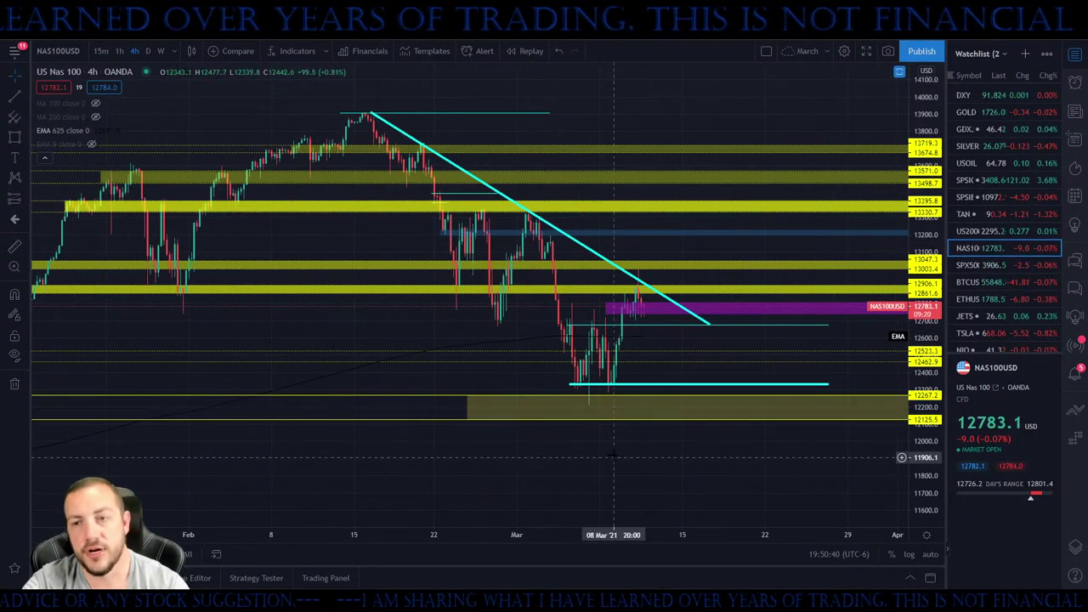
pyautogui.moveTo(672, 340); pyautogui.dragTo(707, 340)
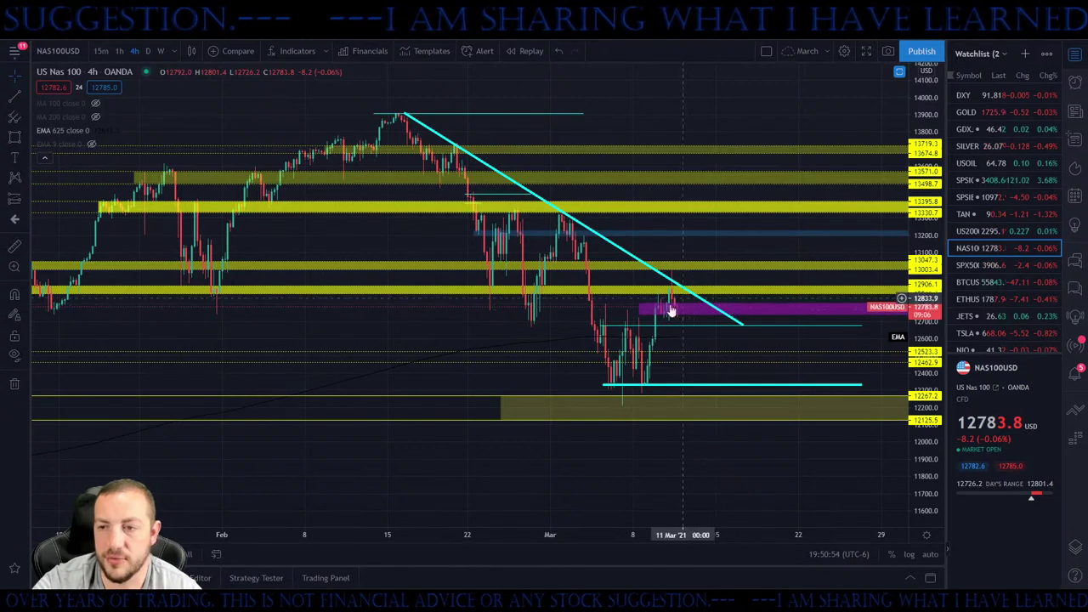
pyautogui.moveTo(724, 314); pyautogui.dragTo(797, 280)
pyautogui.scroll(2, 797, 278)
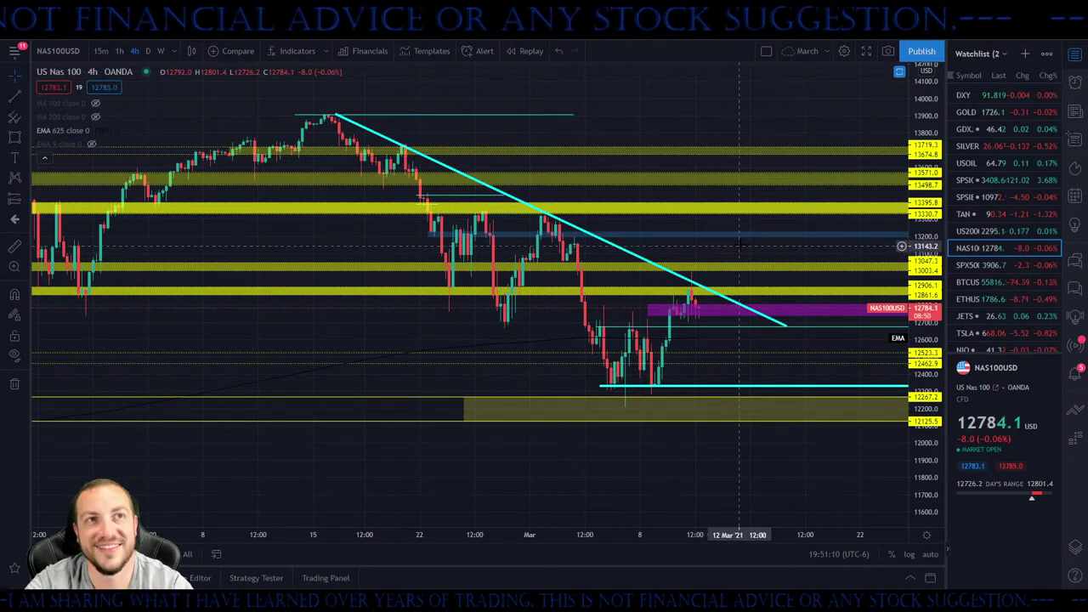
pyautogui.scroll(2, 741, 244)
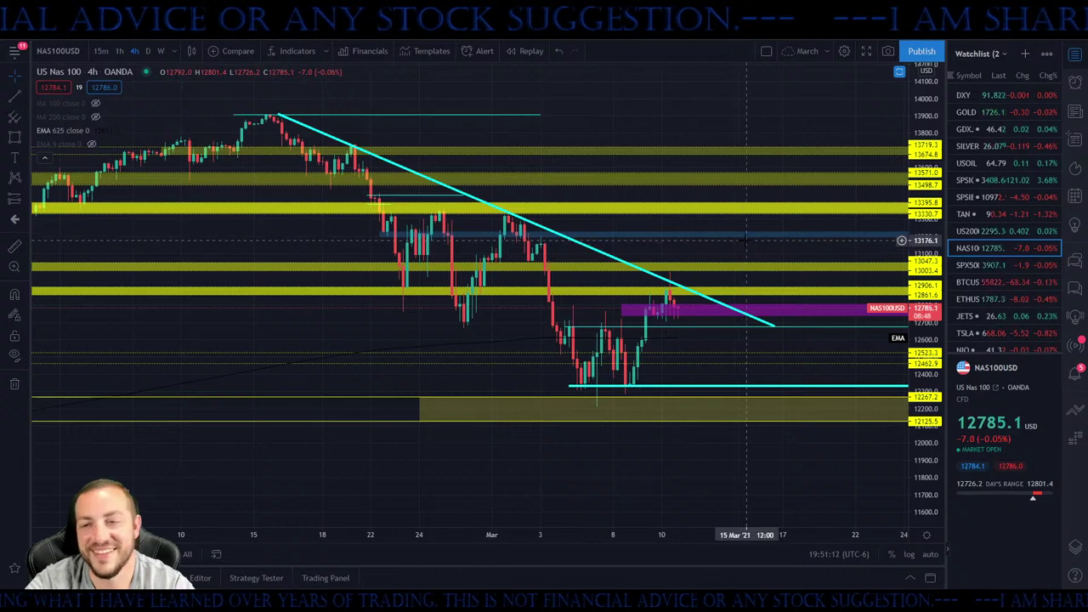
# Open the S&P 500 Index 4-hour chart and examine its latest candles against the falling trend line, the horizontal resistance line and the price zones
pyautogui.press('Down')
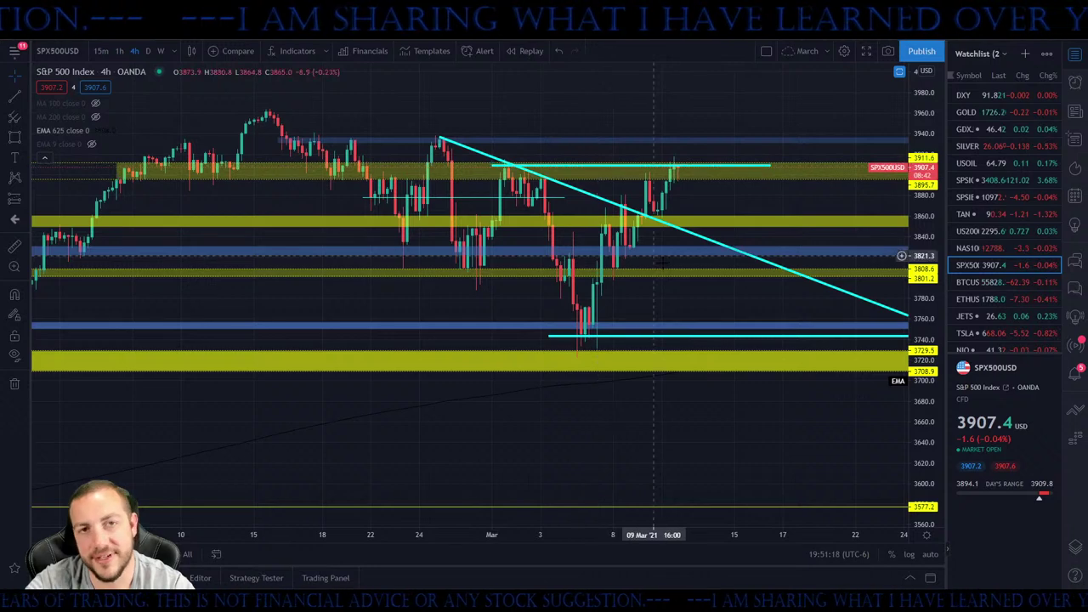
pyautogui.scroll(2, 595, 196)
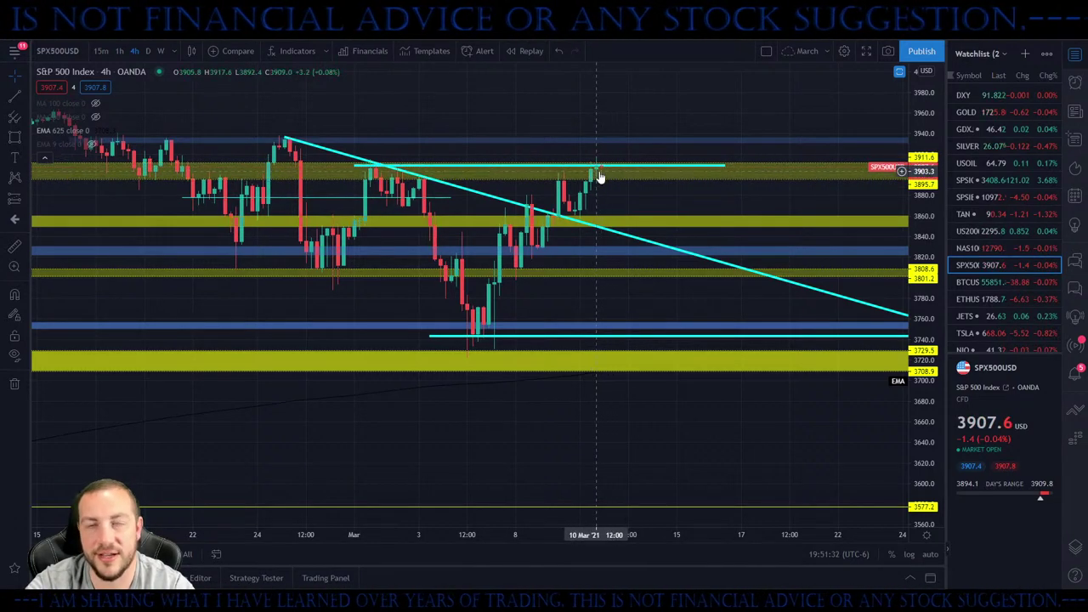
pyautogui.moveTo(633, 196); pyautogui.dragTo(794, 230)
pyautogui.scroll(2, 759, 231)
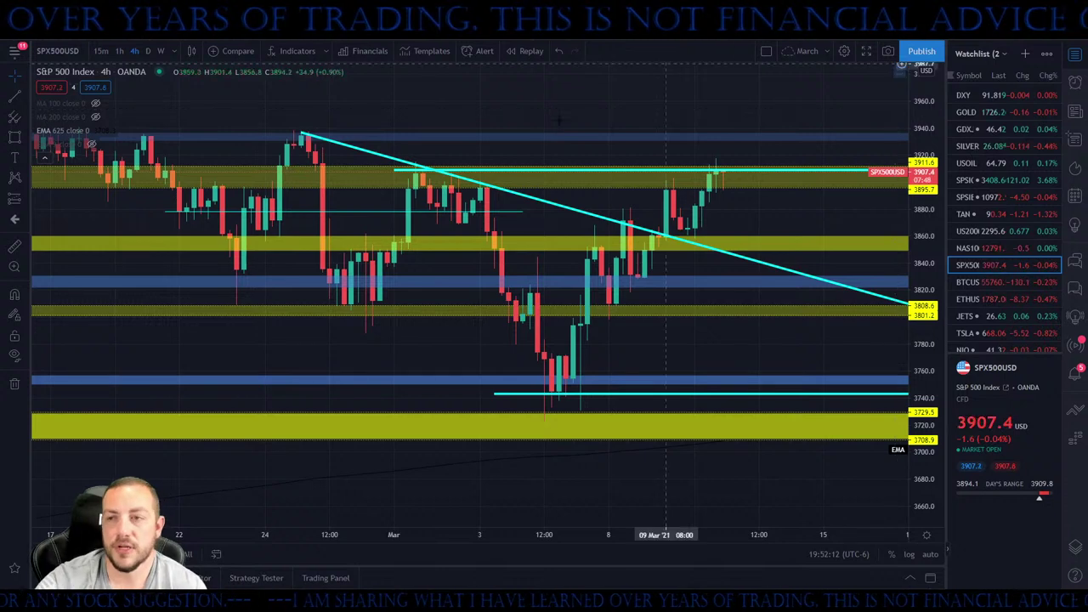
pyautogui.scroll(-3, 744, 193)
pyautogui.scroll(-2, 745, 194)
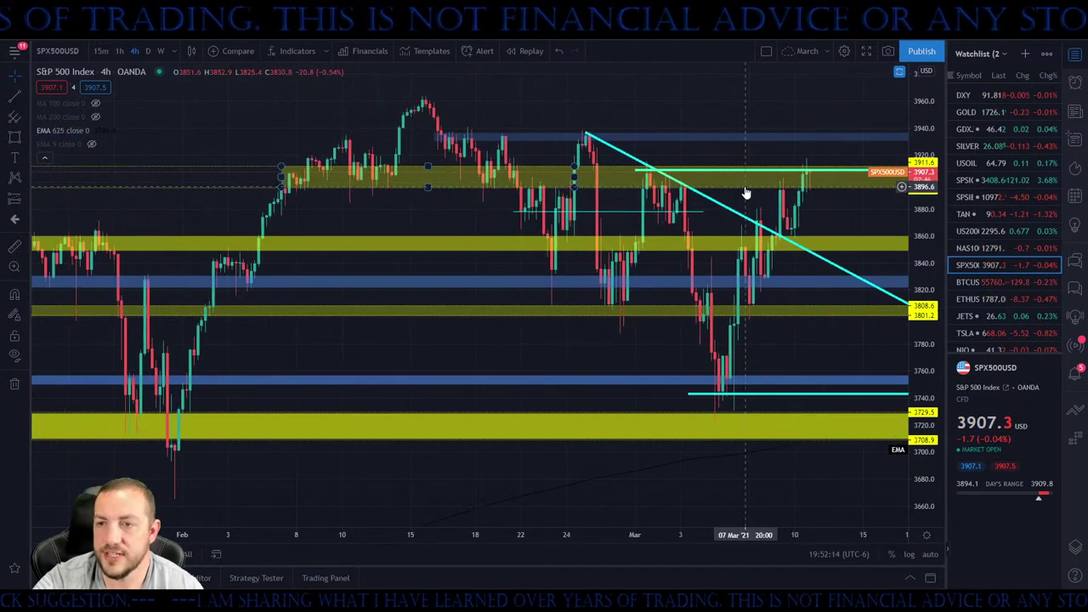
pyautogui.moveTo(749, 195); pyautogui.dragTo(696, 230)
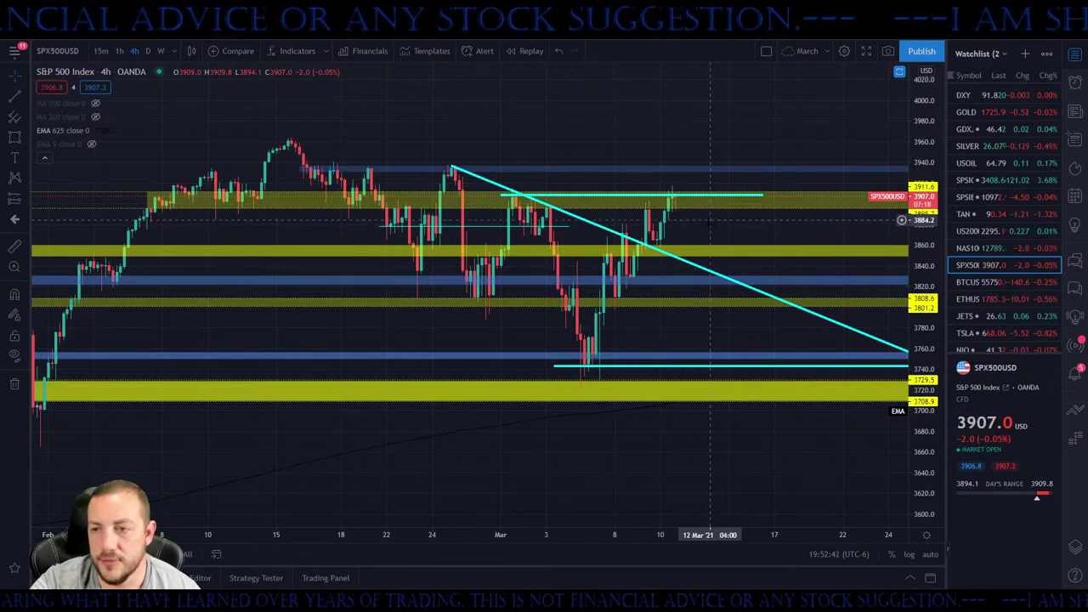
pyautogui.moveTo(714, 221); pyautogui.dragTo(818, 213)
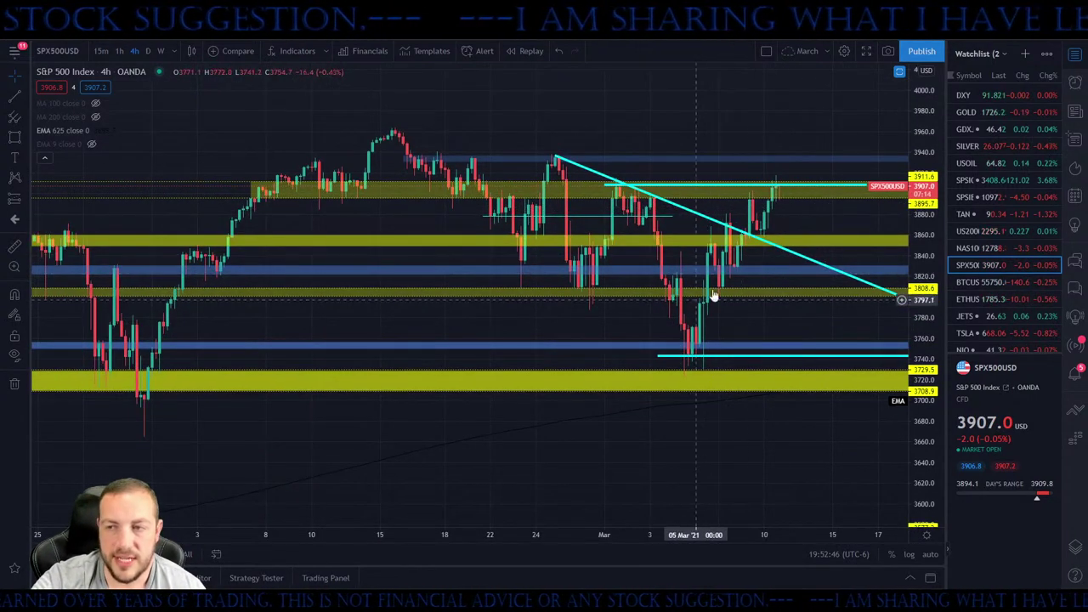
pyautogui.click(969, 248)
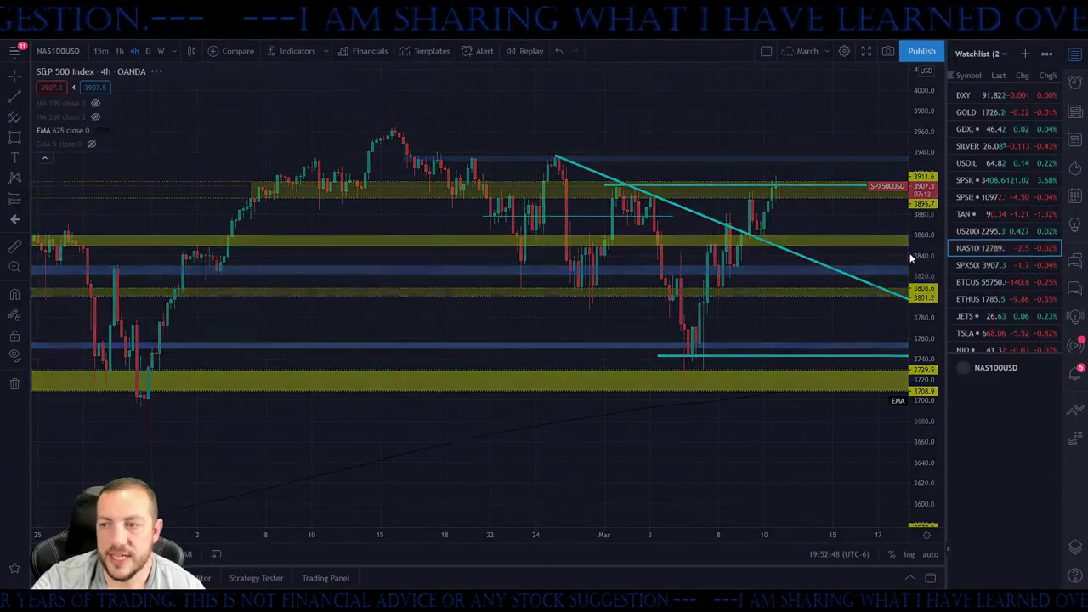
pyautogui.click(982, 265)
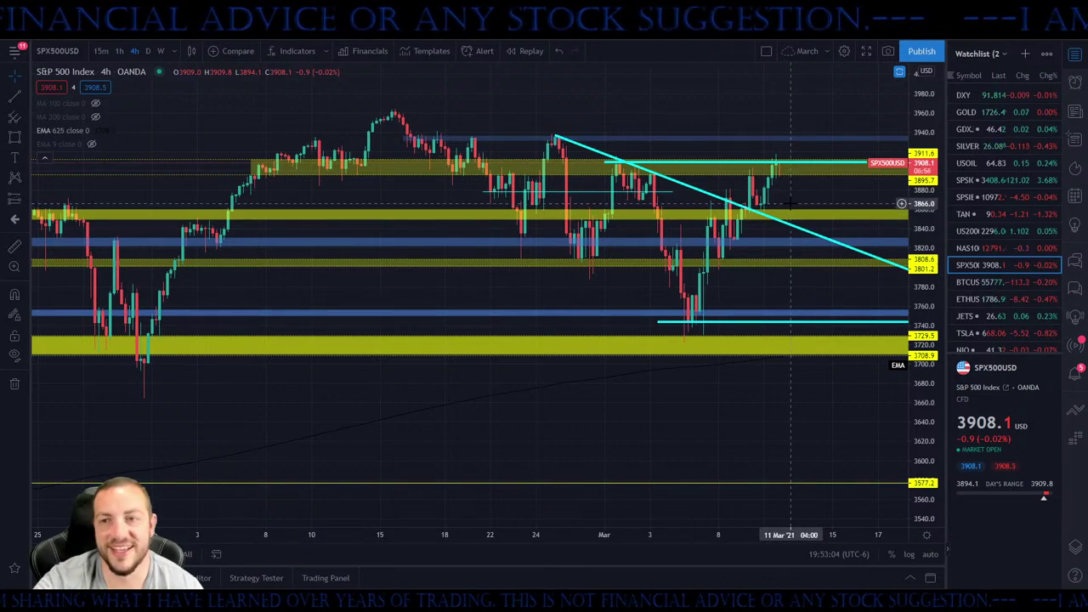
# Draw a thin blue rectangular zone at about 4190 in the empty area above the S&P 500 candles, starting around 22 February
pyautogui.moveTo(679, 155); pyautogui.dragTo(624, 431)
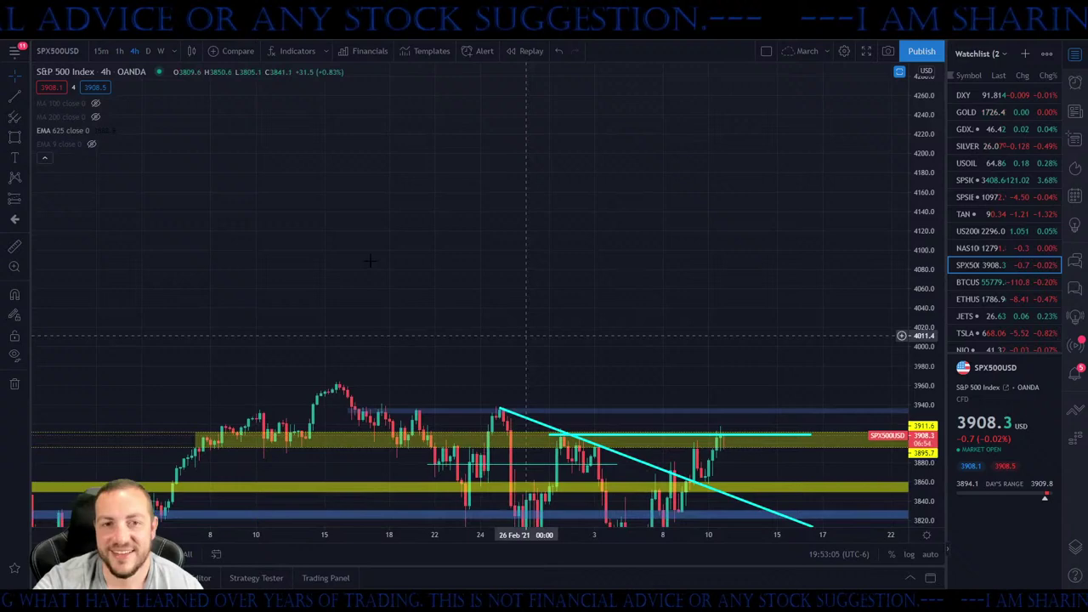
pyautogui.click(15, 136)
pyautogui.moveTo(451, 161); pyautogui.dragTo(935, 169)
pyautogui.moveTo(542, 213); pyautogui.dragTo(352, 280)
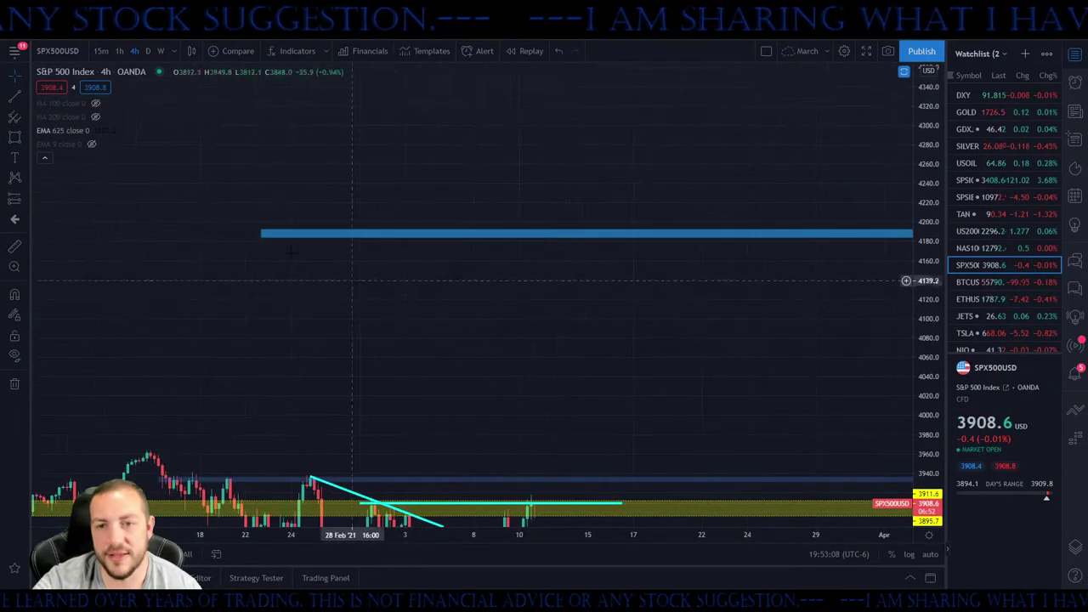
# Sketch brush curves at the blue zone's start showing price consolidating there, then reversing or breaking through, approached from both above and below
pyautogui.click(26, 137)
pyautogui.click(55, 138)
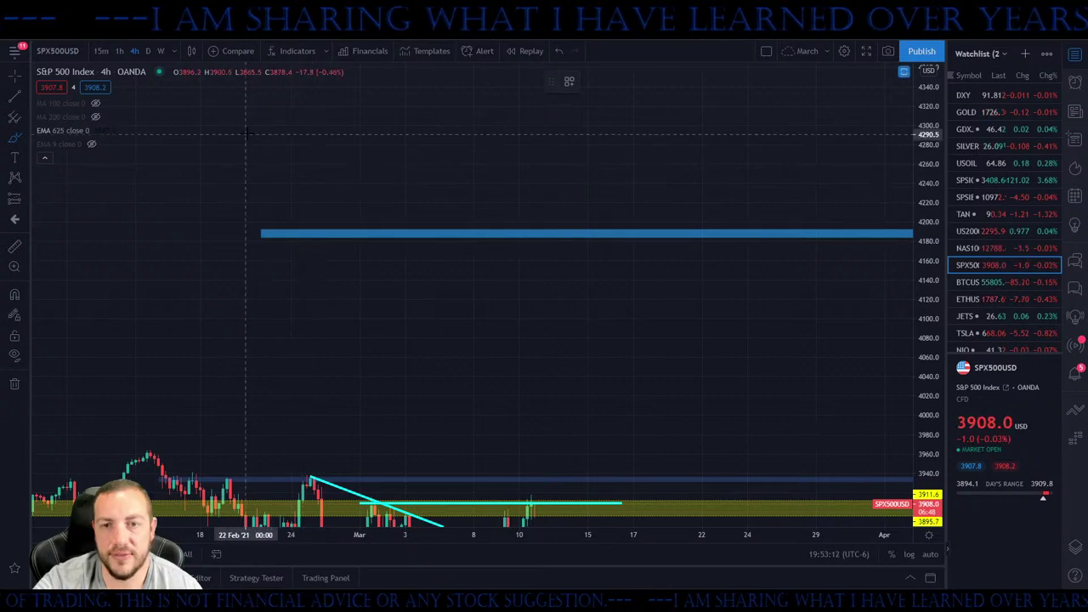
pyautogui.moveTo(246, 134)
pyautogui.mouseDown()
pyautogui.moveTo(294, 226)
pyautogui.moveTo(336, 231)
pyautogui.moveTo(400, 326)
pyautogui.mouseUp()
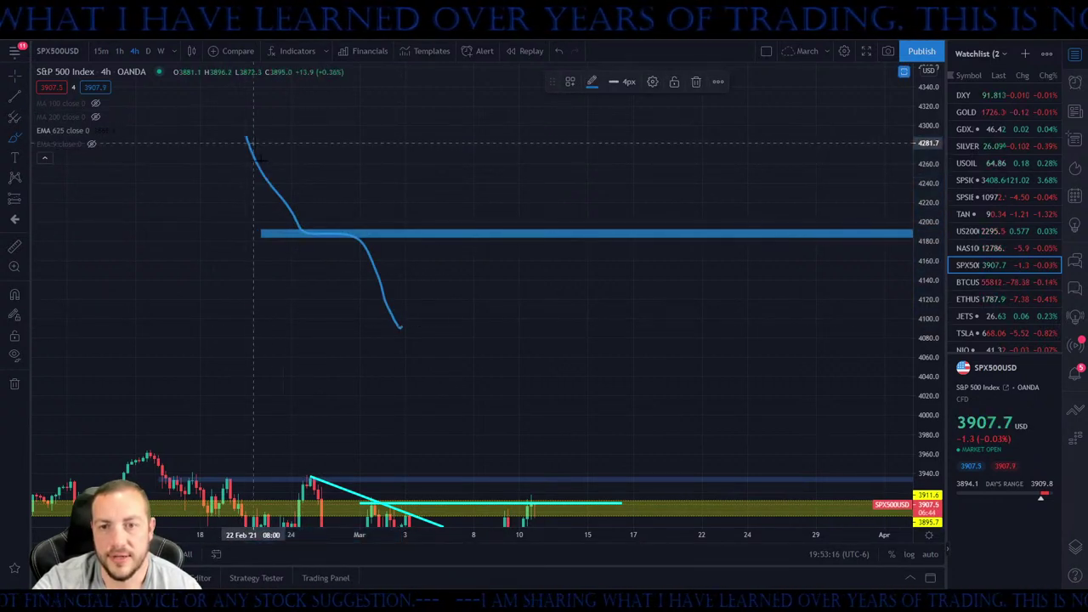
pyautogui.moveTo(253, 143)
pyautogui.mouseDown()
pyautogui.moveTo(349, 235)
pyautogui.moveTo(397, 109)
pyautogui.mouseUp()
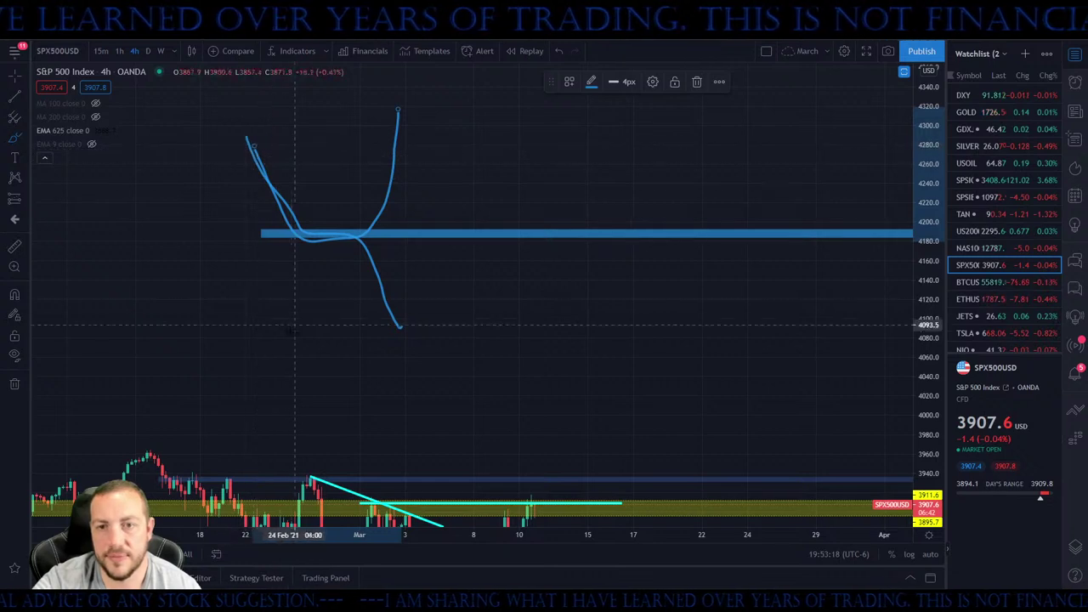
pyautogui.moveTo(300, 236); pyautogui.dragTo(267, 321)
pyautogui.moveTo(361, 235); pyautogui.dragTo(433, 344)
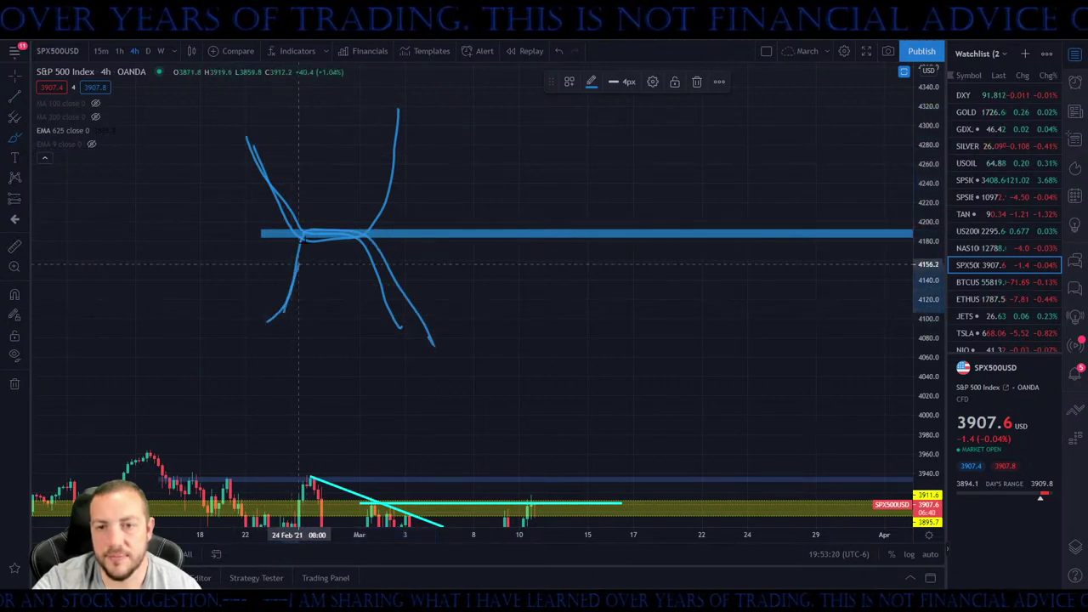
pyautogui.moveTo(397, 119)
pyautogui.mouseDown()
pyautogui.moveTo(387, 169)
pyautogui.moveTo(285, 312)
pyautogui.mouseUp()
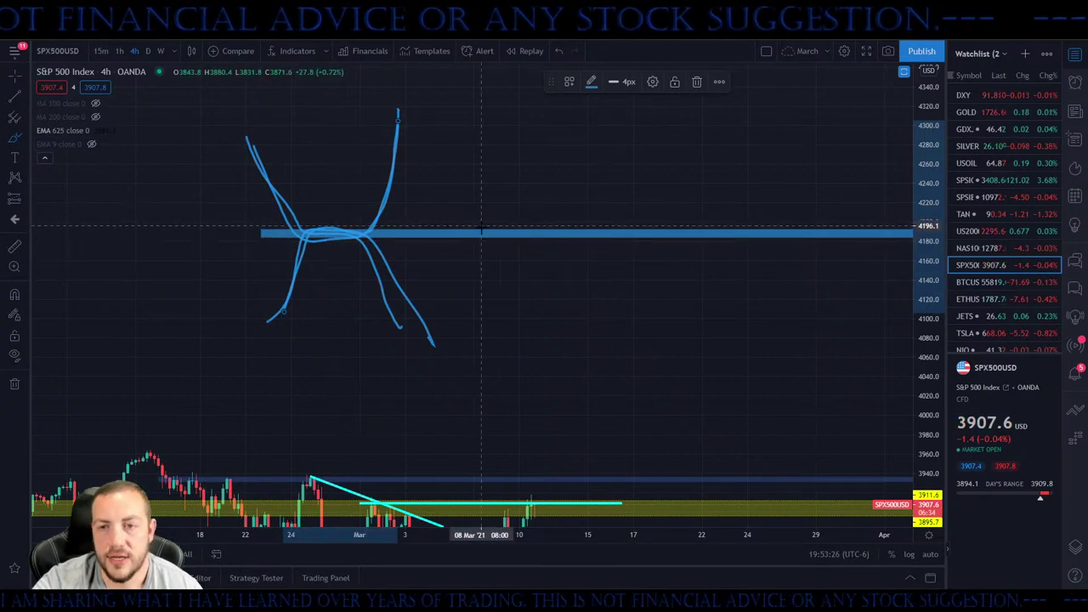
# Brush three short horizontal strokes along, below and above the blue zone between about 8 and 15 March
pyautogui.moveTo(465, 234); pyautogui.dragTo(576, 233)
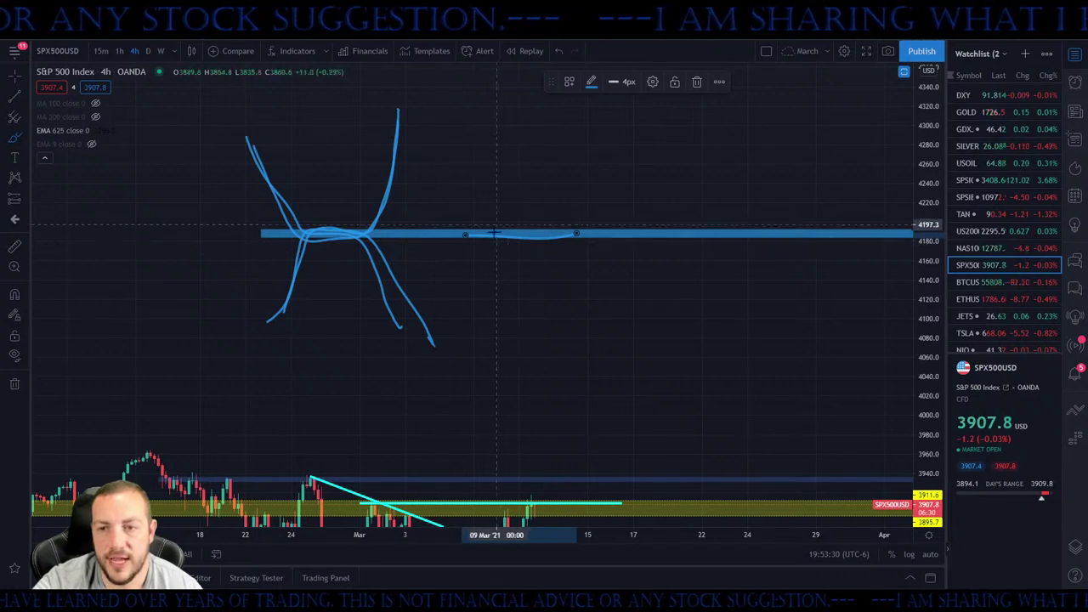
pyautogui.moveTo(483, 248); pyautogui.dragTo(581, 253)
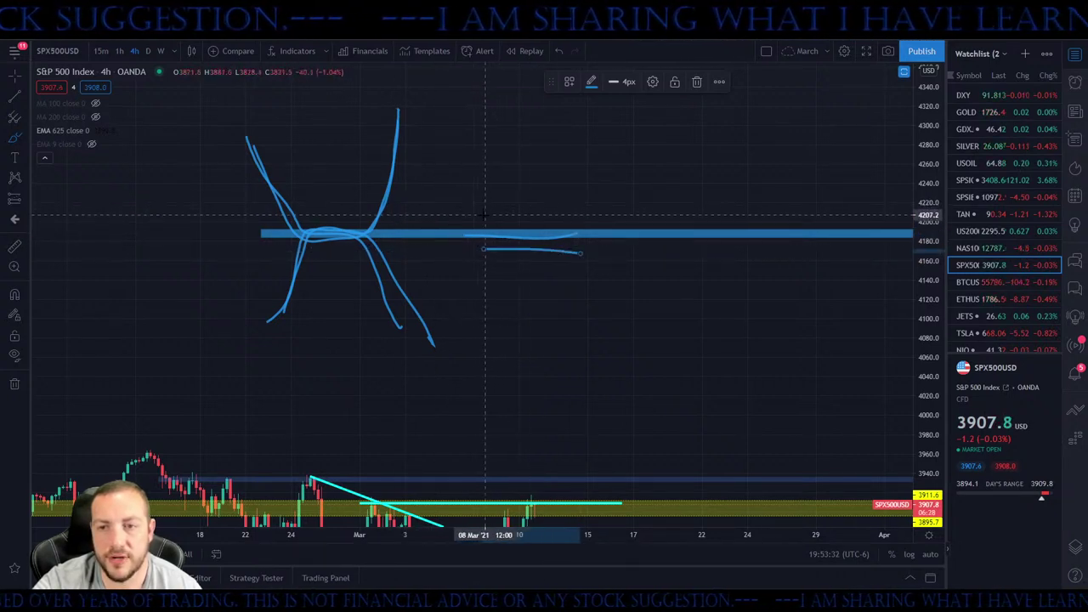
pyautogui.moveTo(476, 221); pyautogui.dragTo(603, 225)
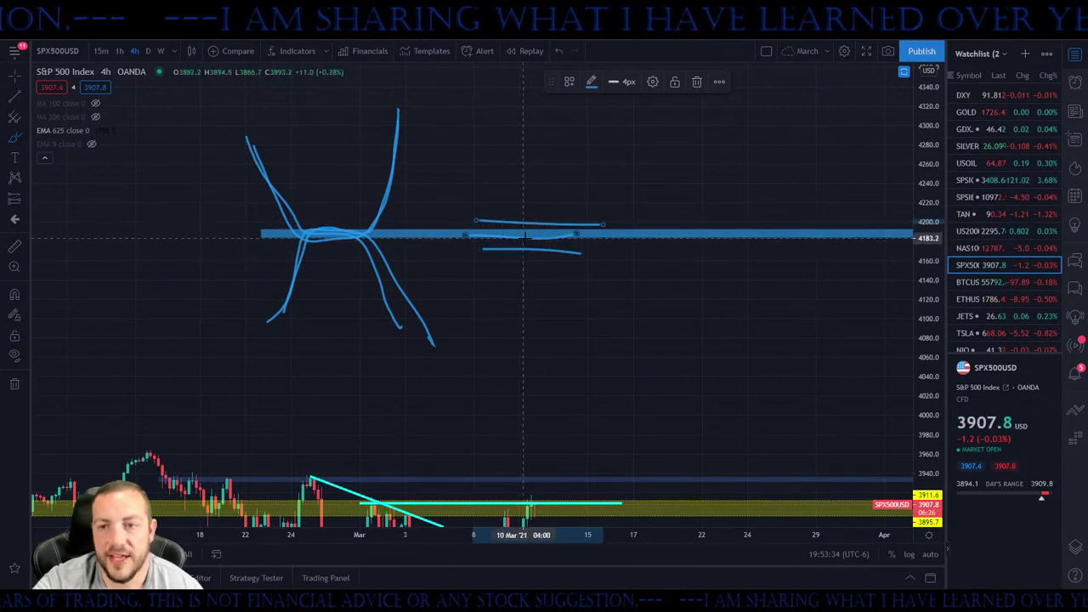
pyautogui.click(511, 231)
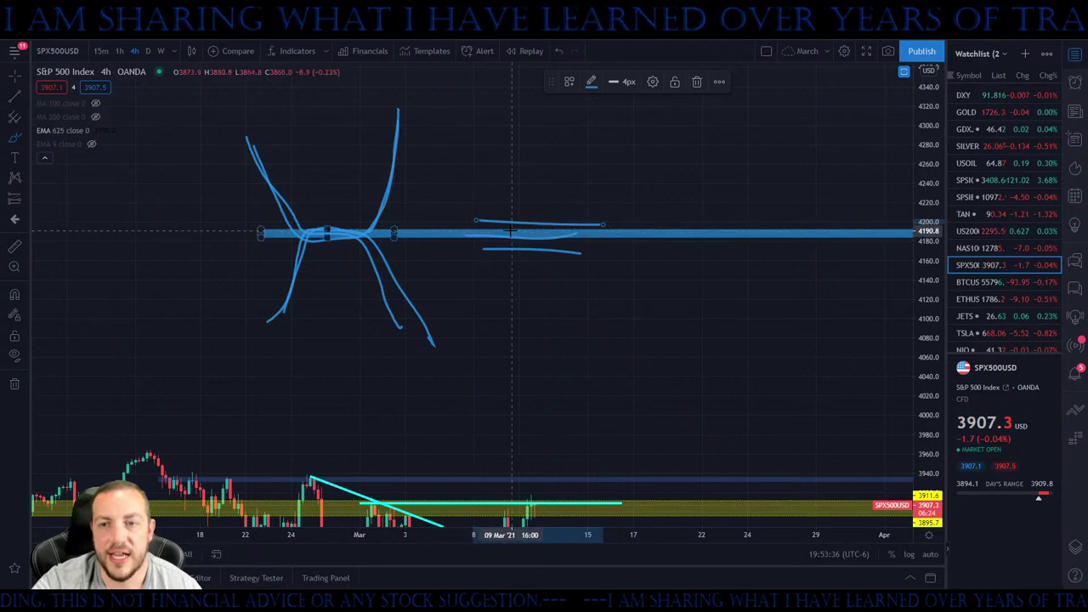
# Delete the blue zone at about 4190 together with all the brush curves and strokes sketched around it
pyautogui.click(505, 250)
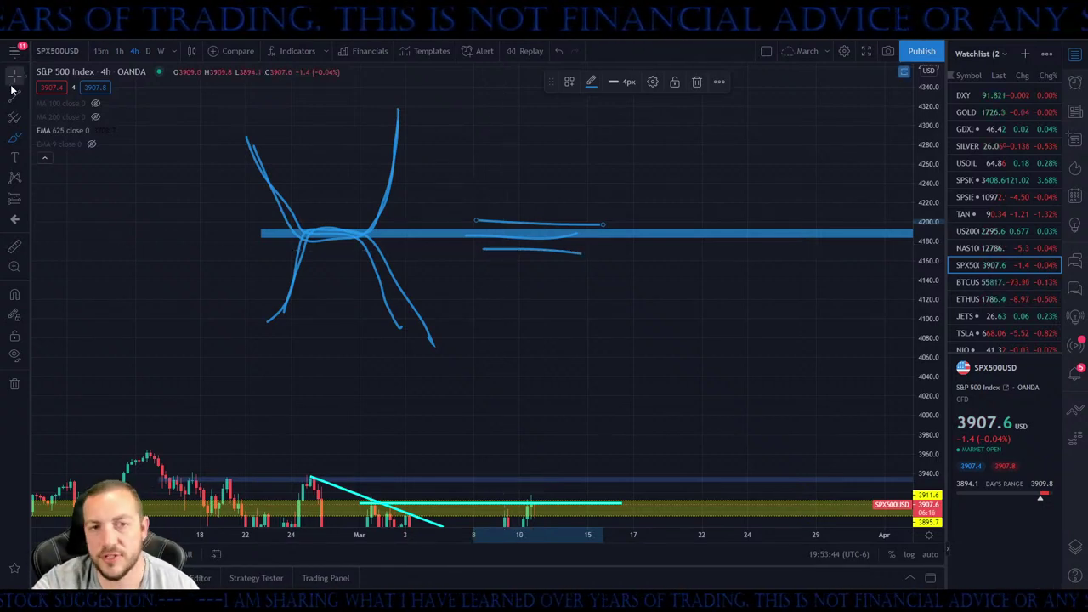
pyautogui.click(185, 102)
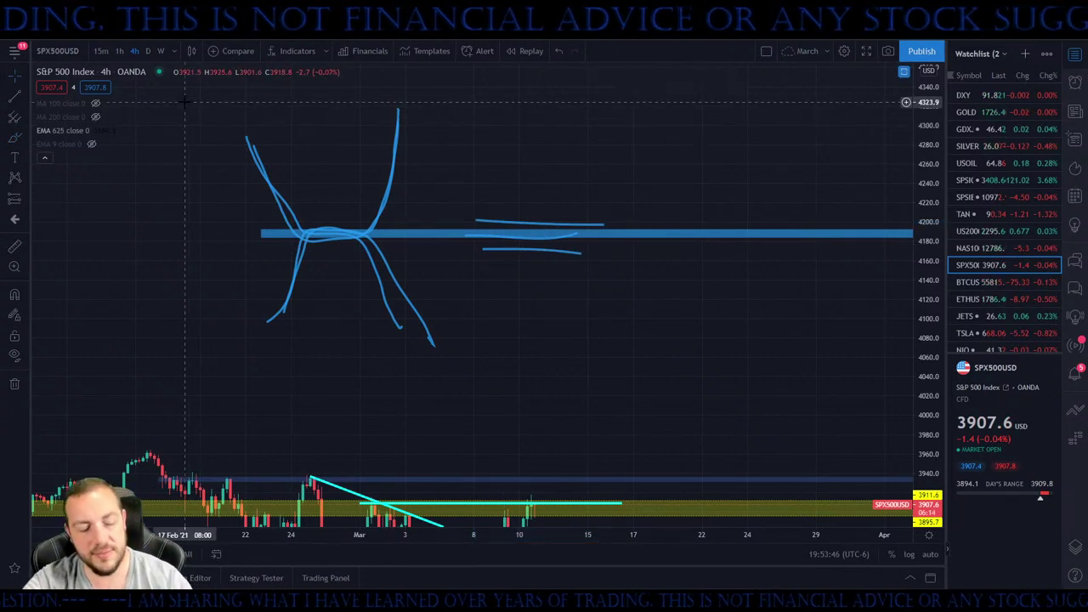
pyautogui.moveTo(184, 102)
pyautogui.mouseDown()
pyautogui.moveTo(627, 284)
pyautogui.moveTo(790, 406)
pyautogui.moveTo(822, 383)
pyautogui.mouseUp()
pyautogui.press('Delete')
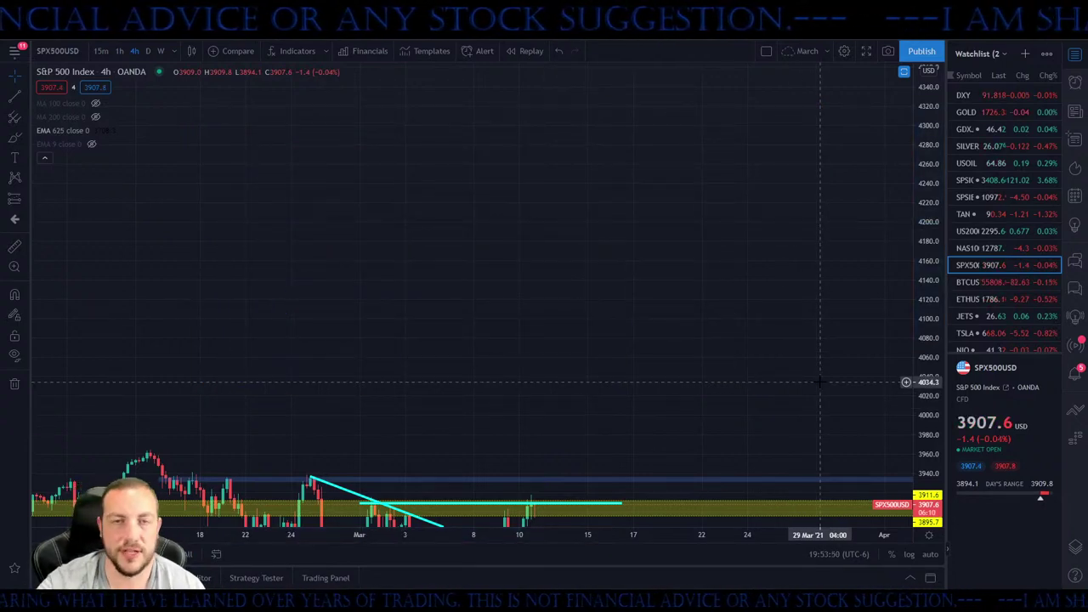
# Reset the S&P 500 chart view and examine the latest candles against the horizontal resistance line and price zones
pyautogui.hotkey('alt', 'r')
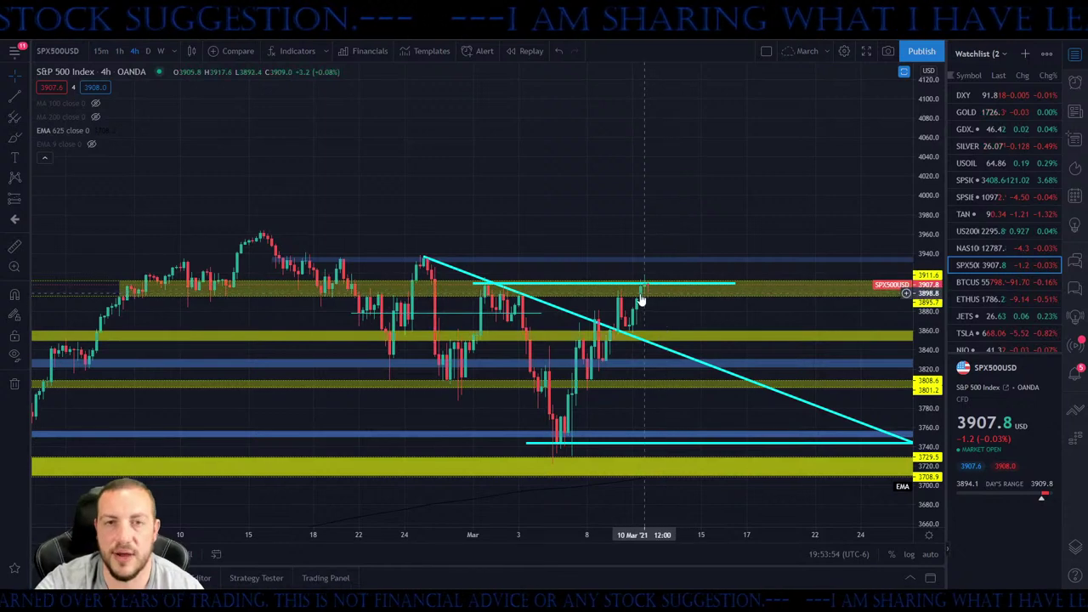
pyautogui.moveTo(667, 206); pyautogui.dragTo(685, 143)
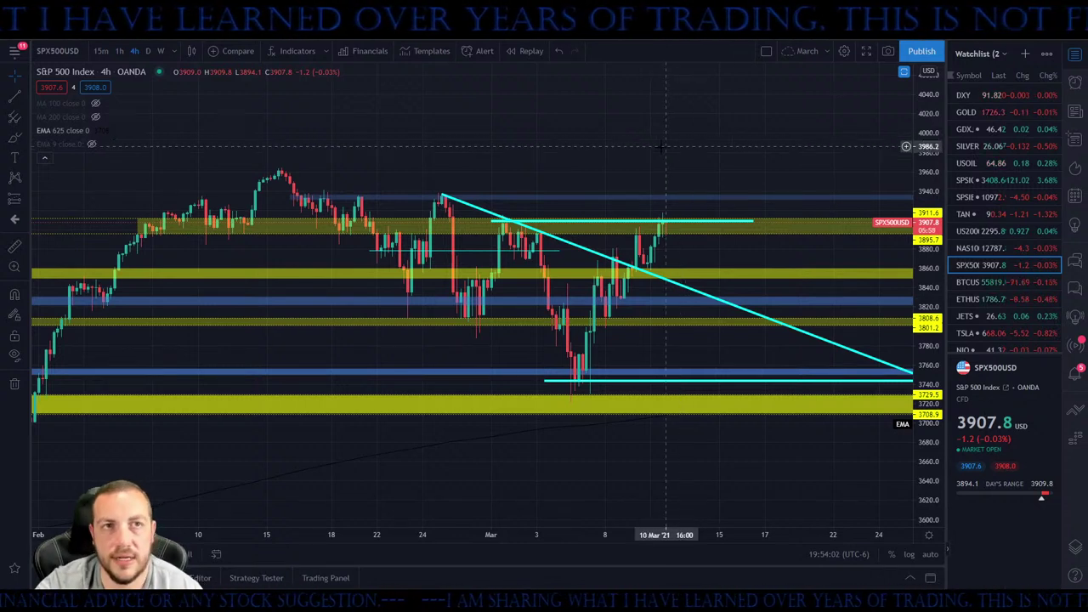
pyautogui.scroll(4, 629, 146)
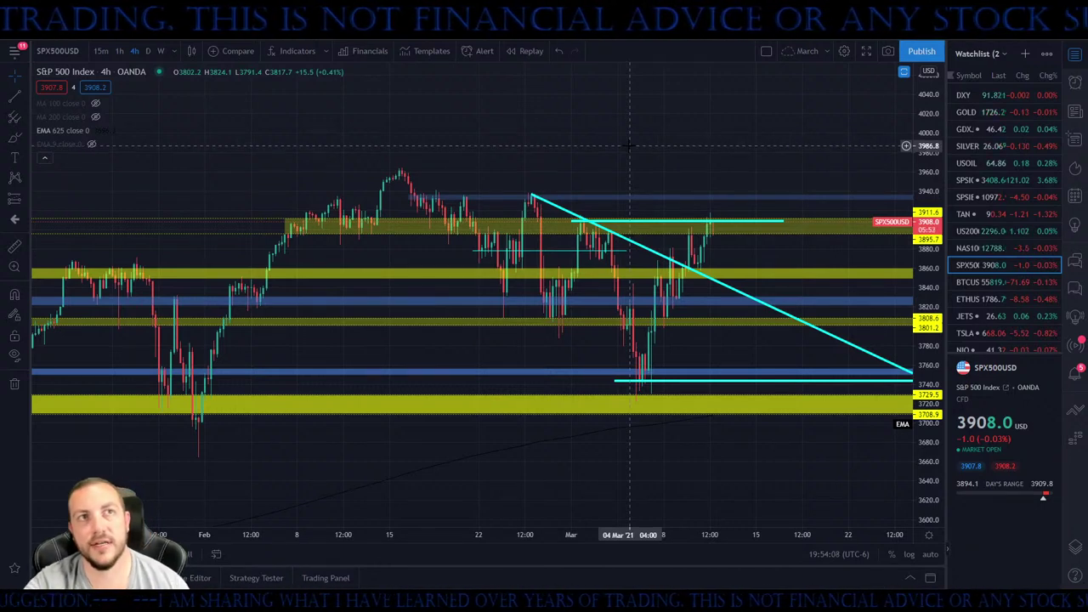
pyautogui.moveTo(629, 146); pyautogui.dragTo(531, 133)
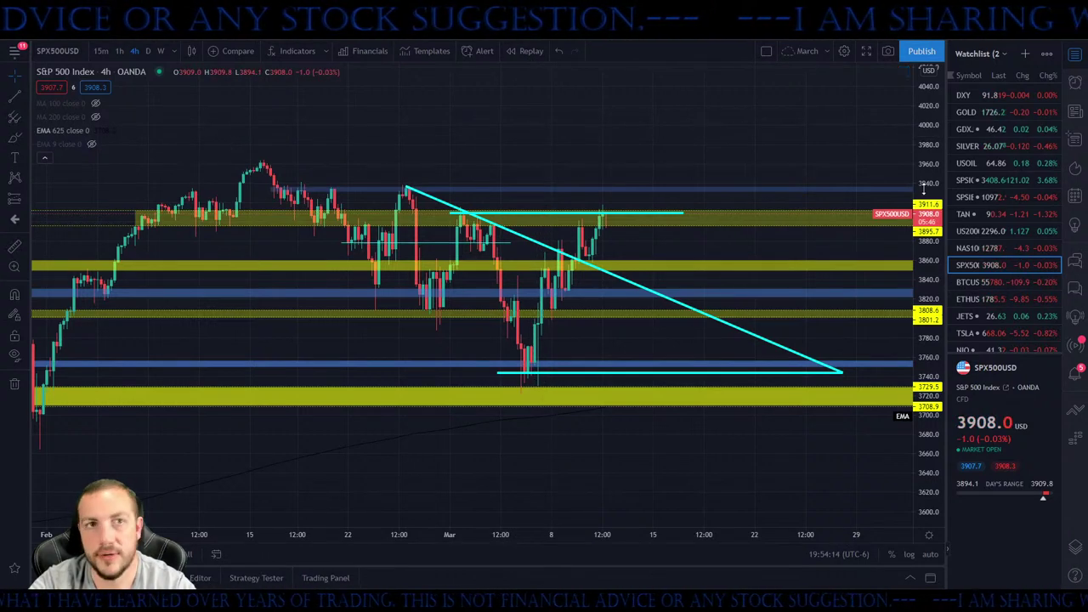
pyautogui.moveTo(924, 187); pyautogui.dragTo(925, 167)
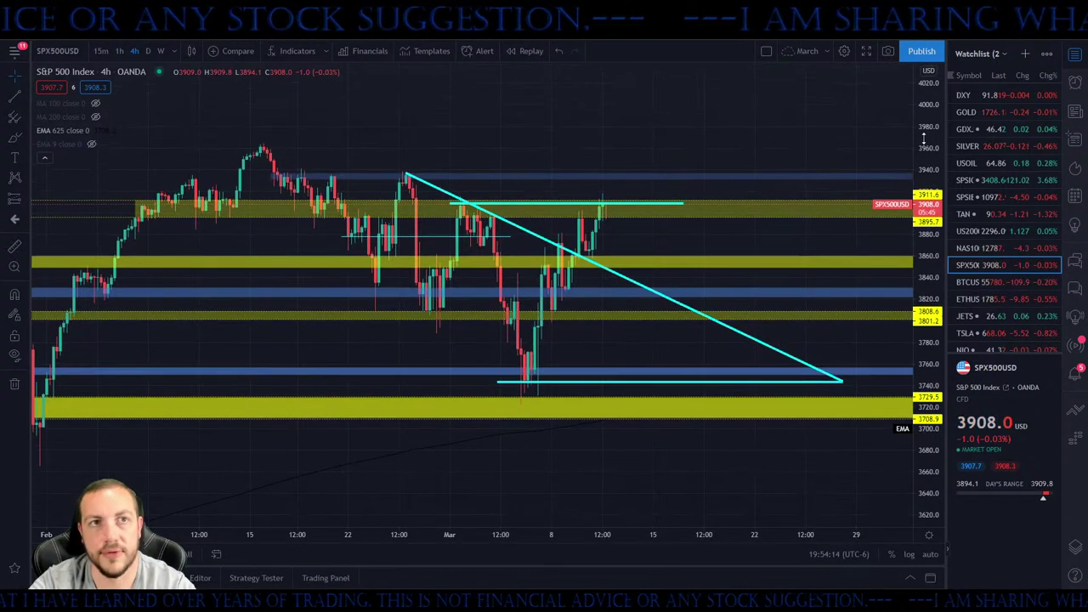
# Open the Bitcoin / U.S. Dollar 4-hour chart and examine its price history back to late 2020 against the marked zones
pyautogui.click(992, 282)
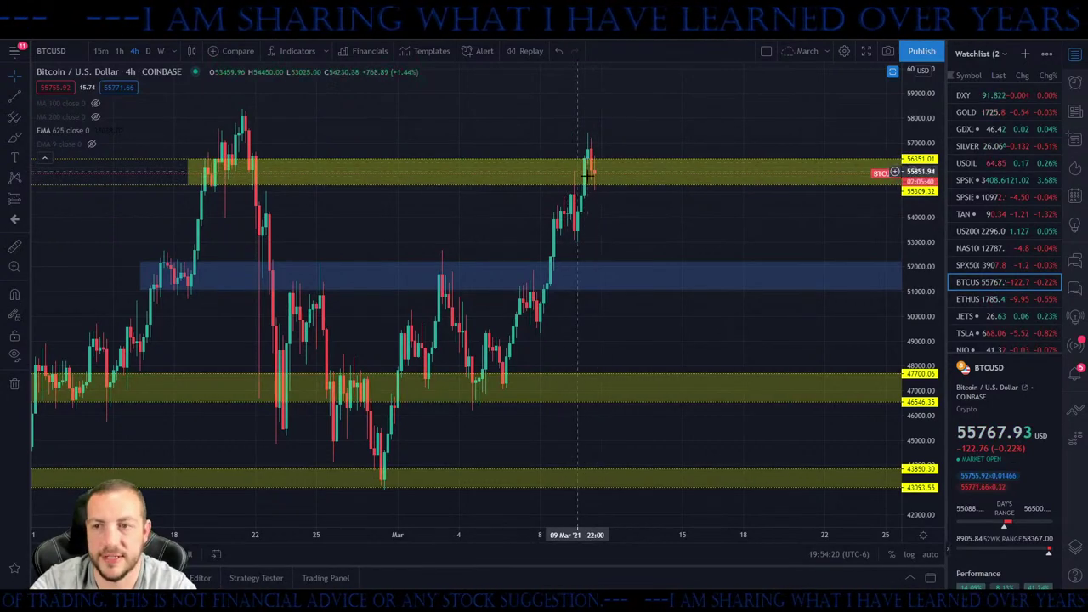
pyautogui.moveTo(641, 182); pyautogui.dragTo(962, 451)
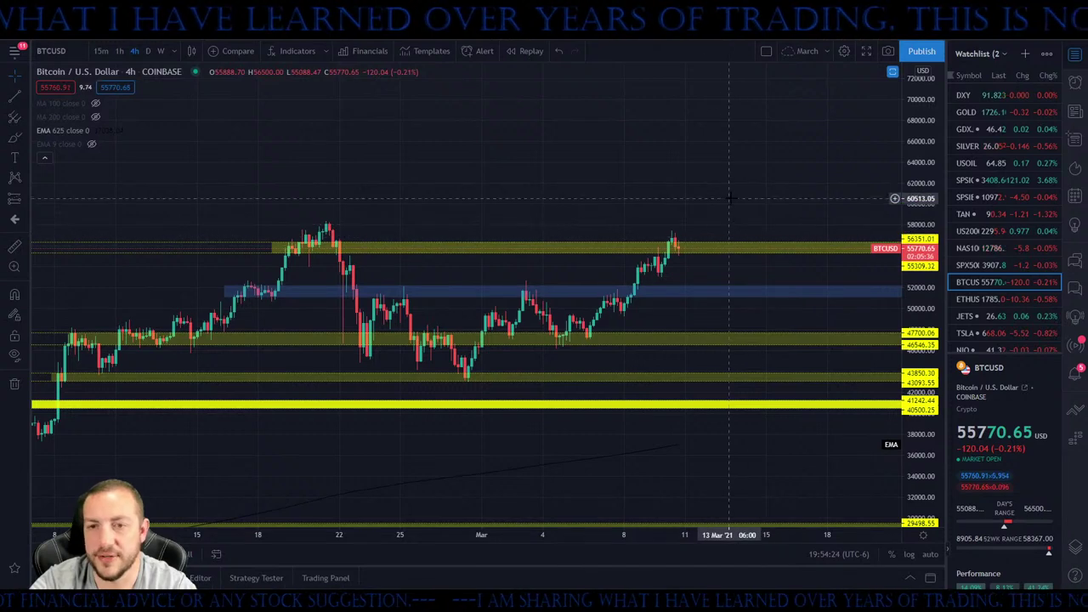
pyautogui.scroll(-5, 729, 198)
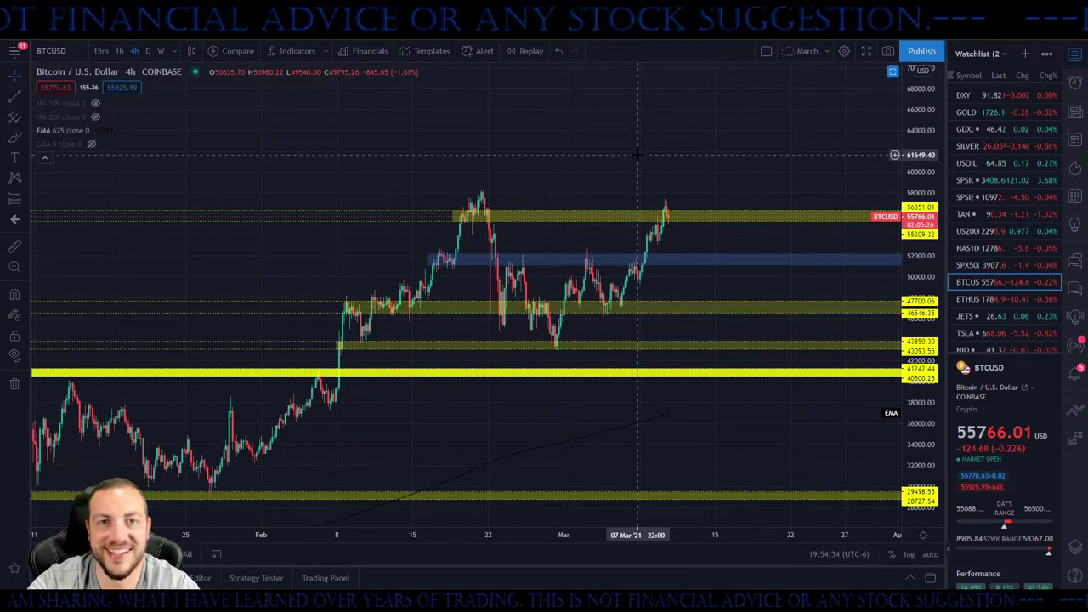
pyautogui.scroll(2, 661, 129)
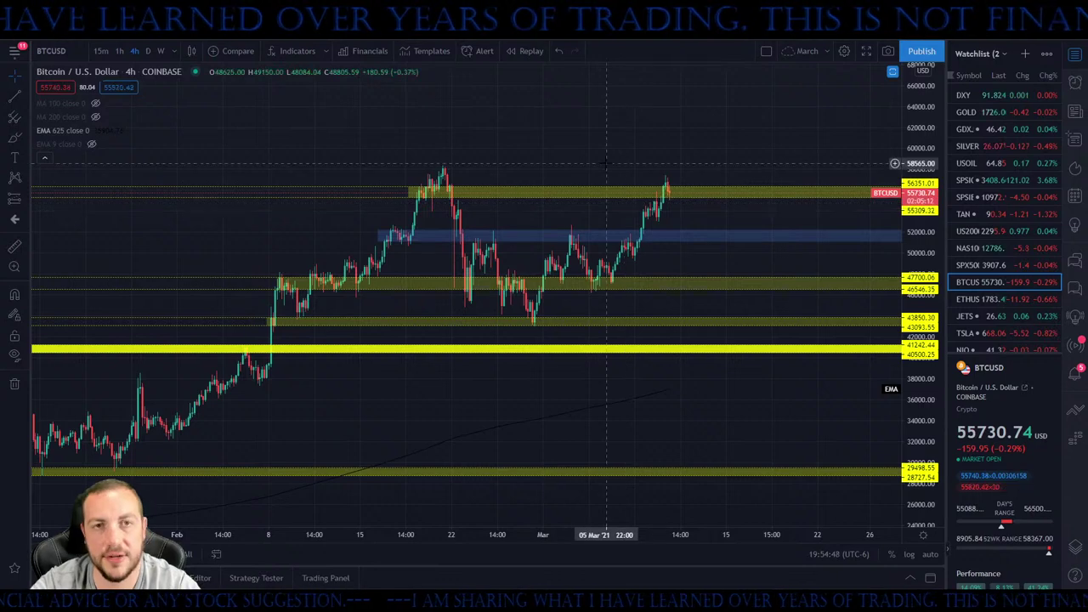
pyautogui.scroll(-5, 624, 199)
pyautogui.moveTo(674, 215); pyautogui.dragTo(770, 140)
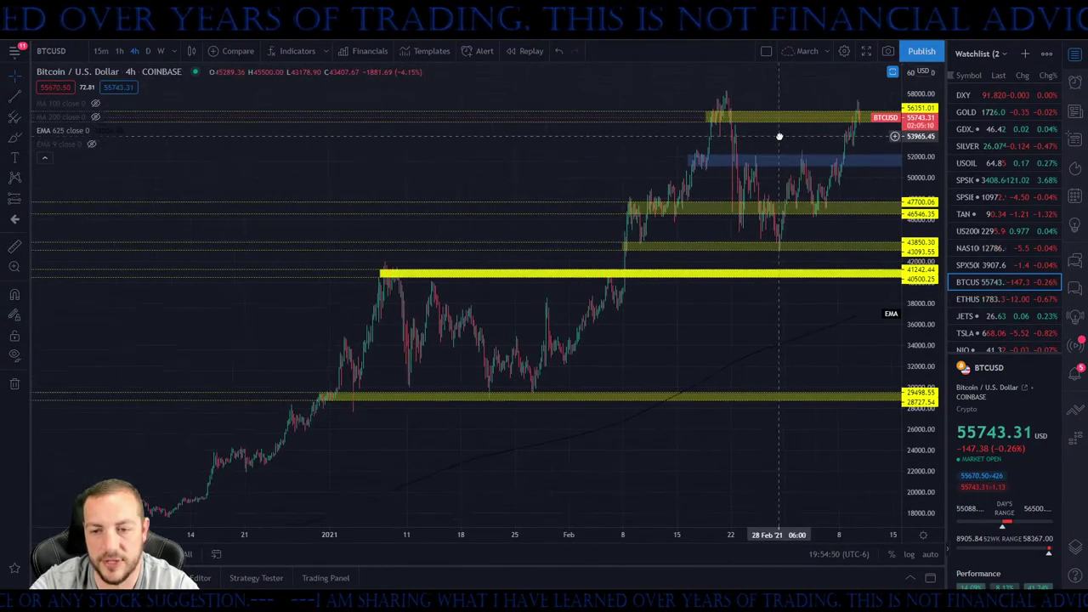
pyautogui.moveTo(917, 187); pyautogui.dragTo(918, 242)
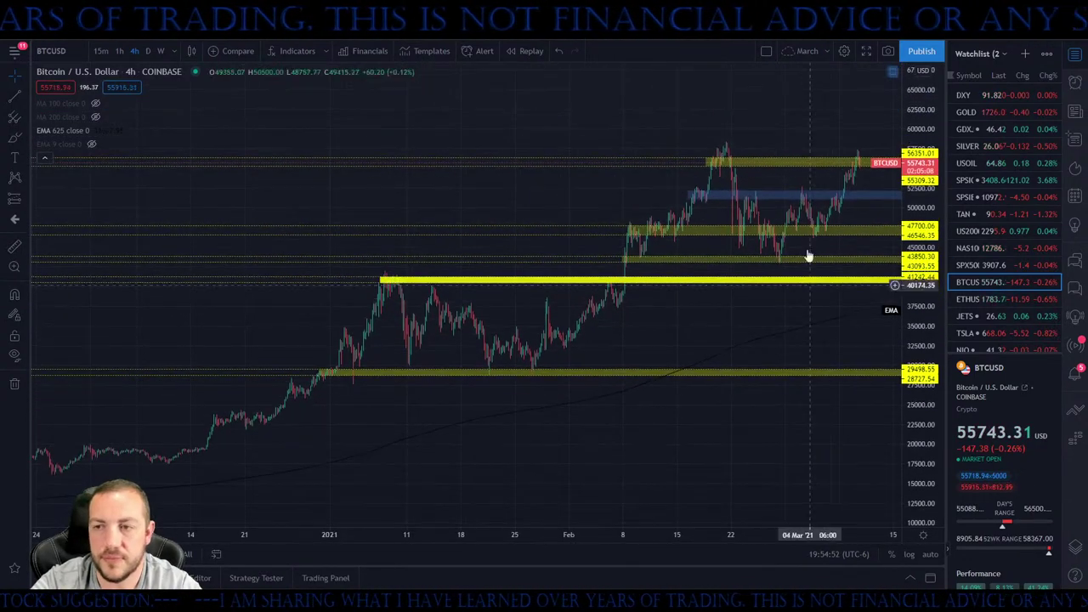
pyautogui.moveTo(810, 177); pyautogui.dragTo(792, 180)
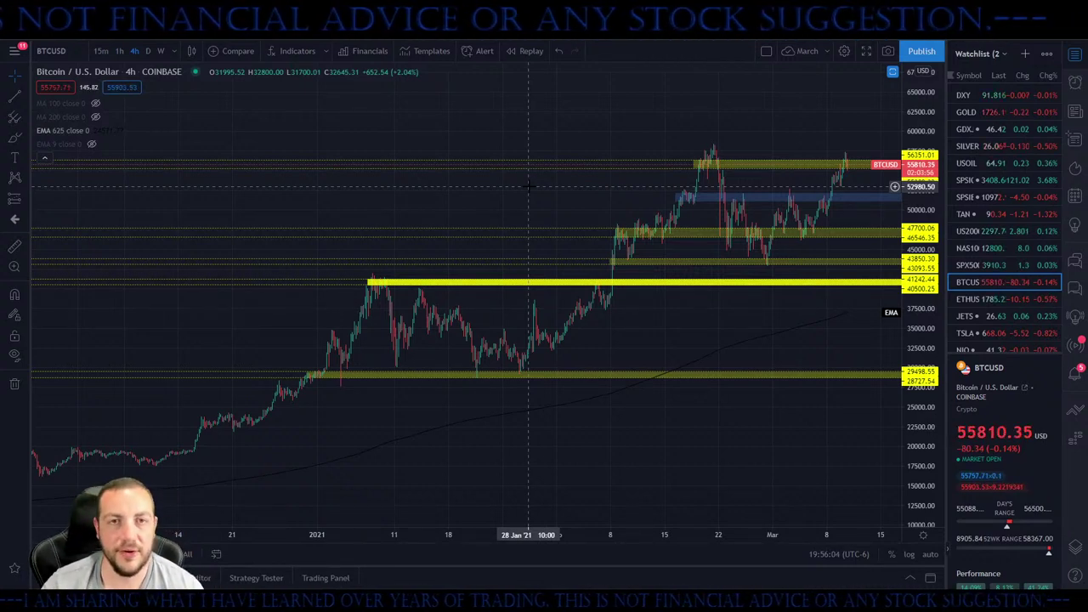
# Examine Bitcoin's February and March candles more closely against the uppermost yellow zone and the blue zone below it
pyautogui.scroll(5, 533, 171)
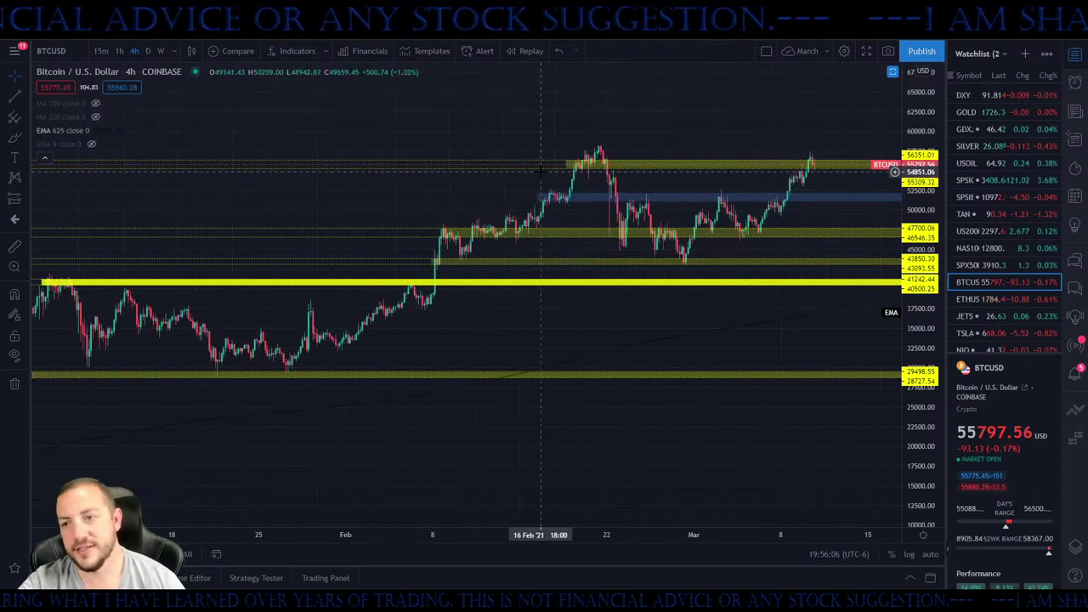
pyautogui.moveTo(924, 215); pyautogui.dragTo(924, 170)
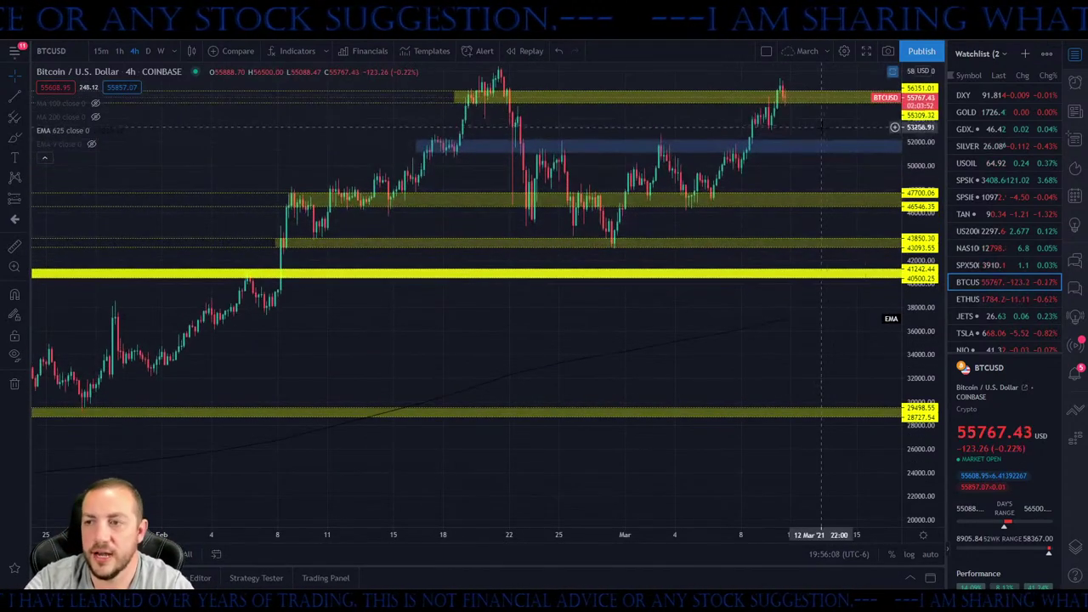
pyautogui.moveTo(826, 142); pyautogui.dragTo(834, 215)
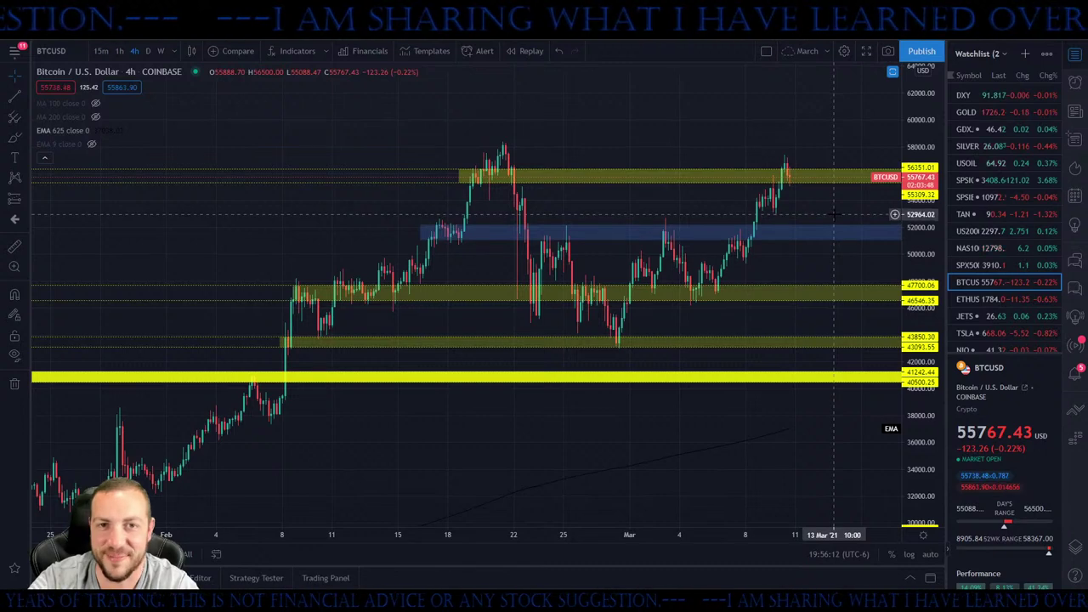
pyautogui.moveTo(834, 217); pyautogui.dragTo(850, 243)
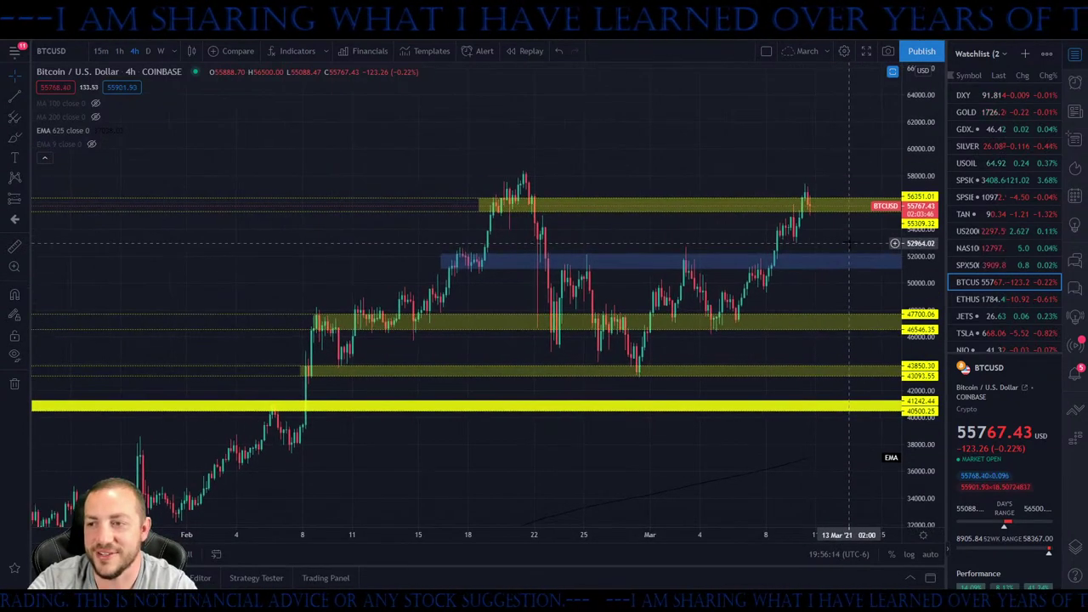
pyautogui.scroll(1, 849, 243)
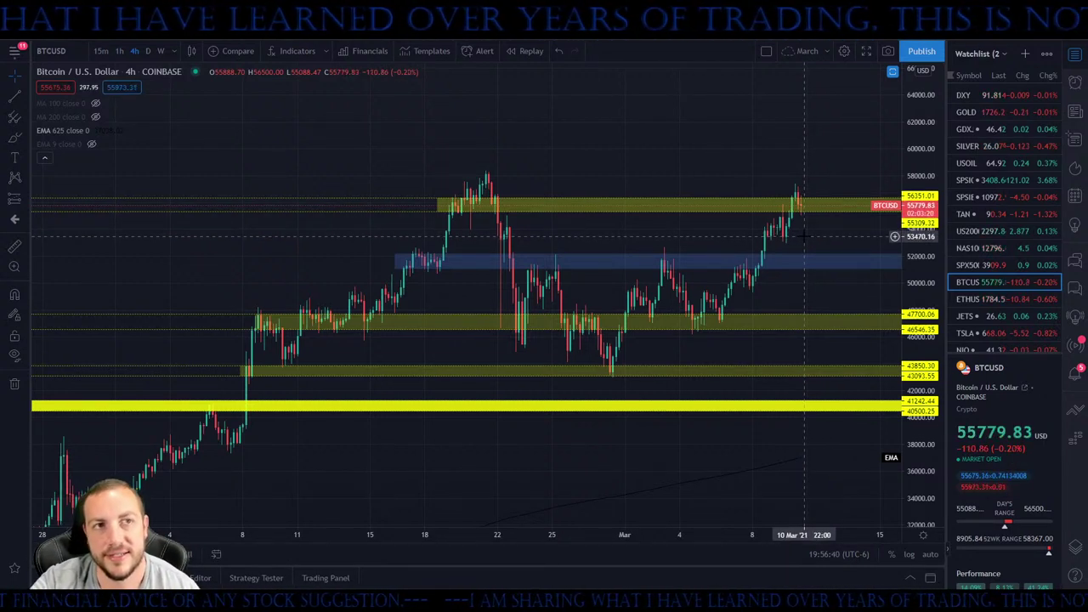
pyautogui.scroll(3, 828, 304)
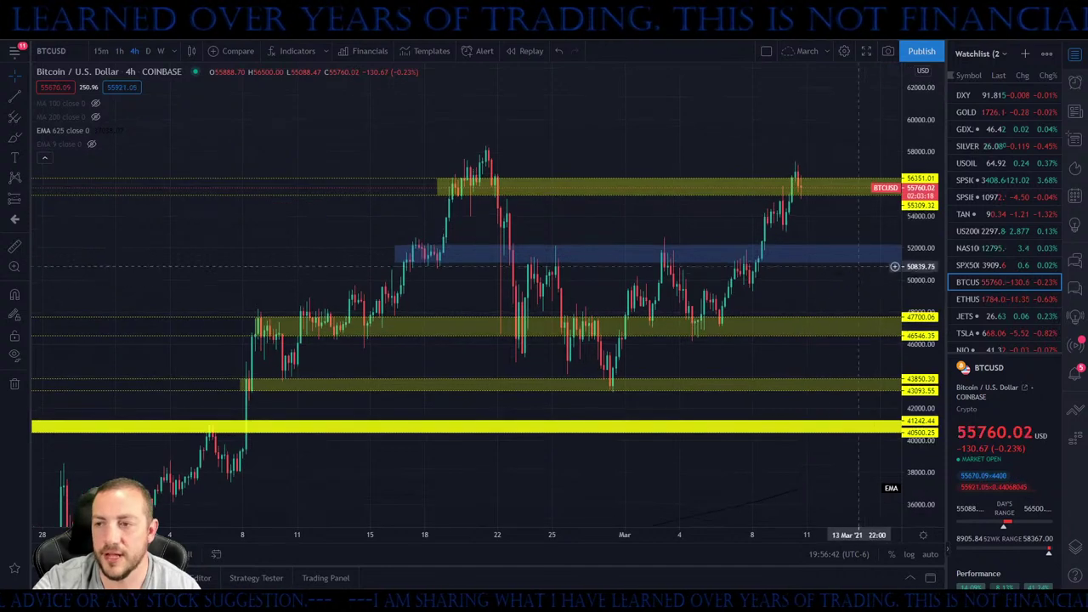
# Open the Ethereum / U.S. Dollar 4-hour chart and examine its recent candles against the yellow price zones
pyautogui.press('Down')
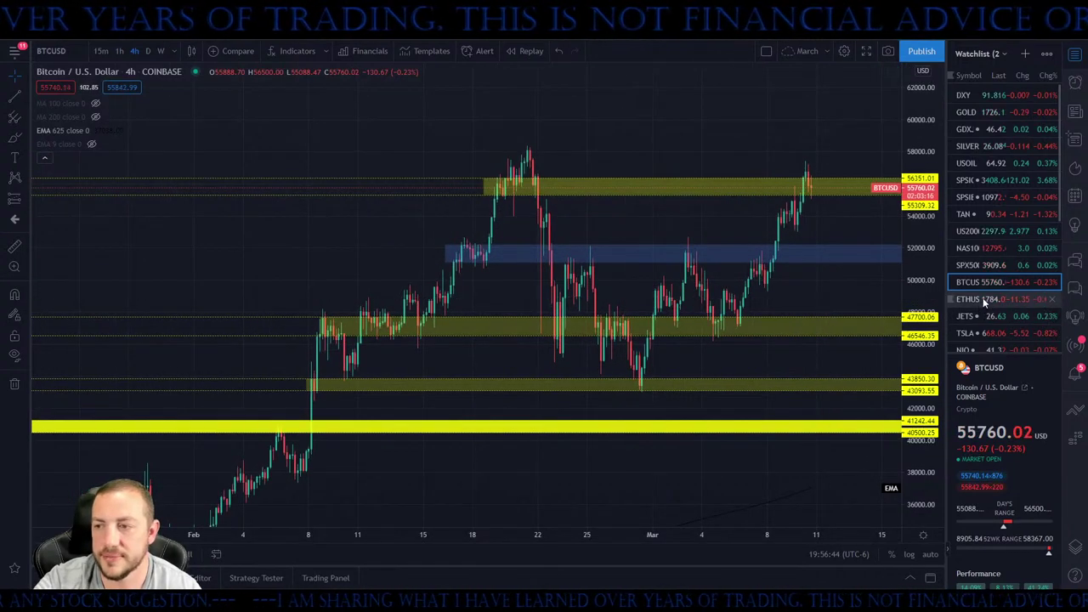
pyautogui.scroll(3, 761, 357)
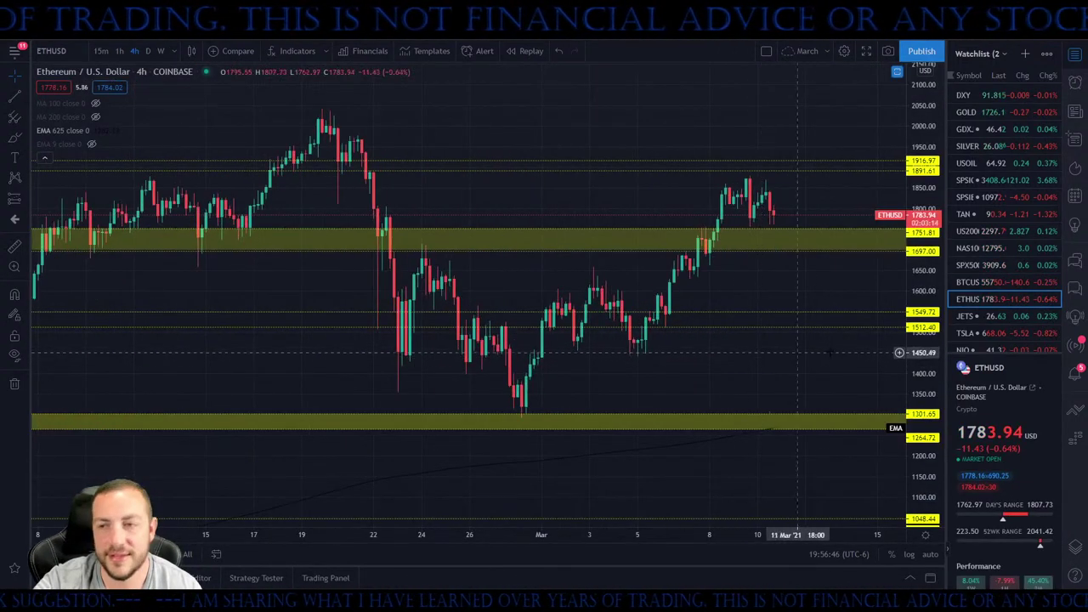
pyautogui.moveTo(761, 284); pyautogui.dragTo(765, 372)
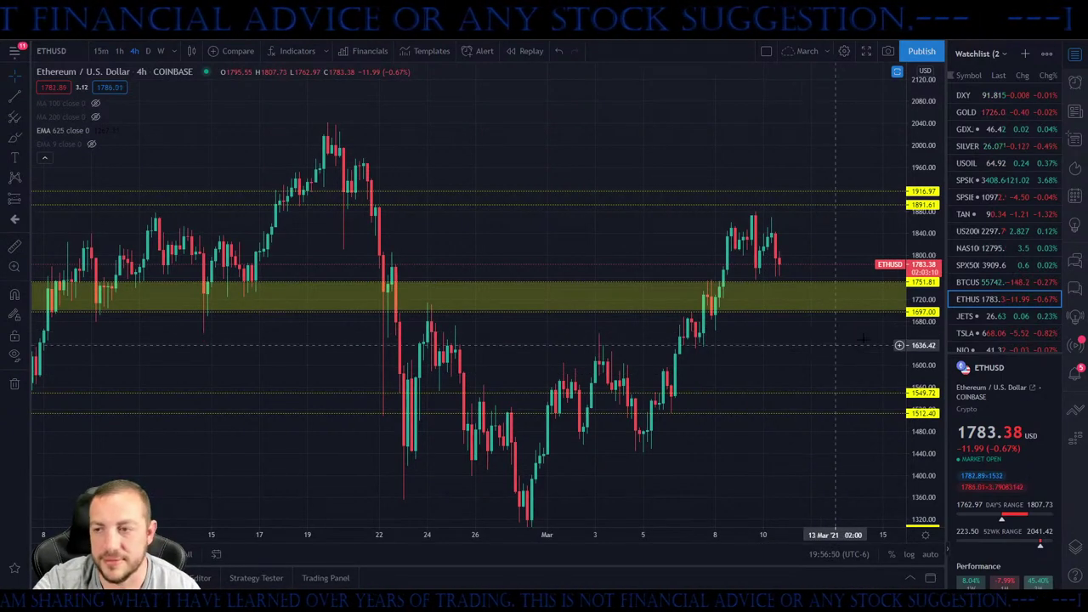
pyautogui.moveTo(926, 344); pyautogui.dragTo(929, 398)
pyautogui.moveTo(808, 340); pyautogui.dragTo(794, 369)
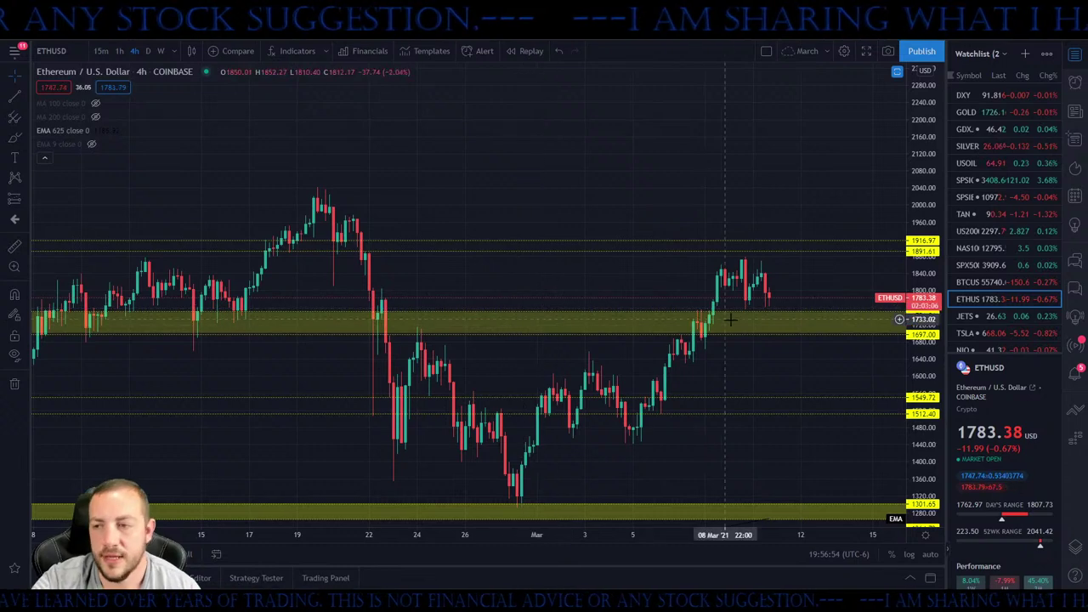
pyautogui.scroll(-3, 672, 338)
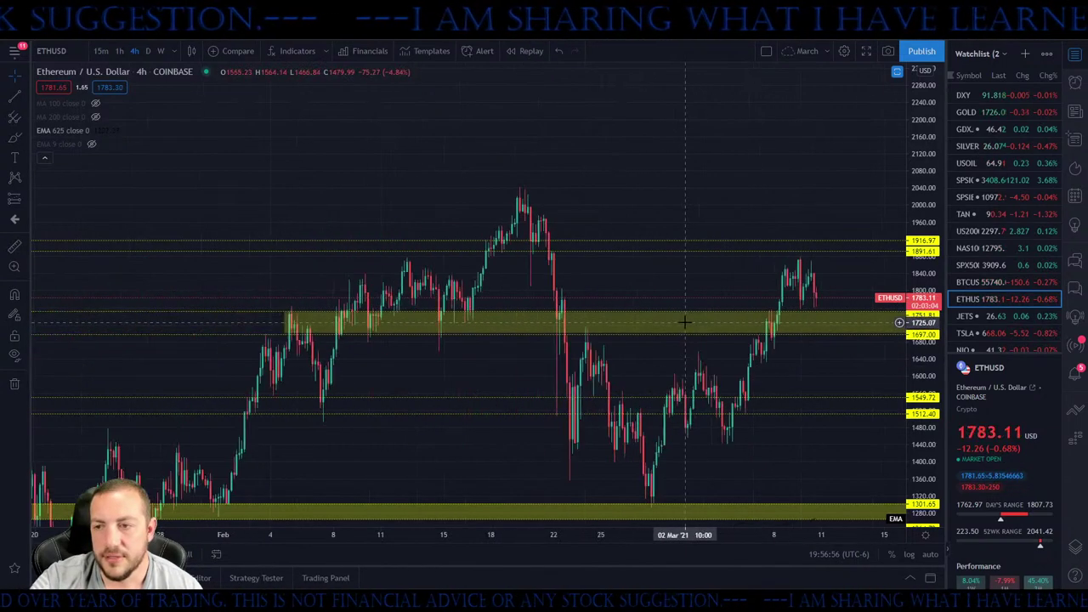
pyautogui.moveTo(697, 267); pyautogui.dragTo(699, 222)
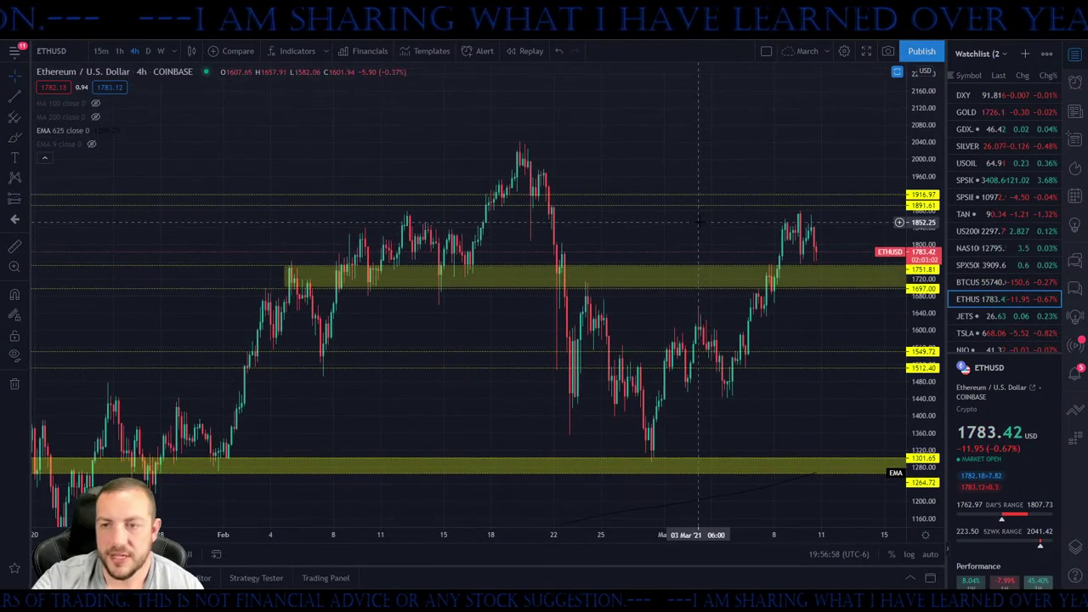
# Open the JETS ETF 4-hour chart and examine its latest candles against the blue zone and the yellow zones around it
pyautogui.press('Down')
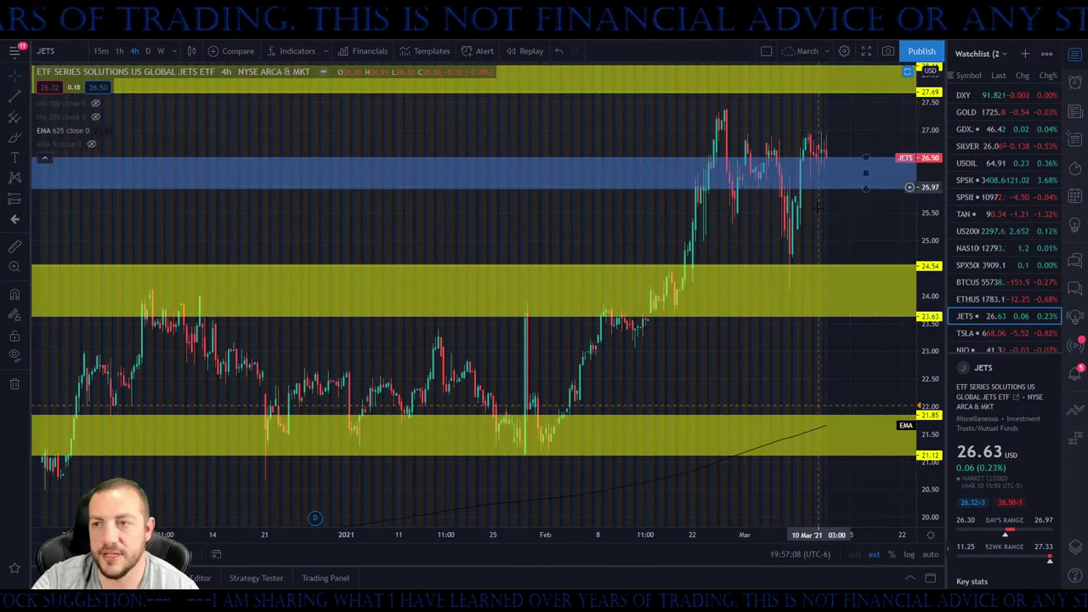
pyautogui.moveTo(804, 193); pyautogui.dragTo(765, 242)
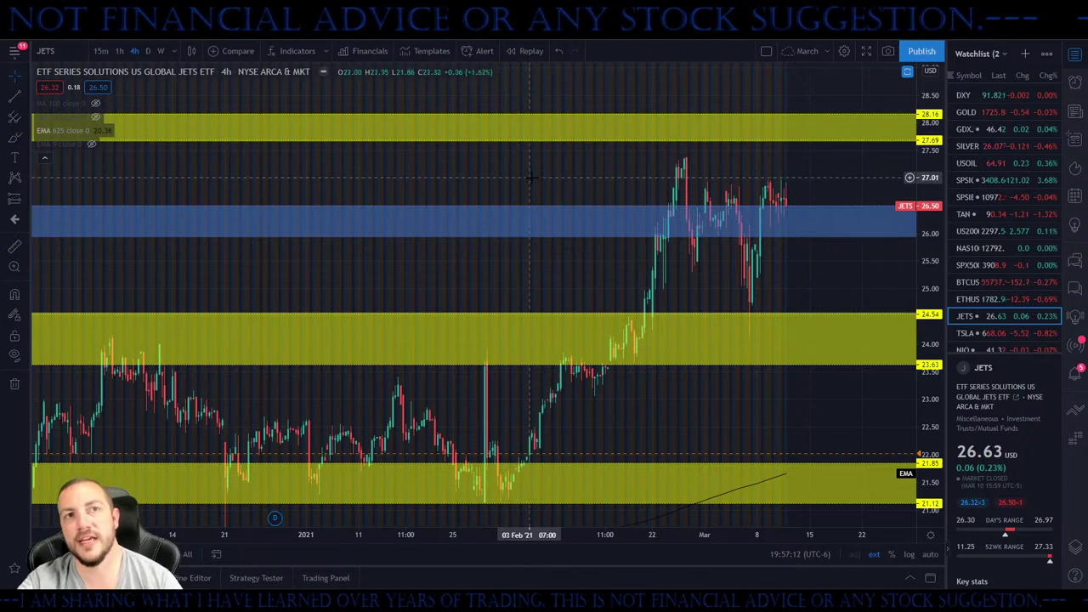
pyautogui.moveTo(921, 154); pyautogui.dragTo(838, 260)
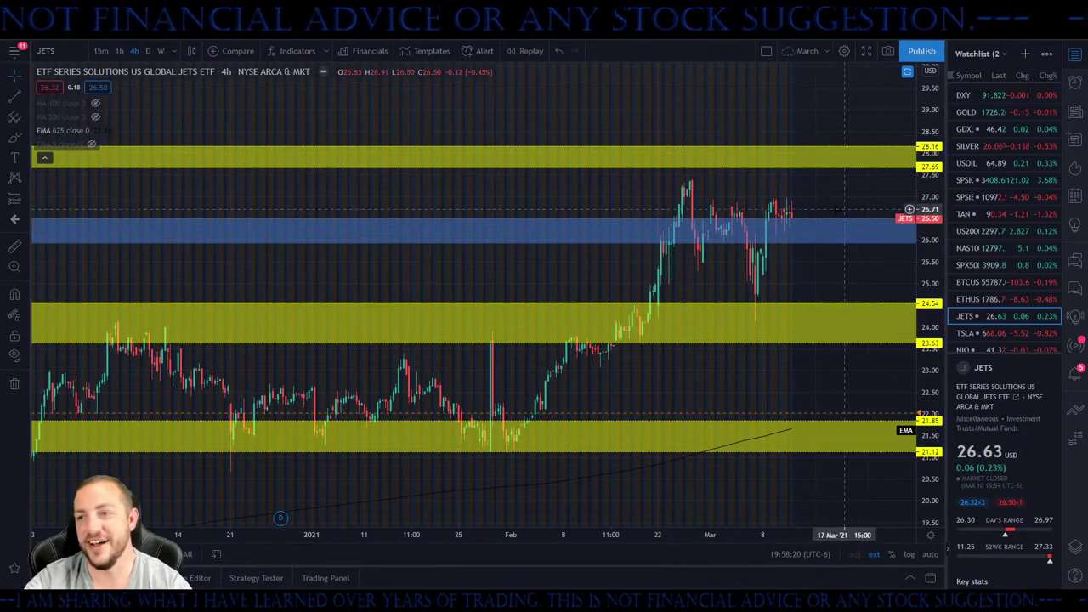
pyautogui.moveTo(836, 194); pyautogui.dragTo(869, 197)
pyautogui.scroll(2, 868, 197)
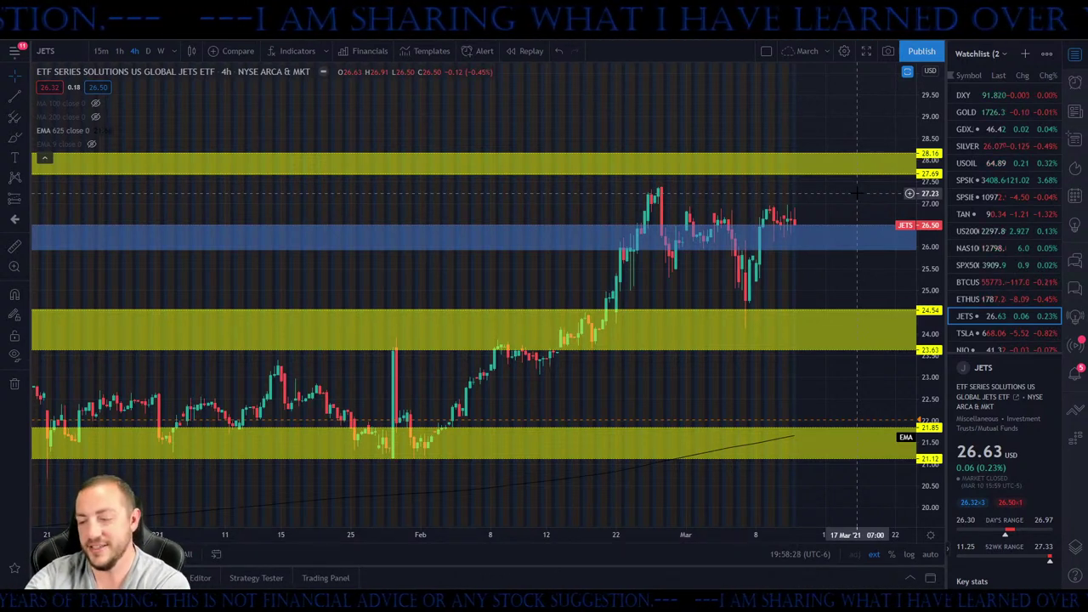
pyautogui.moveTo(827, 204); pyautogui.dragTo(758, 224)
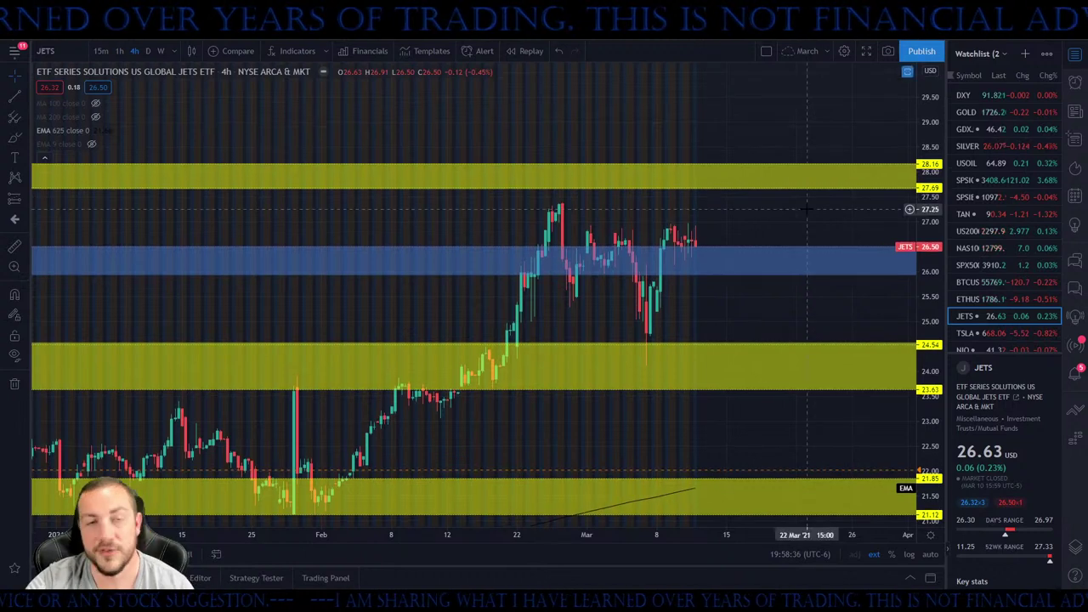
pyautogui.moveTo(775, 221); pyautogui.dragTo(738, 235)
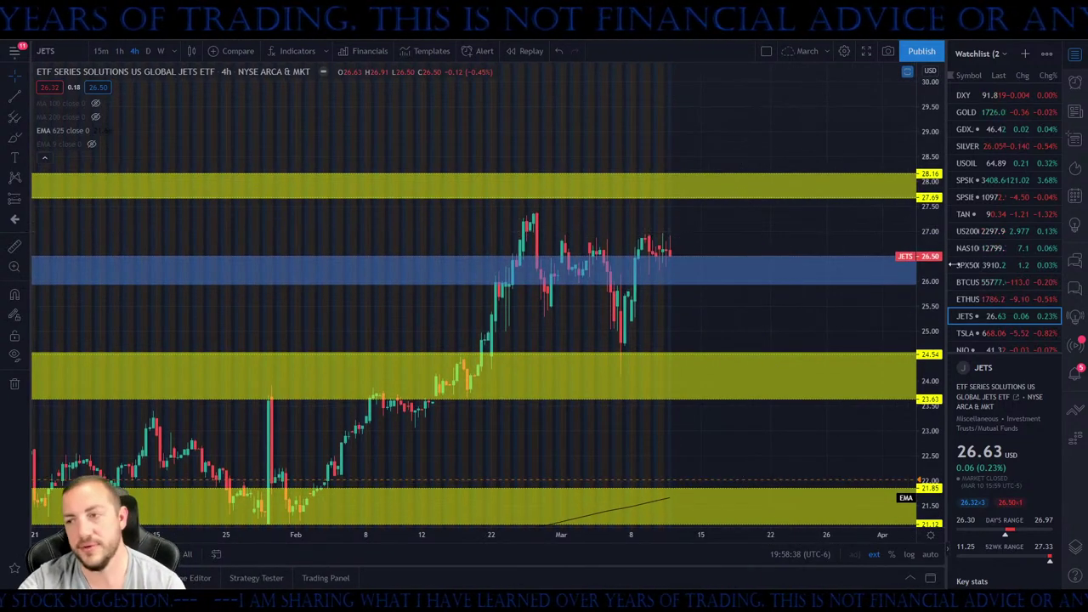
# Open the Tesla chart and switch it to the 15-minute interval
pyautogui.click(999, 332)
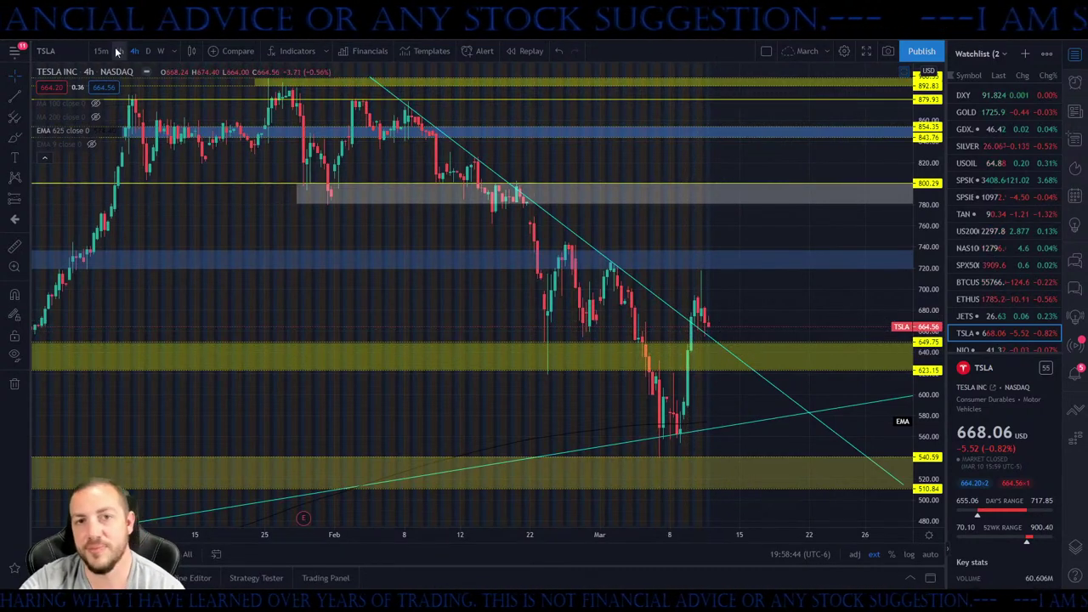
pyautogui.write('15')
pyautogui.press('Return')
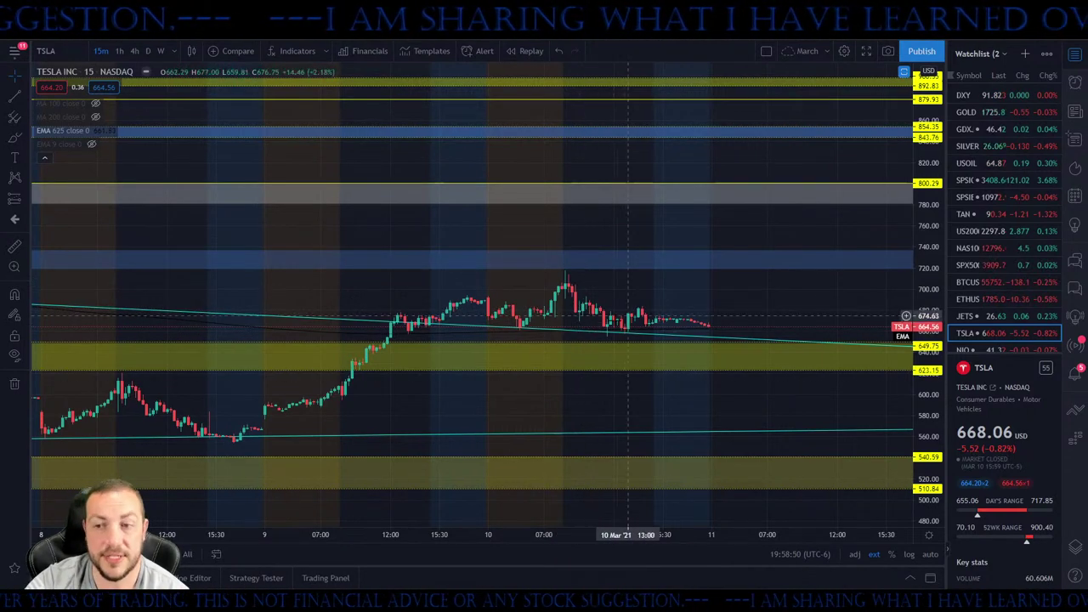
# Examine Tesla's 15-minute candles from late February to March 10 against the descending teal trend line and the blue and yellow zones
pyautogui.scroll(-6, 629, 334)
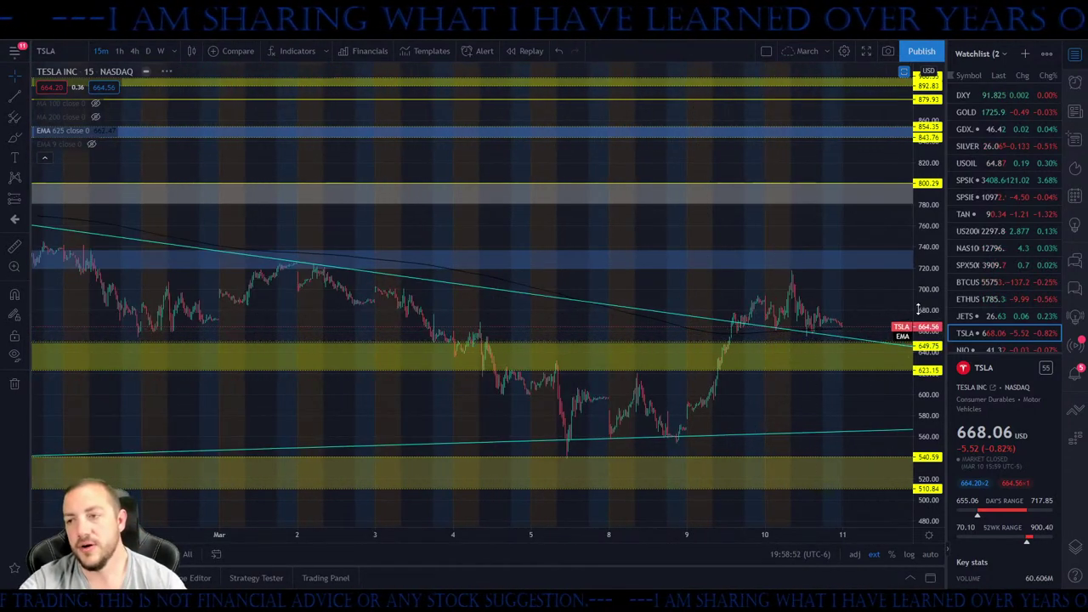
pyautogui.scroll(6, 802, 351)
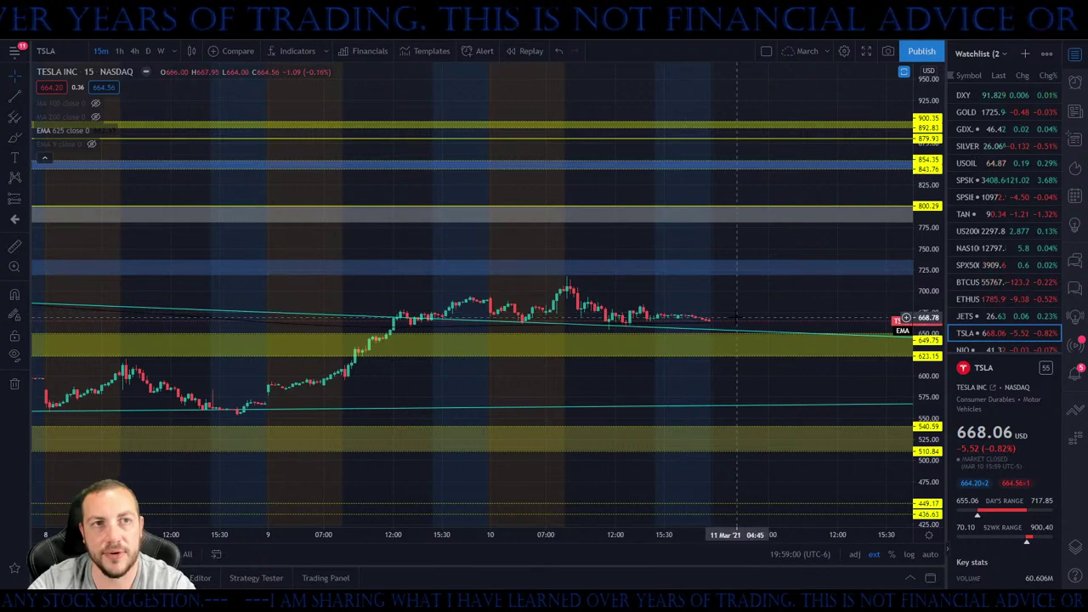
pyautogui.scroll(-4, 865, 289)
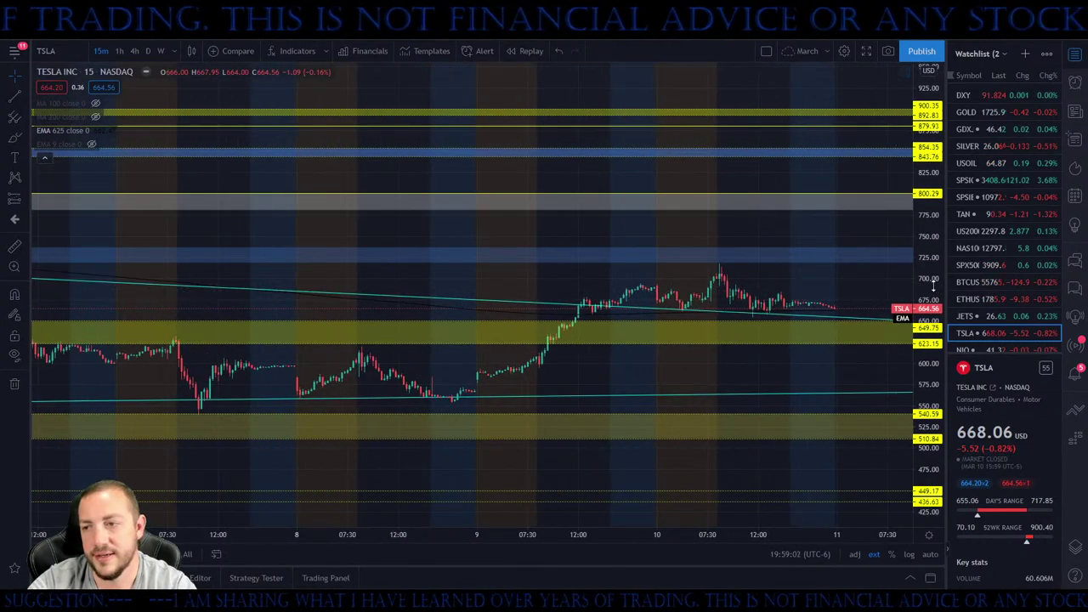
pyautogui.scroll(3, 933, 286)
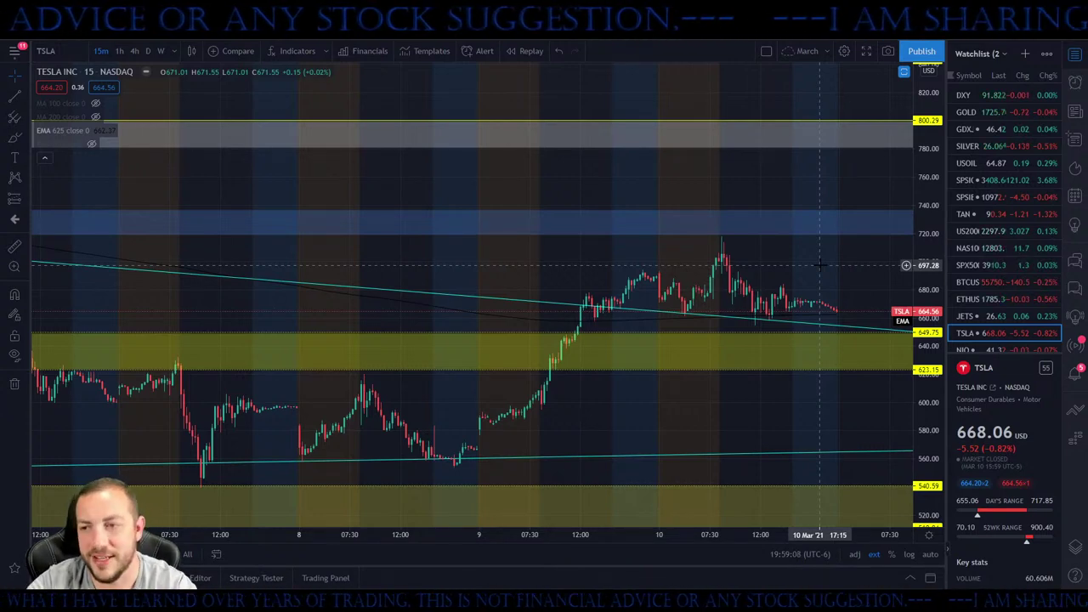
pyautogui.moveTo(816, 262); pyautogui.dragTo(827, 250)
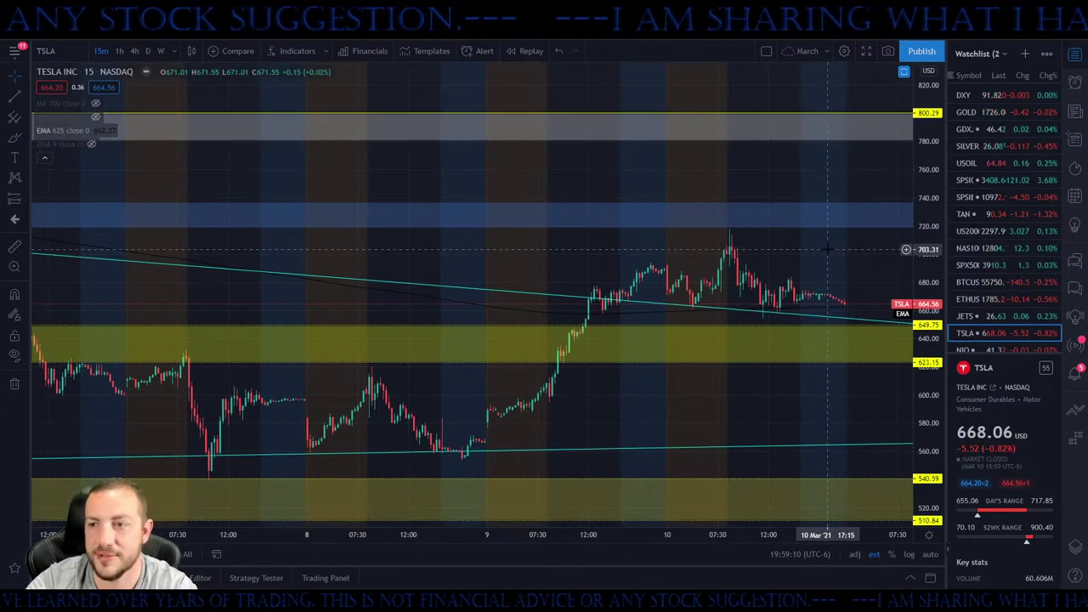
pyautogui.scroll(-5, 827, 250)
pyautogui.scroll(-3, 720, 264)
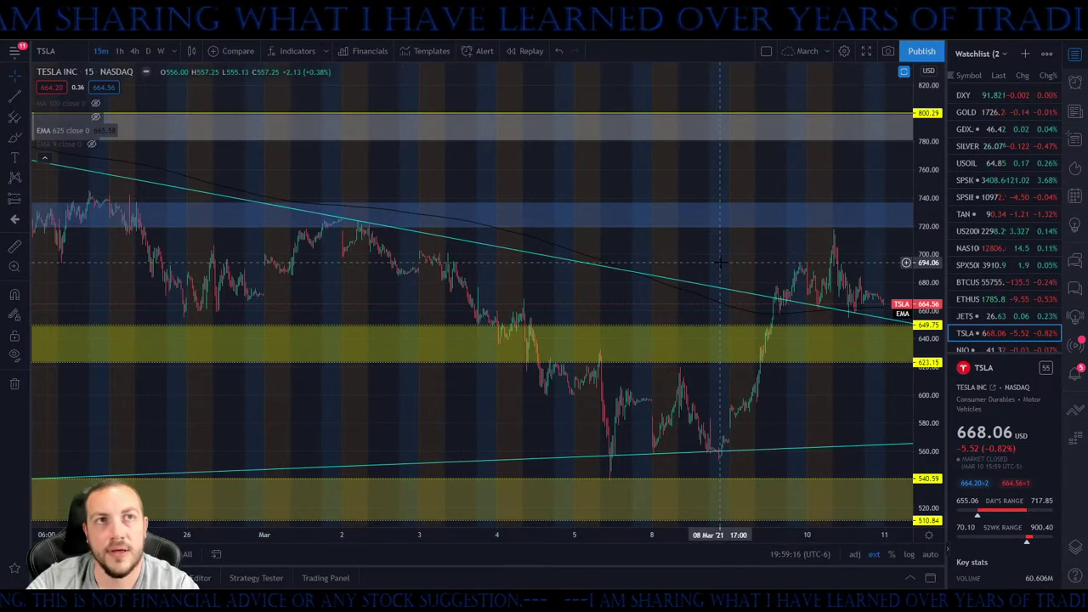
pyautogui.scroll(-1, 720, 264)
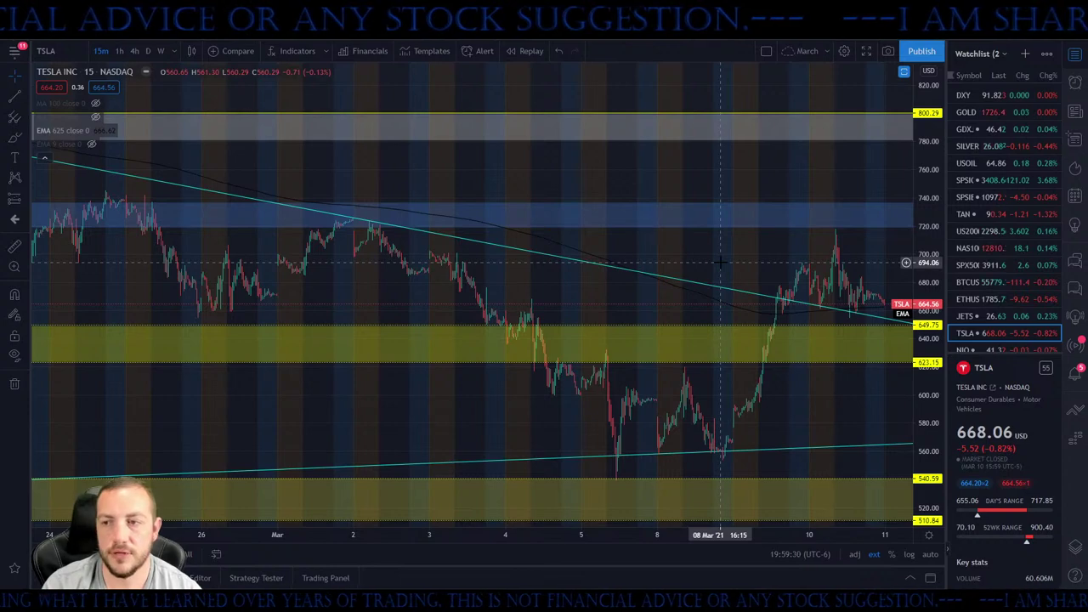
# Examine Tesla's March 10 candles closely at the descending trend line above the yellow zone and compare them with the earlier decline
pyautogui.scroll(5, 692, 328)
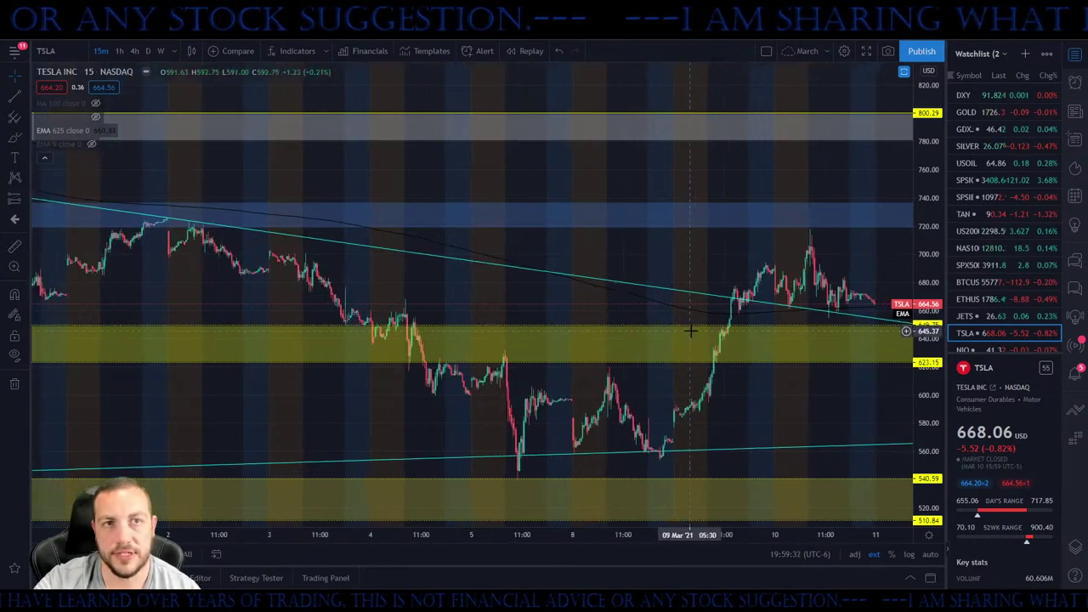
pyautogui.moveTo(935, 384); pyautogui.dragTo(584, 297)
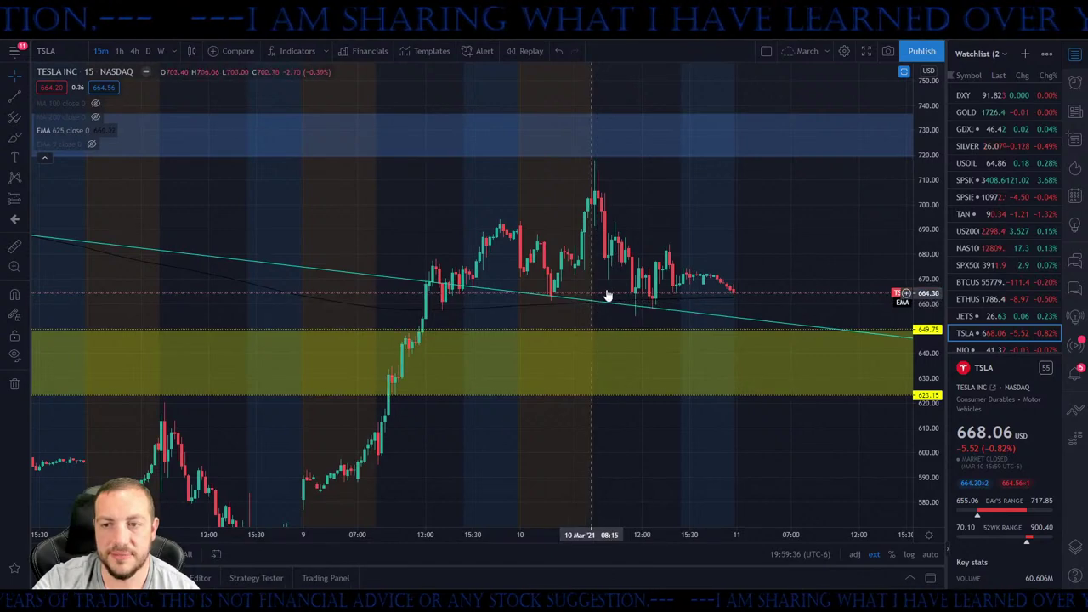
pyautogui.scroll(-3, 608, 298)
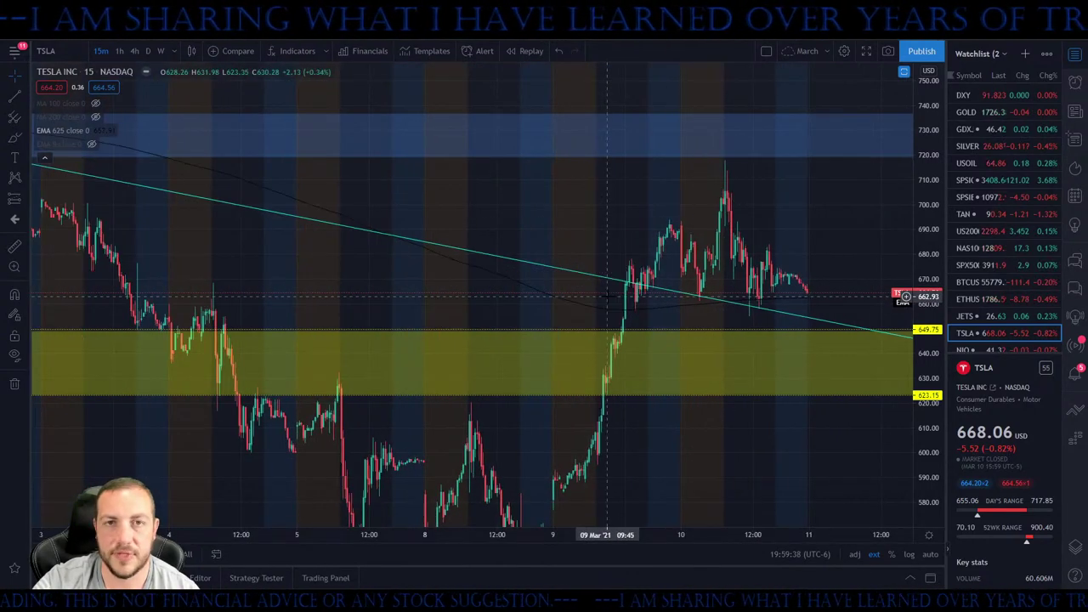
pyautogui.hscroll(5, 607, 296)
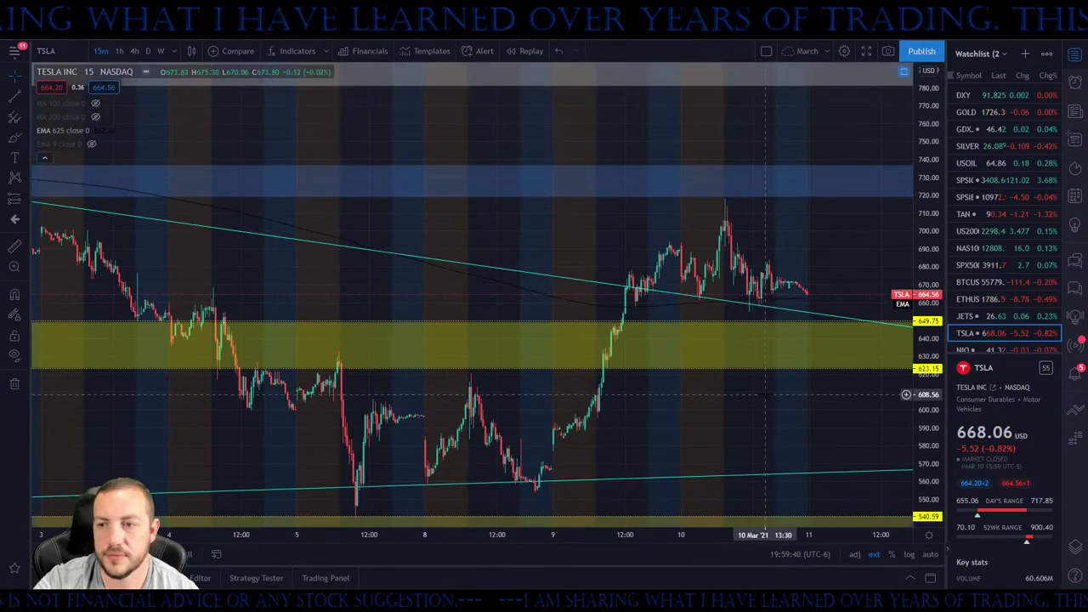
pyautogui.hscroll(5, 654, 309)
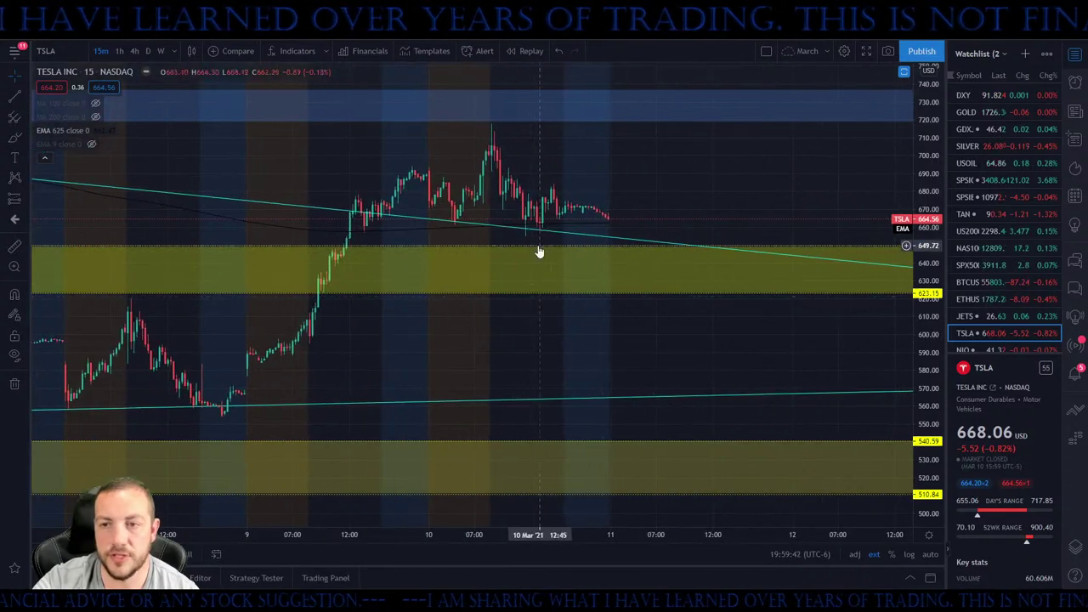
pyautogui.hscroll(-3, 680, 360)
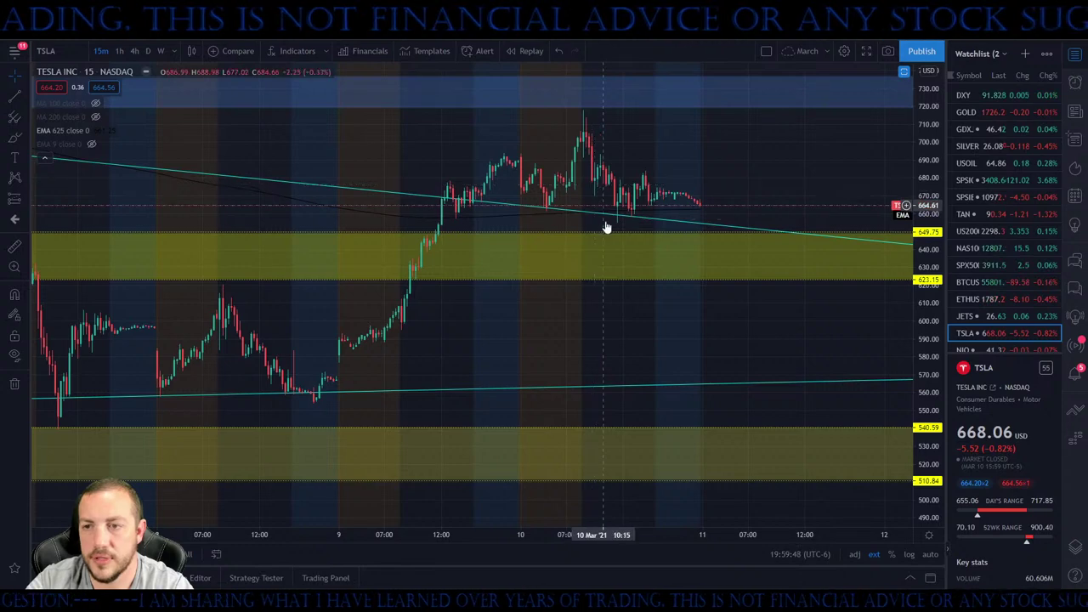
pyautogui.scroll(-5, 649, 298)
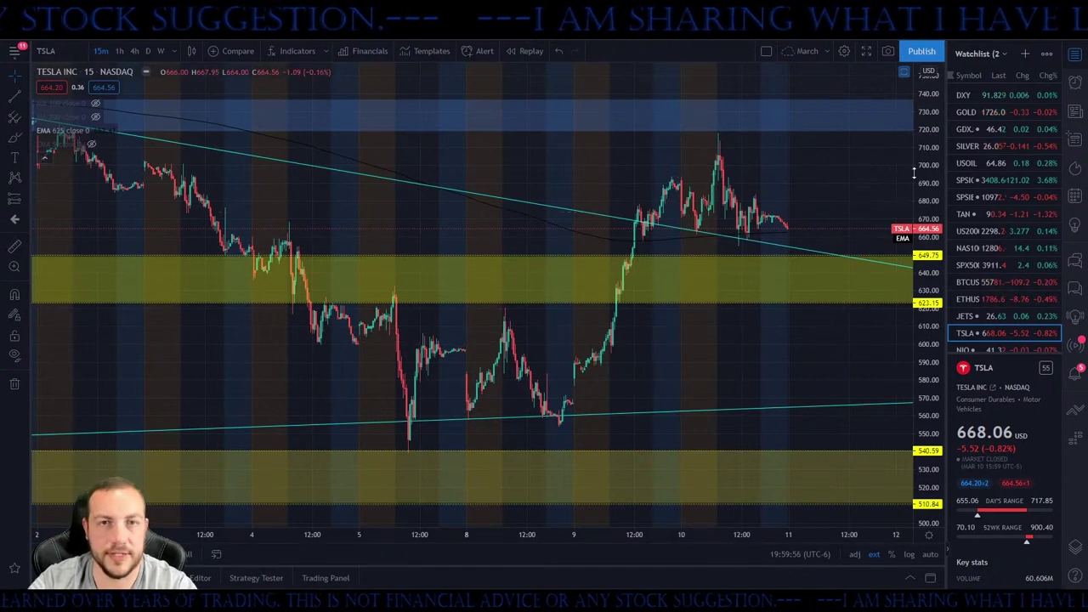
pyautogui.scroll(-3, 727, 339)
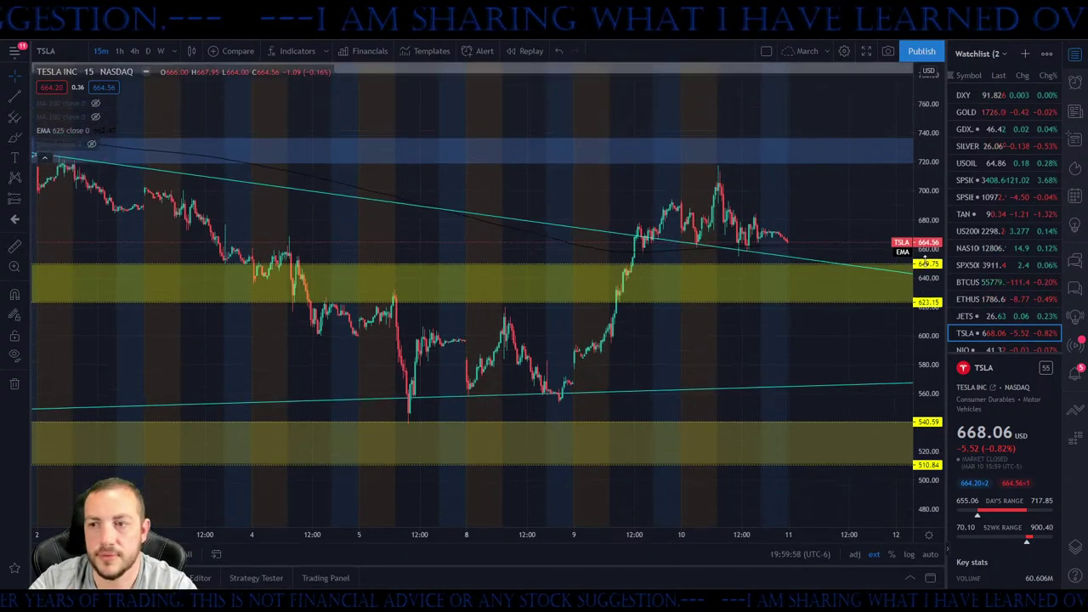
pyautogui.scroll(-5, 727, 339)
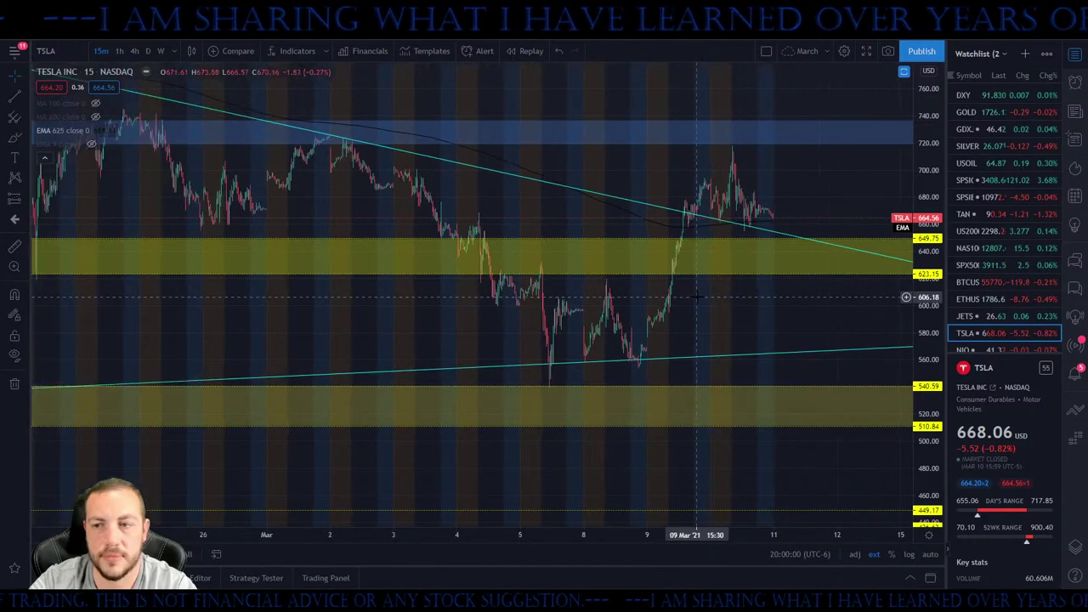
pyautogui.scroll(-1, 698, 297)
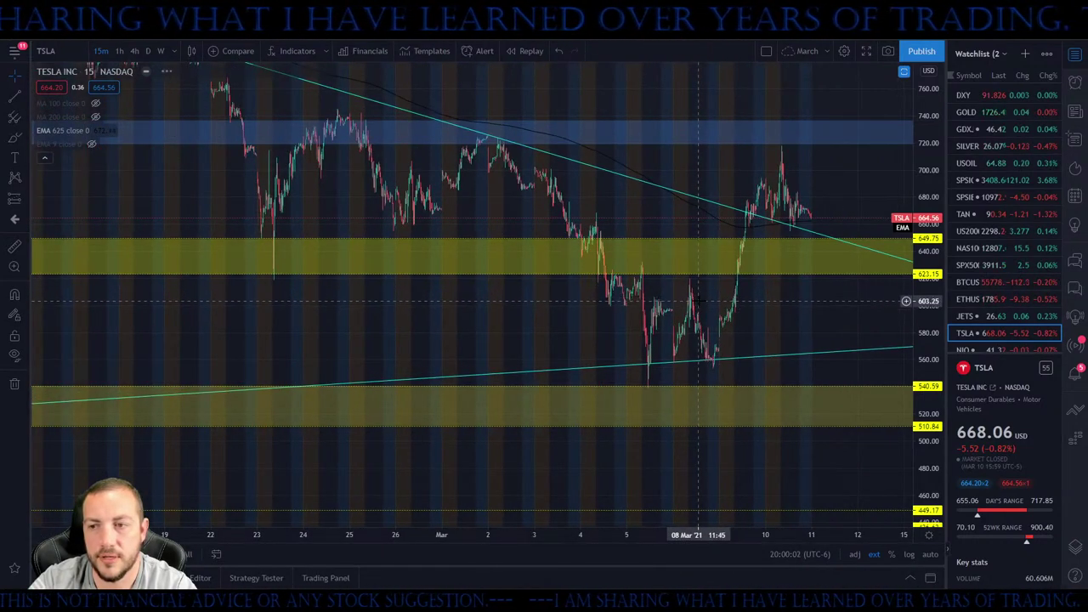
pyautogui.scroll(-1, 701, 306)
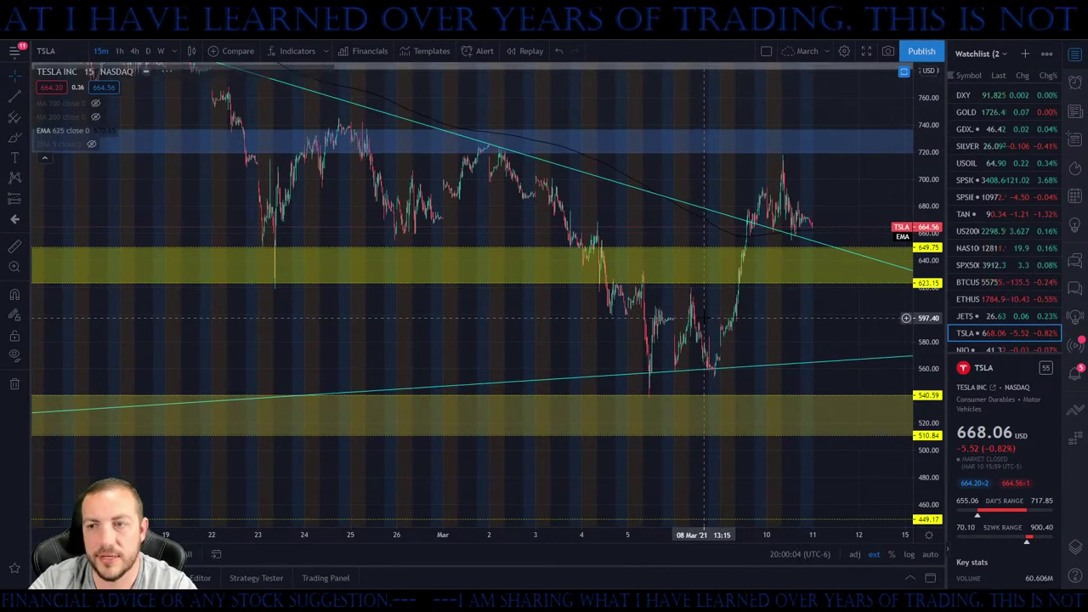
pyautogui.scroll(-1, 672, 313)
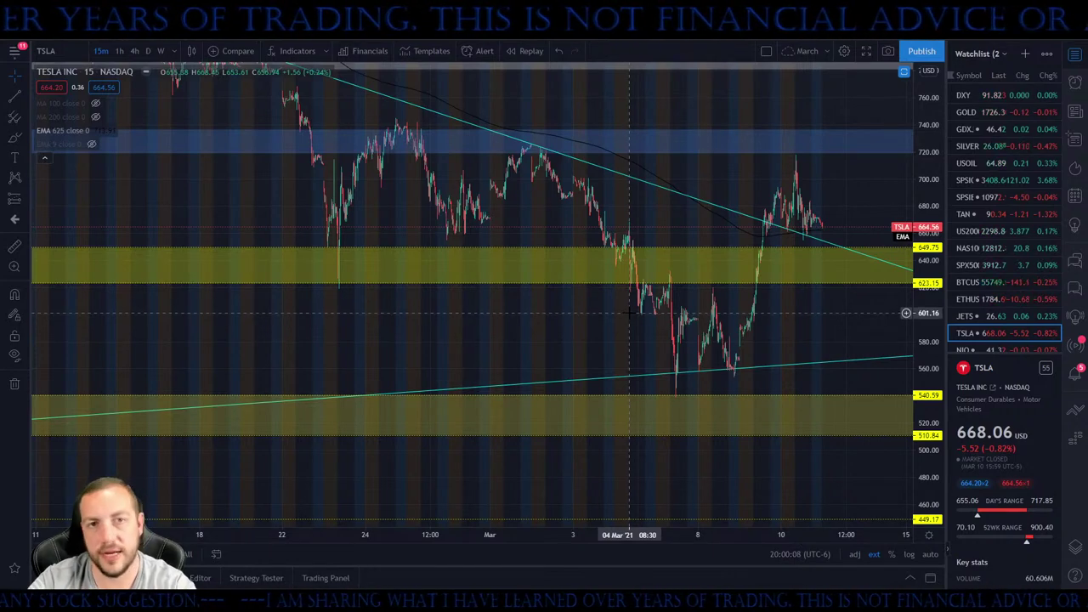
# Open the NIO 15-minute chart and examine its candles against the EMA, the yellow zone above and the 40.16 and 38.21 lines
pyautogui.press('Down')
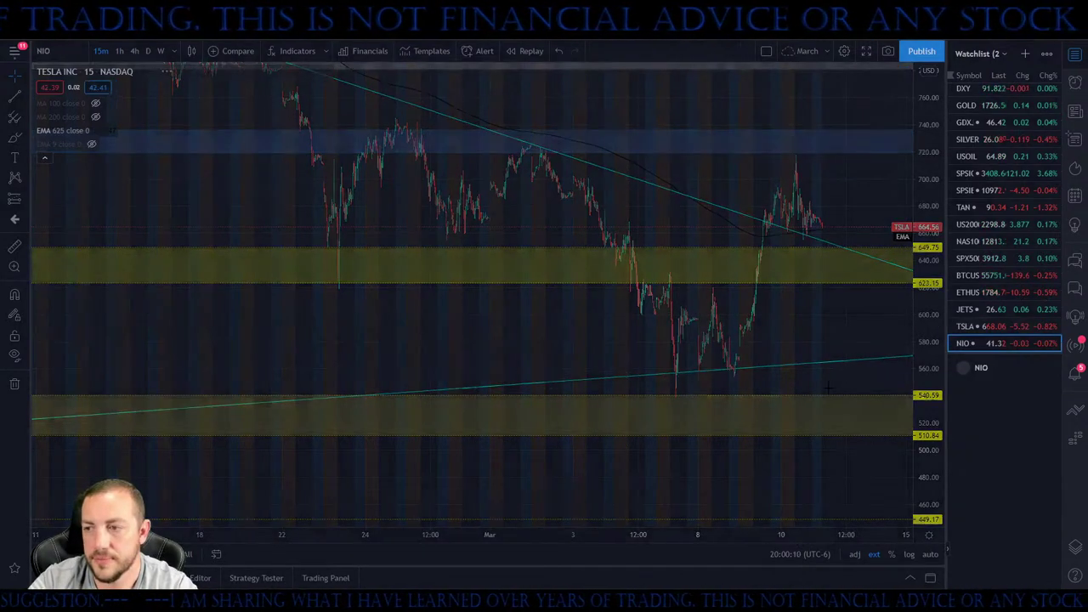
pyautogui.scroll(2, 765, 361)
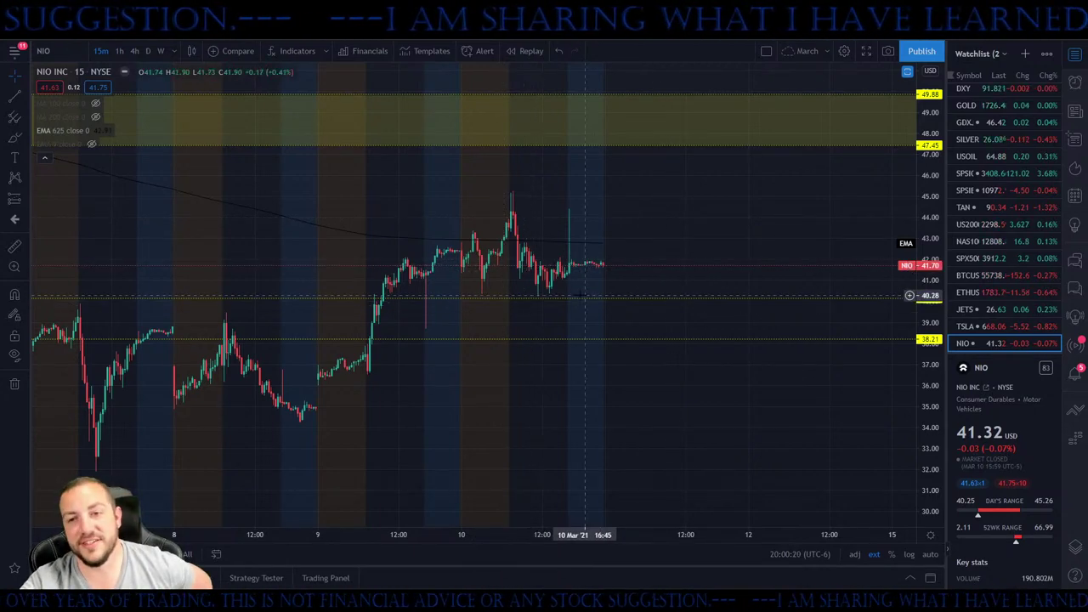
pyautogui.scroll(-5, 526, 304)
pyautogui.scroll(-4, 525, 304)
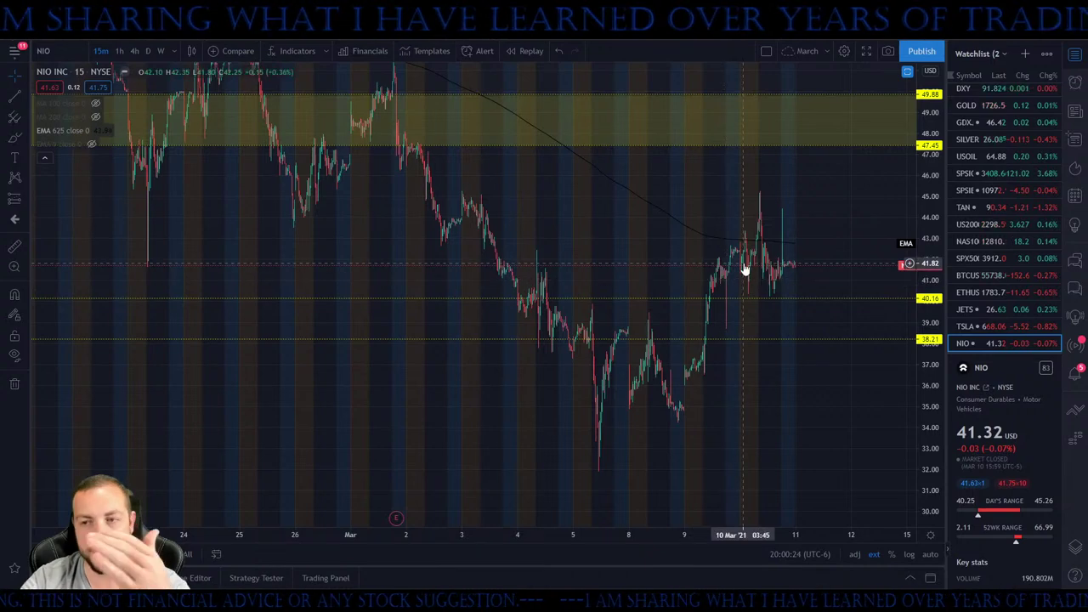
pyautogui.moveTo(826, 228); pyautogui.dragTo(814, 255)
pyautogui.moveTo(920, 198); pyautogui.dragTo(921, 223)
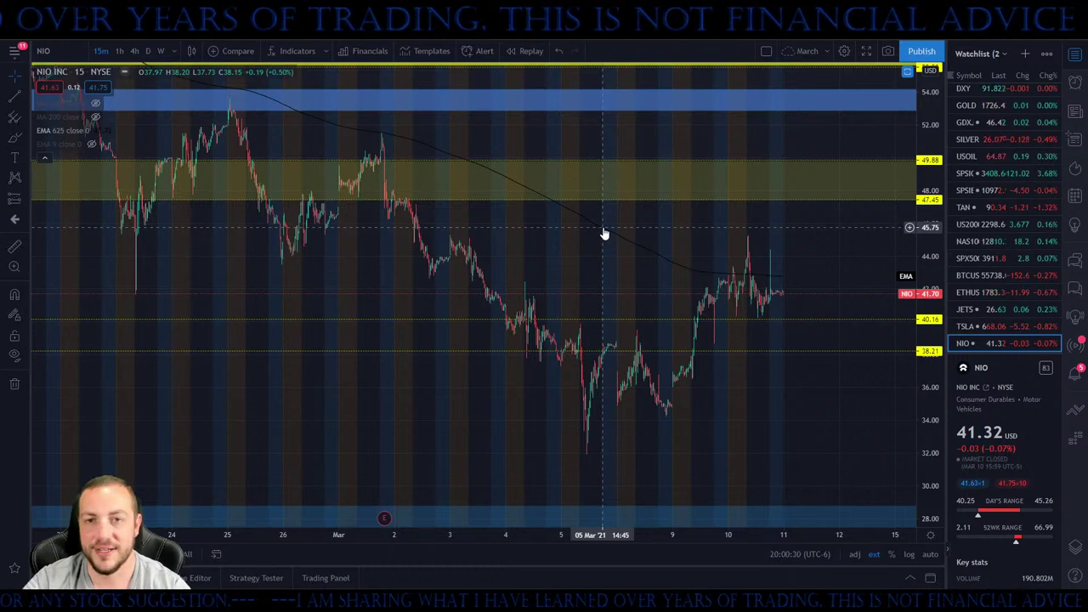
pyautogui.moveTo(603, 234); pyautogui.dragTo(633, 213)
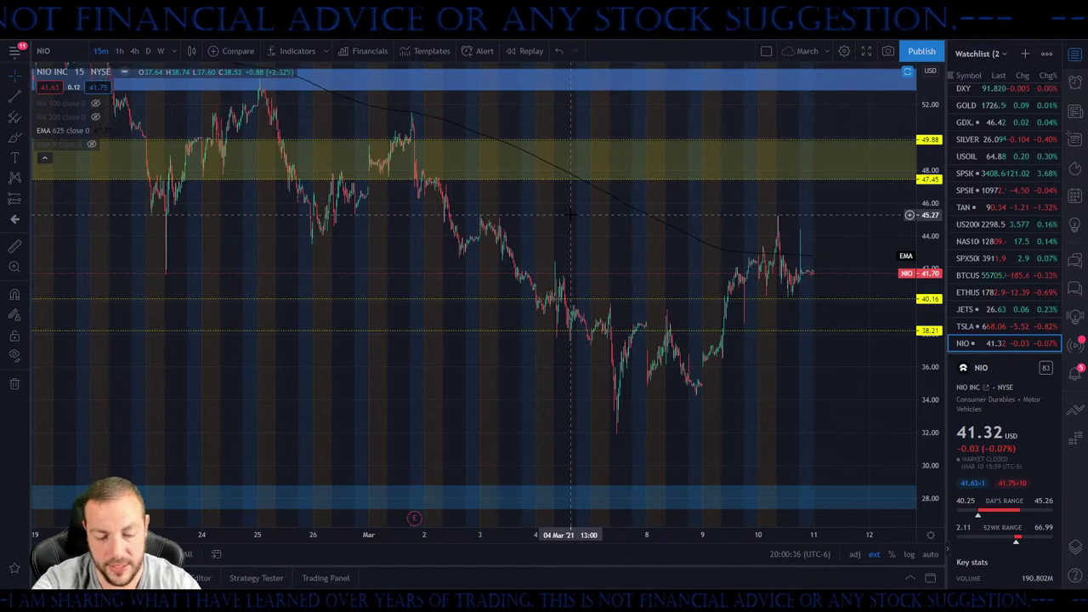
# Open the GIK (GigCapital3 Inc, NYSE) chart and switch it to the 4-hour interval
pyautogui.write('GIK')
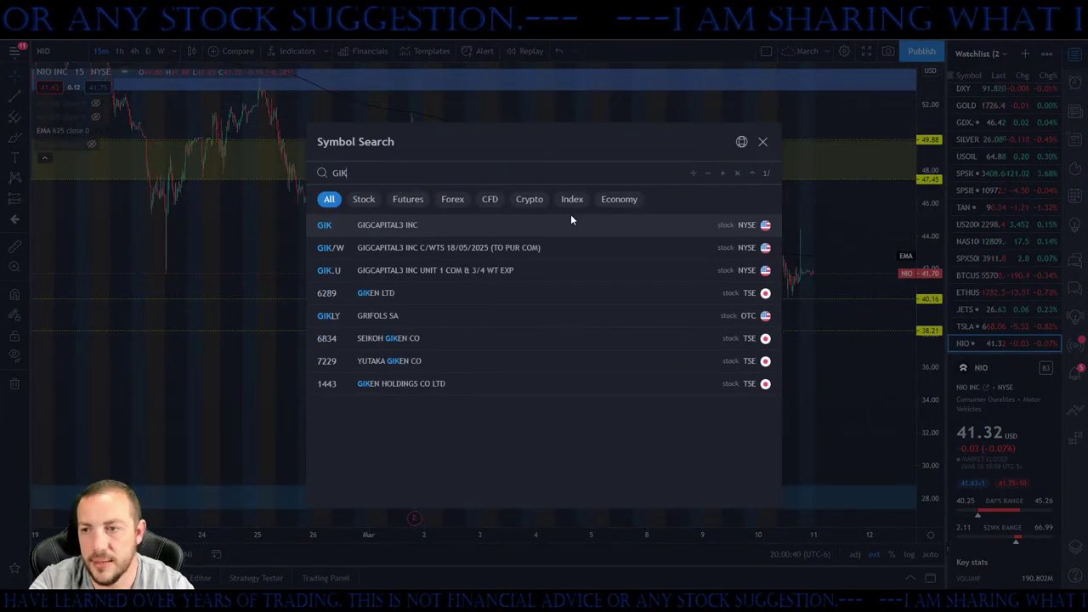
pyautogui.press('Return')
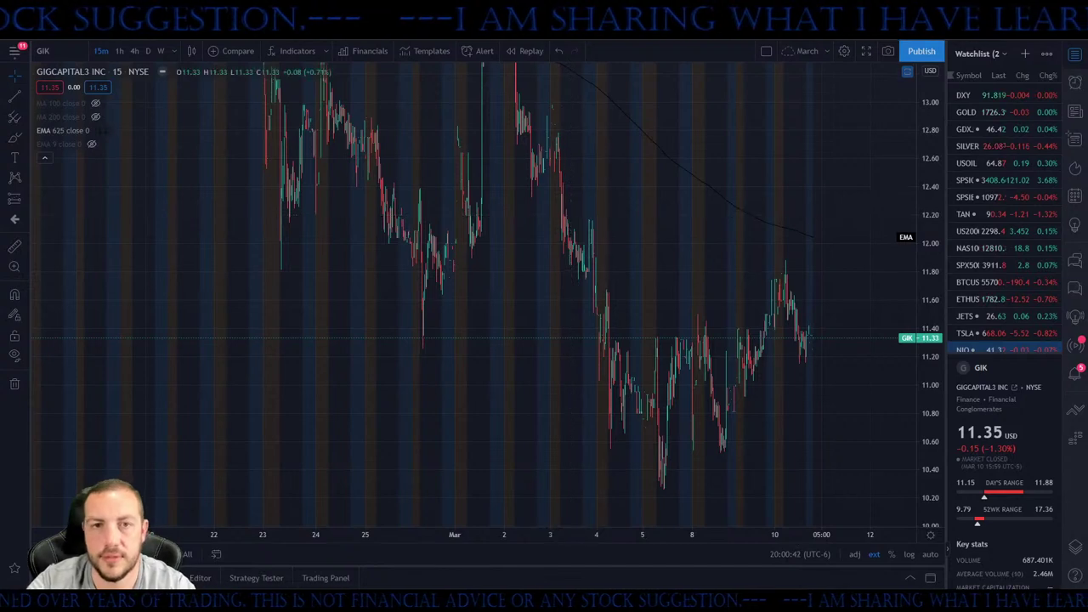
pyautogui.click(134, 51)
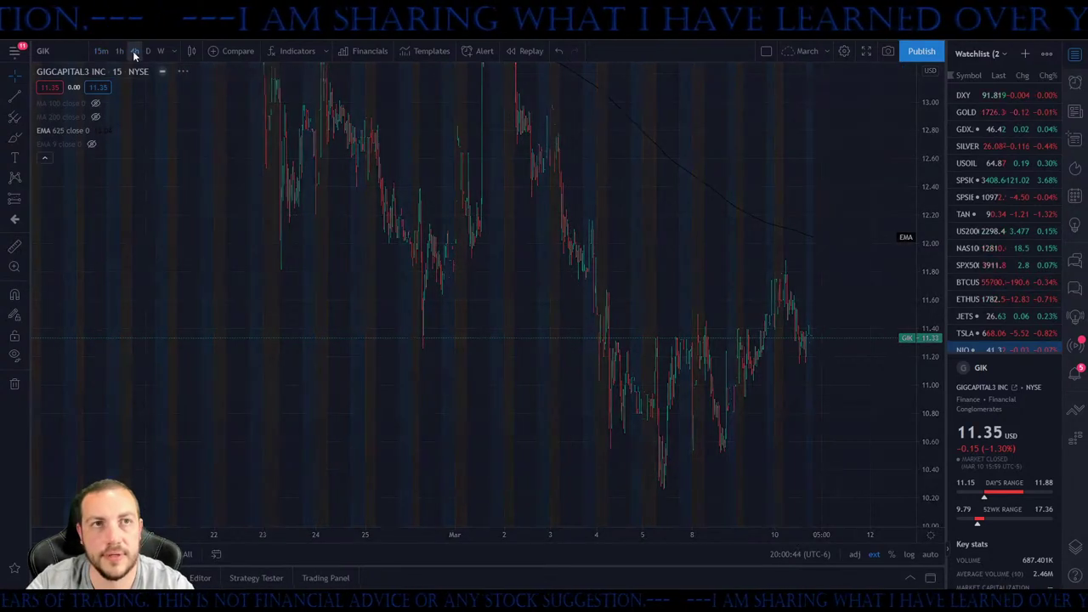
# Place two yellow horizontal lines on the GIK chart at about 10.83 and 11.18, around the December and March lows
pyautogui.scroll(5, 412, 217)
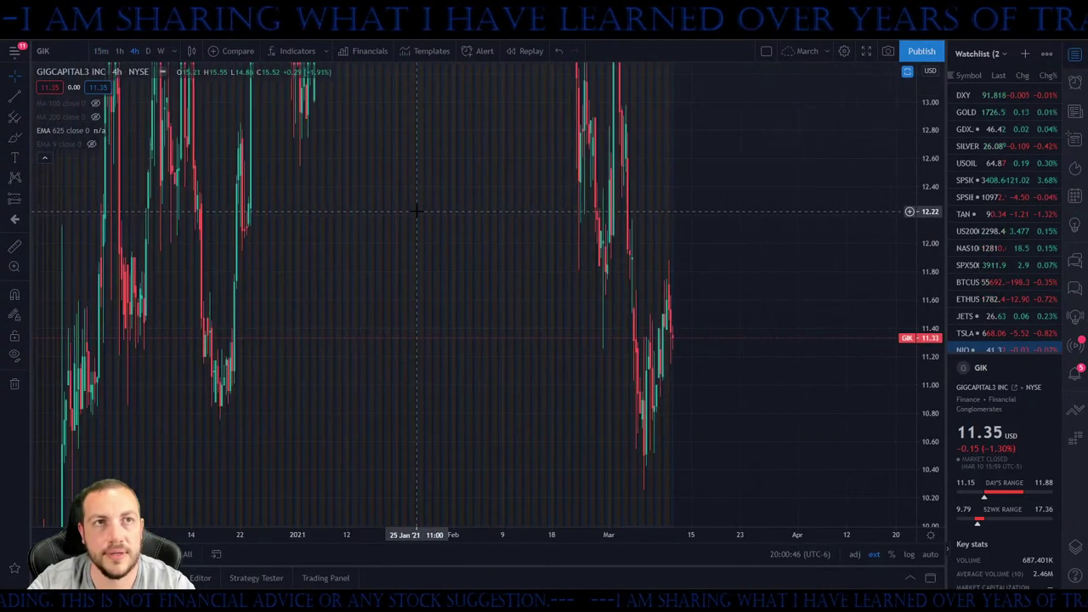
pyautogui.moveTo(411, 224); pyautogui.dragTo(502, 246)
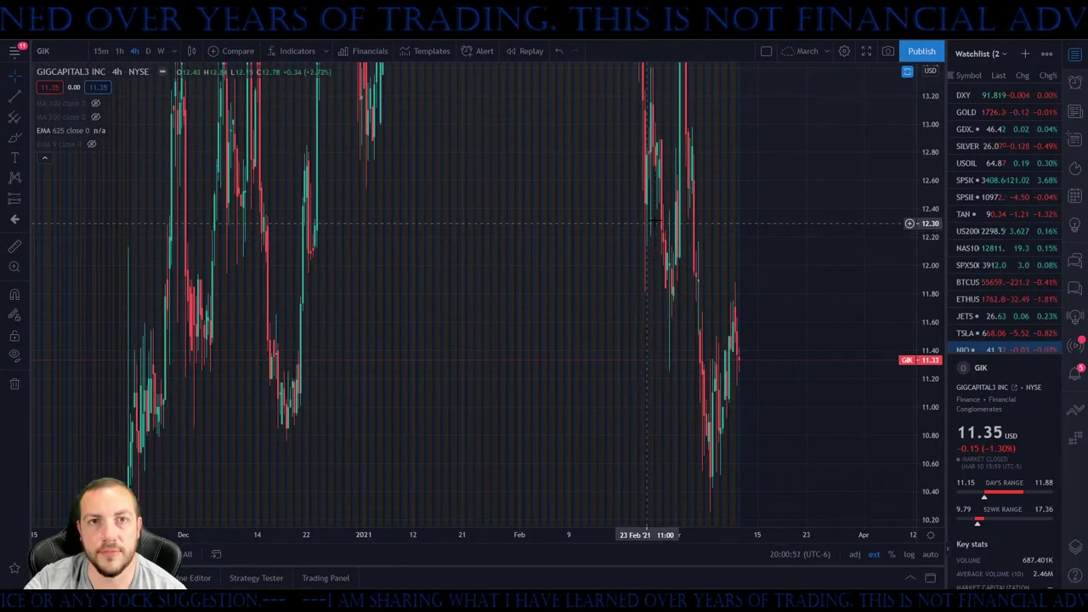
pyautogui.moveTo(930, 121); pyautogui.dragTo(655, 389)
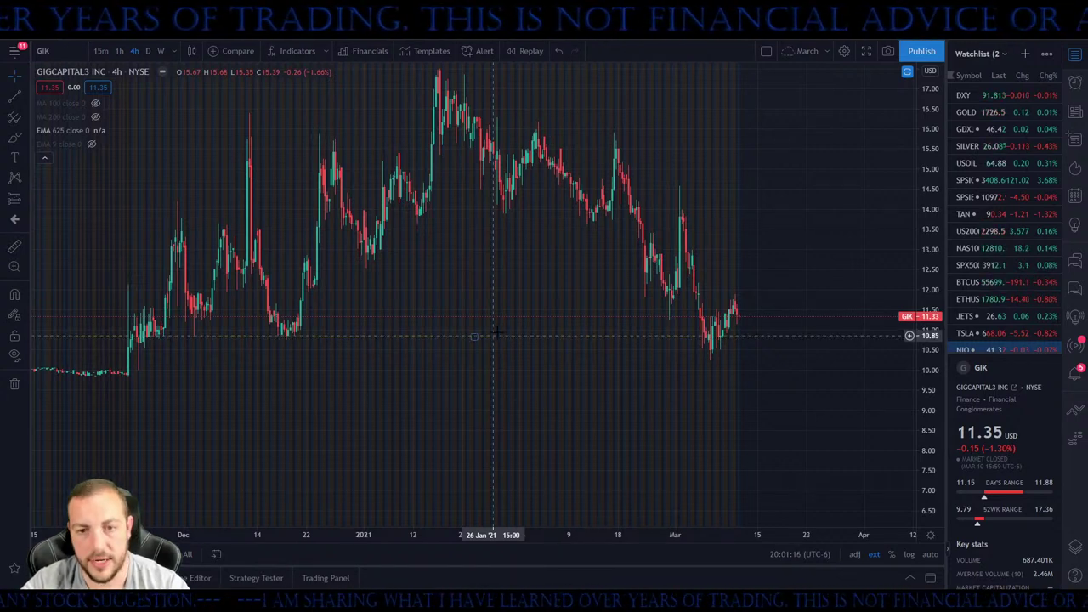
pyautogui.click(503, 326)
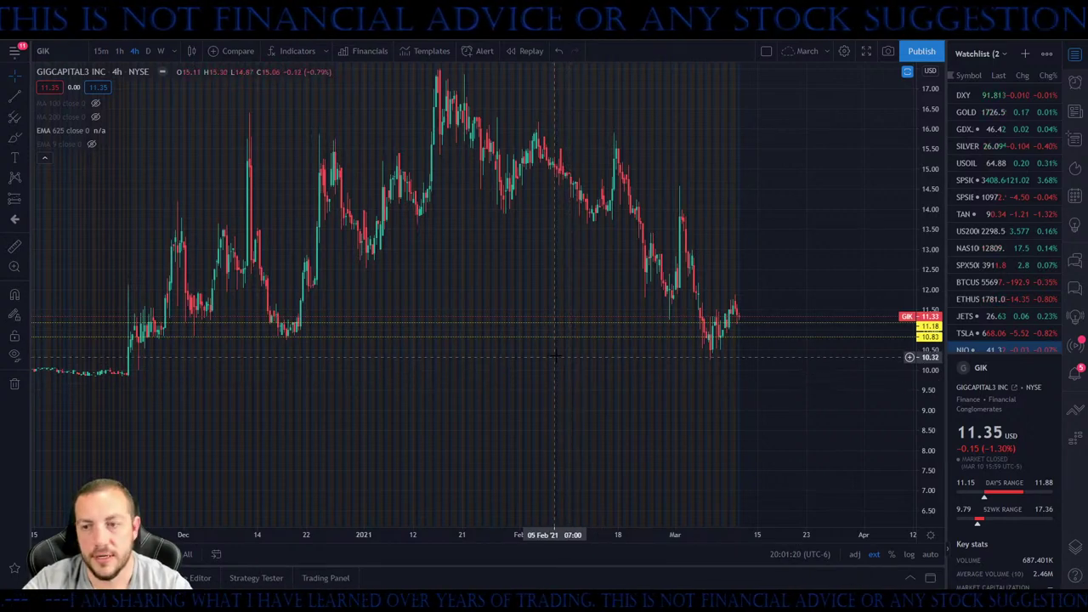
# Place another pair of yellow horizontal lines on the GIK chart at about 12.80 and 13.11, above the latest candles
pyautogui.scroll(-3, 595, 366)
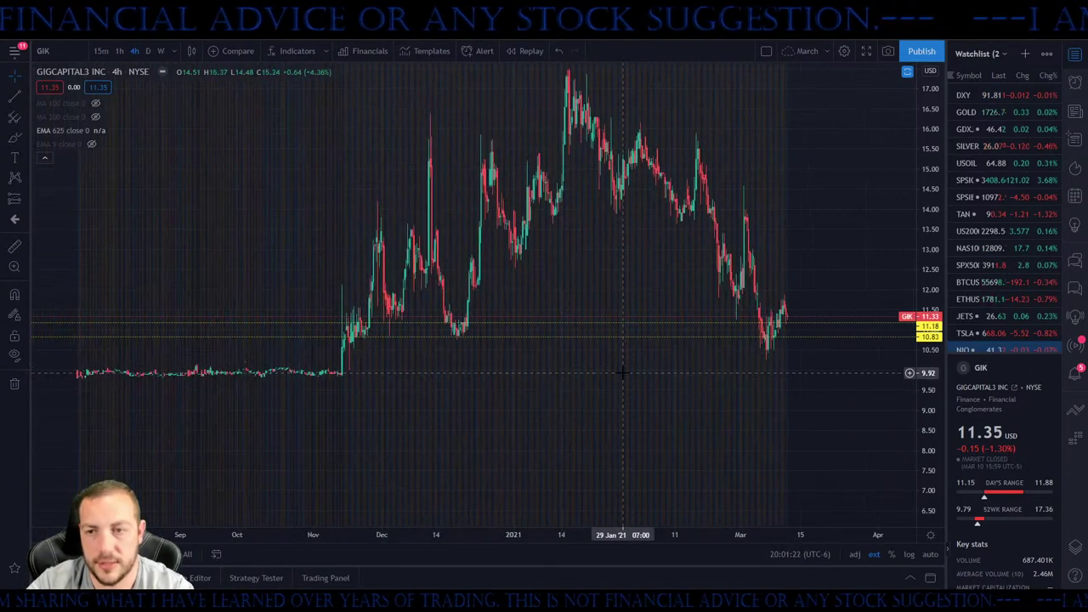
pyautogui.scroll(3, 598, 296)
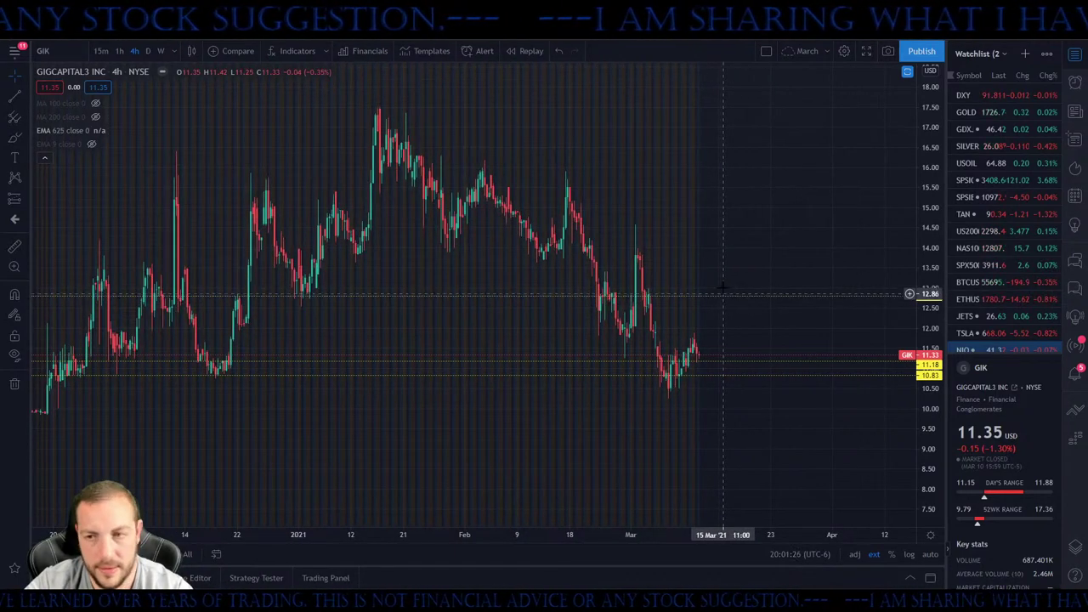
pyautogui.moveTo(721, 329); pyautogui.dragTo(792, 303)
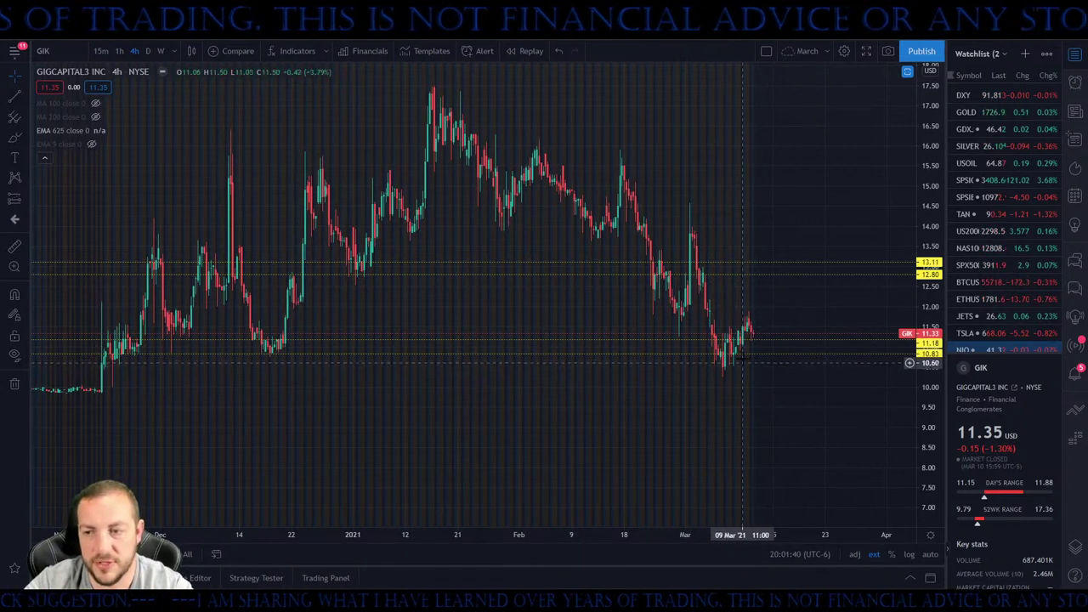
pyautogui.moveTo(789, 379); pyautogui.dragTo(816, 390)
pyautogui.scroll(3, 816, 389)
pyautogui.hscroll(3, 700, 439)
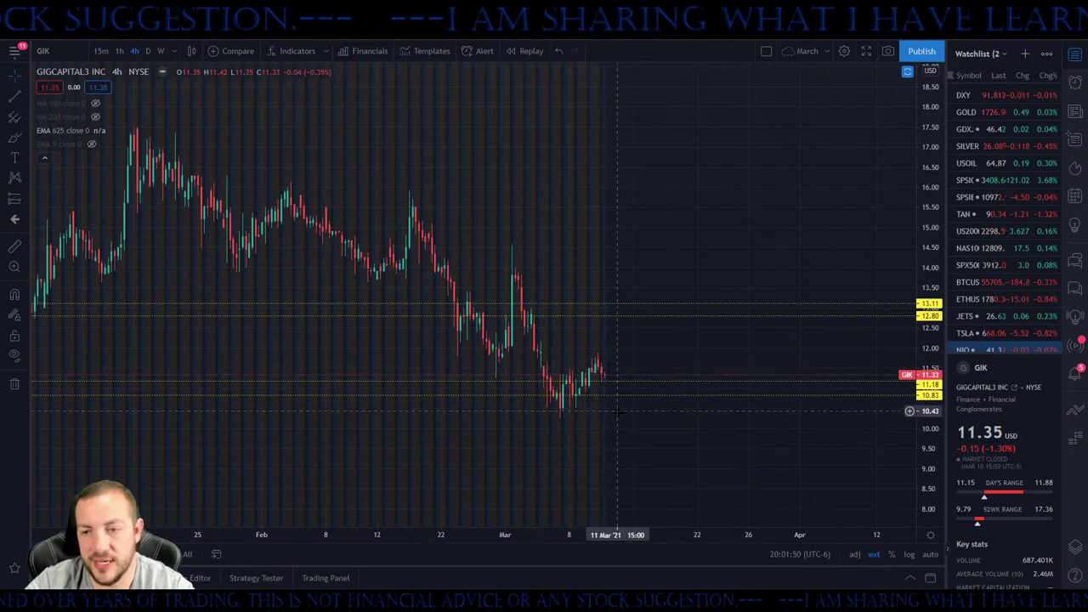
# Place a third pair of yellow horizontal lines on the GIK chart at about 14.46 and 14.80, near the early March high
pyautogui.scroll(-3, 624, 408)
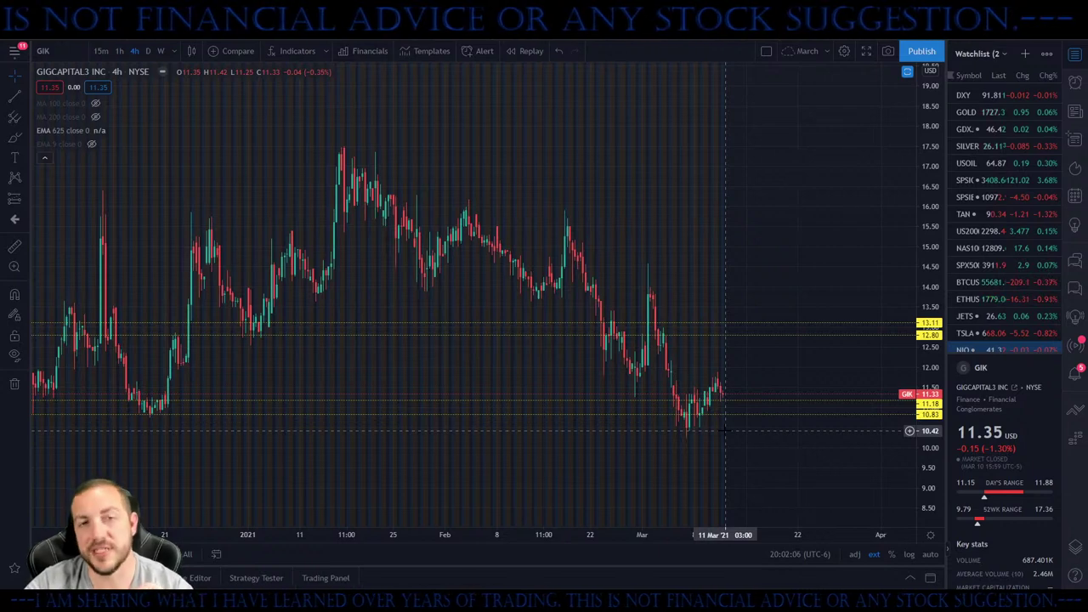
pyautogui.scroll(-4, 726, 431)
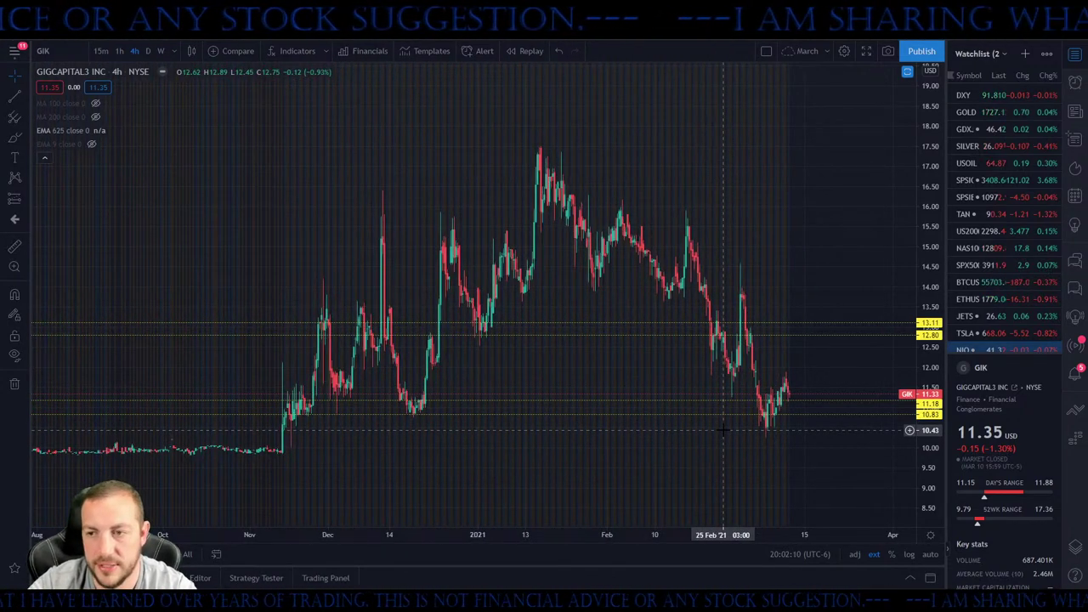
pyautogui.moveTo(722, 431); pyautogui.dragTo(738, 431)
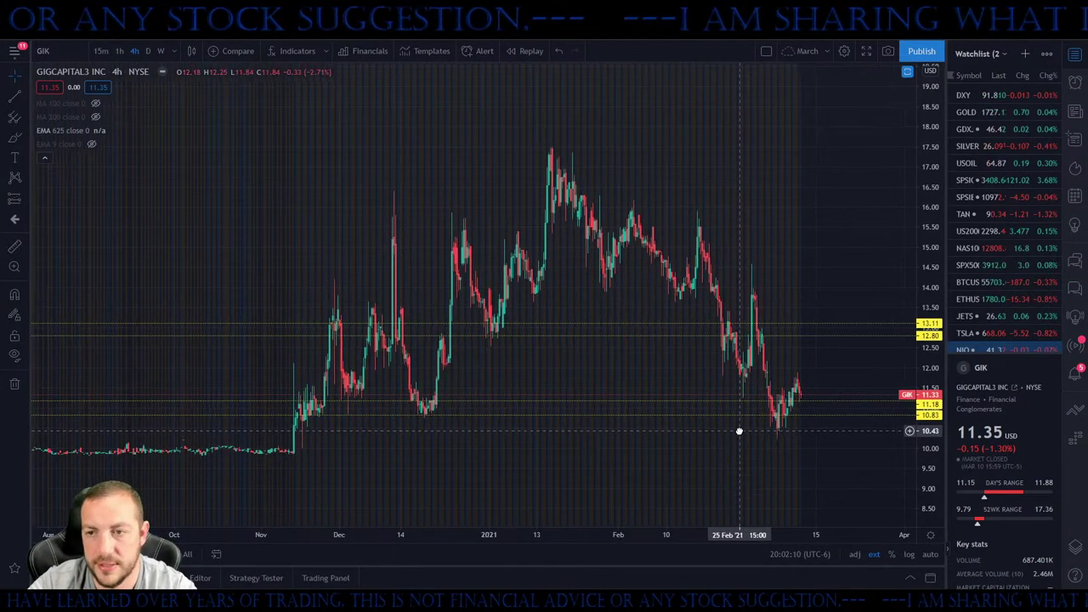
pyautogui.click(805, 257)
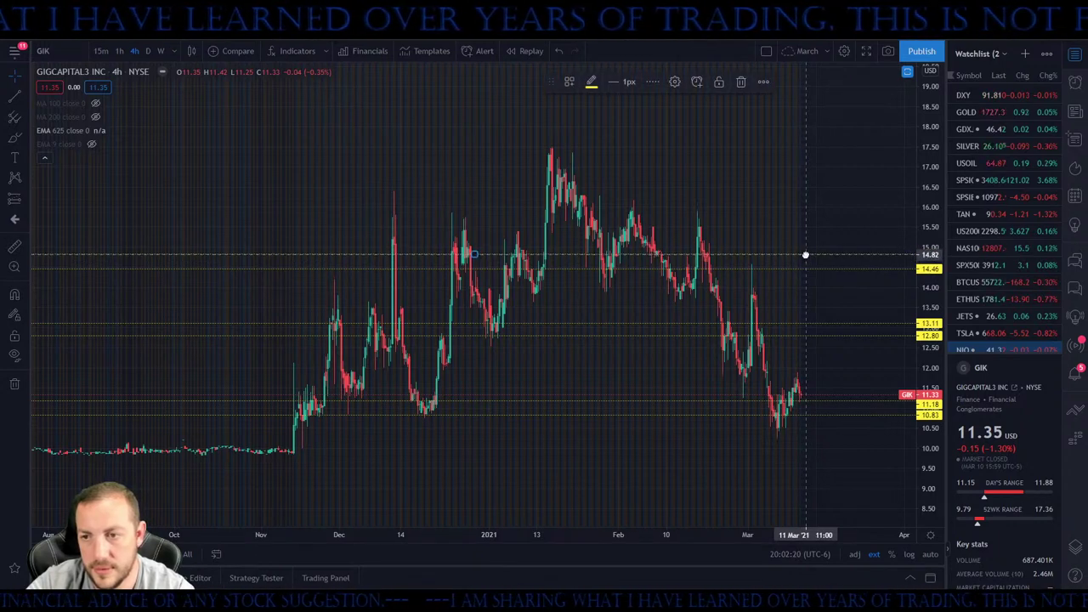
# Examine the GIK 4-hour candles from November to March against the three pairs of yellow horizontal lines
pyautogui.moveTo(785, 212); pyautogui.dragTo(743, 217)
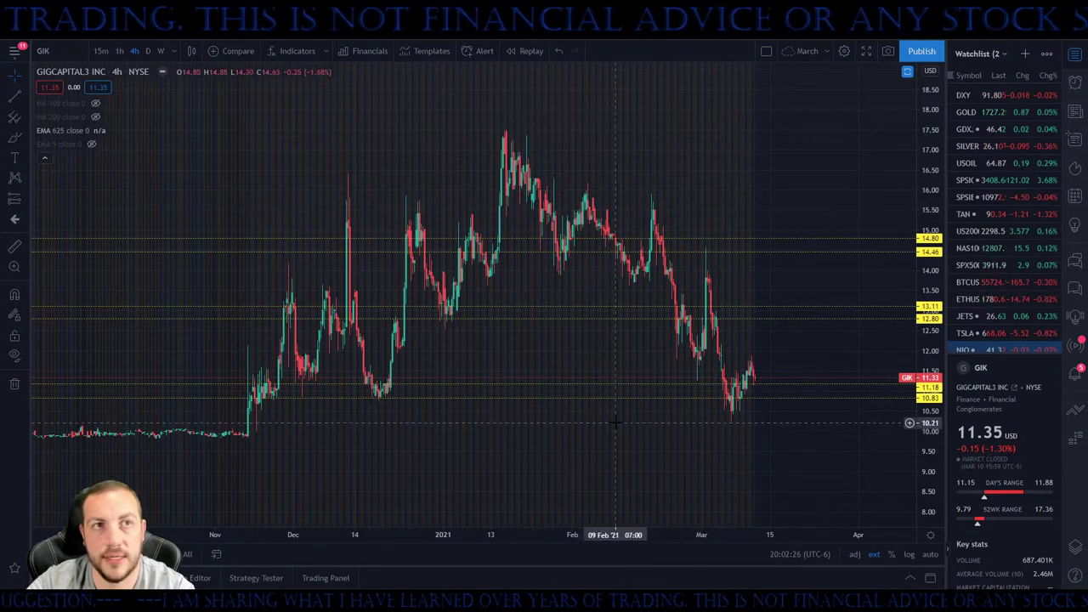
pyautogui.moveTo(615, 422); pyautogui.dragTo(660, 413)
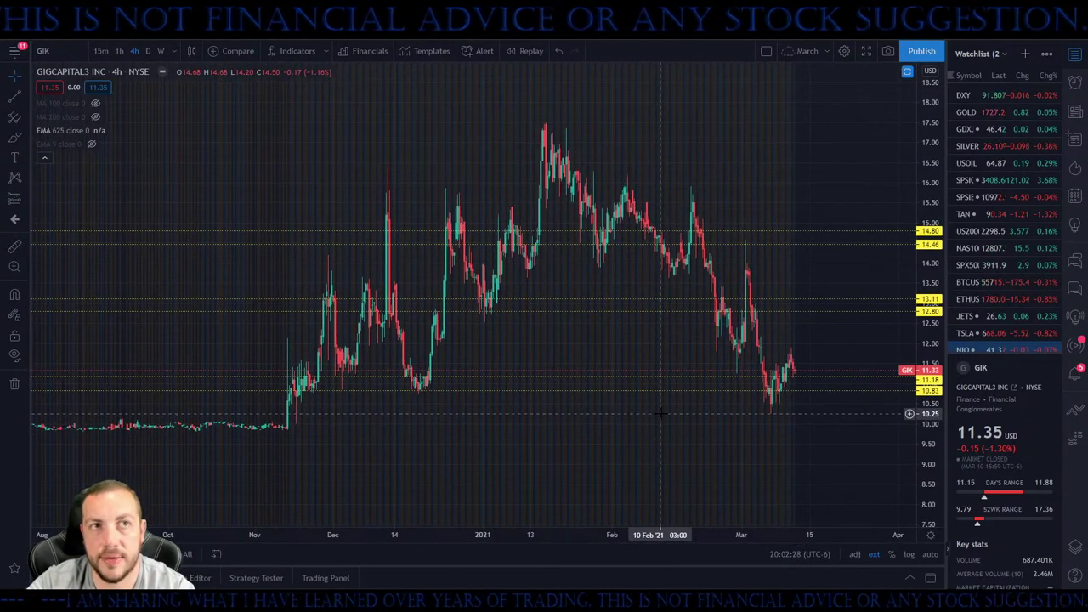
pyautogui.scroll(1, 661, 413)
pyautogui.moveTo(656, 418); pyautogui.dragTo(702, 413)
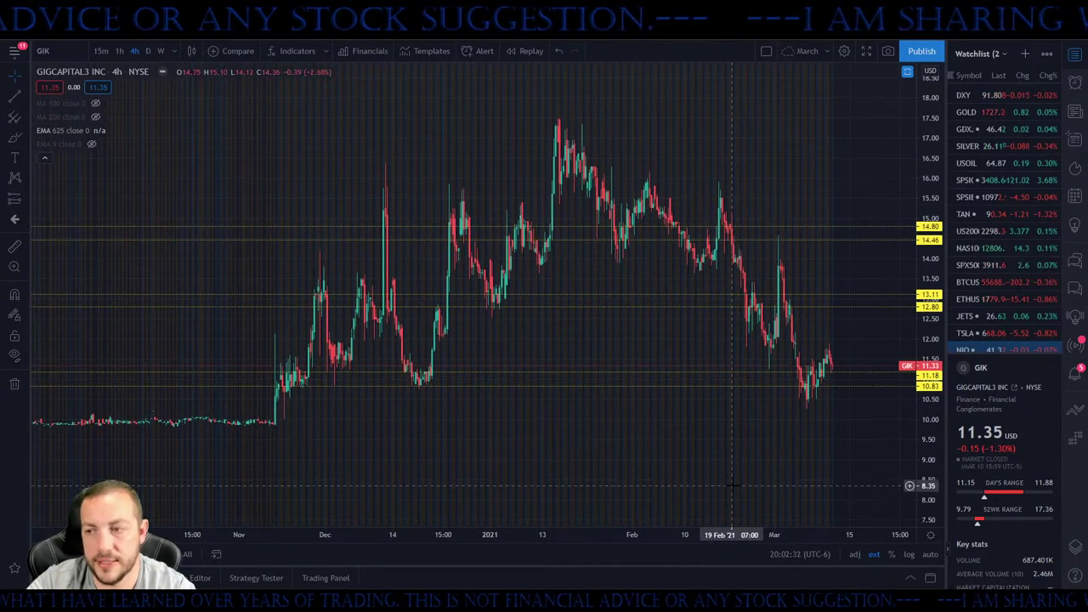
pyautogui.scroll(-2, 732, 485)
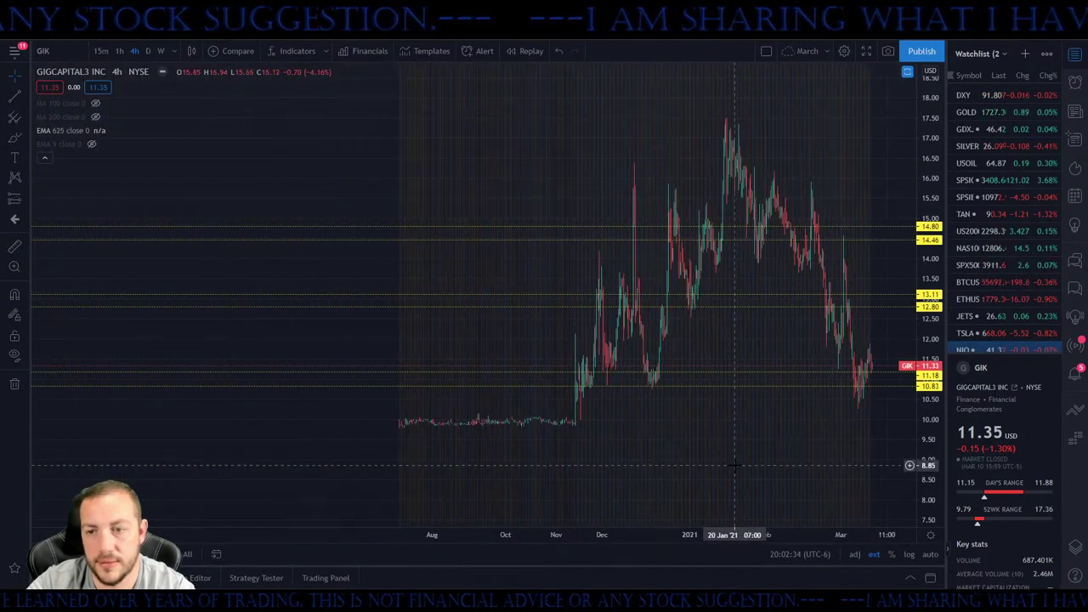
pyautogui.scroll(2, 736, 464)
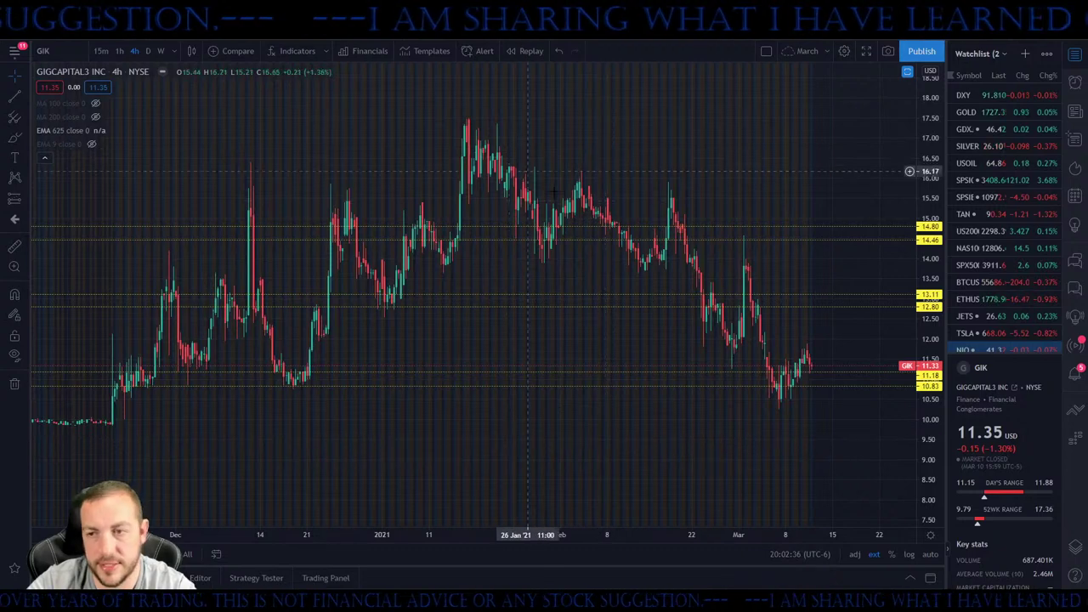
pyautogui.moveTo(734, 425)
pyautogui.mouseDown()
pyautogui.moveTo(748, 442)
pyautogui.moveTo(746, 432)
pyautogui.mouseUp()
pyautogui.scroll(1, 747, 432)
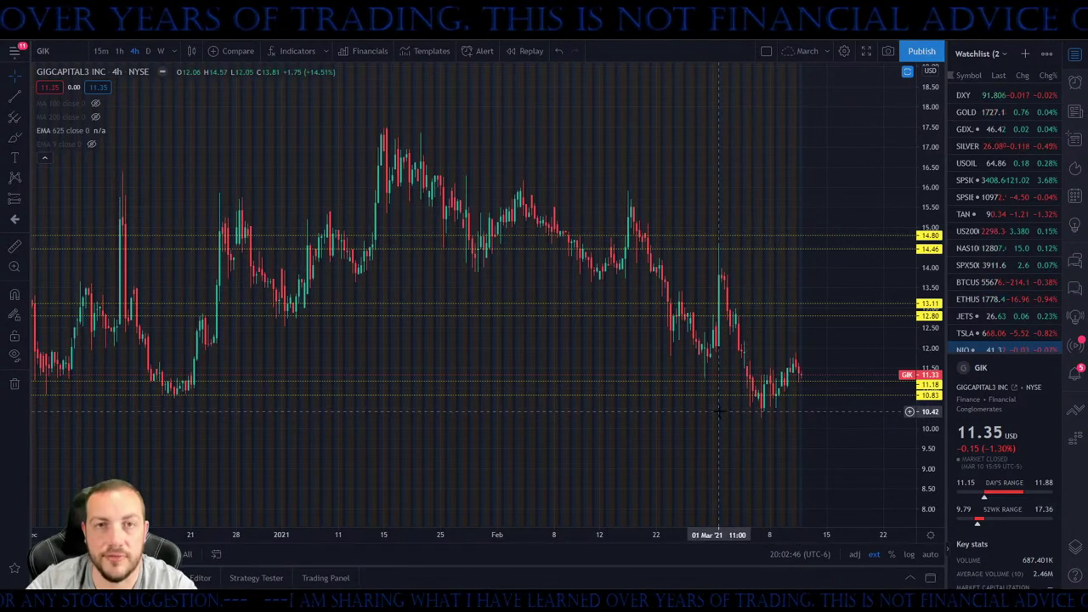
pyautogui.moveTo(672, 417); pyautogui.dragTo(748, 437)
pyautogui.scroll(1, 785, 437)
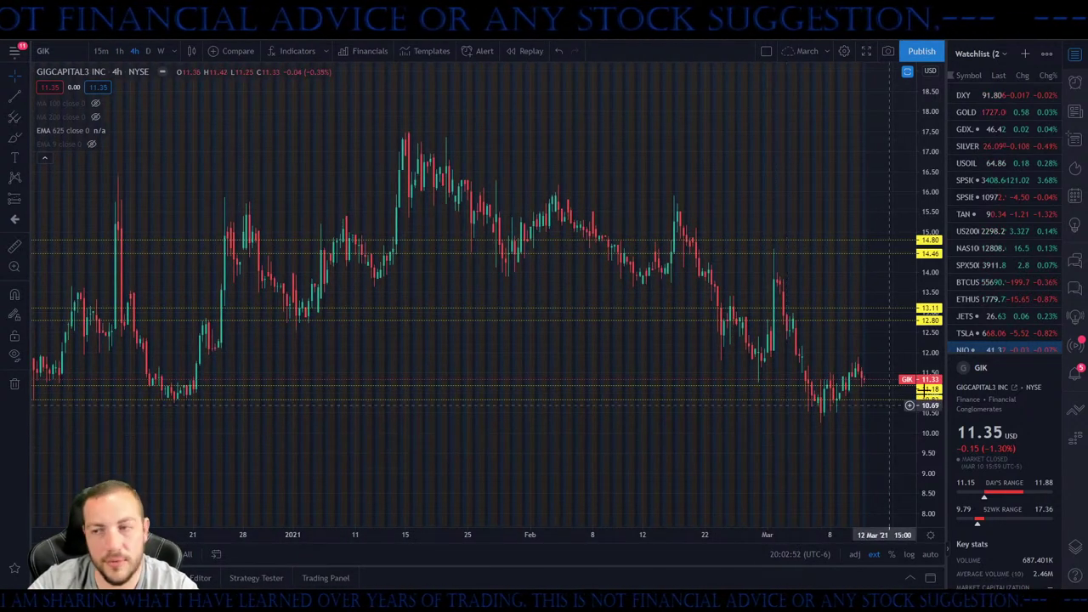
pyautogui.moveTo(679, 389); pyautogui.dragTo(688, 389)
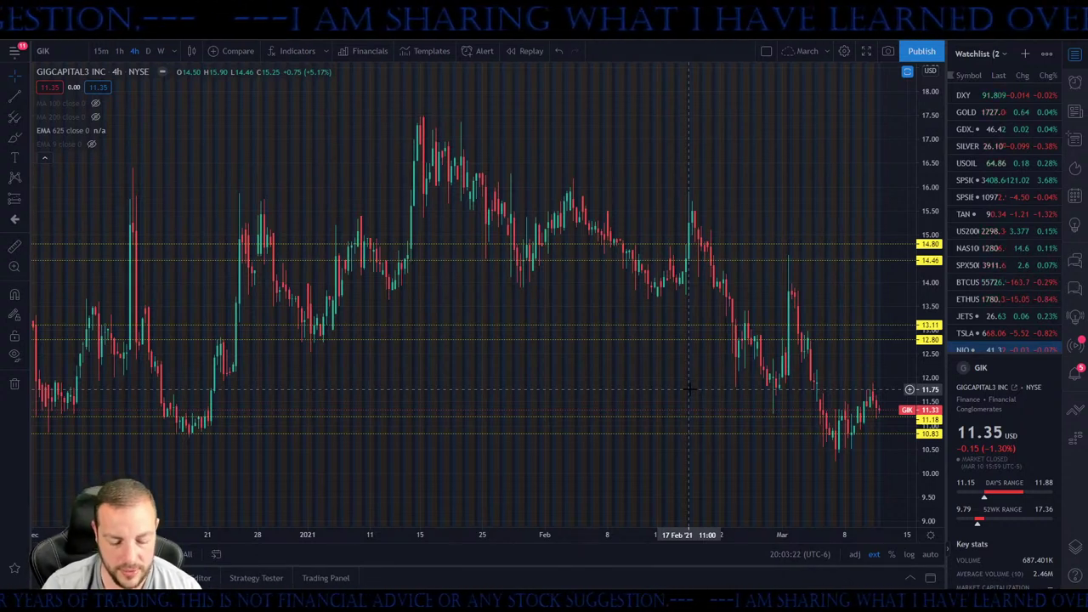
# Open the VYGVF (Voyager Digital Ltd., OTC) chart and compress its price scale to fit the whole rally
pyautogui.write('VY')
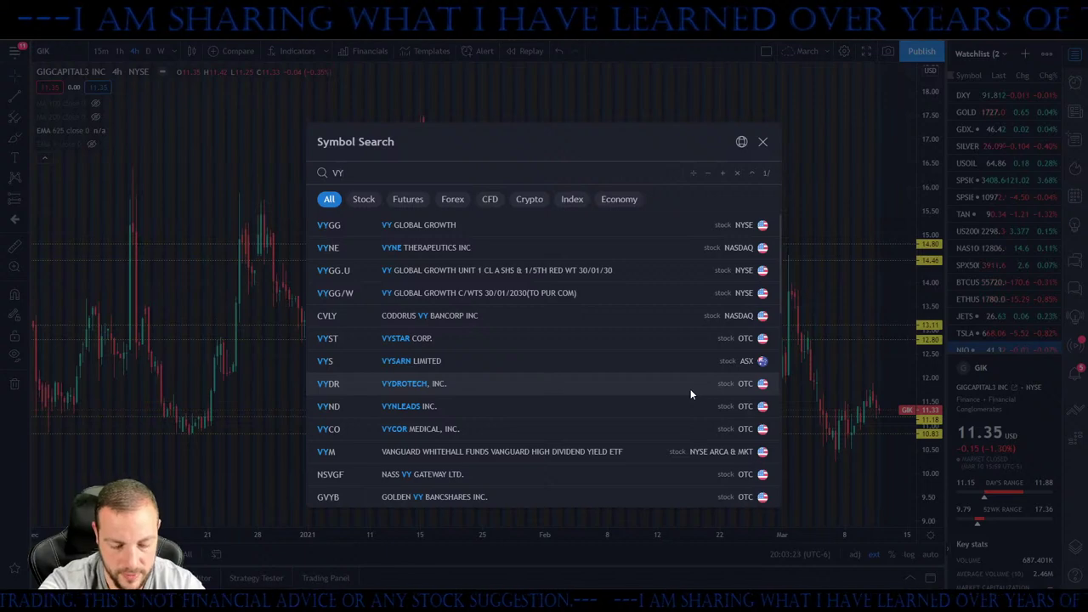
pyautogui.write('GVF')
pyautogui.press('Return')
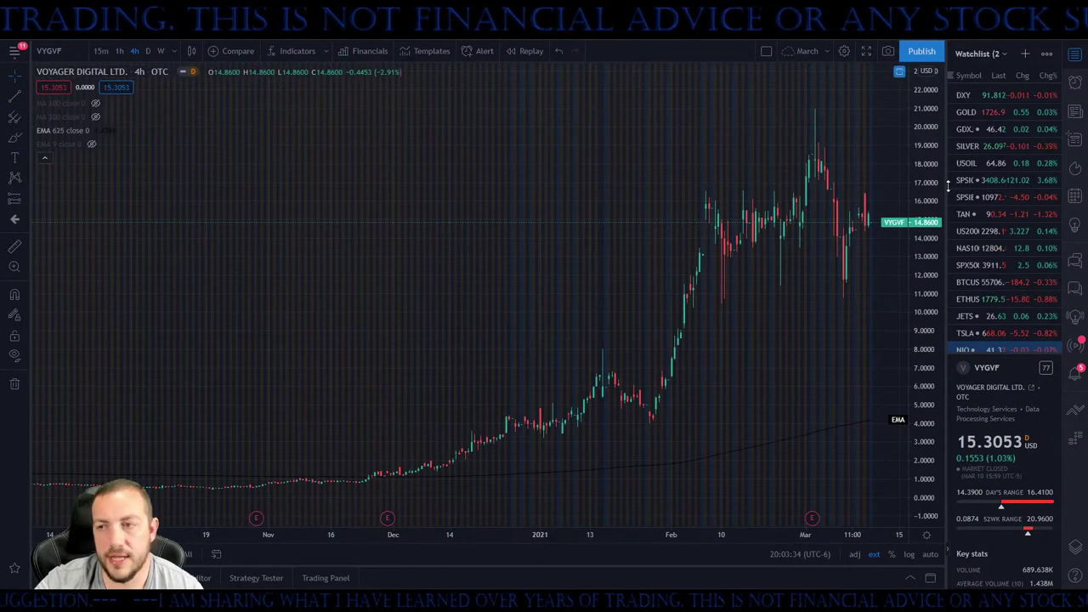
pyautogui.moveTo(918, 146); pyautogui.dragTo(878, 387)
pyautogui.scroll(-10, 878, 387)
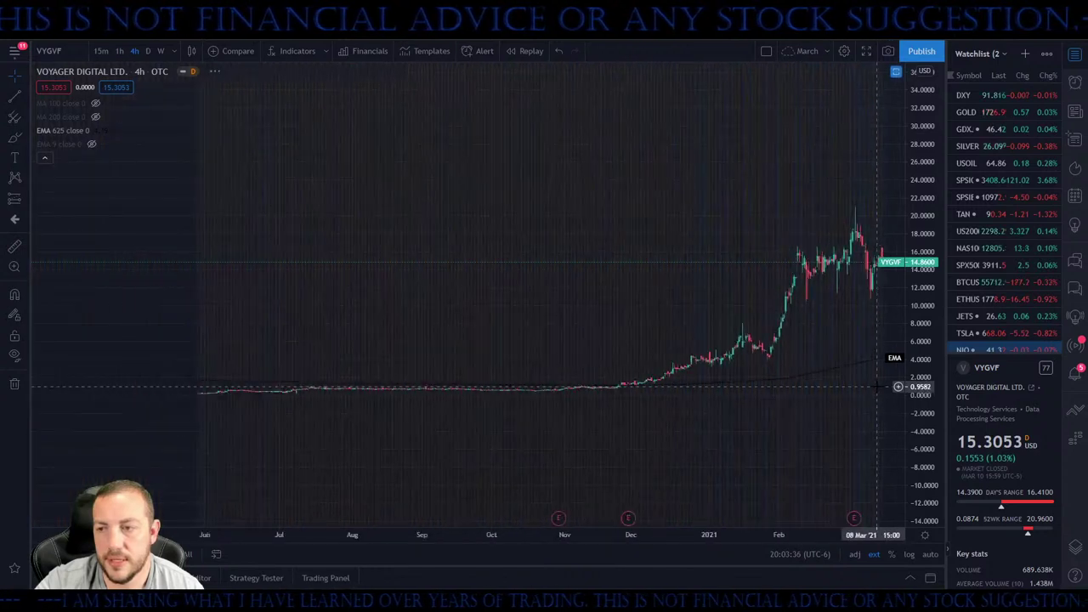
# Place two yellow horizontal lines on the VYGVF chart at about 14.02 and 15.54, around the latest candles
pyautogui.scroll(3, 829, 402)
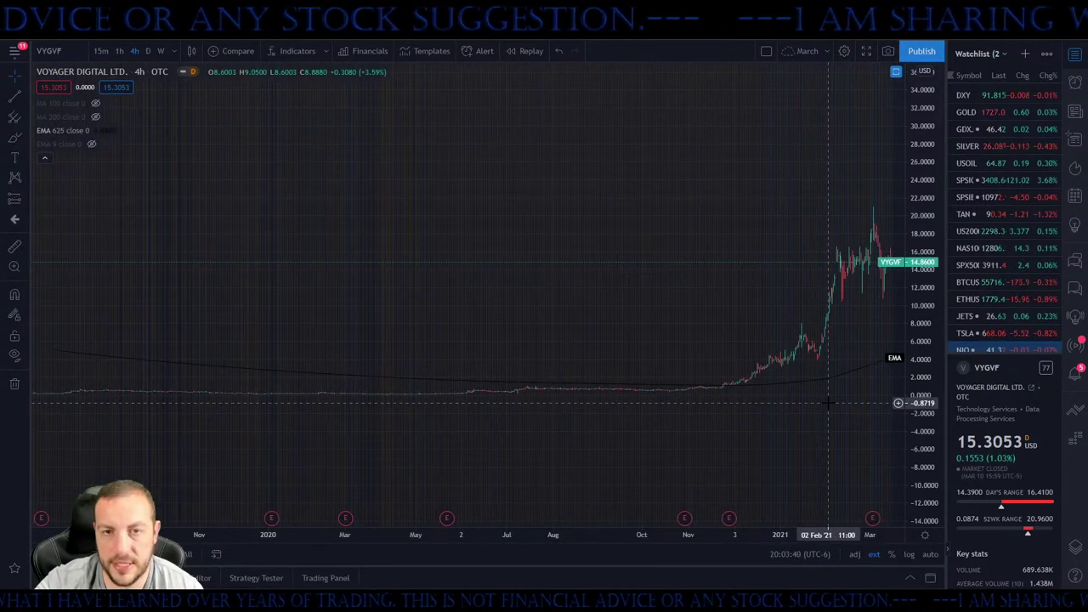
pyautogui.scroll(-5, 829, 402)
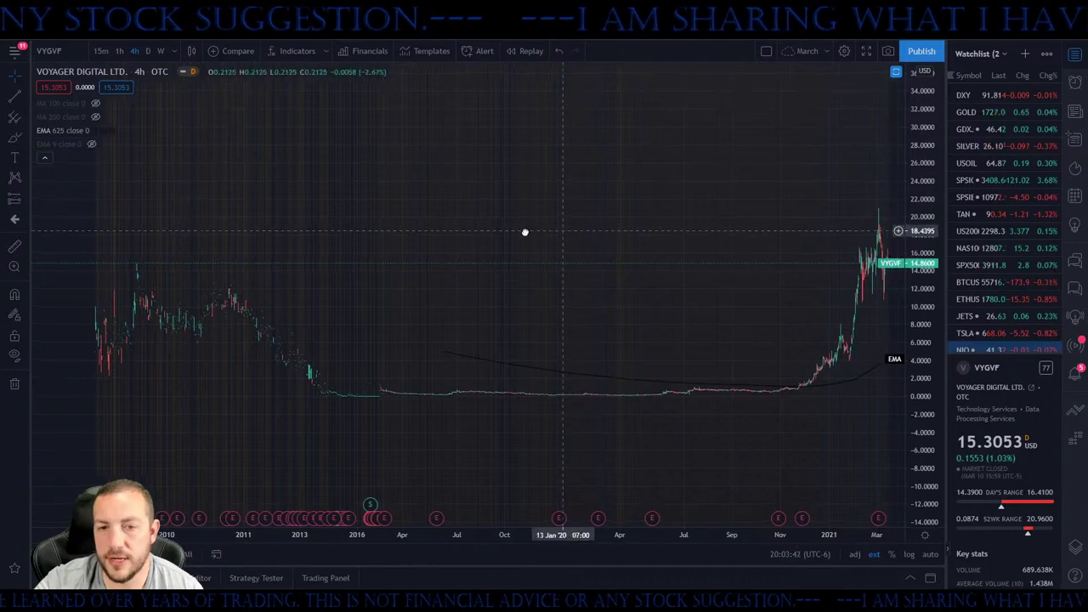
pyautogui.scroll(3, 525, 233)
pyautogui.moveTo(525, 233); pyautogui.dragTo(388, 248)
pyautogui.scroll(3, 685, 230)
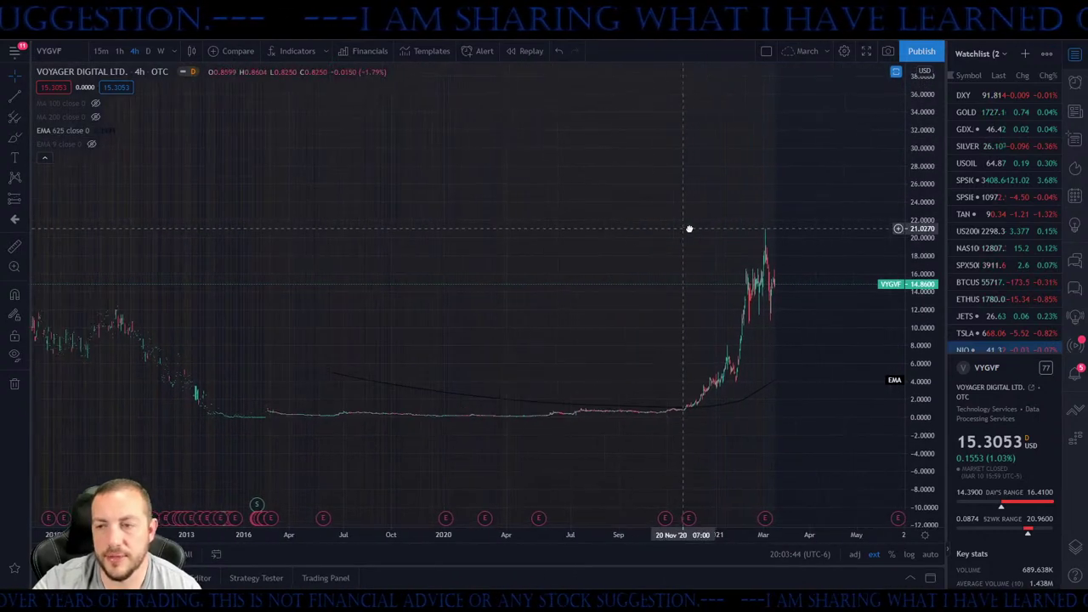
pyautogui.scroll(3, 680, 230)
pyautogui.scroll(-1, 646, 242)
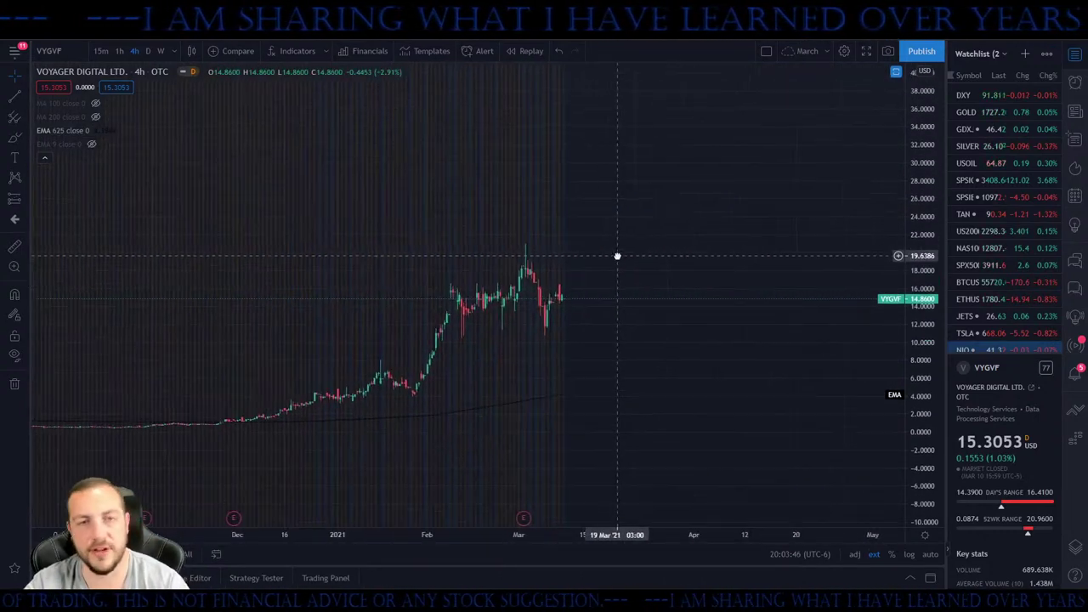
pyautogui.click(615, 304)
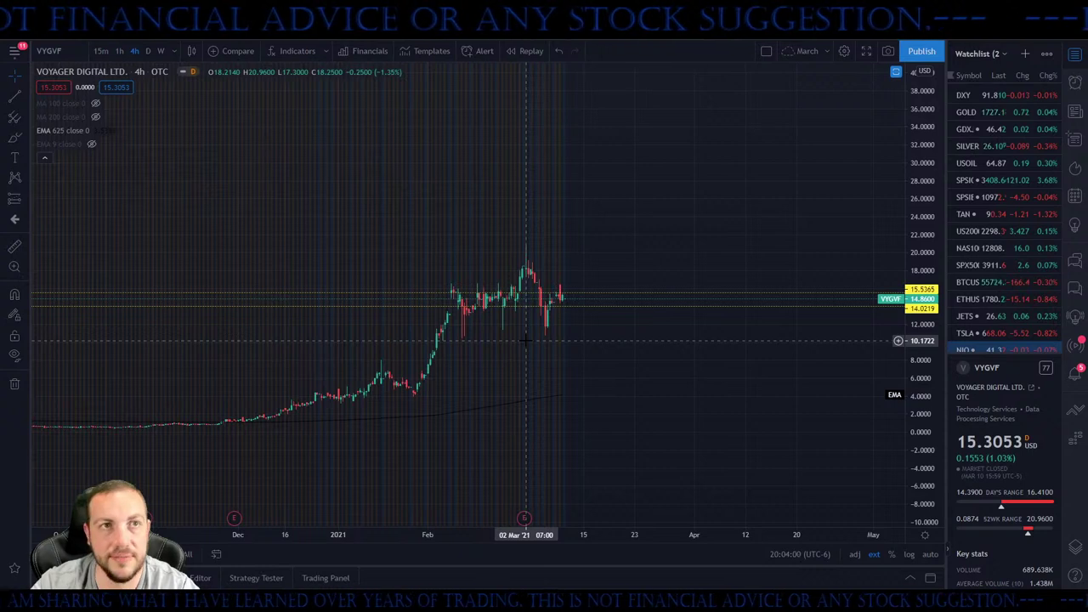
pyautogui.hscroll(-5, 526, 340)
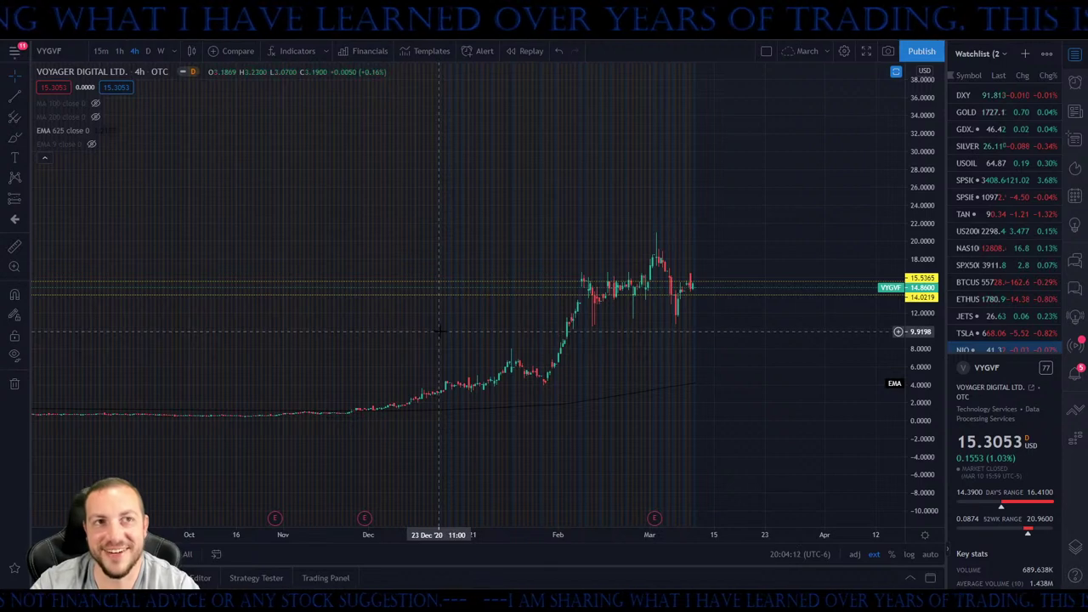
pyautogui.scroll(-2, 884, 351)
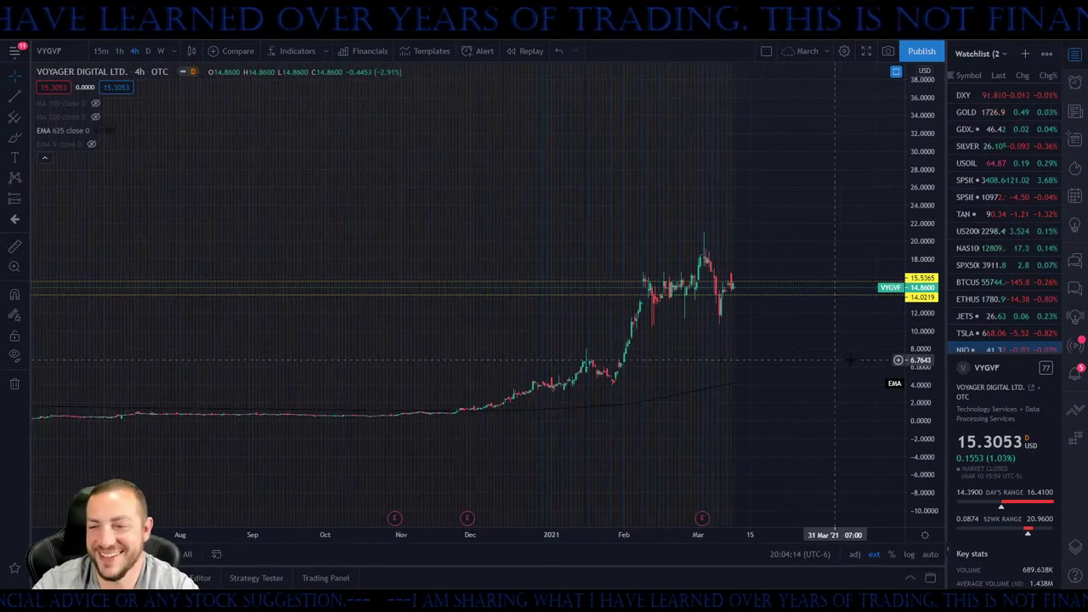
pyautogui.scroll(3, 803, 315)
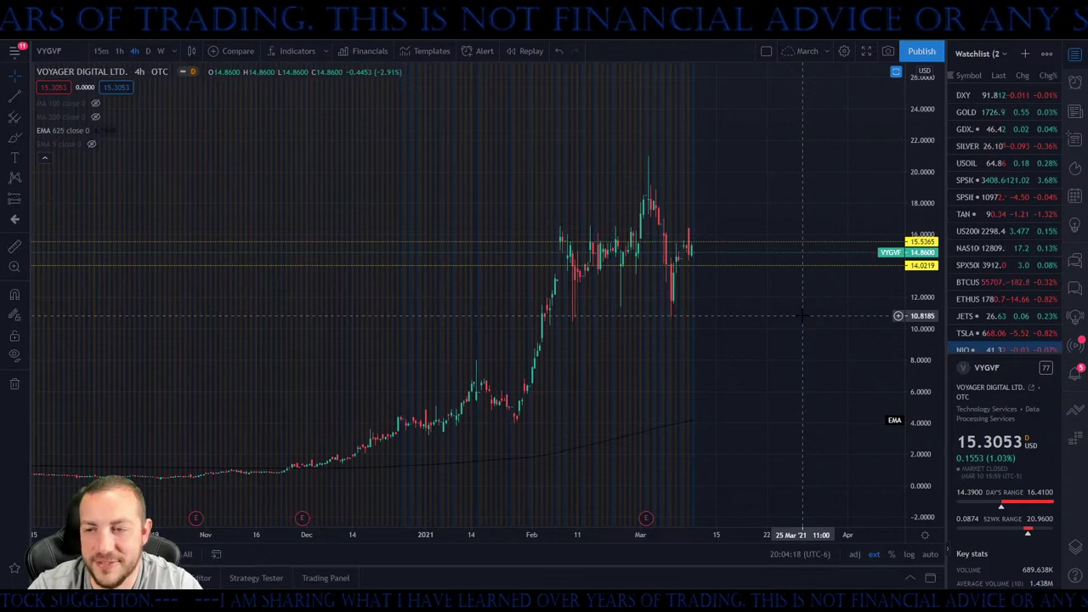
# Open the MRLN (Marlin Business Services Corp, NASDAQ) 4-hour chart and fit its price scale to the candles
pyautogui.write('MRLN')
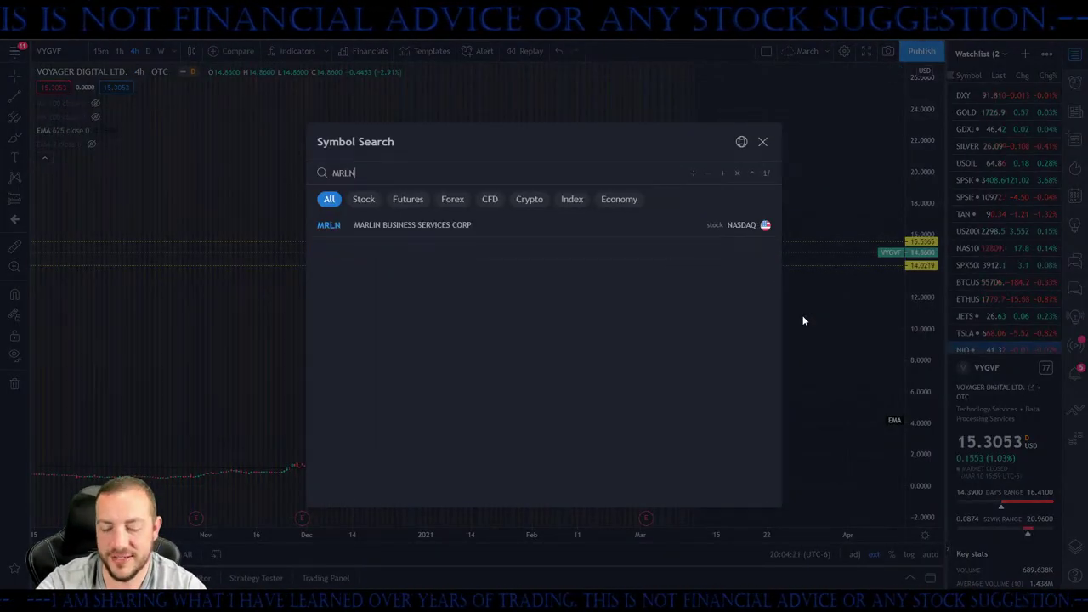
pyautogui.press('Return')
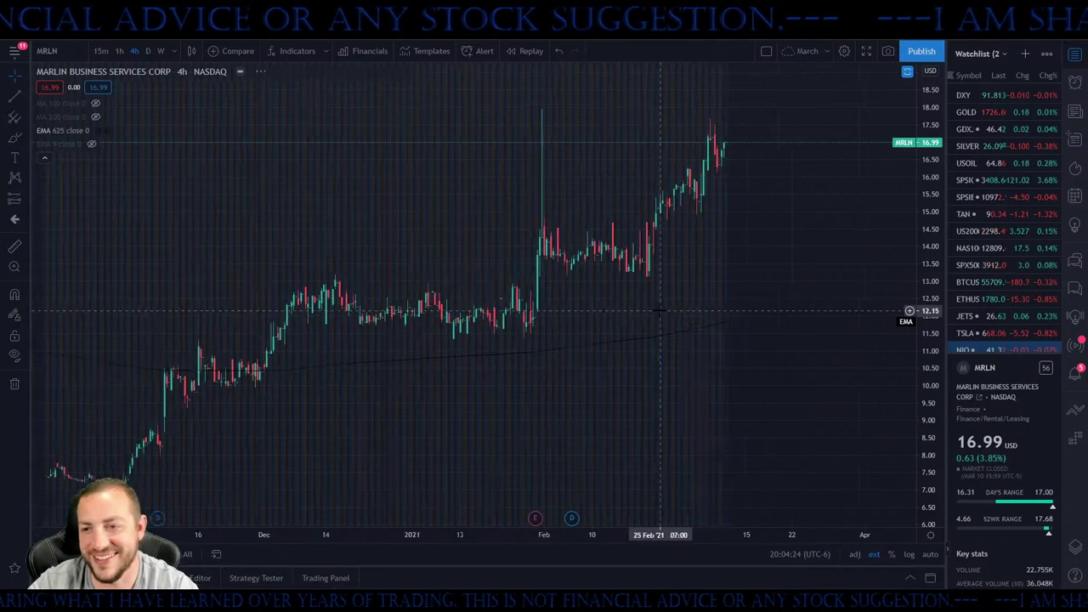
pyautogui.moveTo(932, 191); pyautogui.dragTo(932, 340)
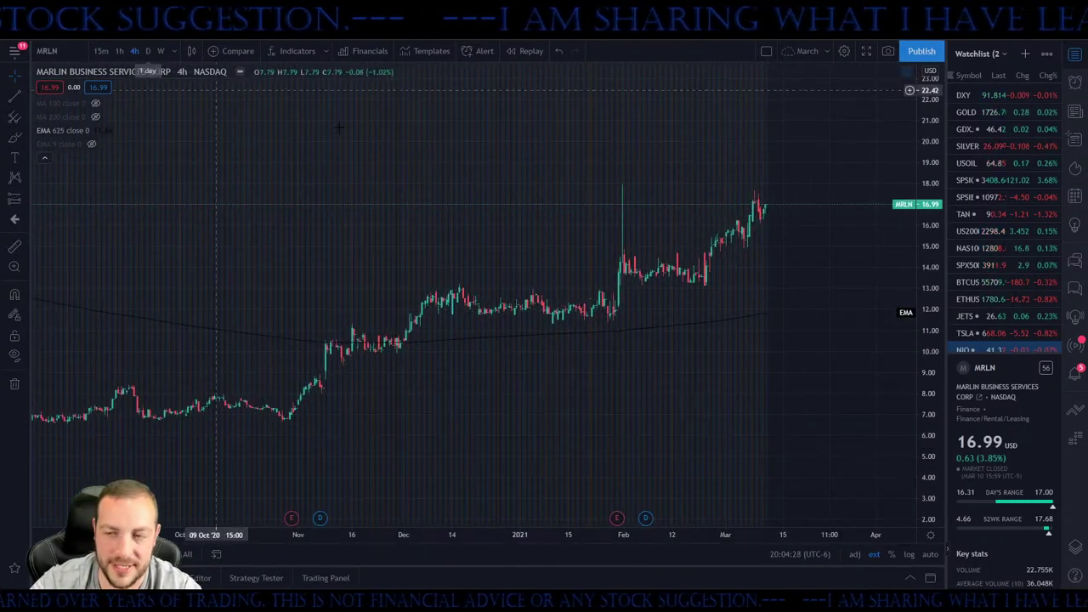
pyautogui.moveTo(773, 280); pyautogui.dragTo(814, 270)
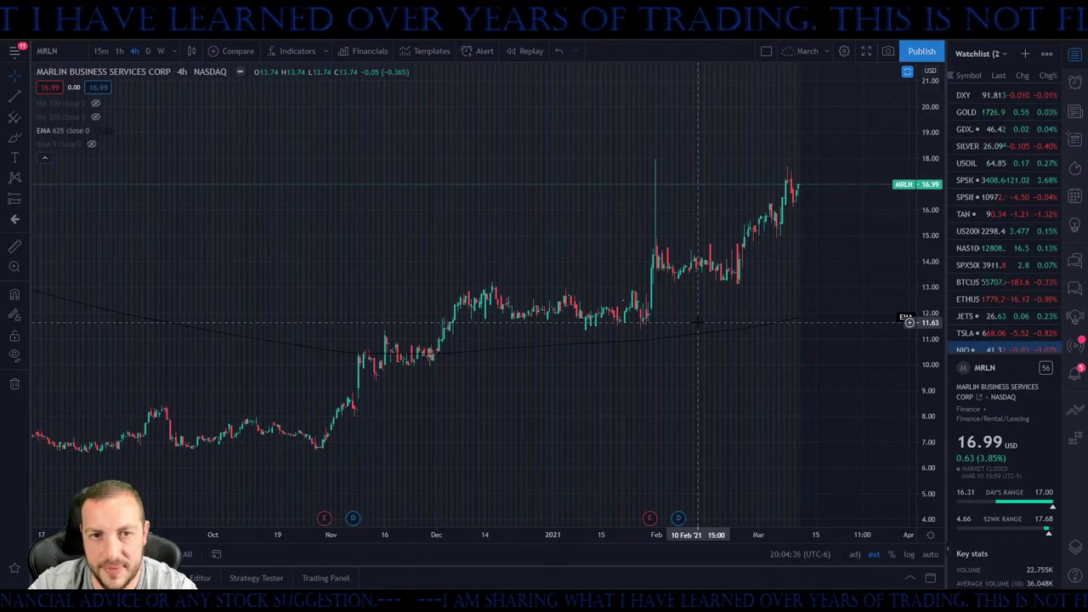
# Place two yellow horizontal lines on the MRLN chart at about 19.32 and 20.35, at the price level before the March 2020 drop
pyautogui.scroll(-2, 696, 323)
pyautogui.scroll(-4, 698, 322)
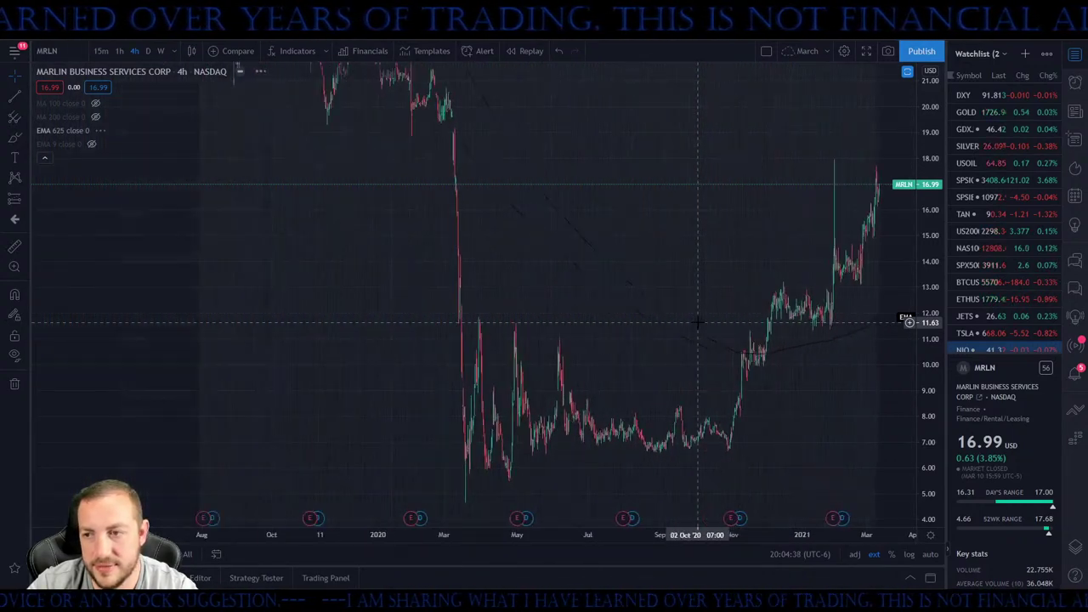
pyautogui.moveTo(928, 323); pyautogui.dragTo(929, 408)
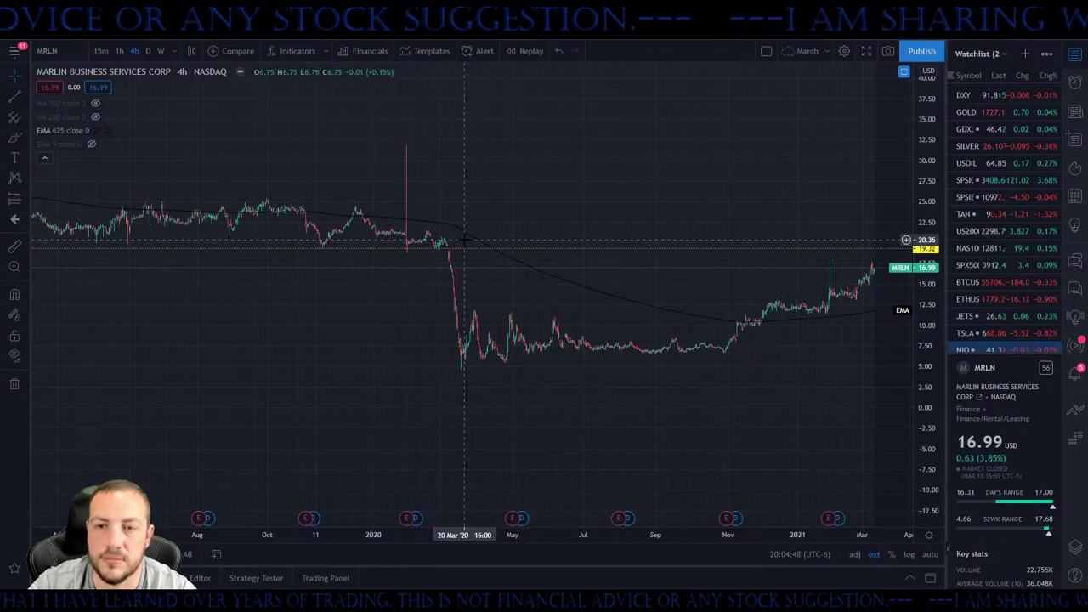
pyautogui.scroll(3, 708, 310)
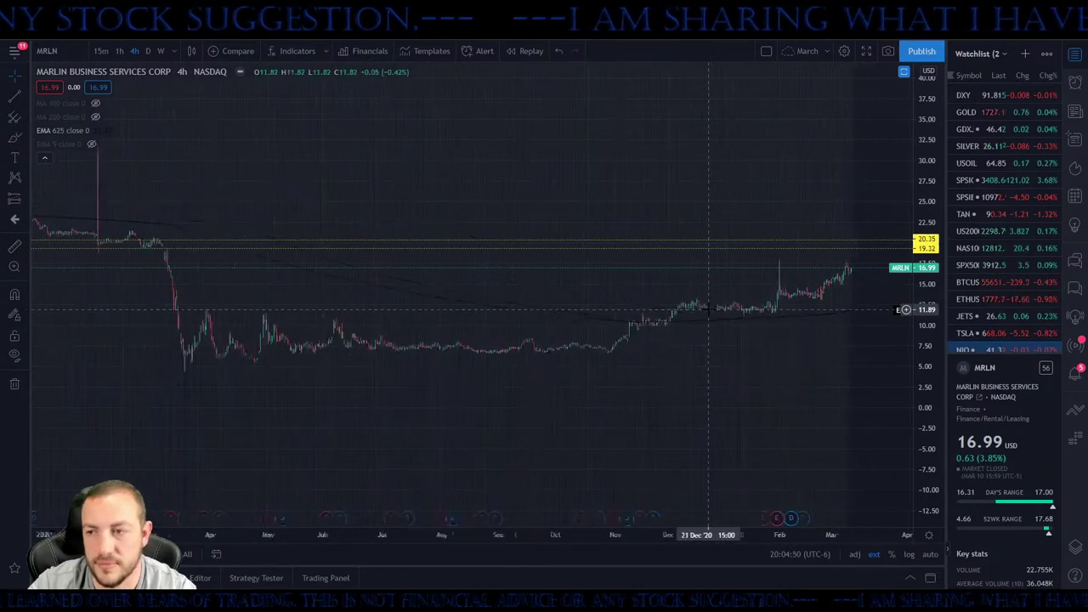
# Place another pair of yellow horizontal lines on the MRLN chart at about 13.61 and 14.23, through the February consolidation
pyautogui.scroll(5, 708, 310)
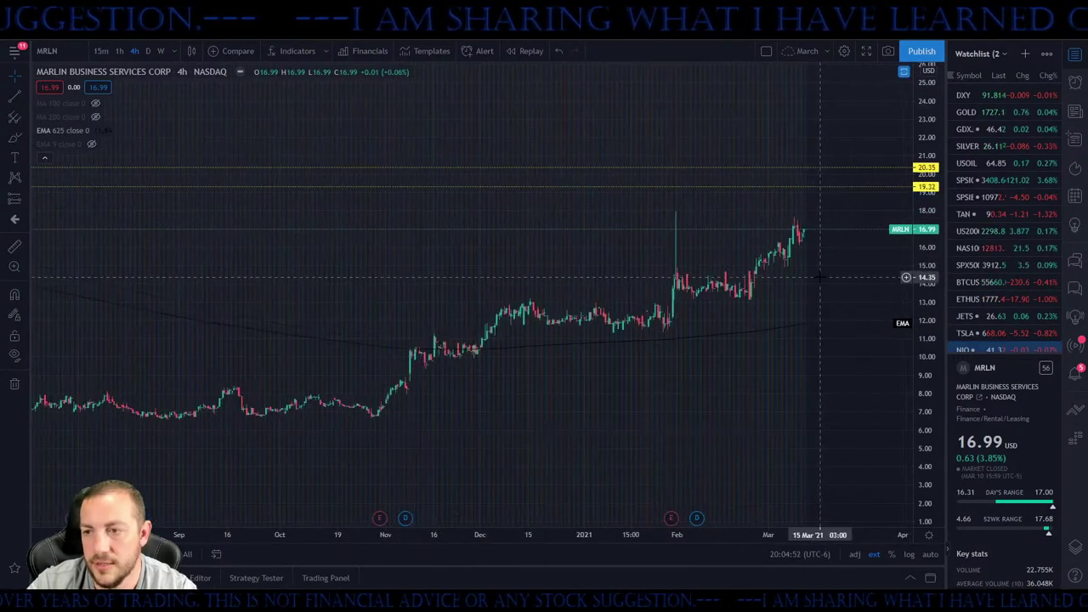
pyautogui.scroll(3, 821, 276)
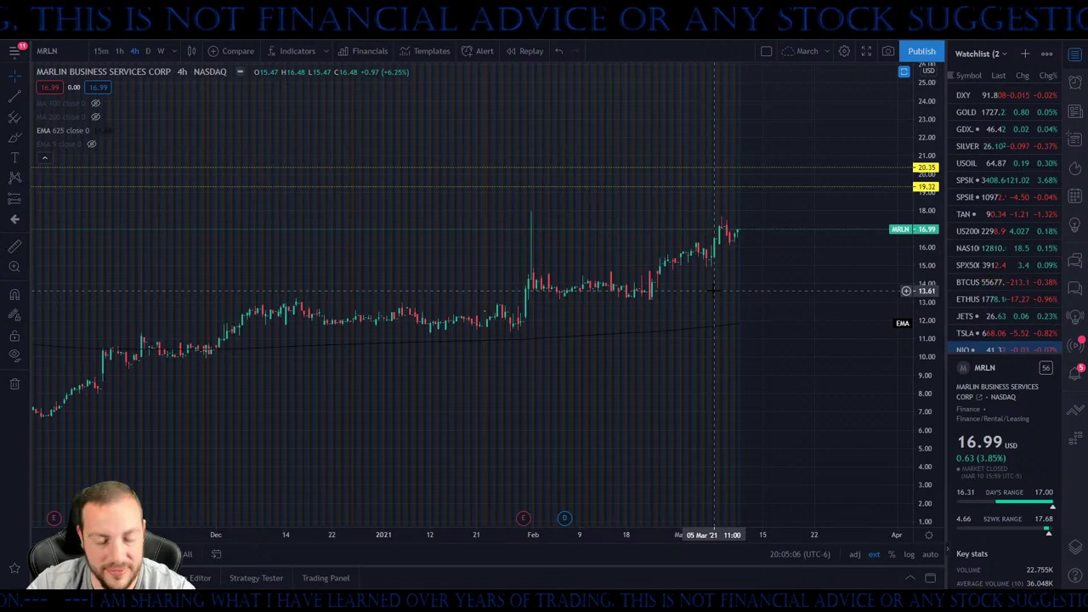
pyautogui.hotkey('alt', 'h')
pyautogui.hotkey('alt', 'h')
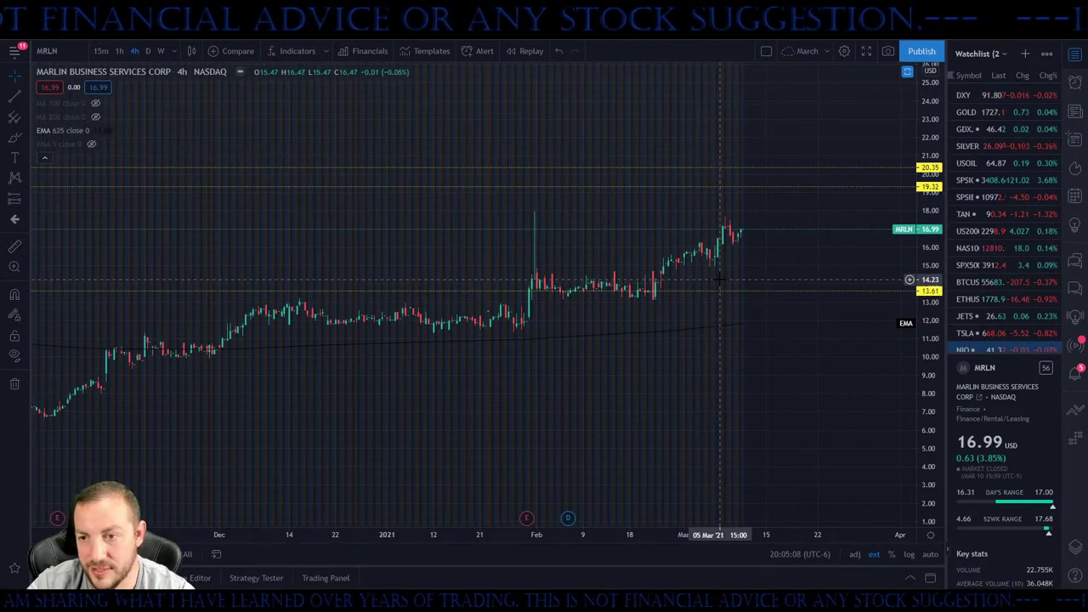
# Examine the MRLN price history back to 2019 against the two pairs of yellow levels and the latest candles
pyautogui.scroll(-8, 671, 346)
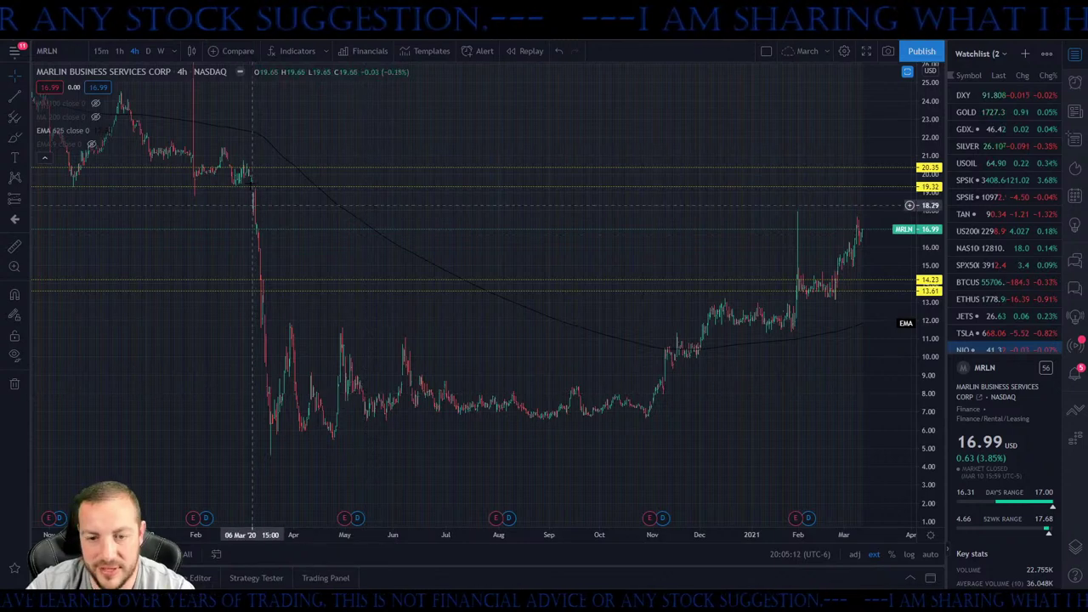
pyautogui.hscroll(-10, 357, 408)
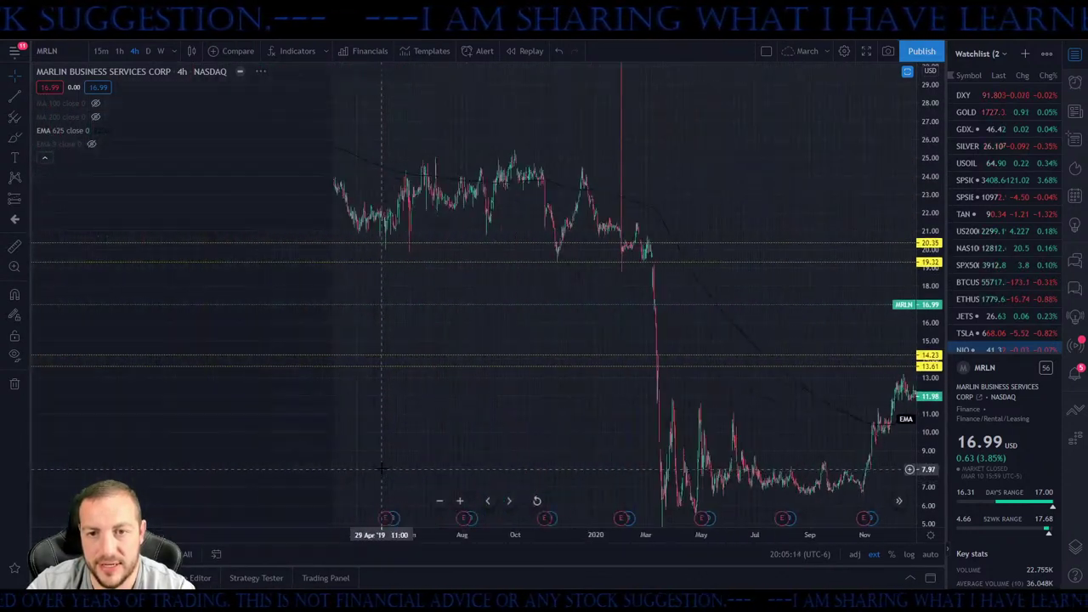
pyautogui.hscroll(10, 408, 442)
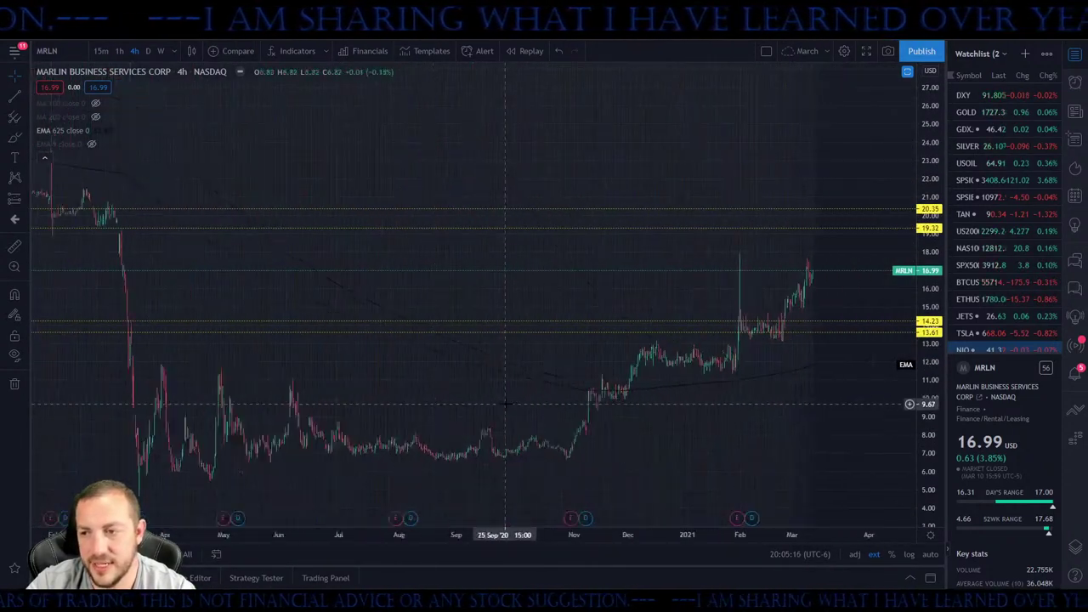
pyautogui.scroll(5, 501, 408)
pyautogui.scroll(4, 508, 404)
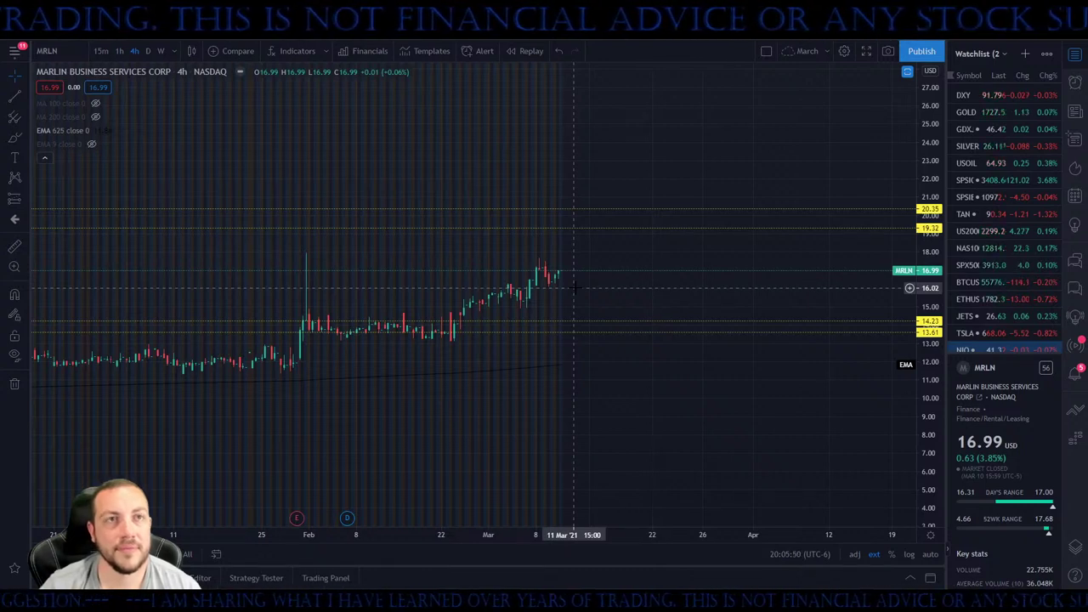
pyautogui.moveTo(429, 255); pyautogui.dragTo(552, 95)
pyautogui.hscroll(-3, 553, 95)
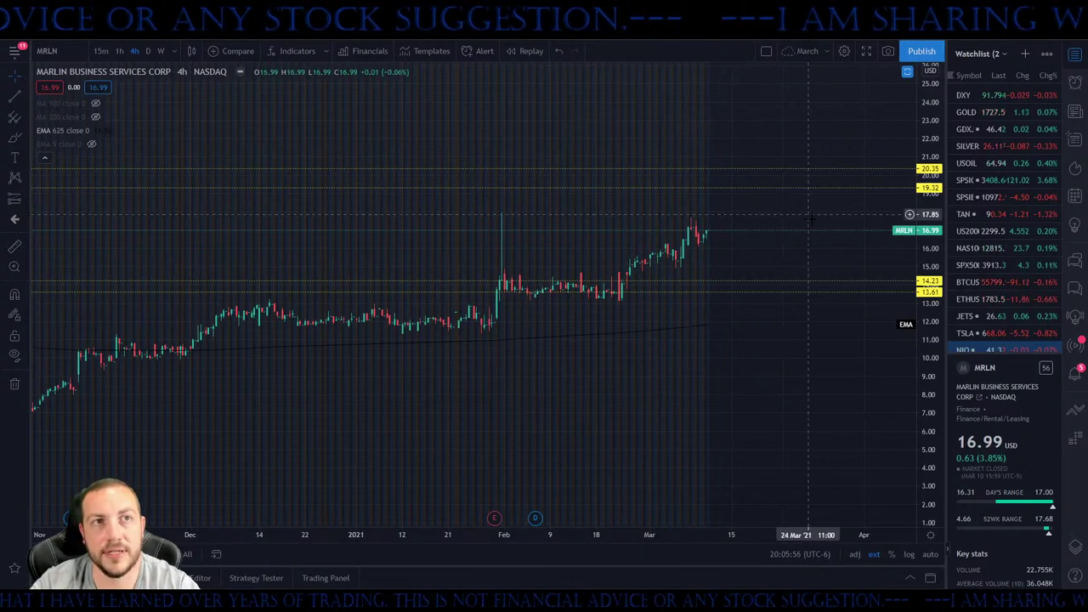
pyautogui.moveTo(928, 313); pyautogui.dragTo(929, 298)
pyautogui.moveTo(768, 286); pyautogui.dragTo(808, 287)
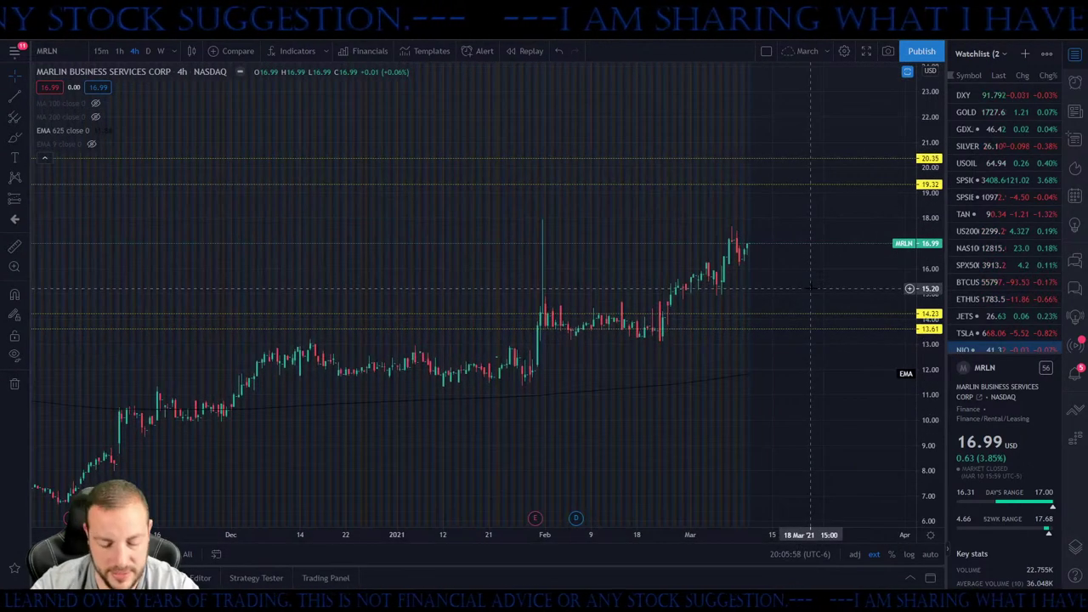
# Open the AMC (AMC Entertainment Holdings, NYSE) 4-hour chart at its candles since late January
pyautogui.write('AMC')
pyautogui.press('Return')
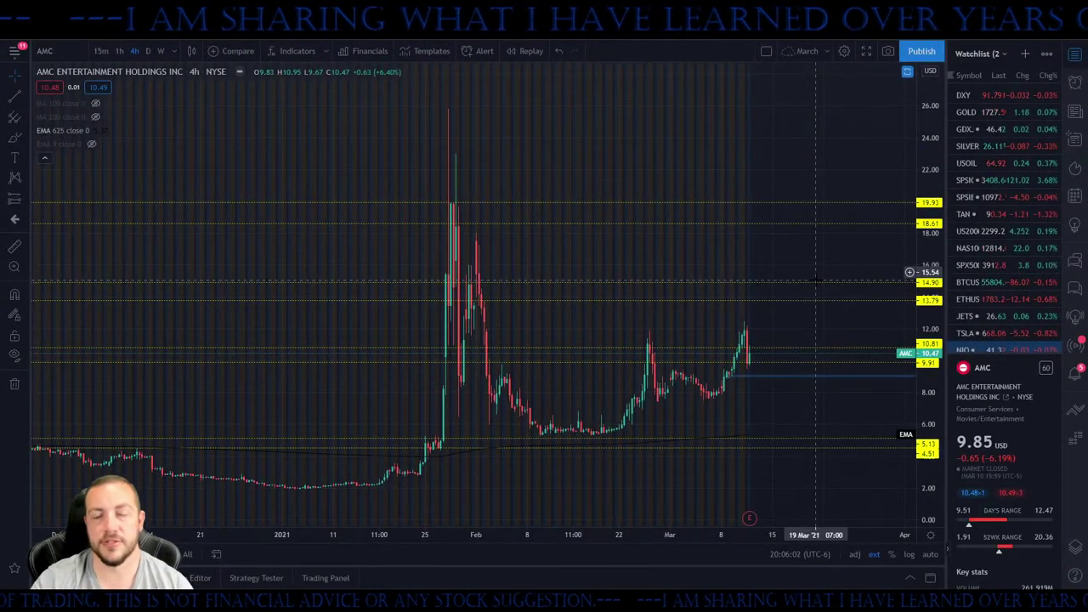
pyautogui.scroll(4, 816, 280)
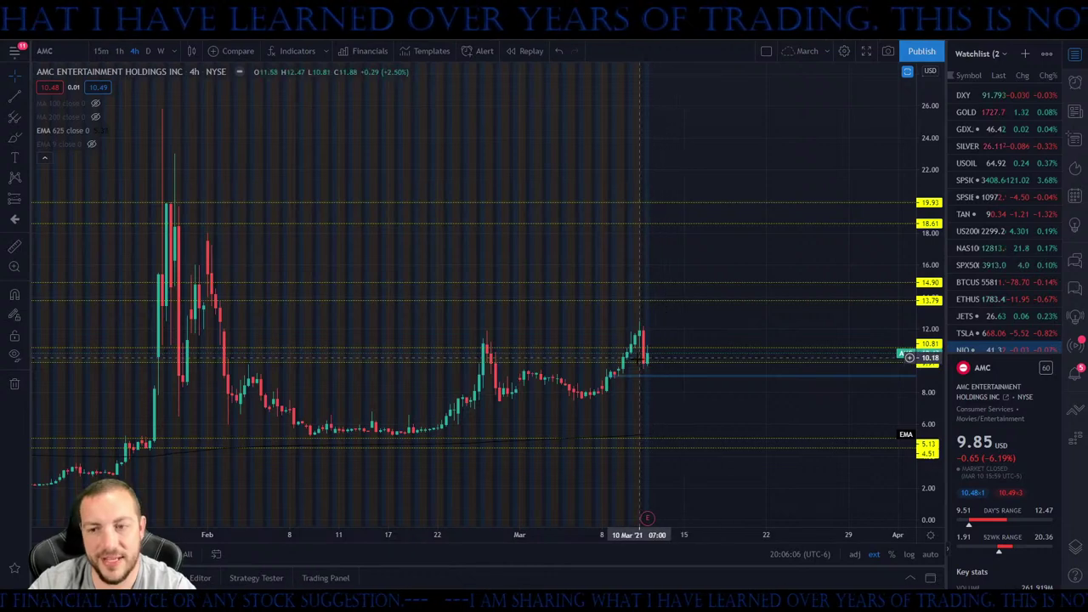
# Draw a blue rectangle zone on the AMC chart between the 9.91 and 10.81 levels, starting at the late-January rally
pyautogui.click(23, 139)
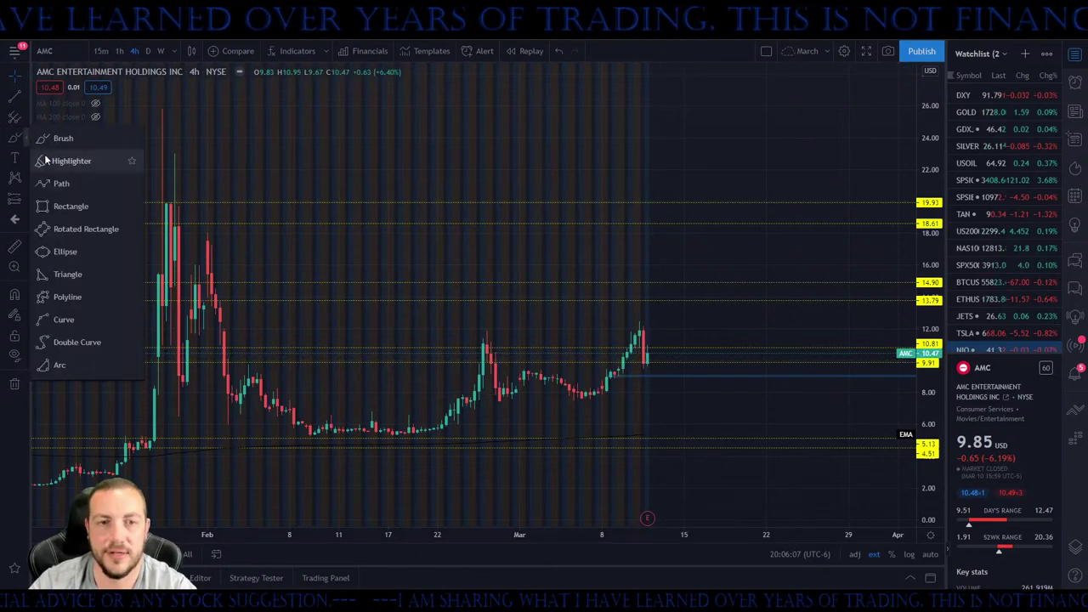
pyautogui.click(70, 207)
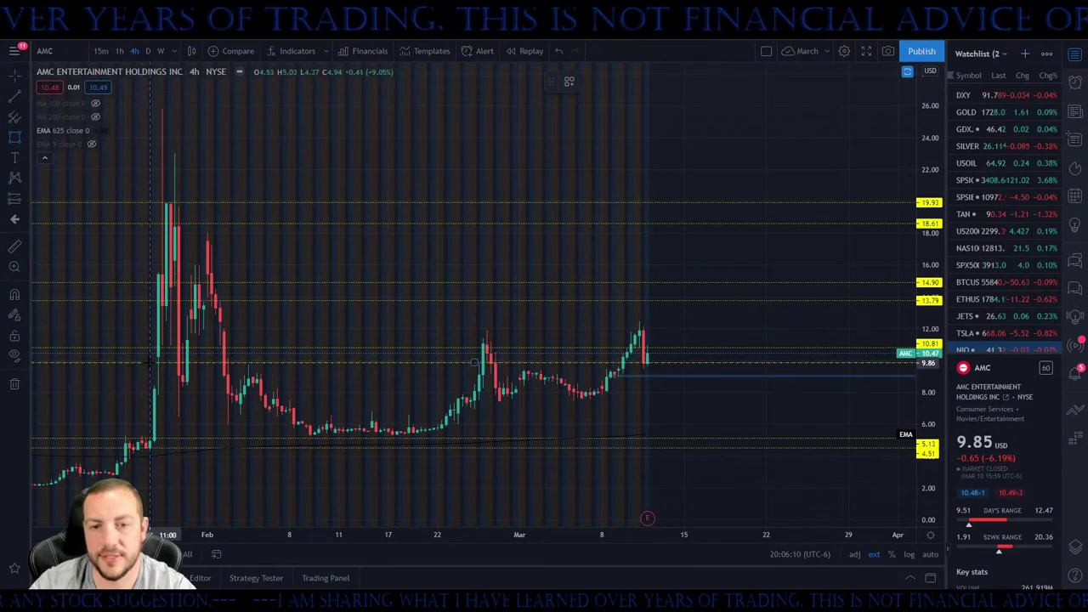
pyautogui.moveTo(149, 364)
pyautogui.mouseDown()
pyautogui.moveTo(419, 347)
pyautogui.moveTo(787, 347)
pyautogui.mouseUp()
pyautogui.click(785, 318)
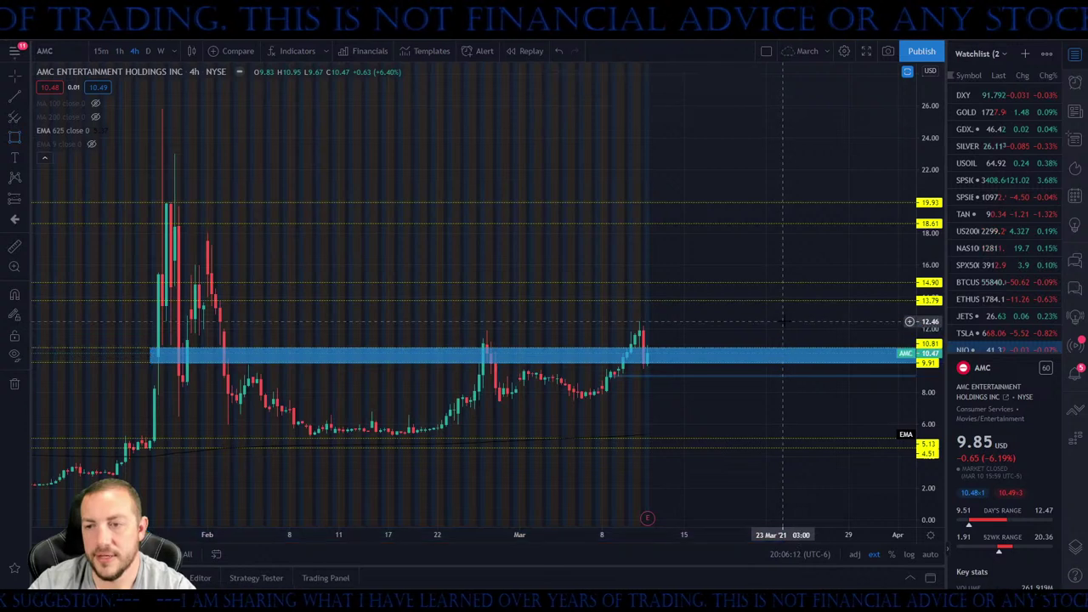
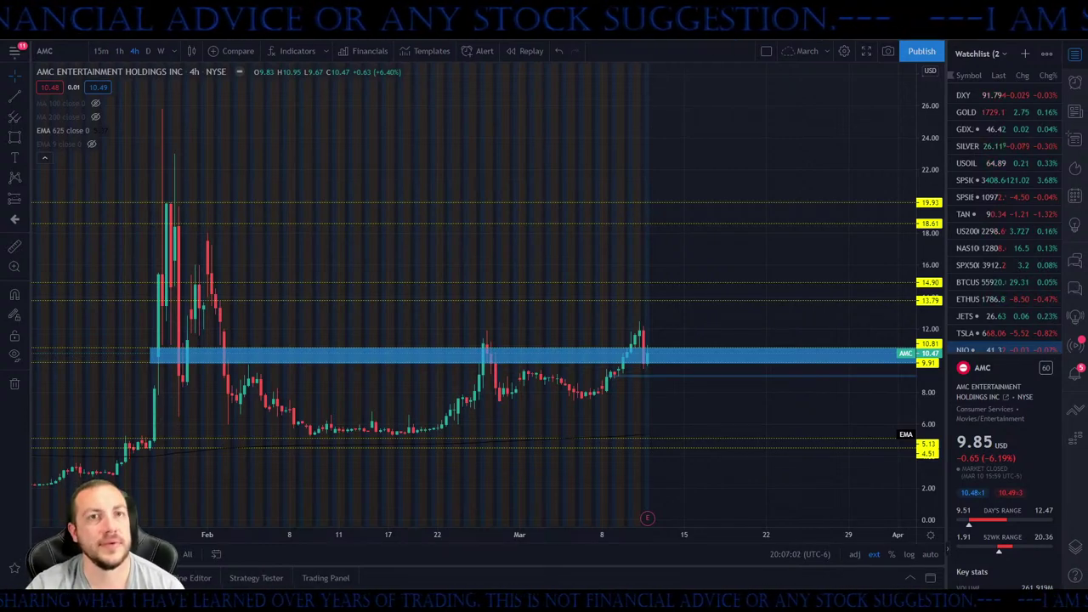
# Bring up the FlowAlgo dashboard and dismiss its chat code of conduct and data agreement notice
pyautogui.hotkey('alt', 'Tab')
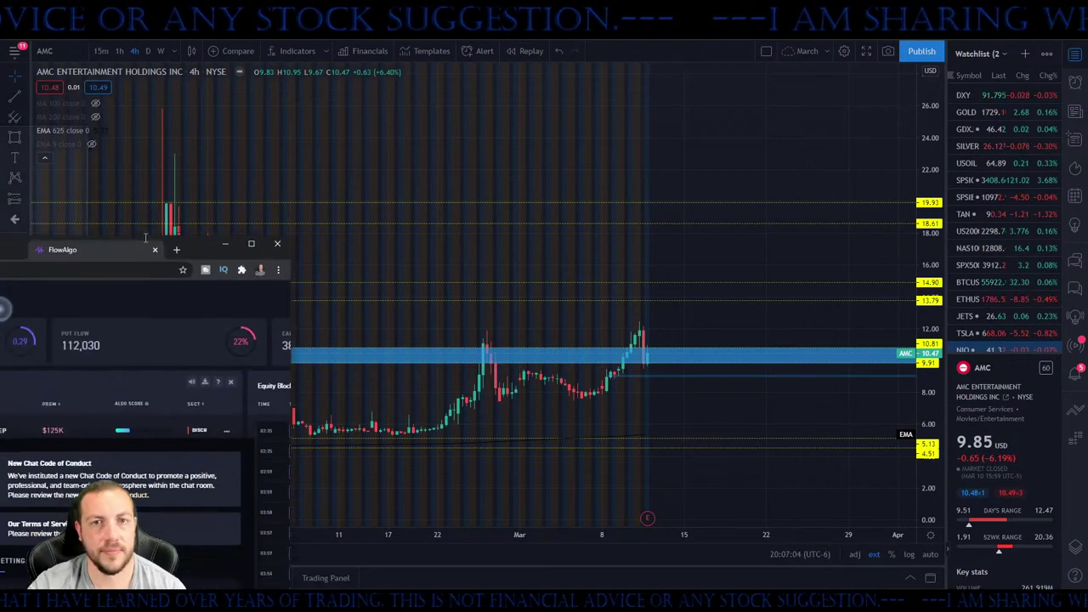
pyautogui.moveTo(693, 201); pyautogui.dragTo(399, 2)
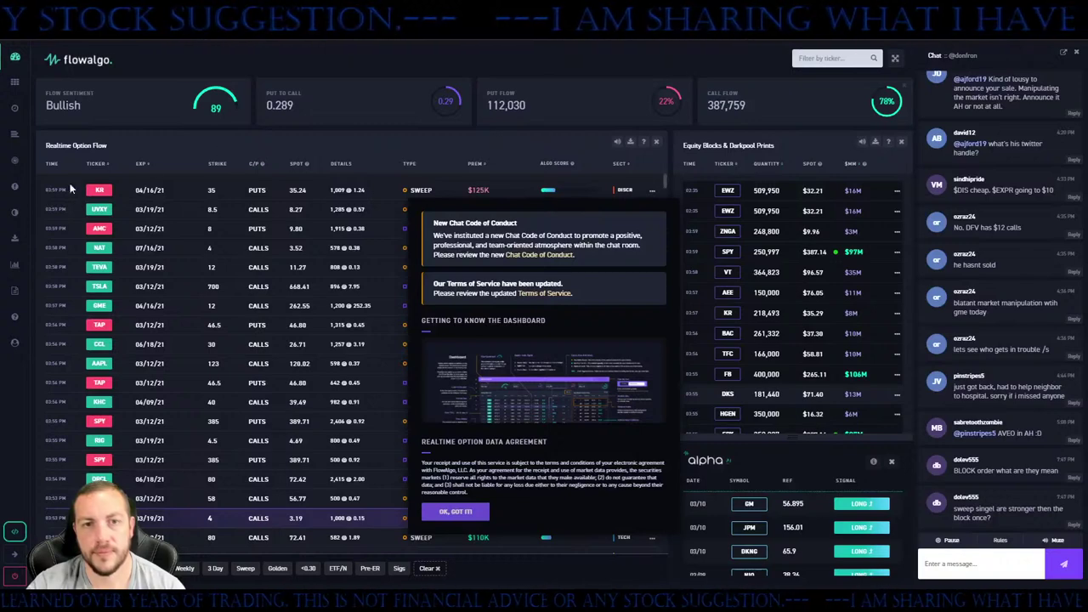
pyautogui.click(459, 513)
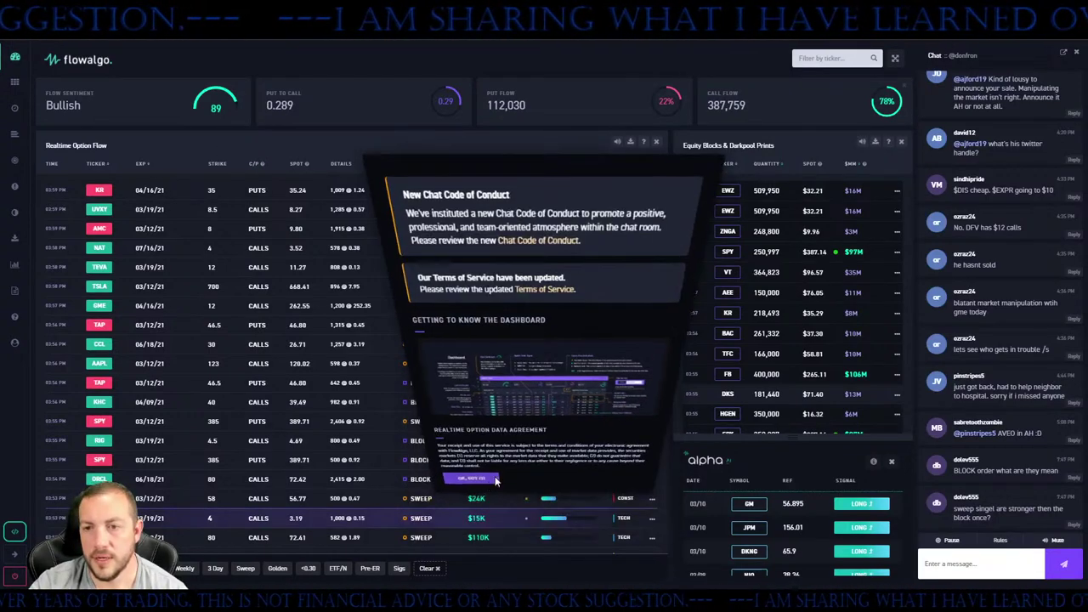
# Close the Equity Blocks & Darkpool Prints and chat sections, and sort the realtime option flow by highest premium
pyautogui.click(901, 141)
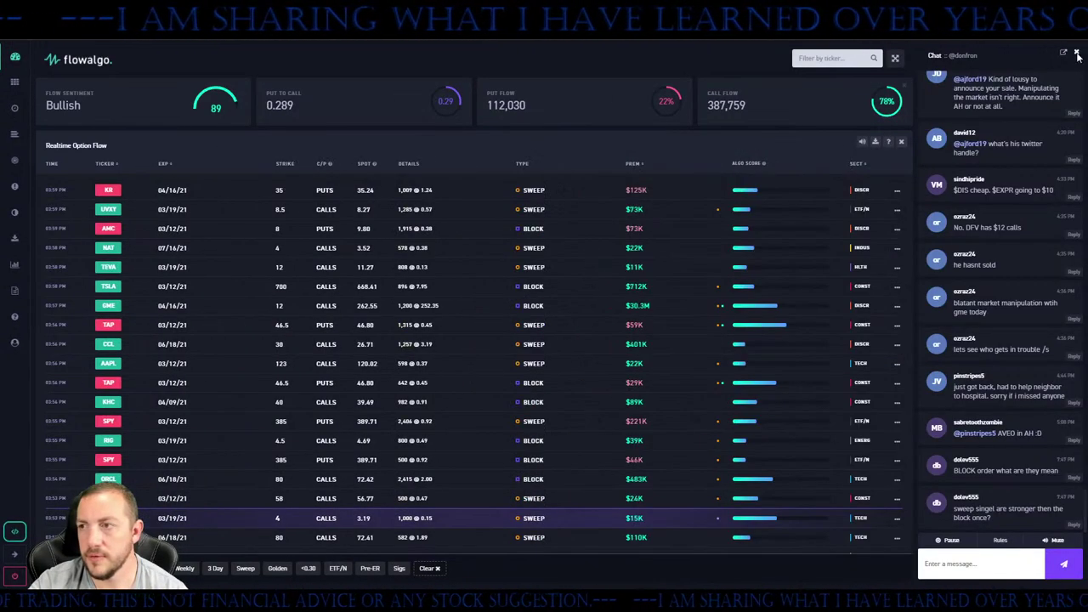
pyautogui.click(1076, 53)
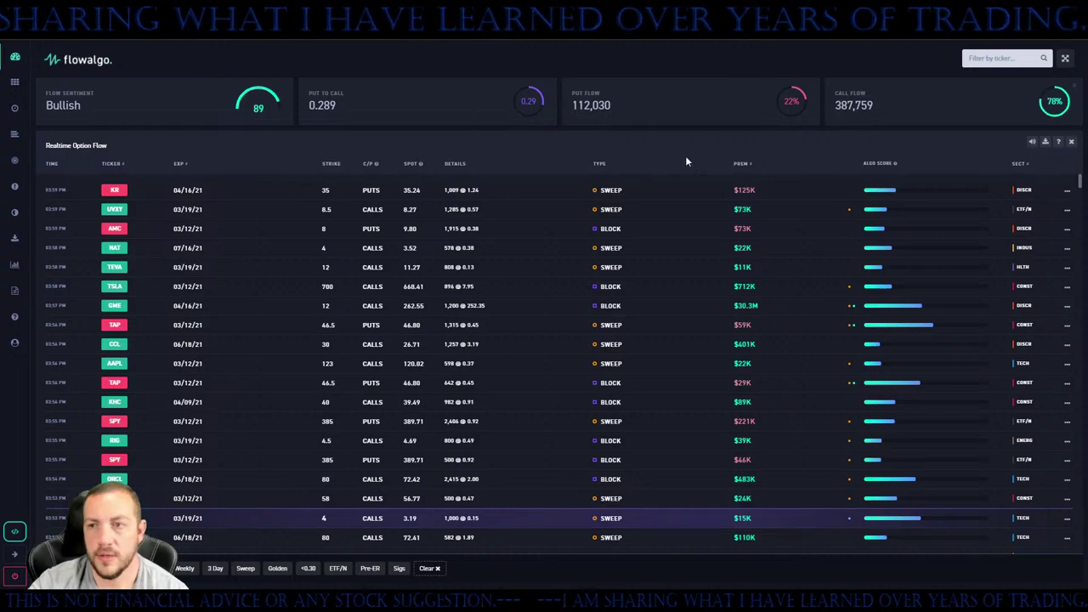
pyautogui.click(745, 163)
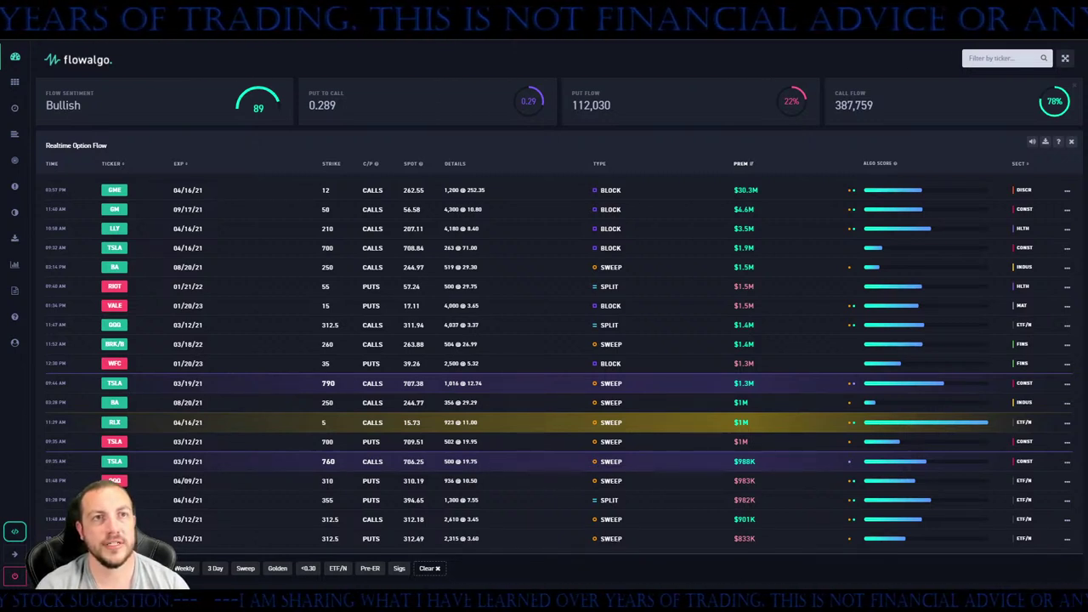
# Switch to thinkorswim and load GME in the 5-day 5-minute chart
pyautogui.hotkey('alt', 'Tab')
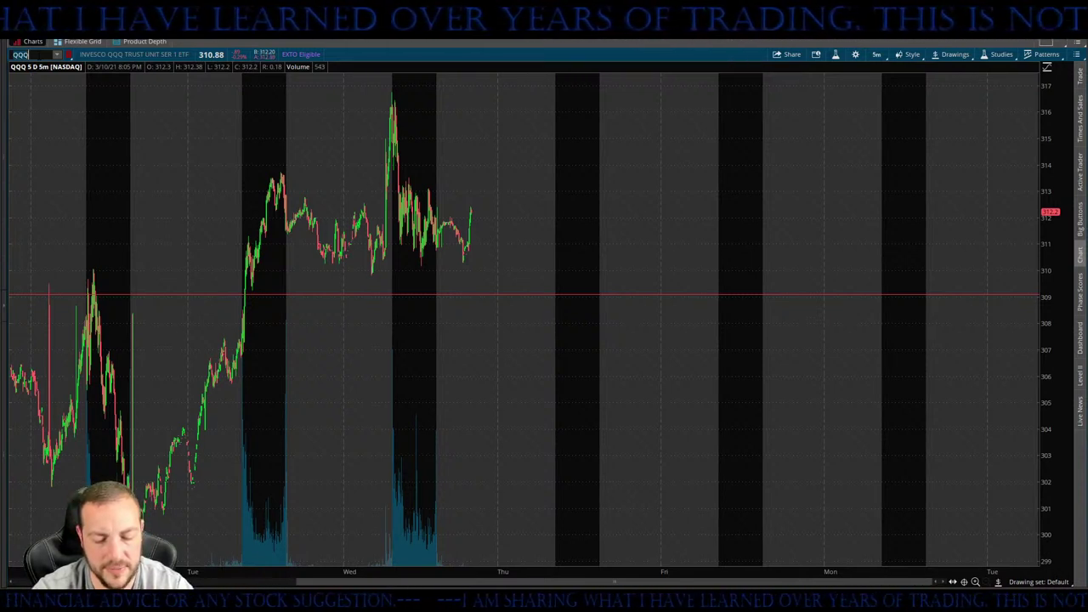
pyautogui.write('GME')
pyautogui.press('Return')
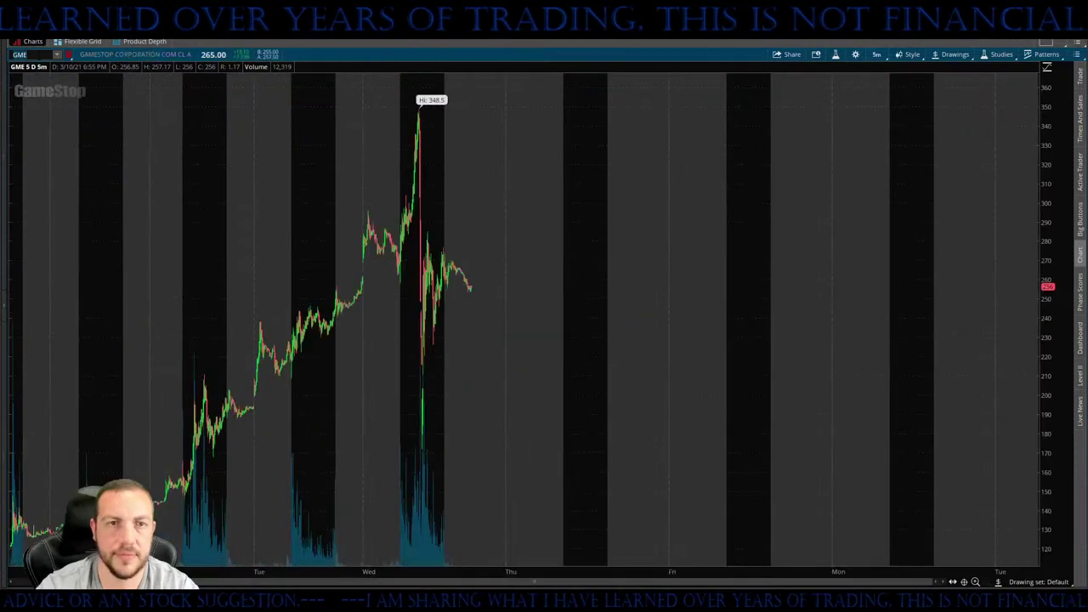
# Open GME's option chain under all products, collapse the 9 APR 21 expiration and expand 16 APR 21
pyautogui.click(62, 40)
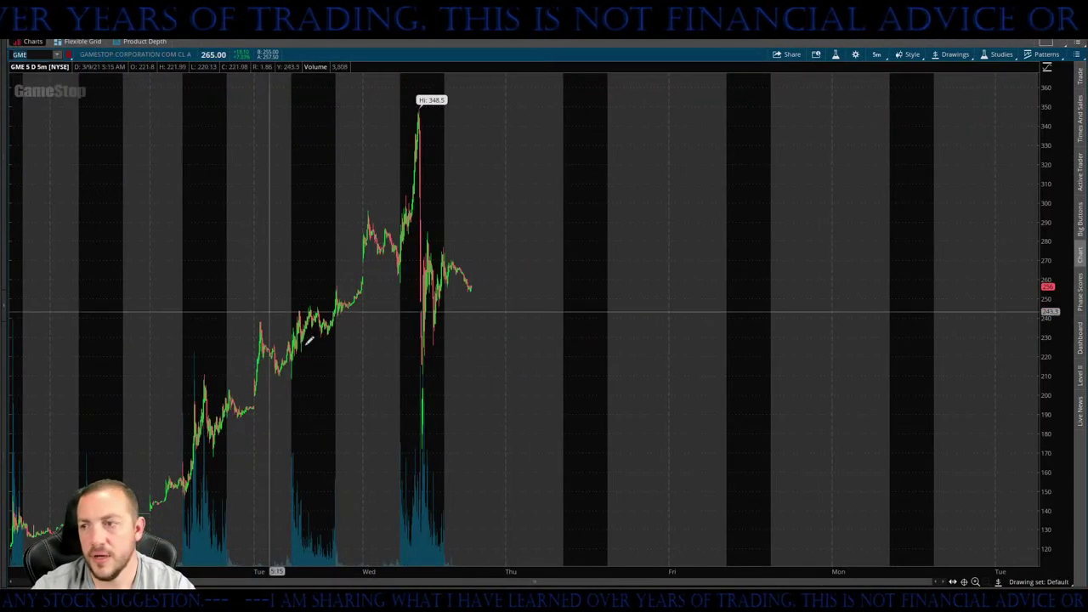
pyautogui.click(62, 40)
pyautogui.click(49, 85)
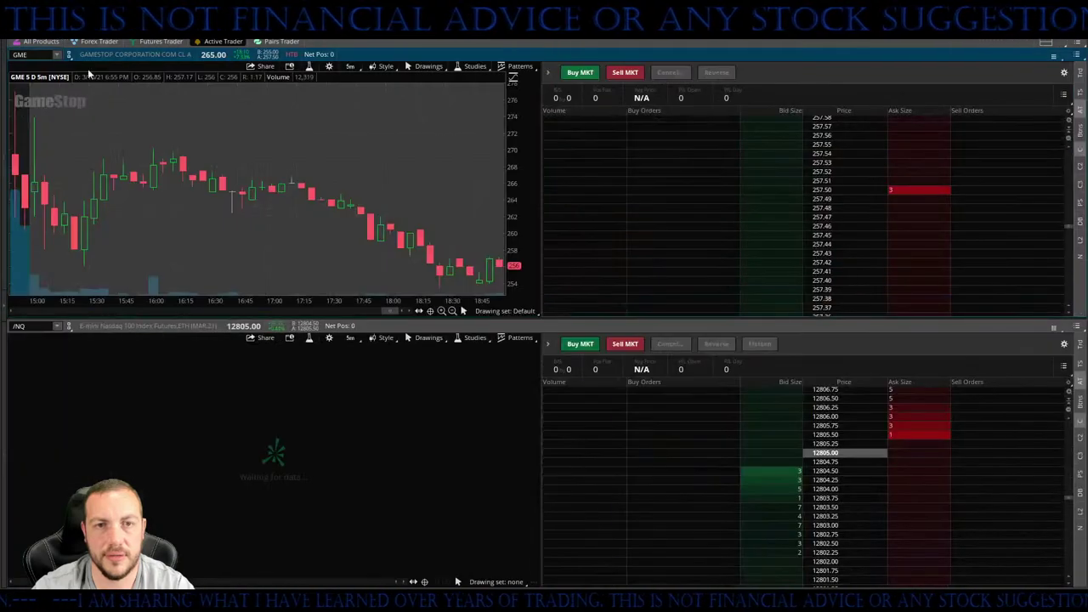
pyautogui.click(42, 41)
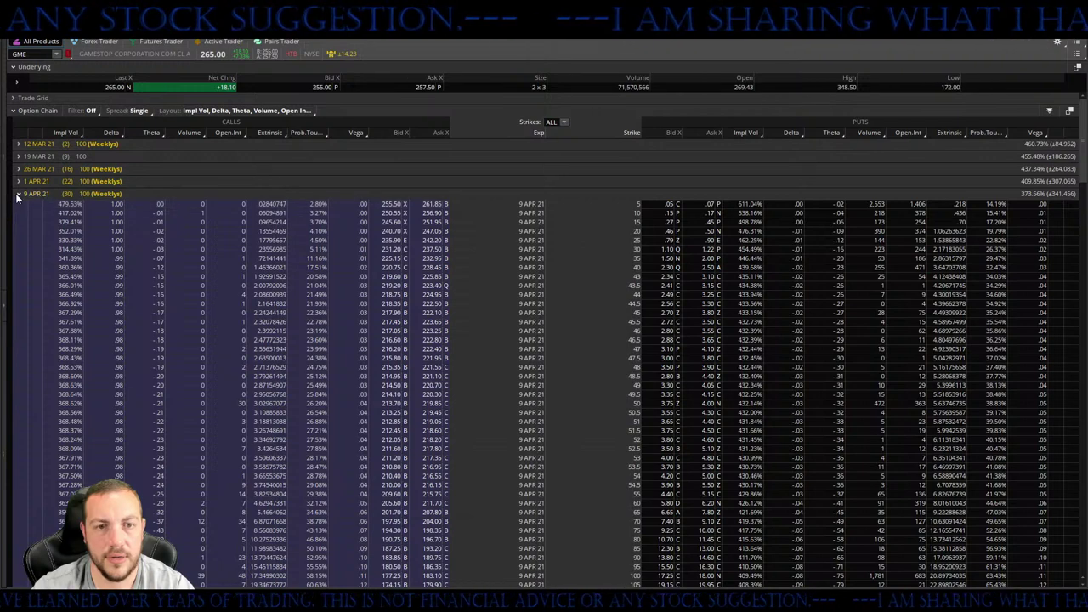
pyautogui.click(17, 194)
pyautogui.click(19, 207)
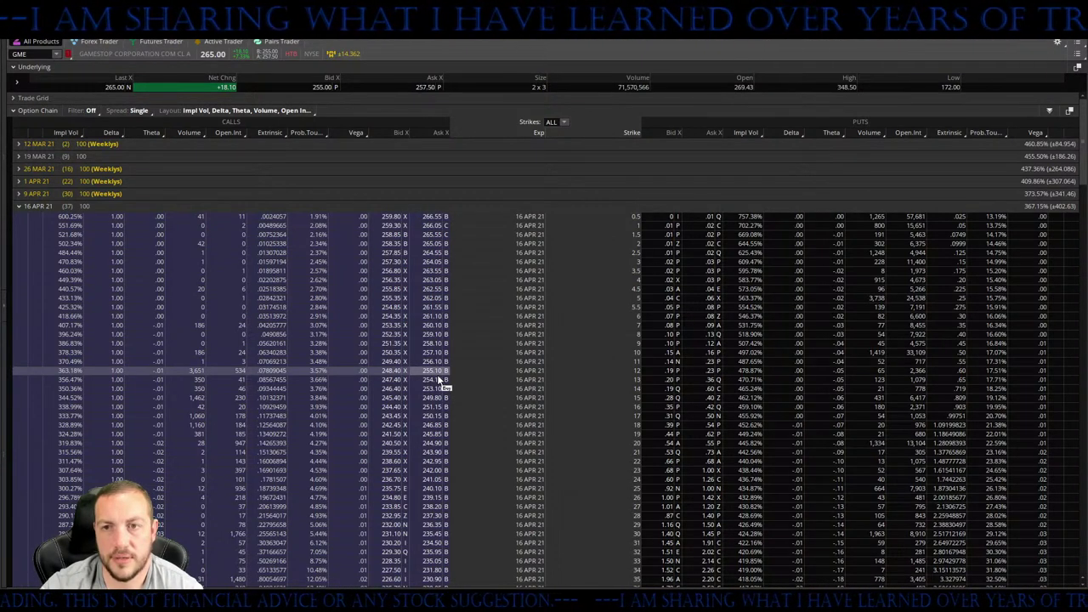
# Examine the GME 16 APR 21 calls across low and high strikes, including their bid, ask, delta and theta
pyautogui.scroll(-15, 439, 380)
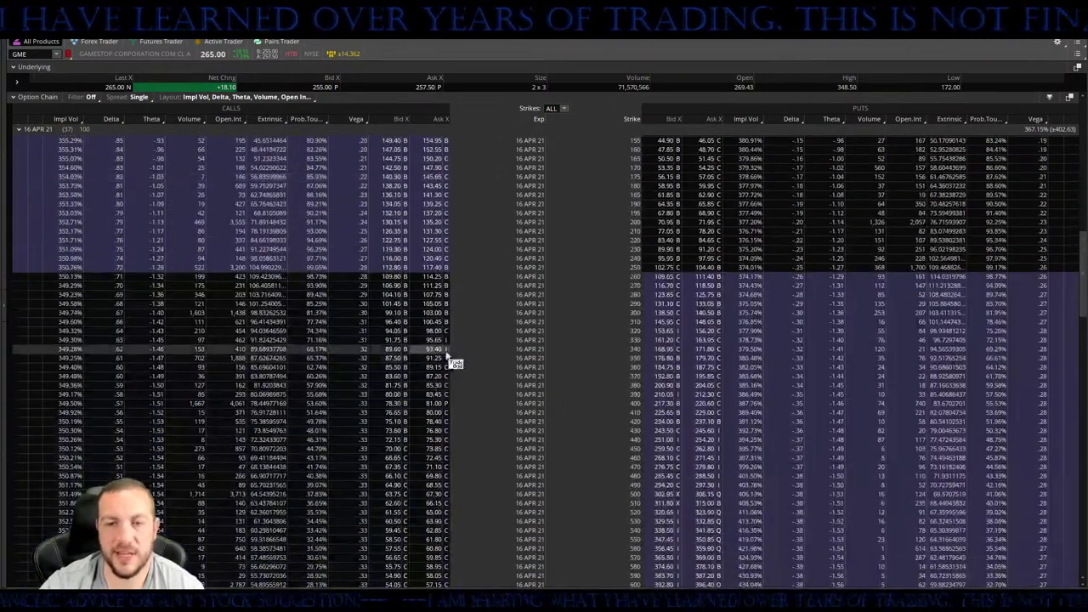
pyautogui.scroll(4, 451, 325)
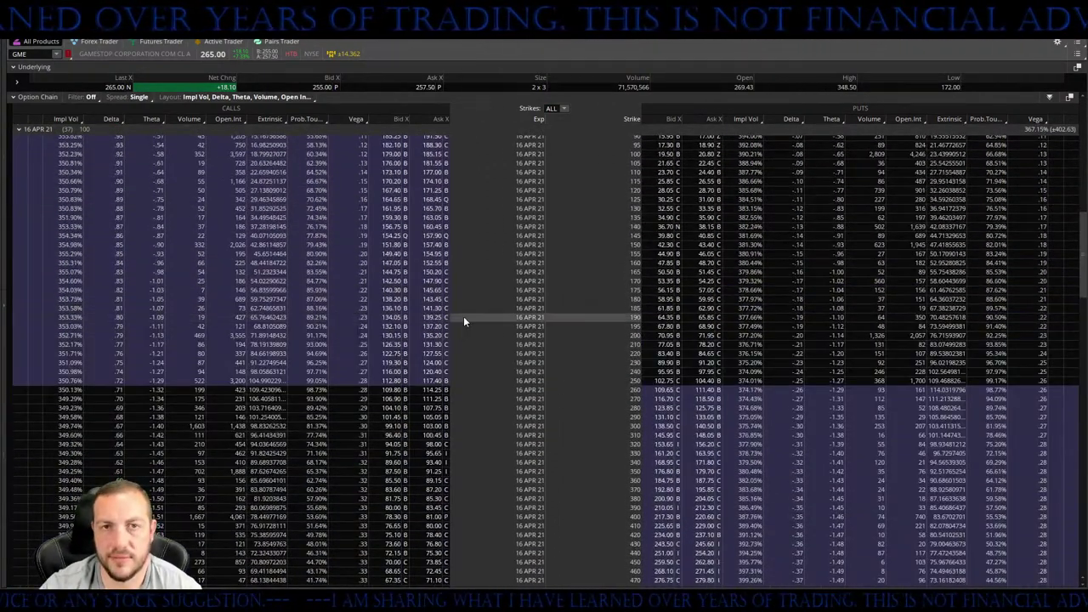
pyautogui.hotkey('alt', 'Tab')
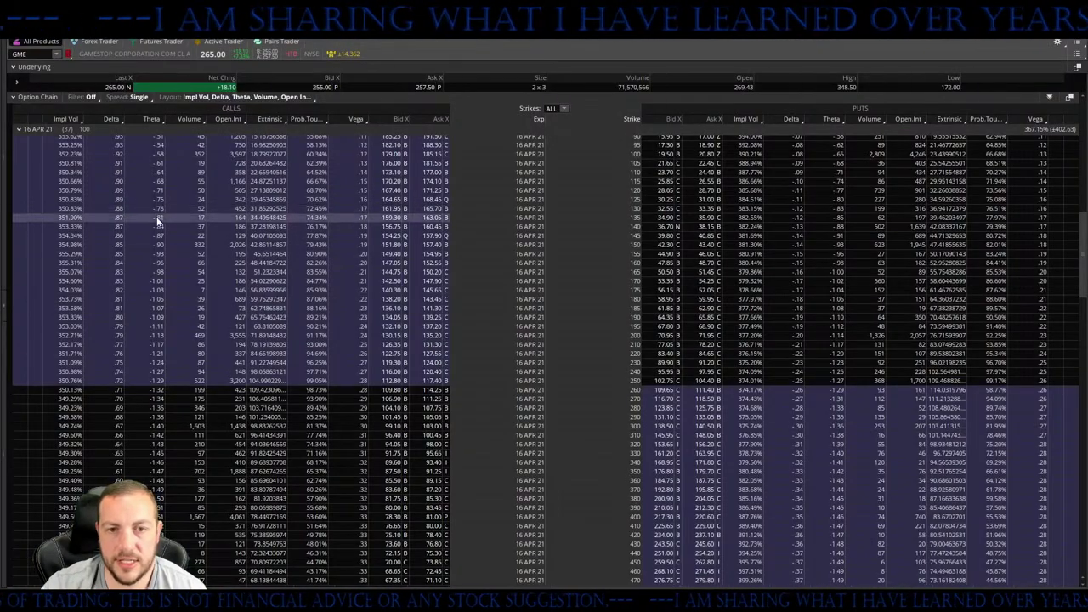
pyautogui.scroll(6, 165, 186)
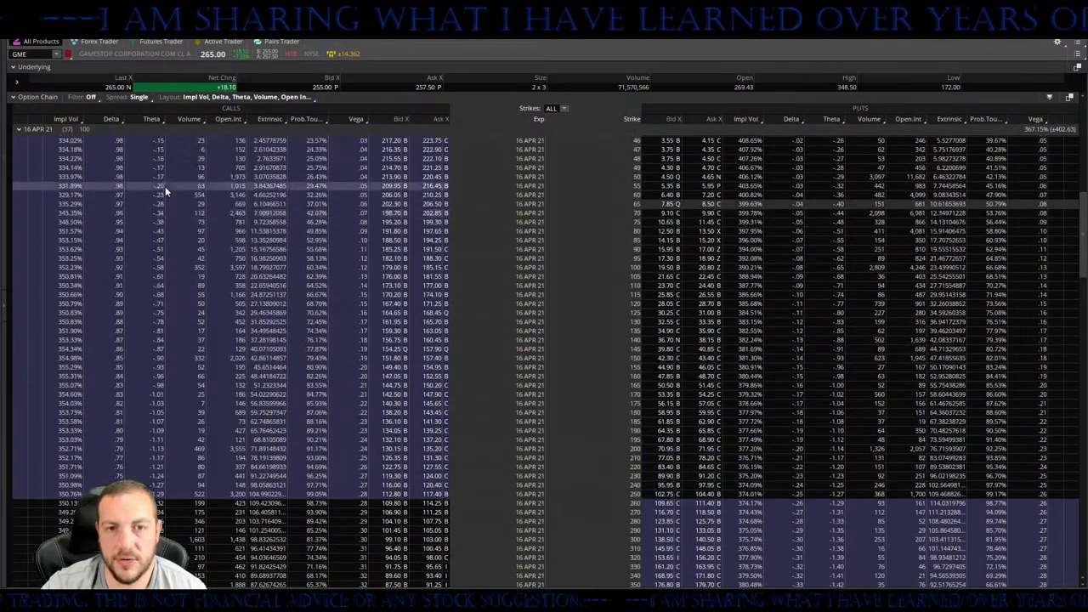
pyautogui.scroll(7, 165, 187)
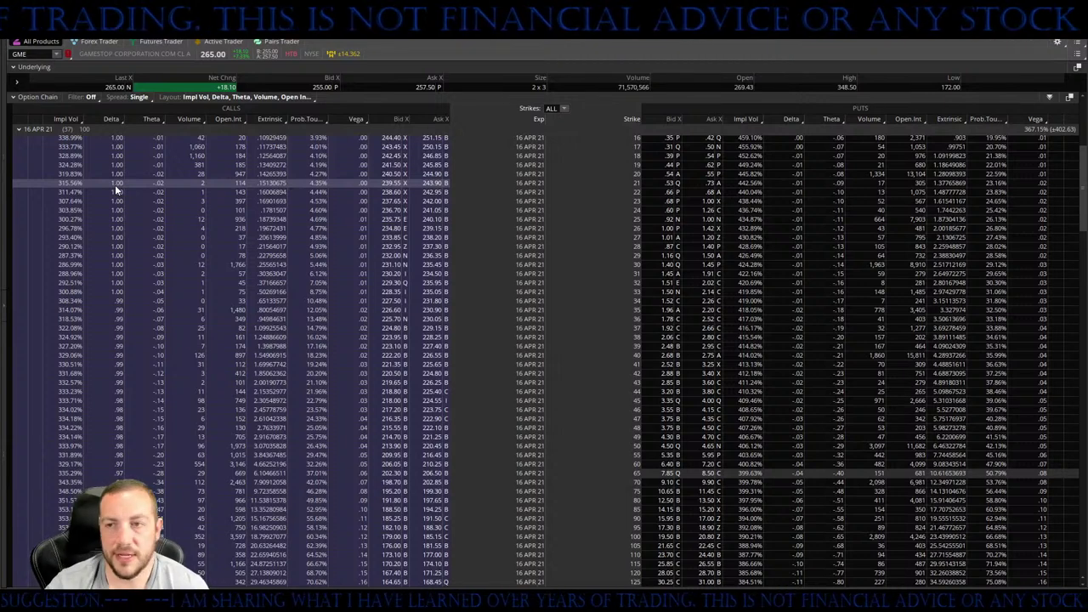
pyautogui.scroll(10, 116, 191)
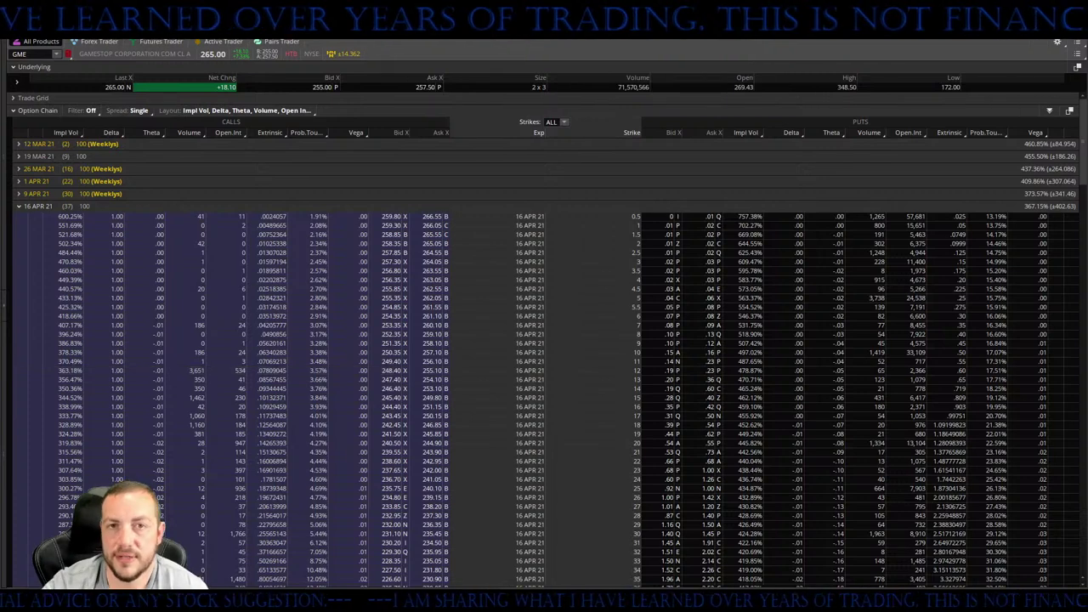
# Return to TradingView by way of FlowAlgo and open the GME (GameStop Corporation, NYSE) 4-hour chart
pyautogui.hotkey('alt', 'Tab')
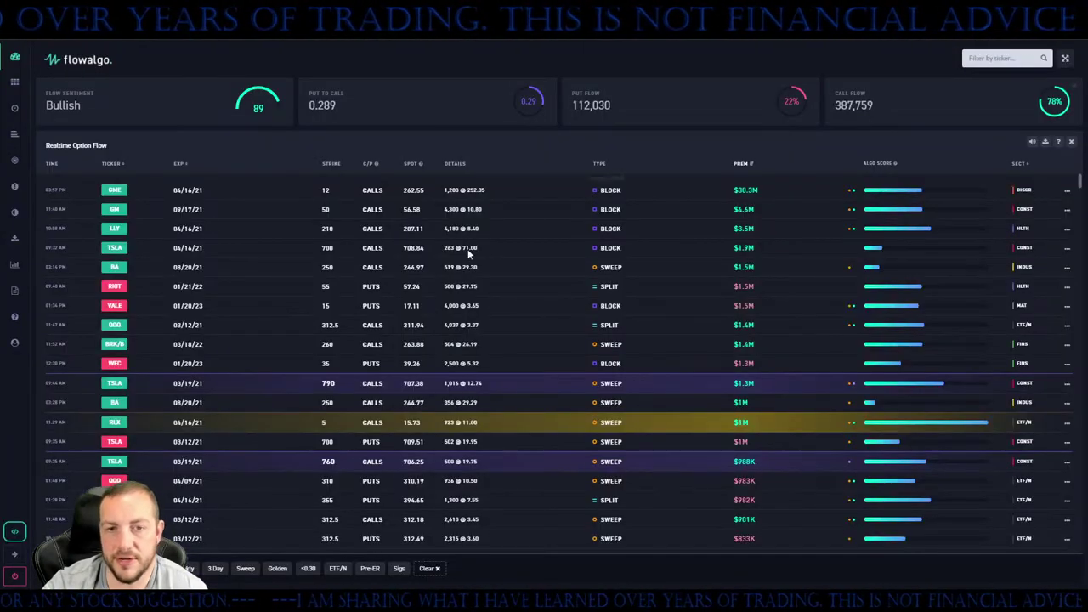
pyautogui.hotkey('alt', 'Tab')
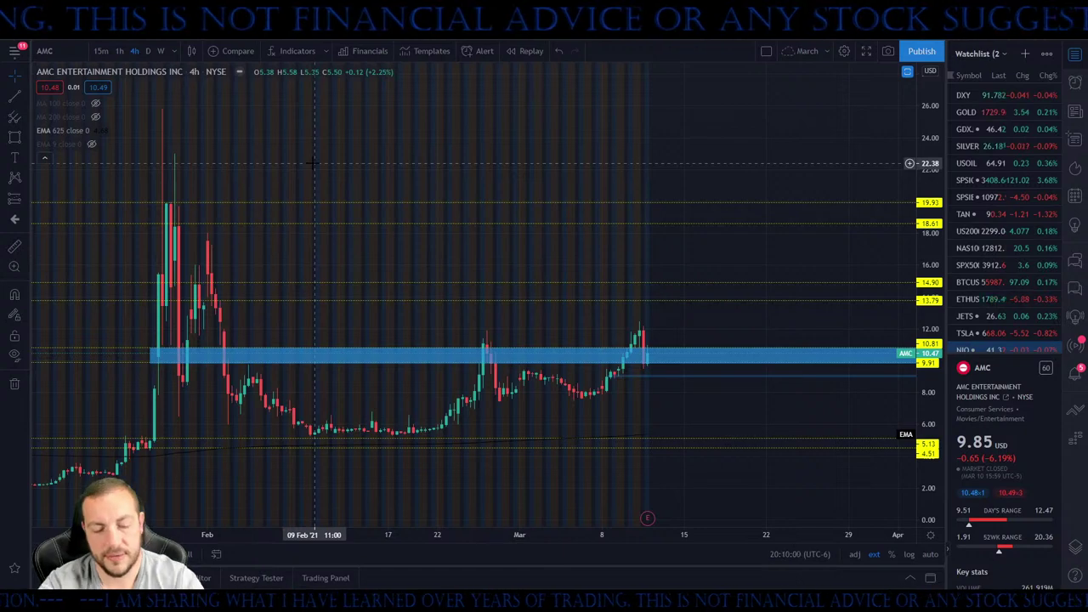
pyautogui.press('Down')
pyautogui.scroll(-3, 463, 299)
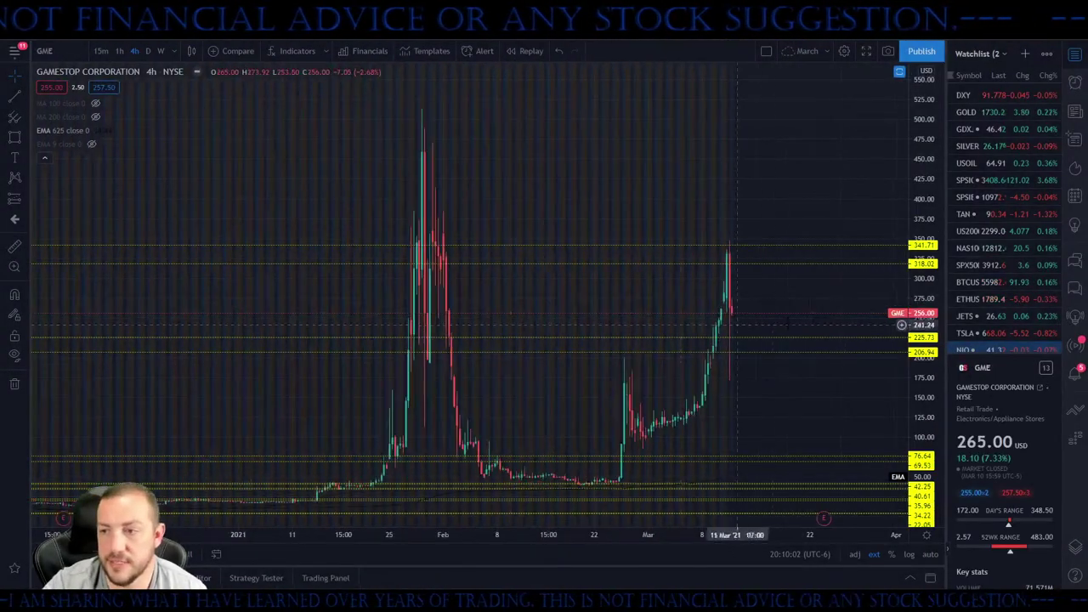
# Change the GME chart to the 1-hour interval, focused on the latest candles between the yellow levels
pyautogui.scroll(2, 900, 309)
pyautogui.scroll(3, 899, 308)
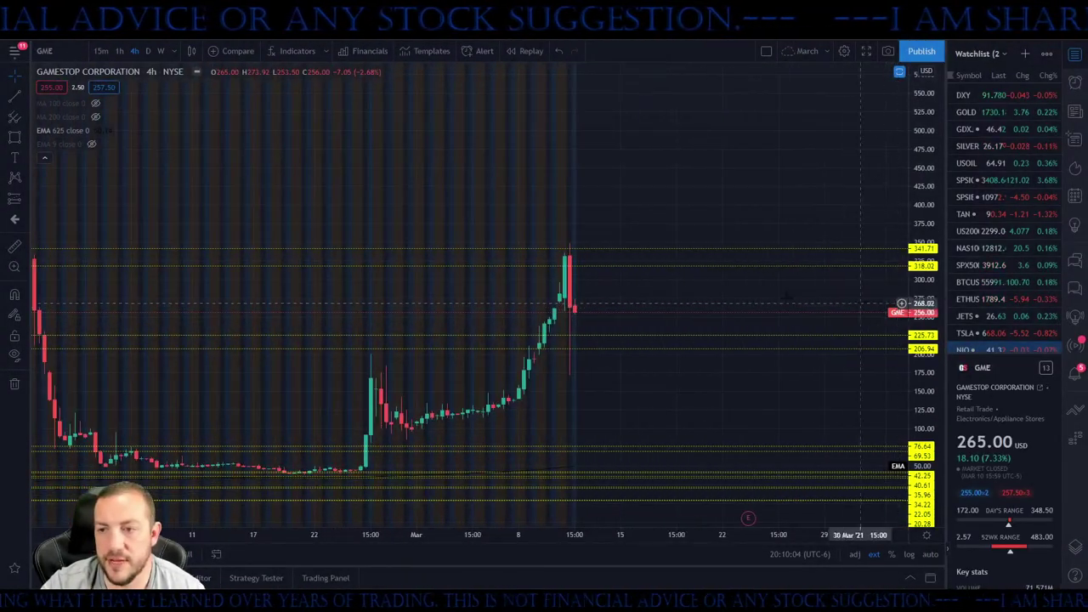
pyautogui.click(119, 51)
pyautogui.scroll(3, 608, 290)
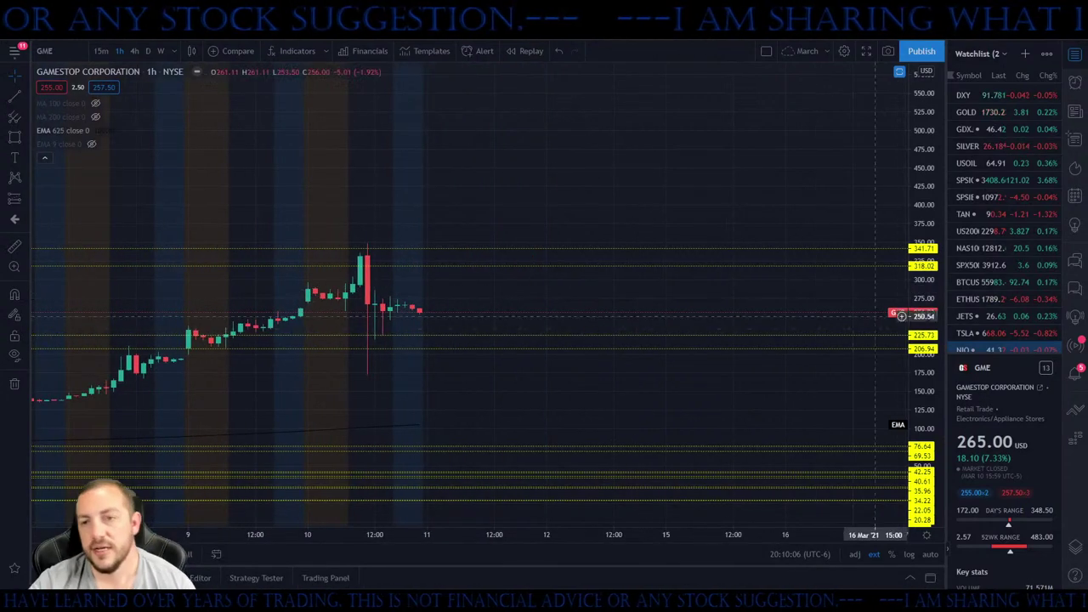
# Review GME's 1-hour price history from the late-January highs through the latest candles against the yellow levels
pyautogui.moveTo(553, 291); pyautogui.dragTo(654, 266)
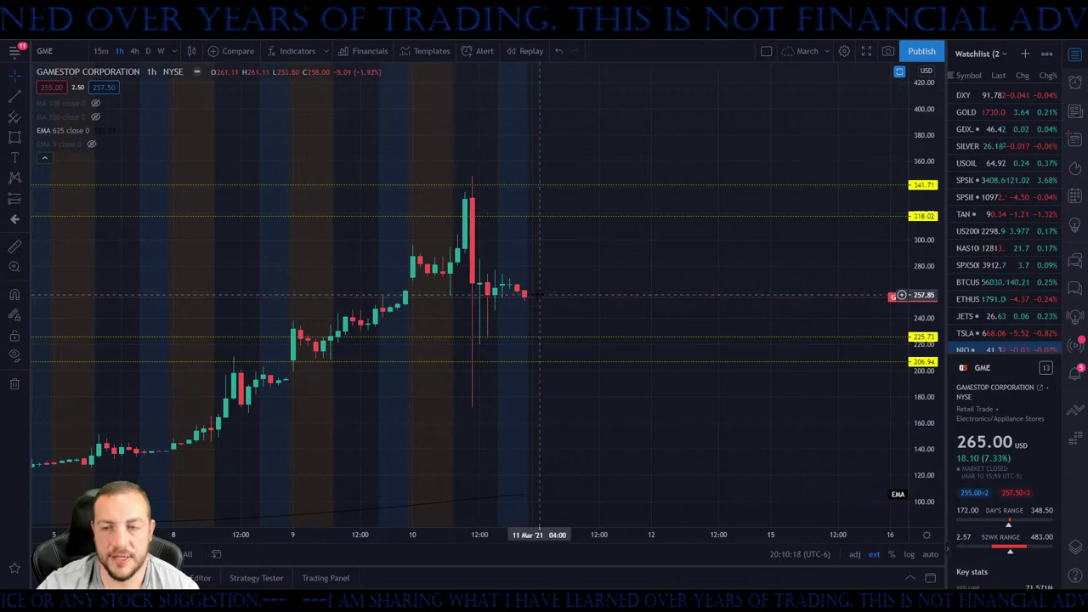
pyautogui.scroll(-5, 487, 300)
pyautogui.scroll(-3, 655, 244)
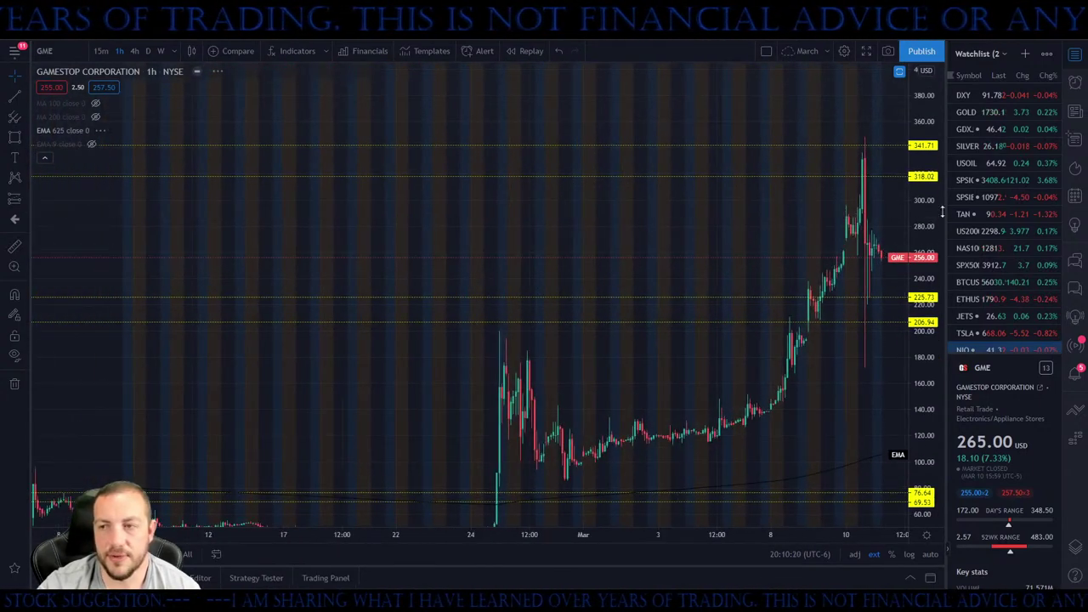
pyautogui.scroll(-8, 764, 384)
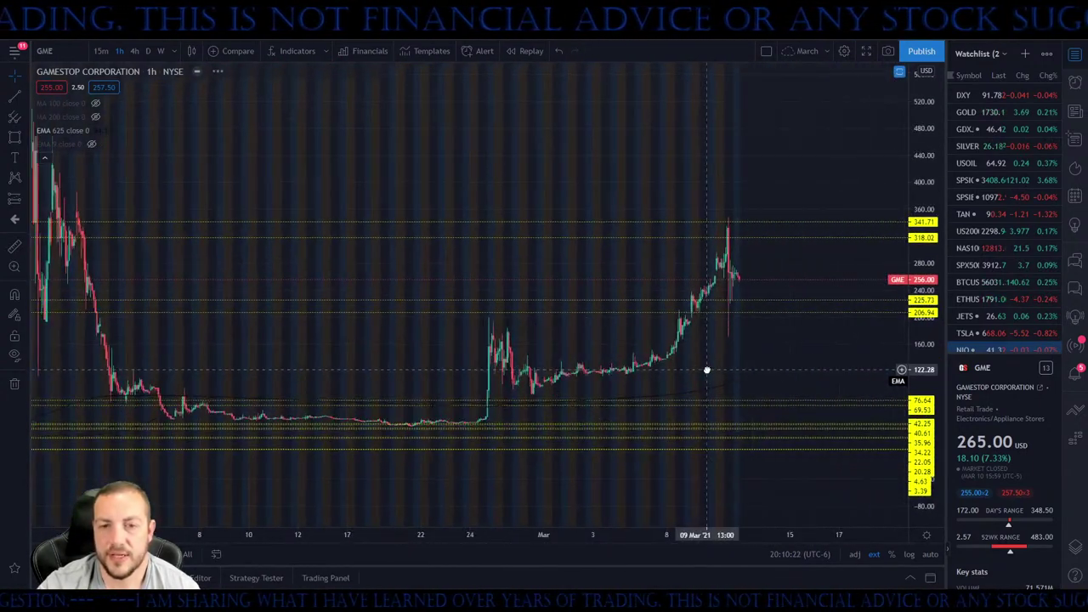
pyautogui.moveTo(765, 384); pyautogui.dragTo(769, 379)
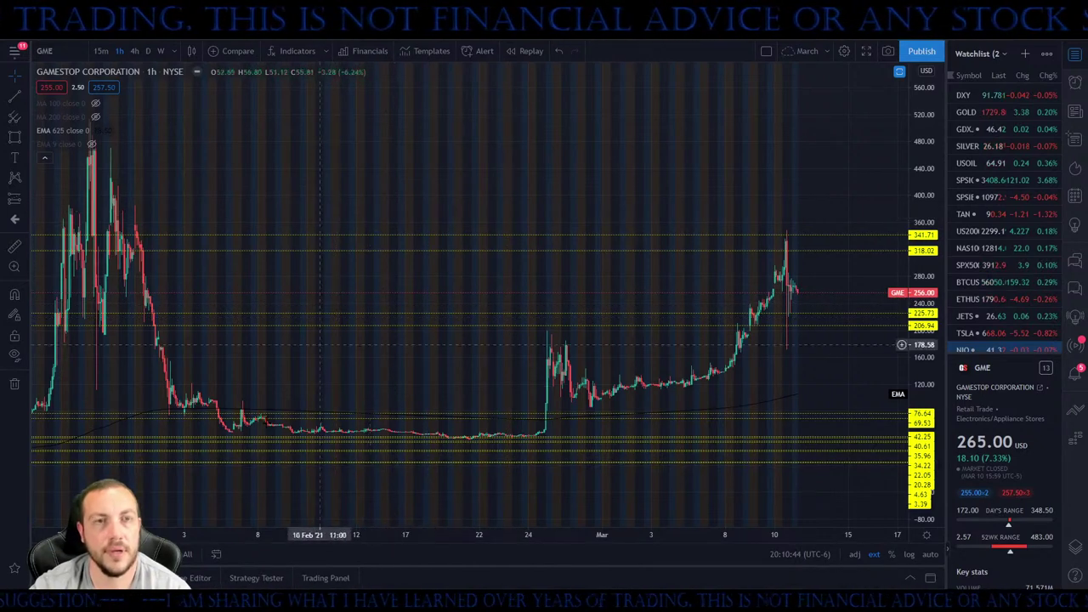
# Switch to the trading platform's option chain and load AMC with the 16 APR 21 expiration expanded
pyautogui.hotkey('alt', 'Tab')
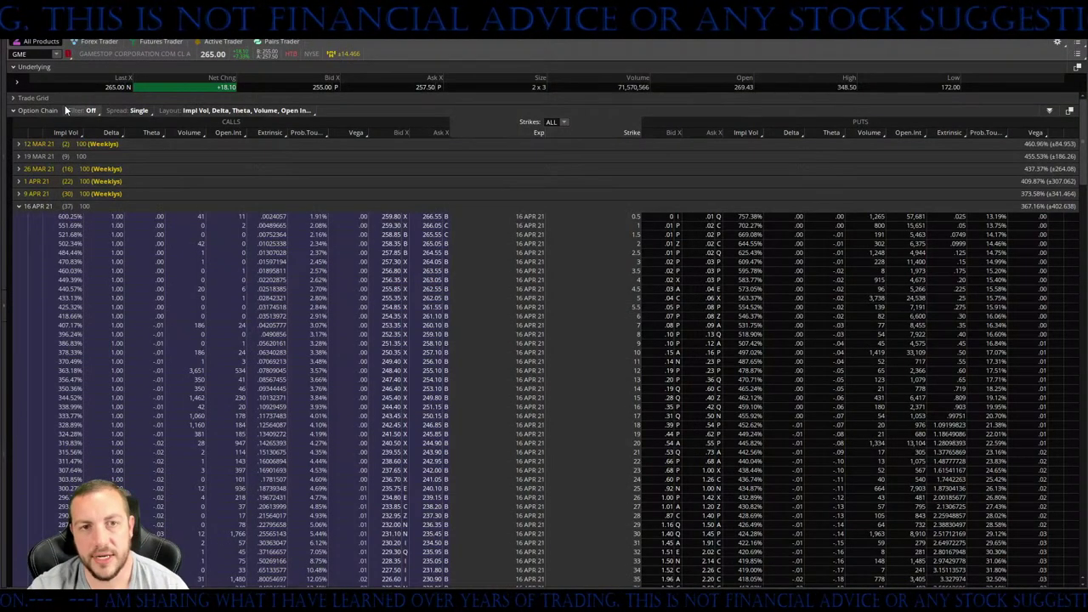
pyautogui.click(25, 53)
pyautogui.write('AMC')
pyautogui.press('Return')
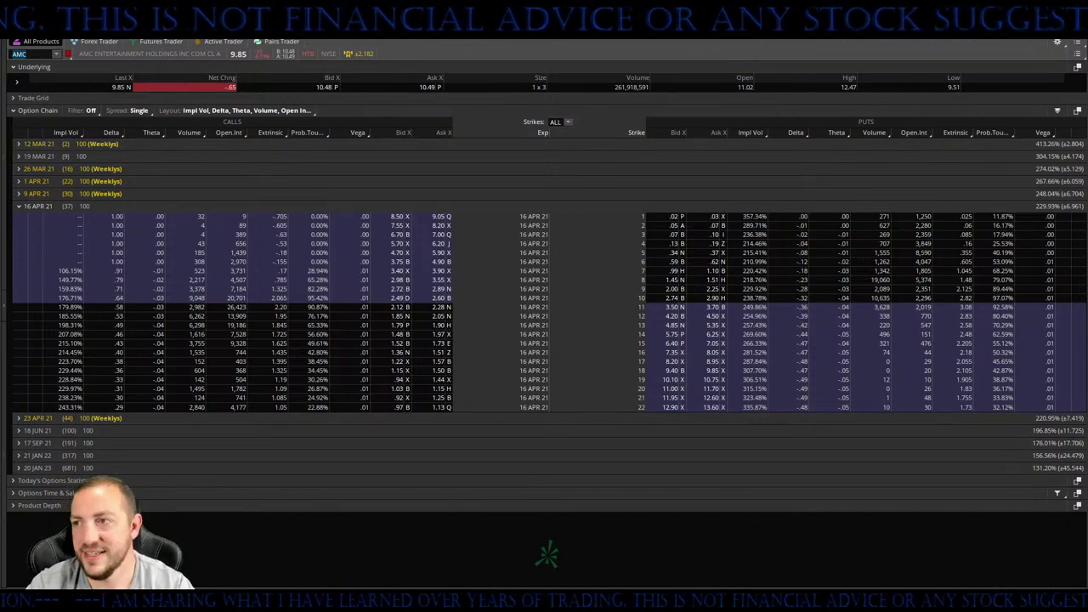
# Return to TradingView and open the XOM (Exxon Mobil Corporation, NYSE) 1-hour chart
pyautogui.hotkey('alt', 'Tab')
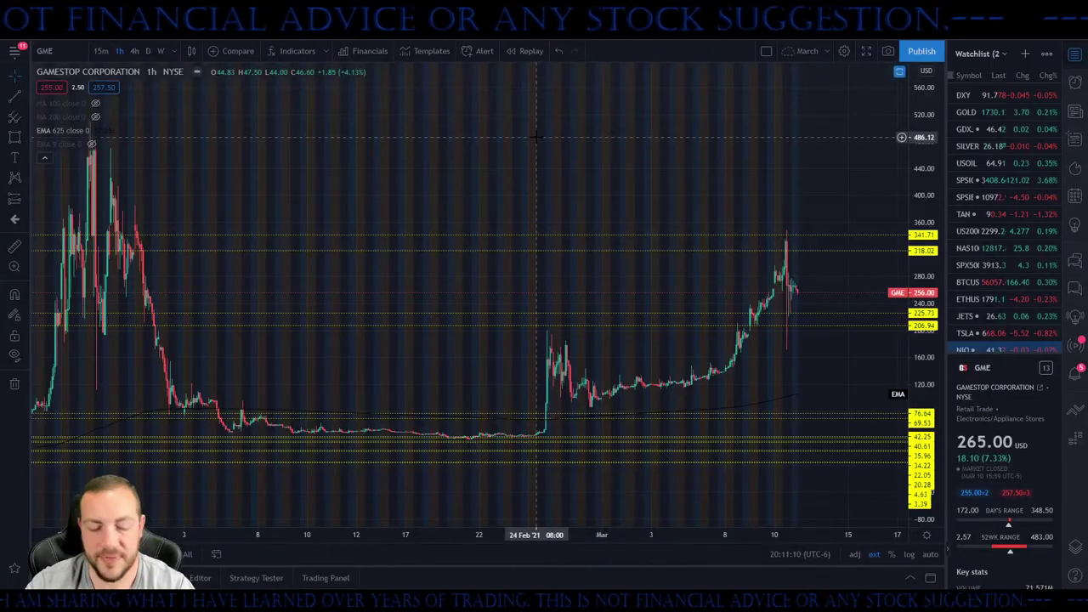
pyautogui.write('XOM')
pyautogui.press('Return')
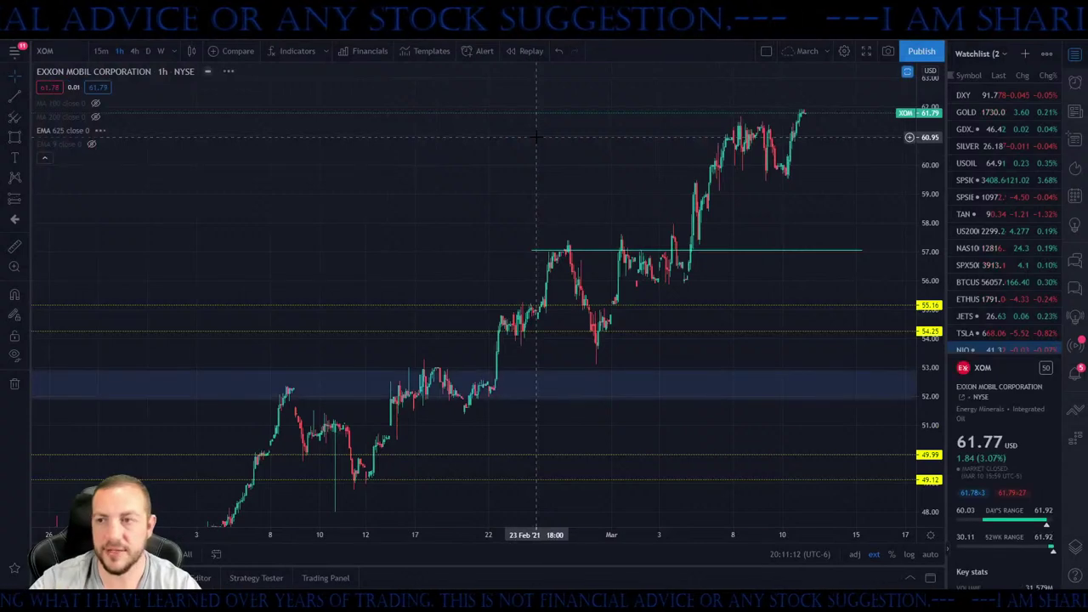
# Mark XOM's recent price area with horizontal levels at 60.58 and 61.24, keeping the latest candles in view
pyautogui.scroll(3, 586, 136)
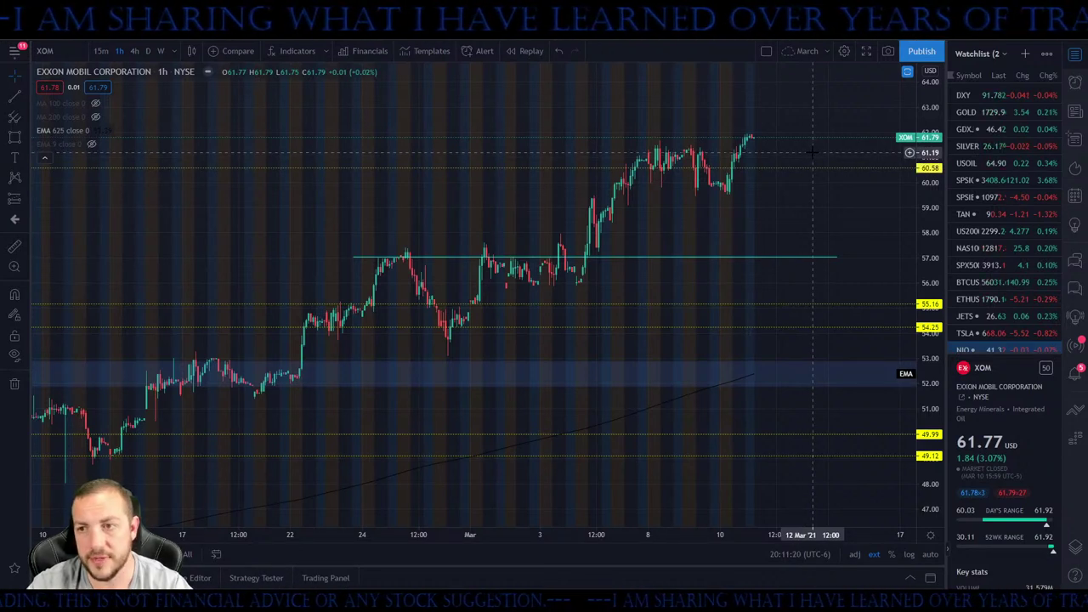
pyautogui.hscroll(-2, 829, 213)
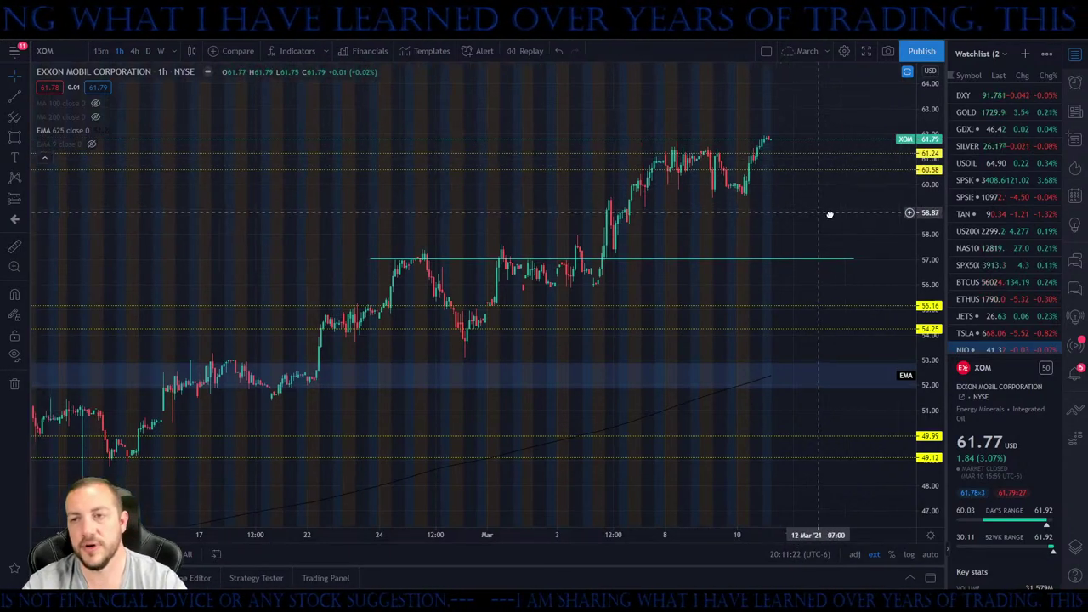
pyautogui.moveTo(940, 197); pyautogui.dragTo(798, 229)
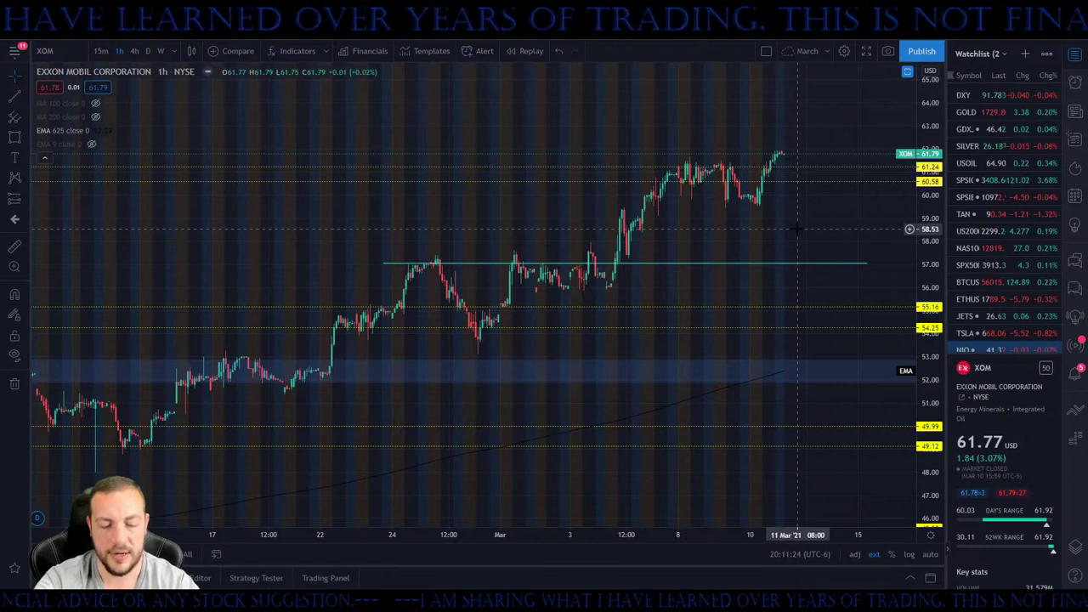
# Open the FB (Facebook Inc, NASDAQ) chart on the 4-hour interval, focused on the latest candles among the price zones
pyautogui.press('Down')
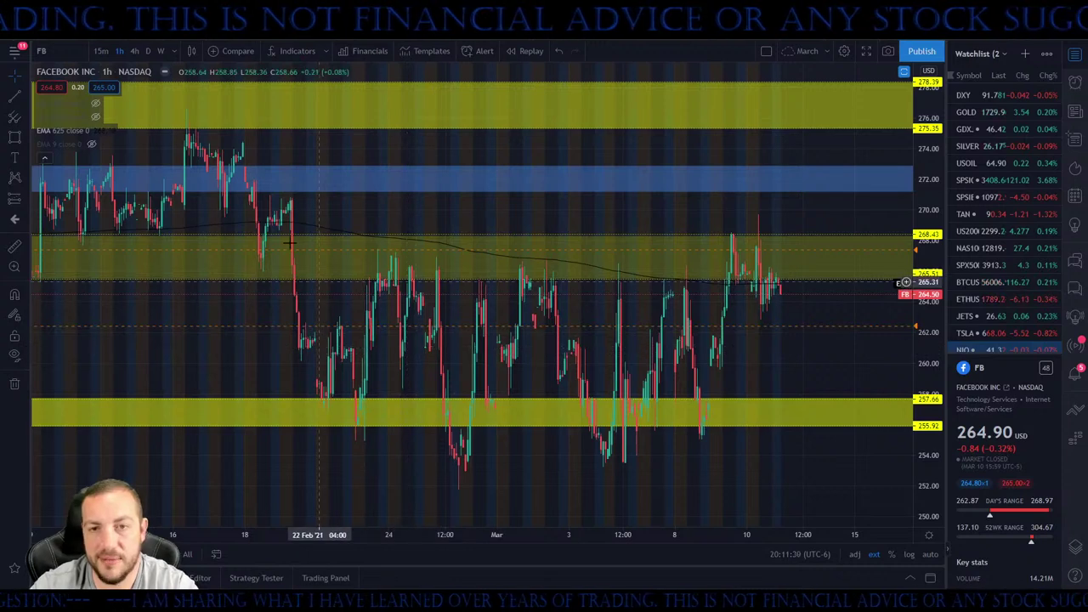
pyautogui.click(134, 50)
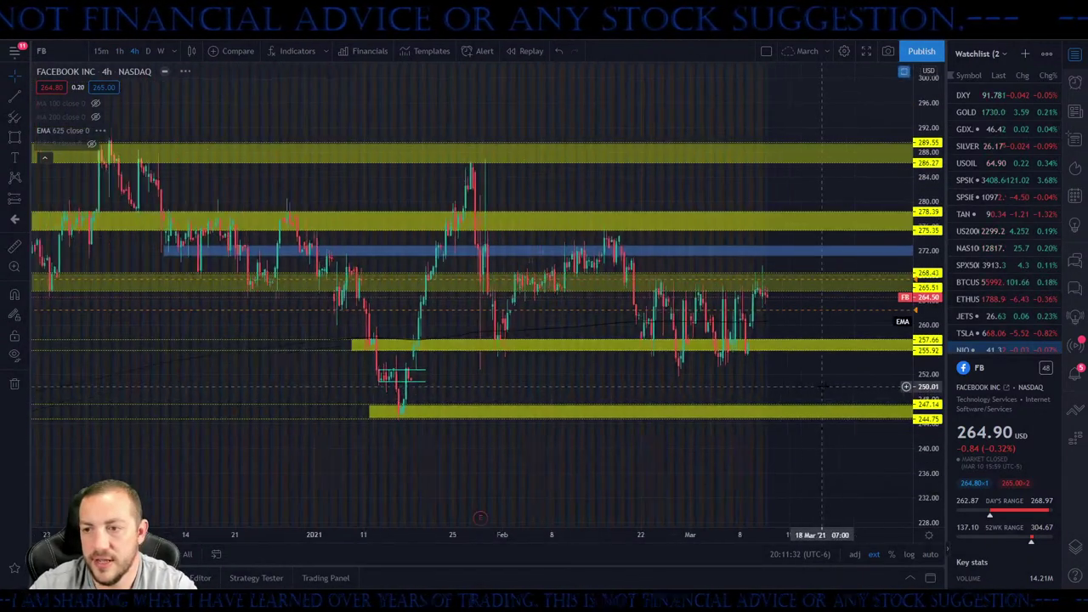
pyautogui.moveTo(822, 387); pyautogui.dragTo(595, 348)
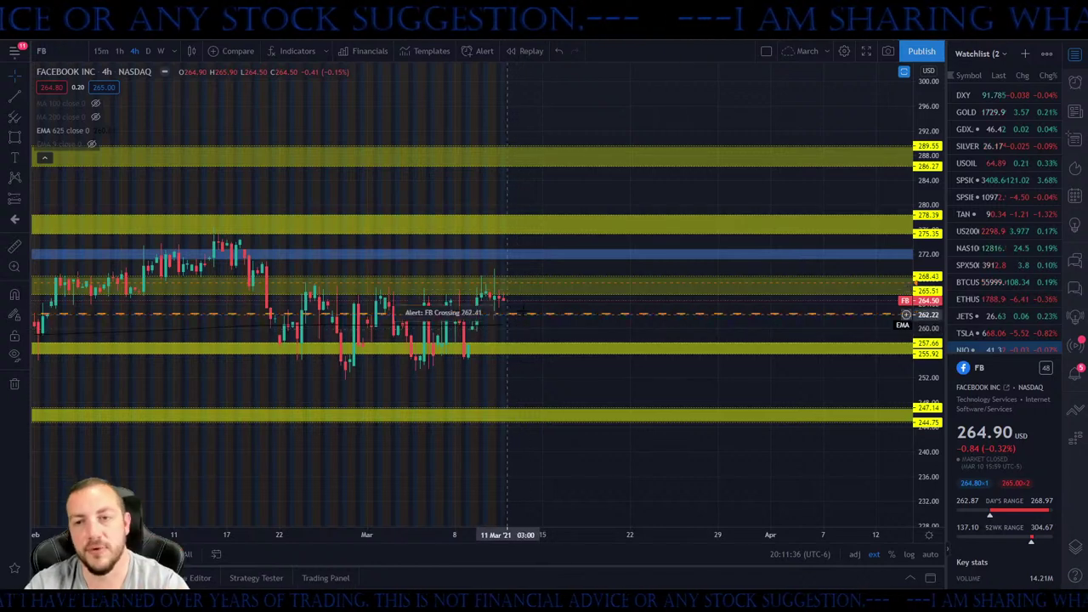
pyautogui.moveTo(536, 271); pyautogui.dragTo(622, 331)
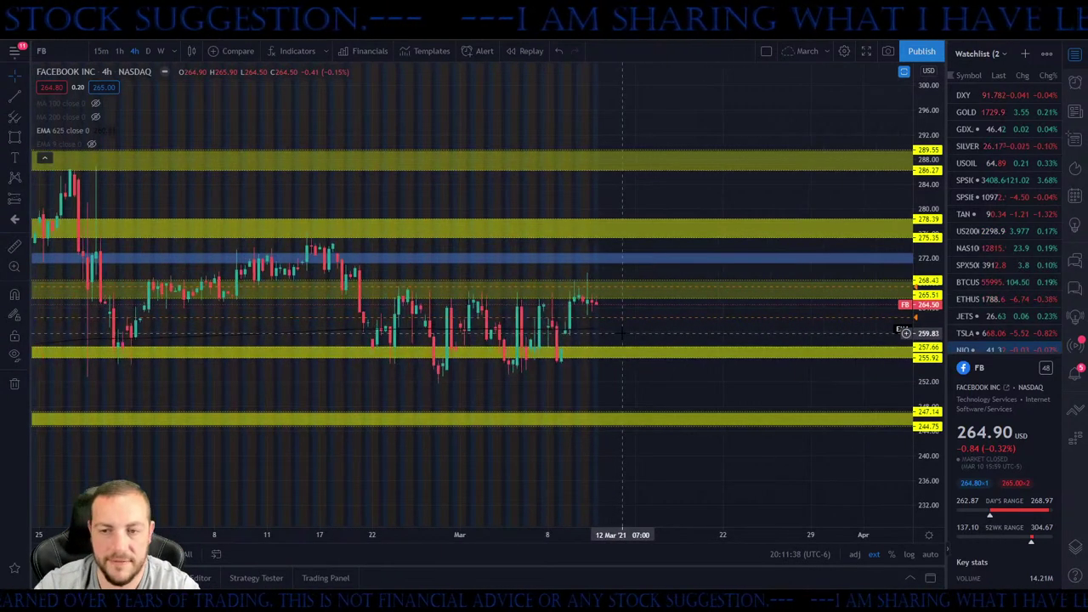
# Open the PLTR (Palantir Tech Inc, NYSE) 4-hour chart and examine the latest candles around the blue and yellow zones
pyautogui.write('PLTR')
pyautogui.press('Return')
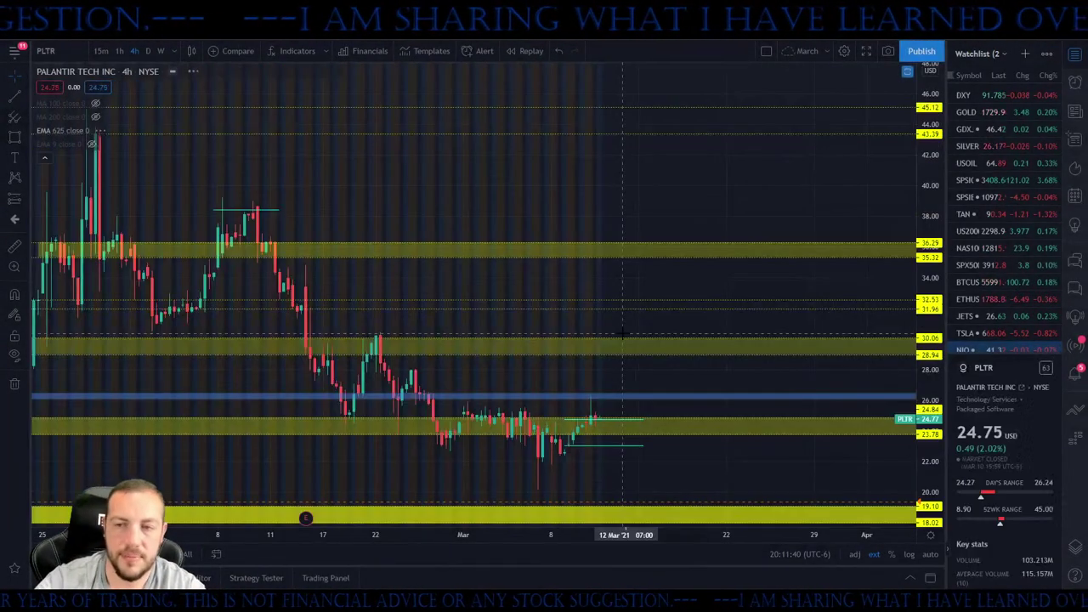
pyautogui.moveTo(626, 344); pyautogui.dragTo(582, 341)
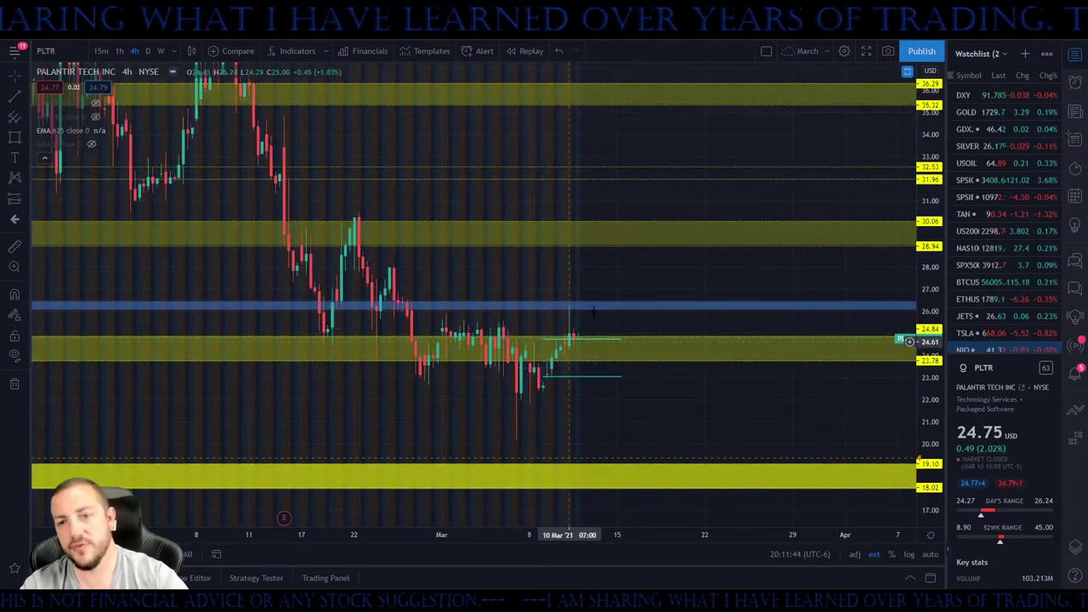
pyautogui.moveTo(658, 266); pyautogui.dragTo(708, 245)
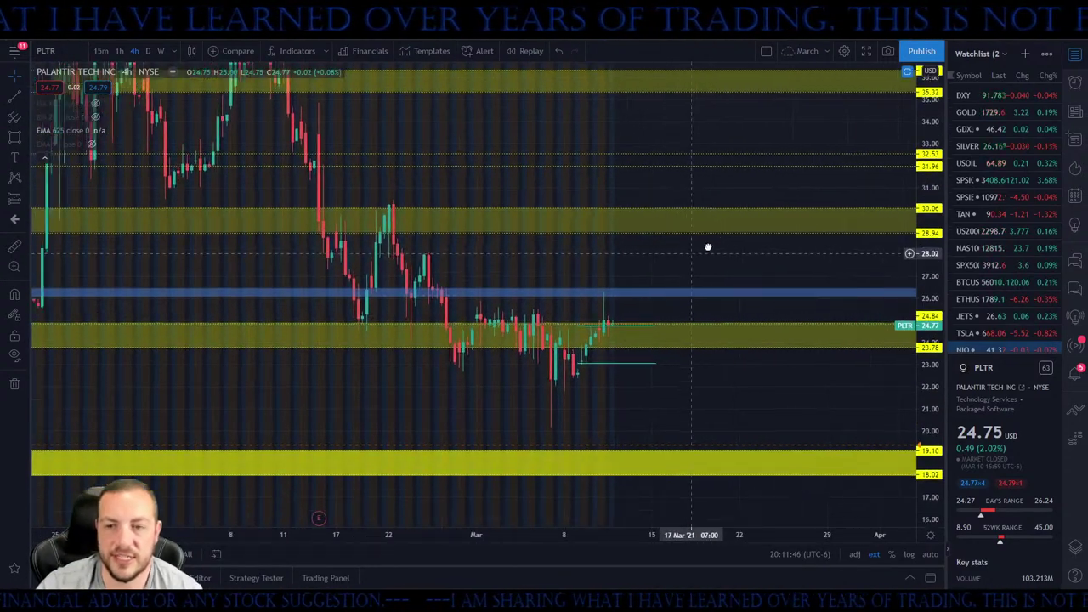